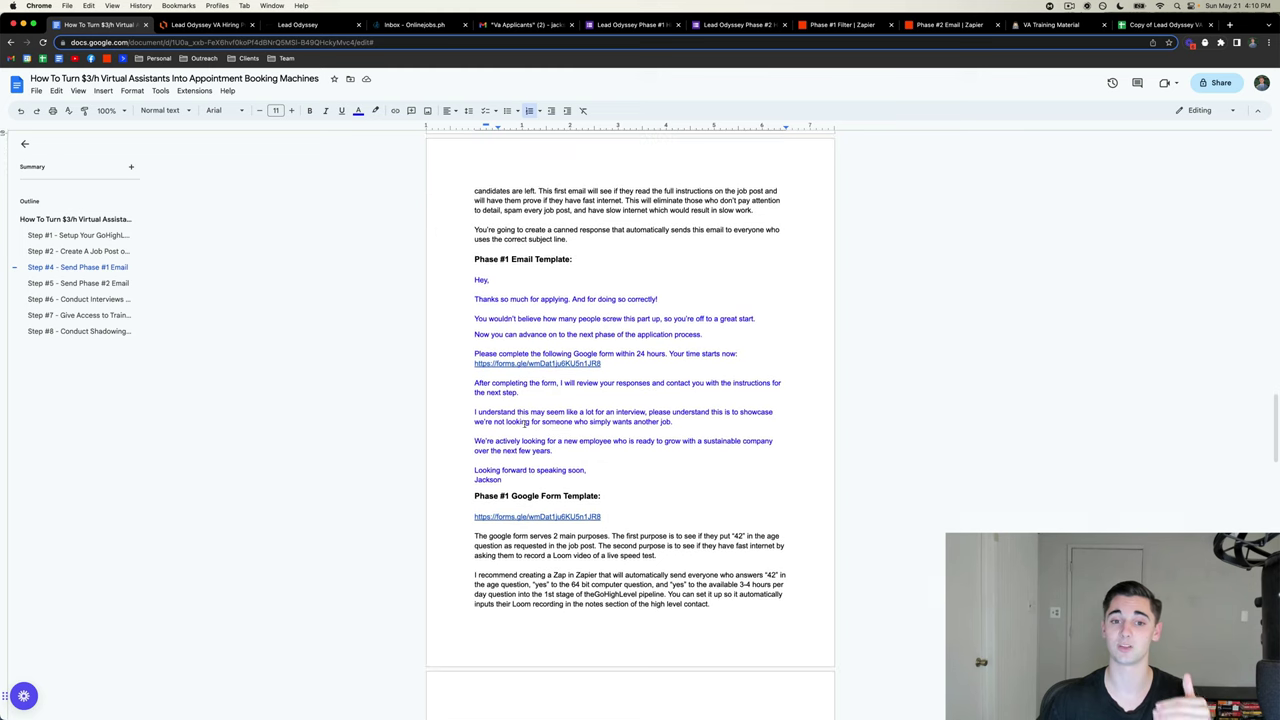
- Copy the Phase #1 email template from 'Hey,' to the signature, then go to the Gmail VA Applicants draft
{"action": "left_click_drag", "start_coordinate": [475, 284], "coordinate": [595, 481]}
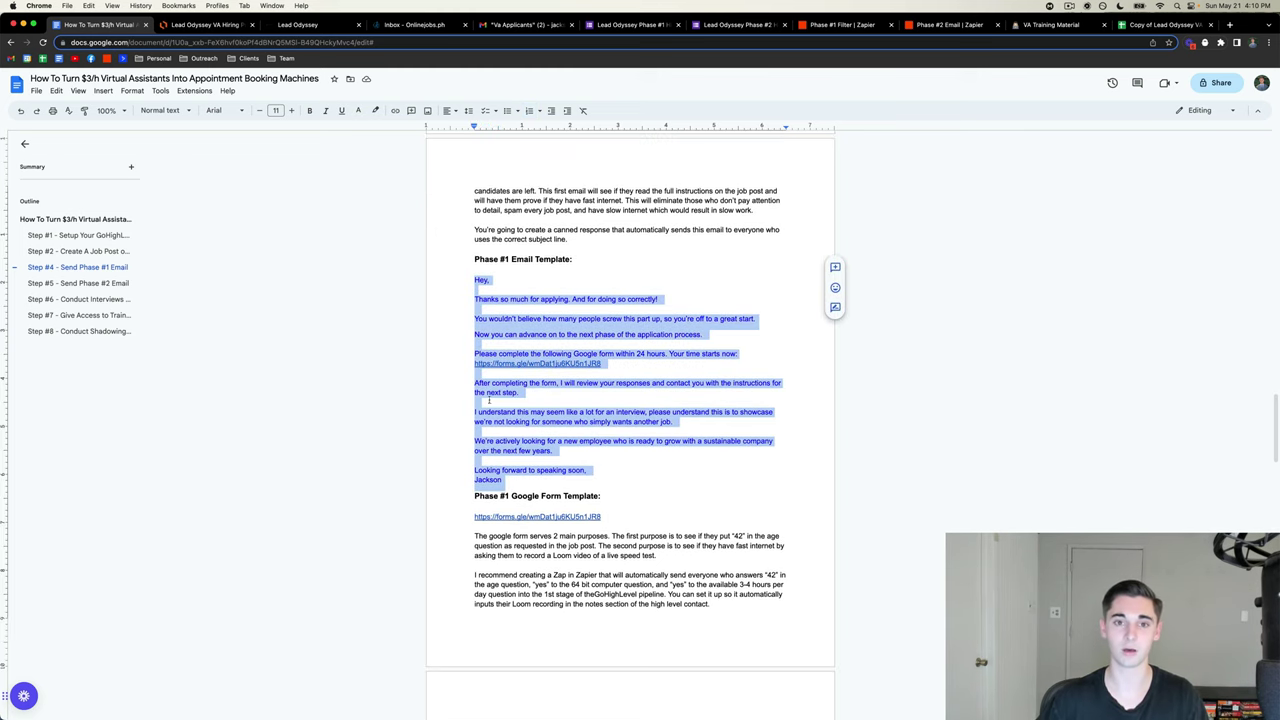
{"action": "left_click", "coordinate": [500, 26]}
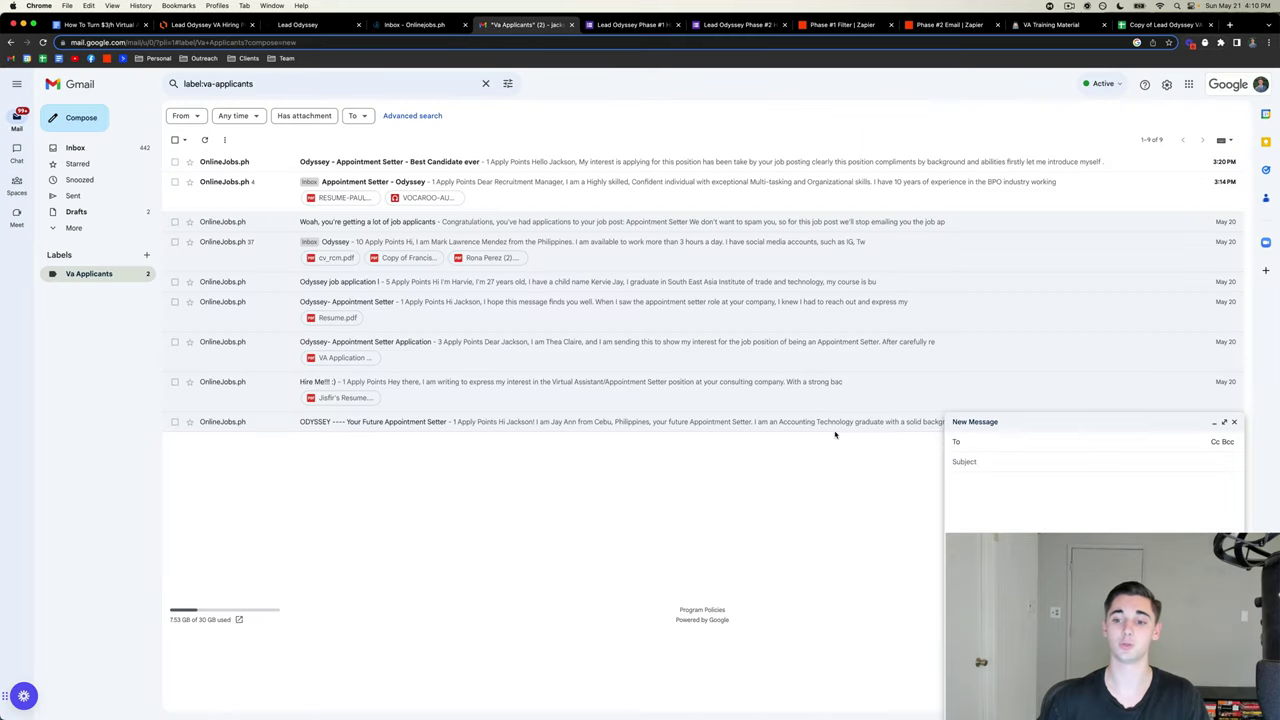
- Paste the Phase #1 template into the draft body and add the Google Form link copied from the guide
{"action": "left_click", "coordinate": [997, 479]}
{"action": "key", "text": "super+v"}
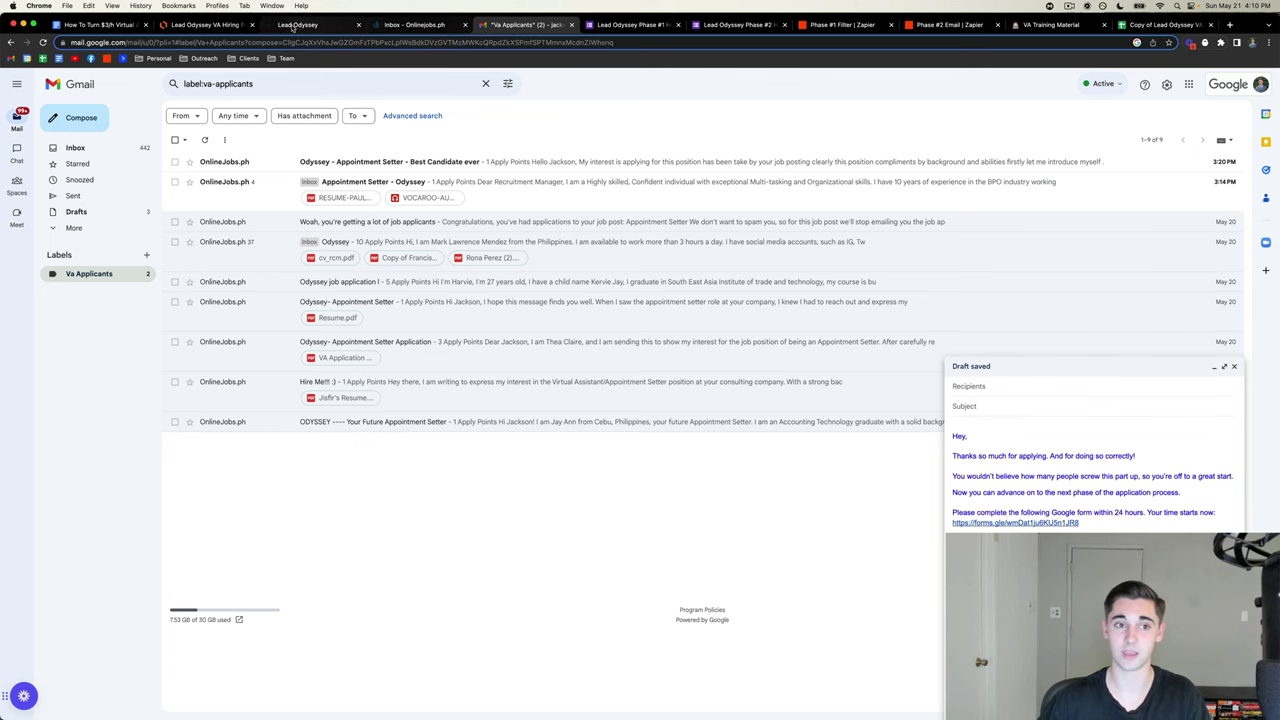
{"action": "left_click", "coordinate": [110, 26]}
{"action": "scroll", "coordinate": [611, 462], "scroll_direction": "down", "scroll_amount": 1}
{"action": "left_click", "coordinate": [611, 462]}
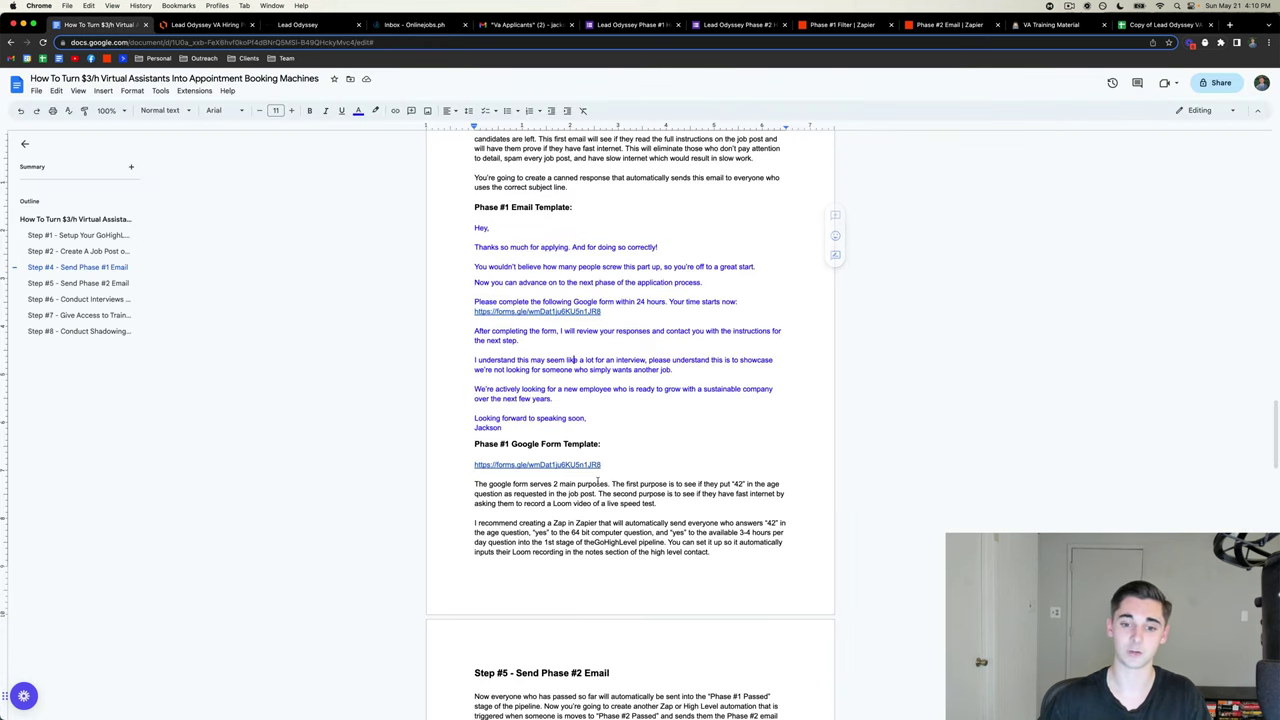
{"action": "left_click_drag", "start_coordinate": [611, 462], "coordinate": [472, 463]}
{"action": "left_click", "coordinate": [462, 461]}
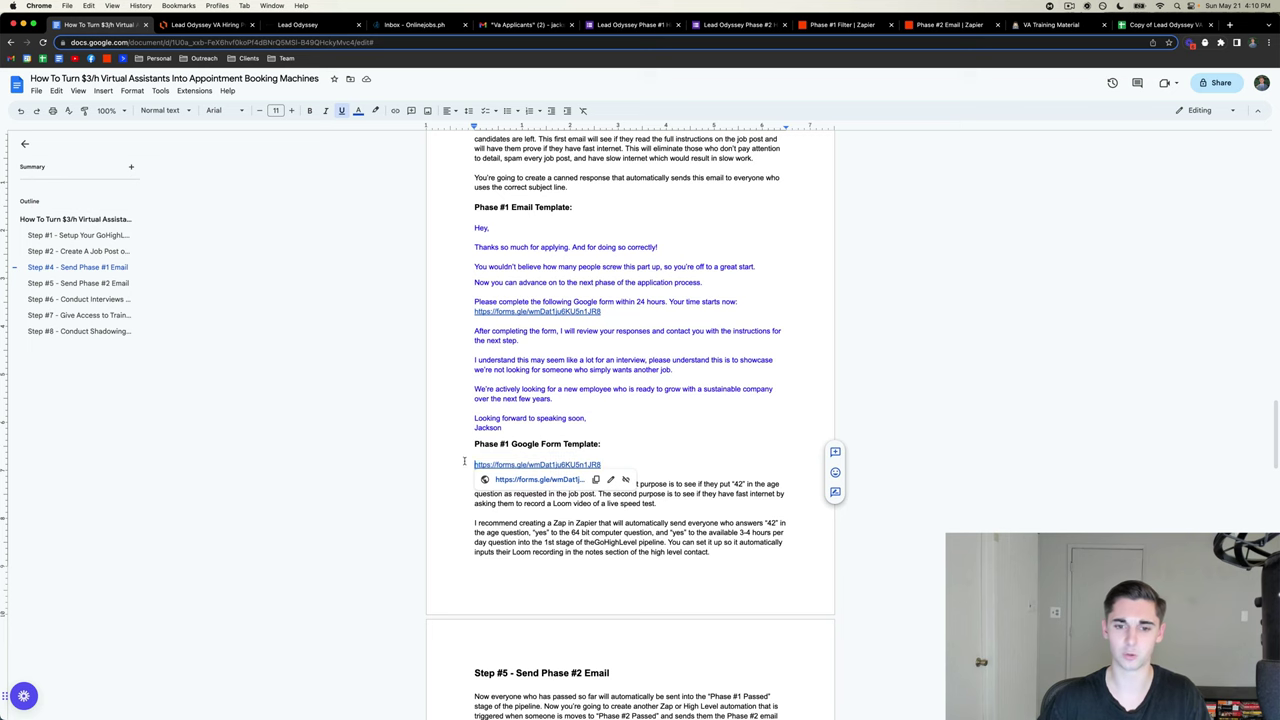
{"action": "left_click_drag", "start_coordinate": [615, 461], "coordinate": [435, 461]}
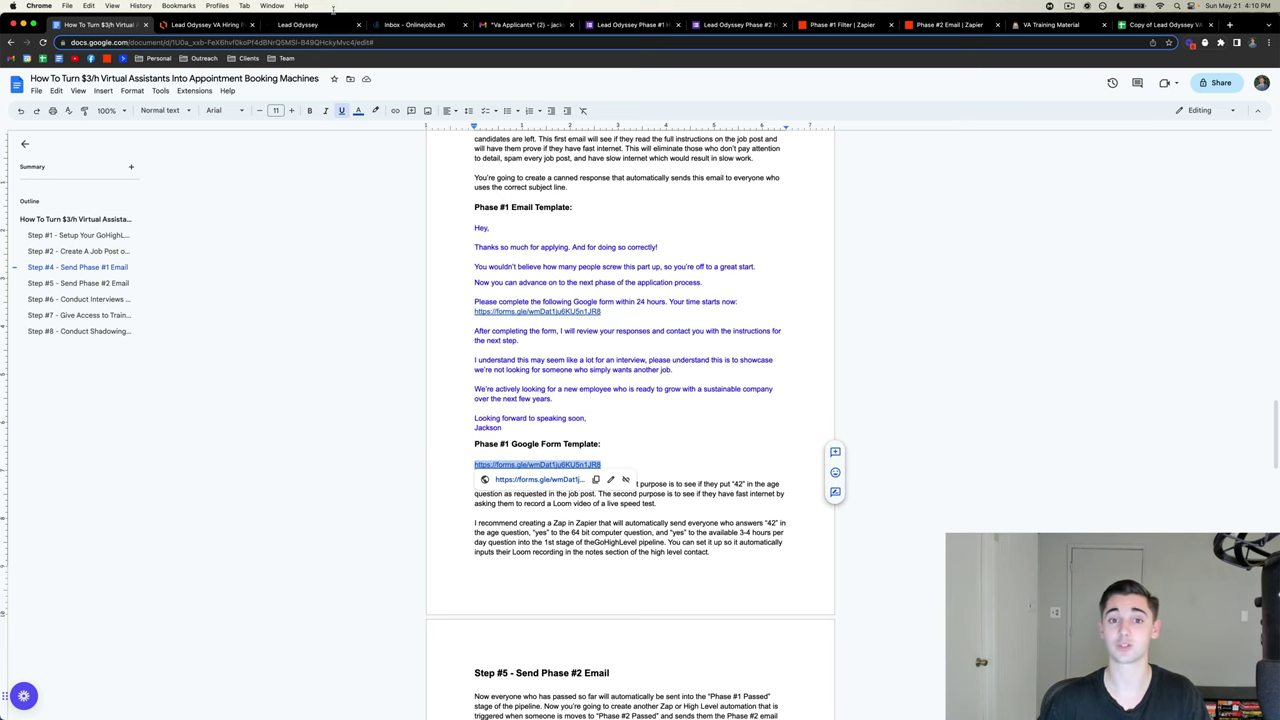
{"action": "left_click", "coordinate": [493, 27]}
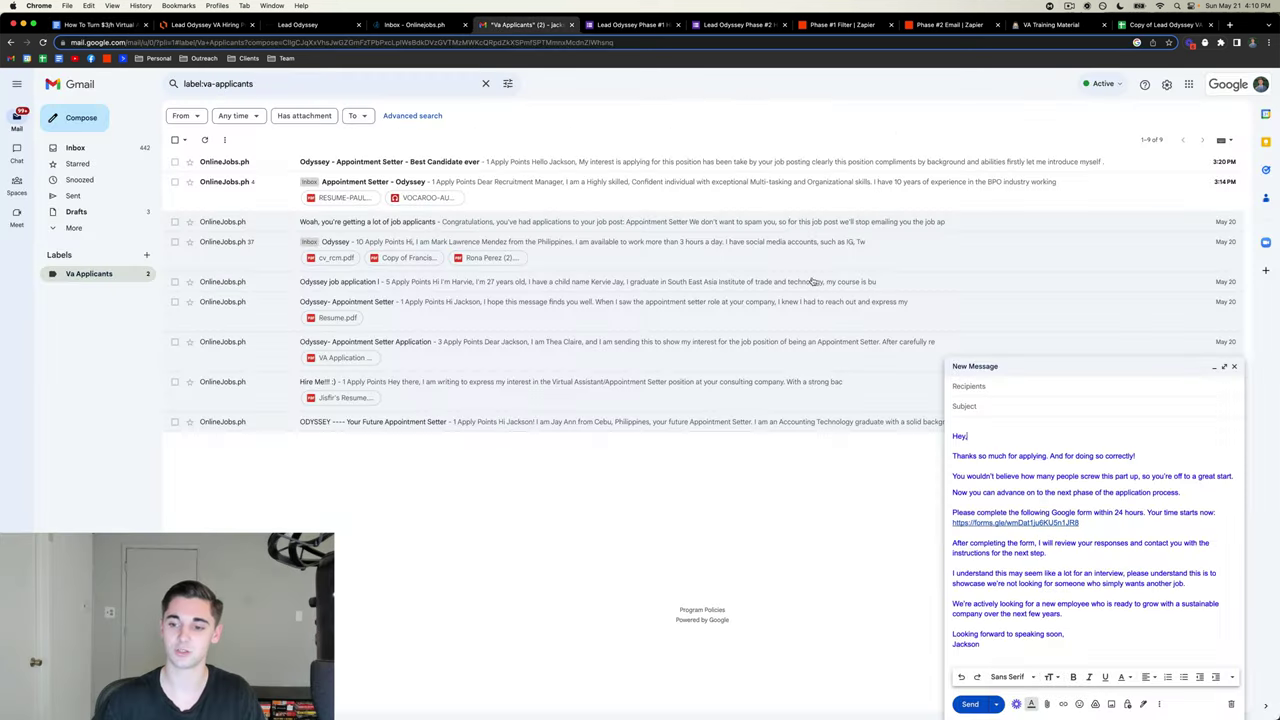
{"action": "left_click_drag", "start_coordinate": [1082, 522], "coordinate": [925, 526]}
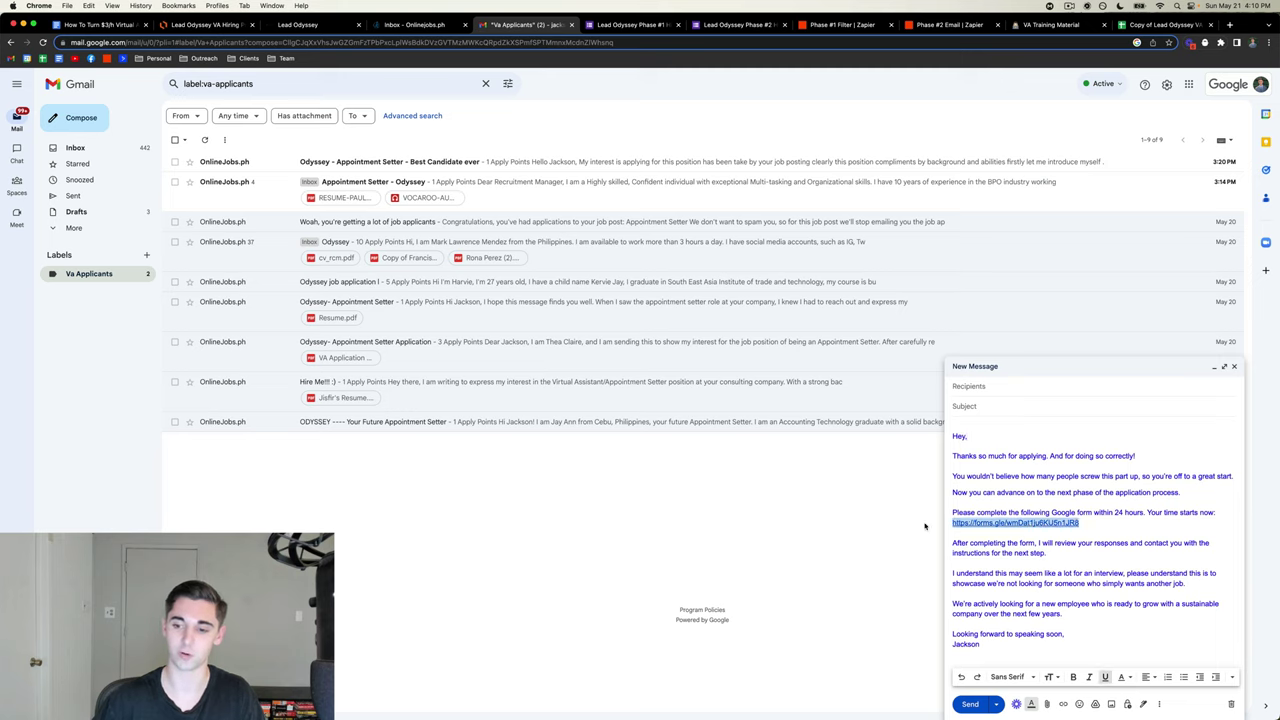
{"action": "left_click", "coordinate": [1084, 521]}
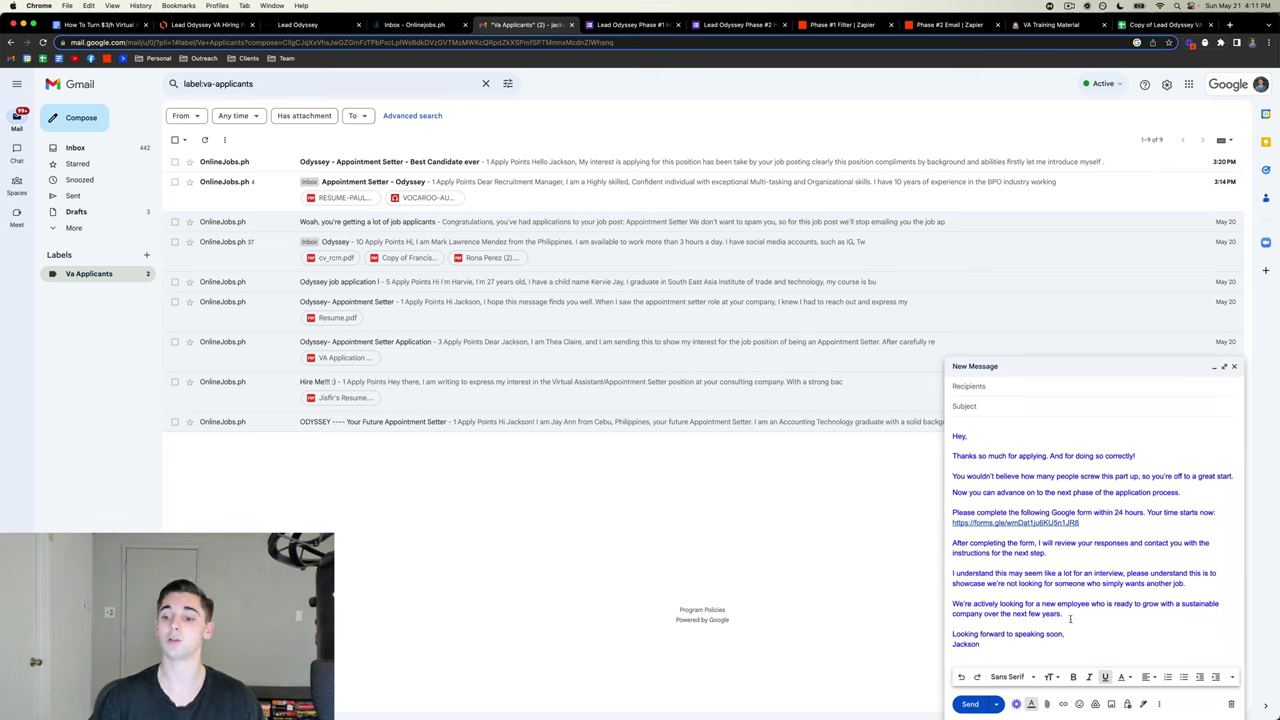
- Make all of the draft's body text black
{"action": "mouse_move", "coordinate": [1038, 647]}
{"action": "left_mouse_down"}
{"action": "mouse_move", "coordinate": [936, 575]}
{"action": "mouse_move", "coordinate": [935, 511]}
{"action": "left_mouse_up"}
{"action": "left_click", "coordinate": [997, 476]}
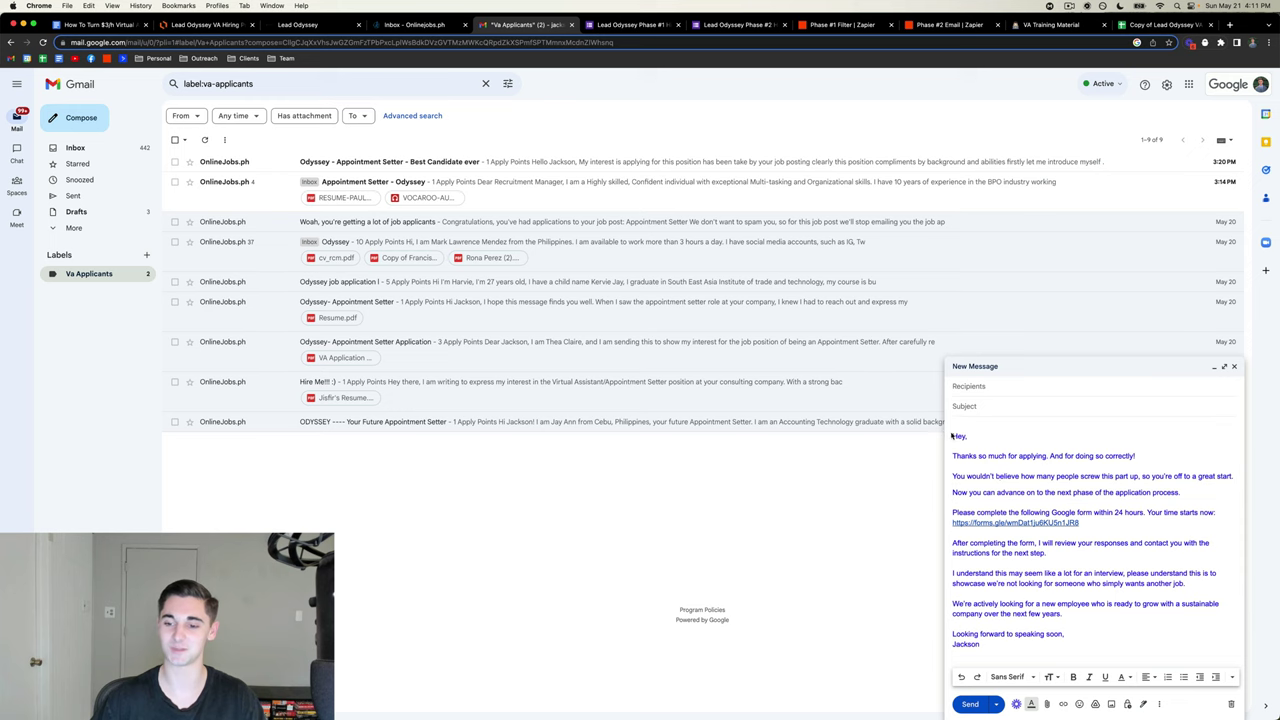
{"action": "key", "text": "super+a"}
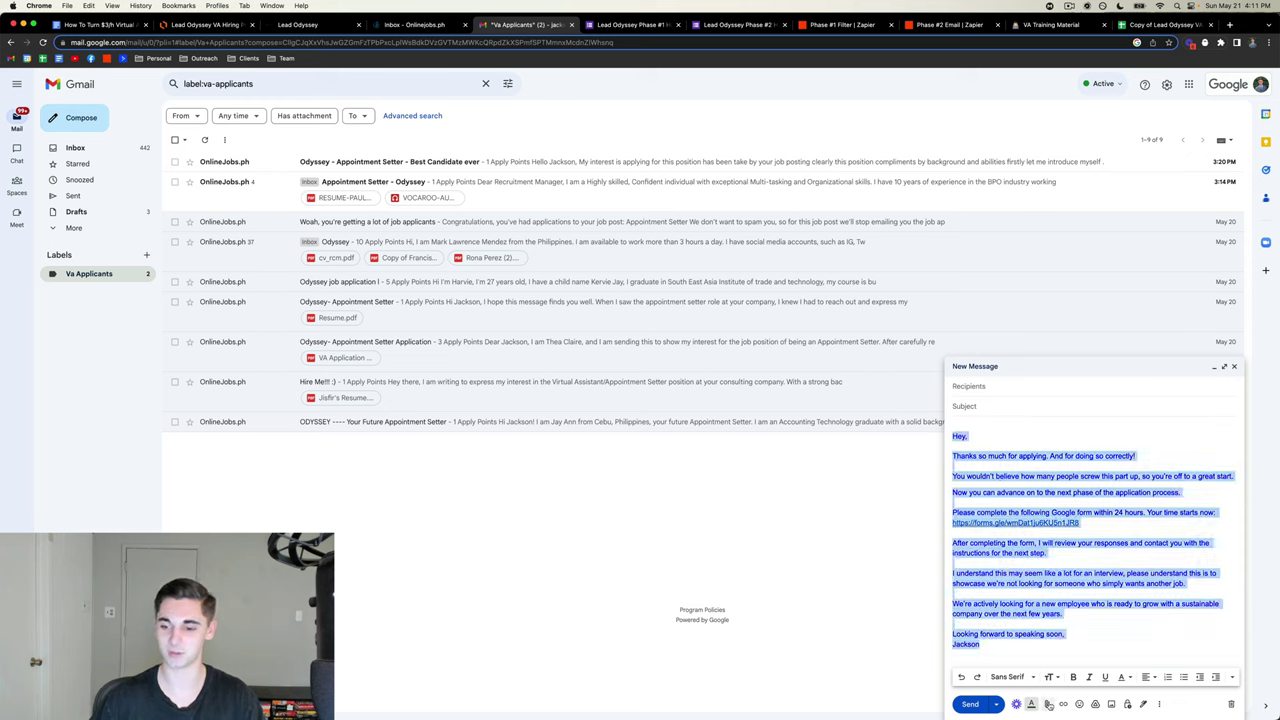
{"action": "left_click", "coordinate": [1121, 677]}
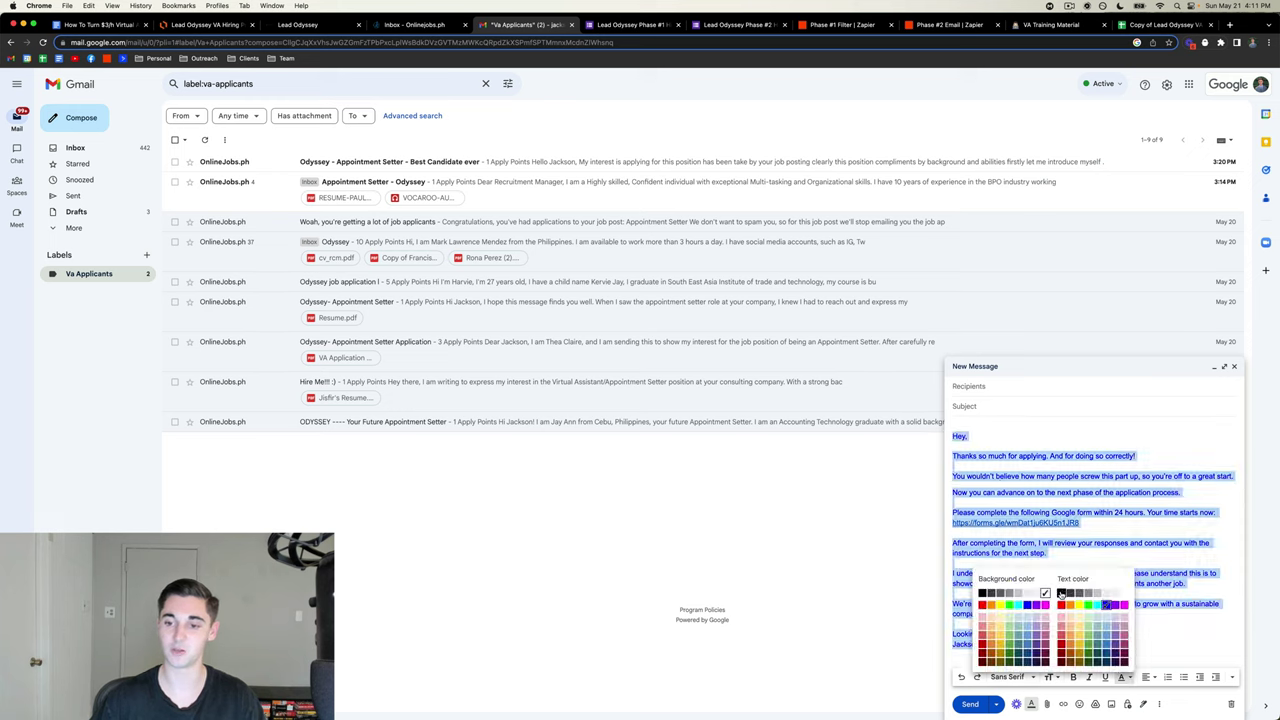
{"action": "left_click", "coordinate": [1062, 594]}
- Set the draft subject to 'Lead Odyssey Phase #1'
{"action": "left_click", "coordinate": [966, 405]}
{"action": "type", "text": "Thank you for applying!"}
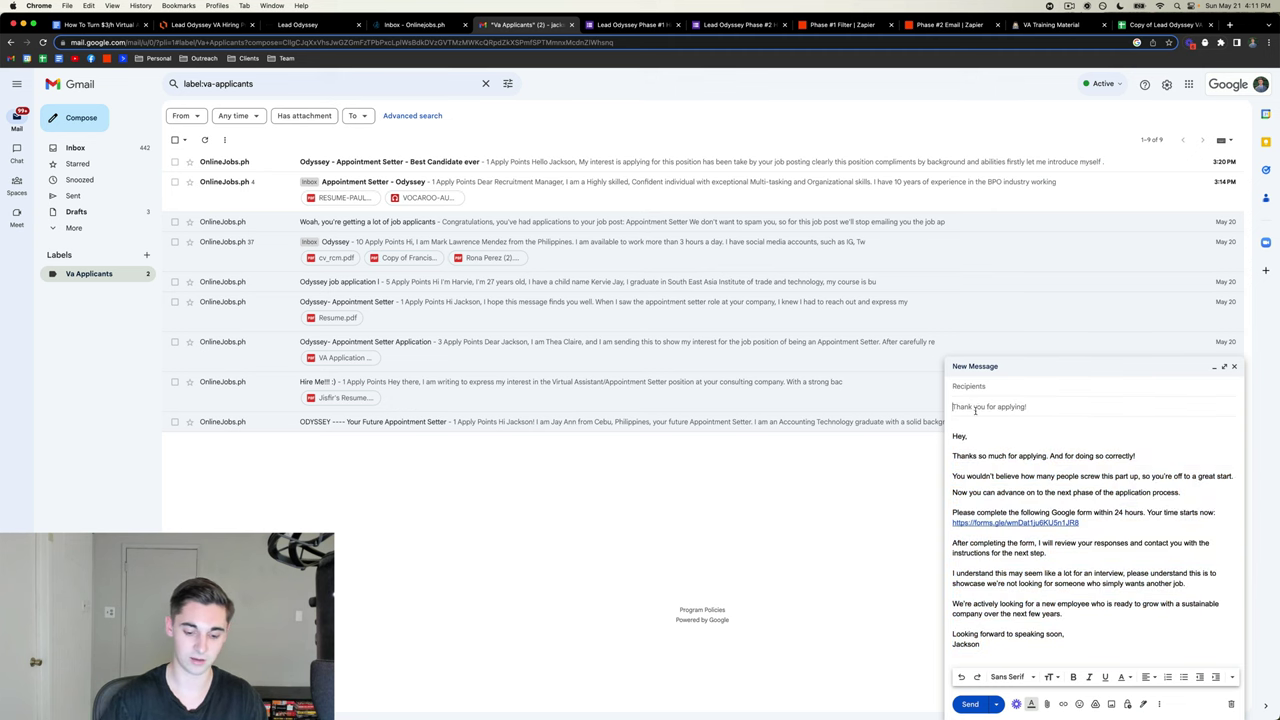
{"action": "triple_click", "coordinate": [975, 407]}
{"action": "type", "text": "Lead"}
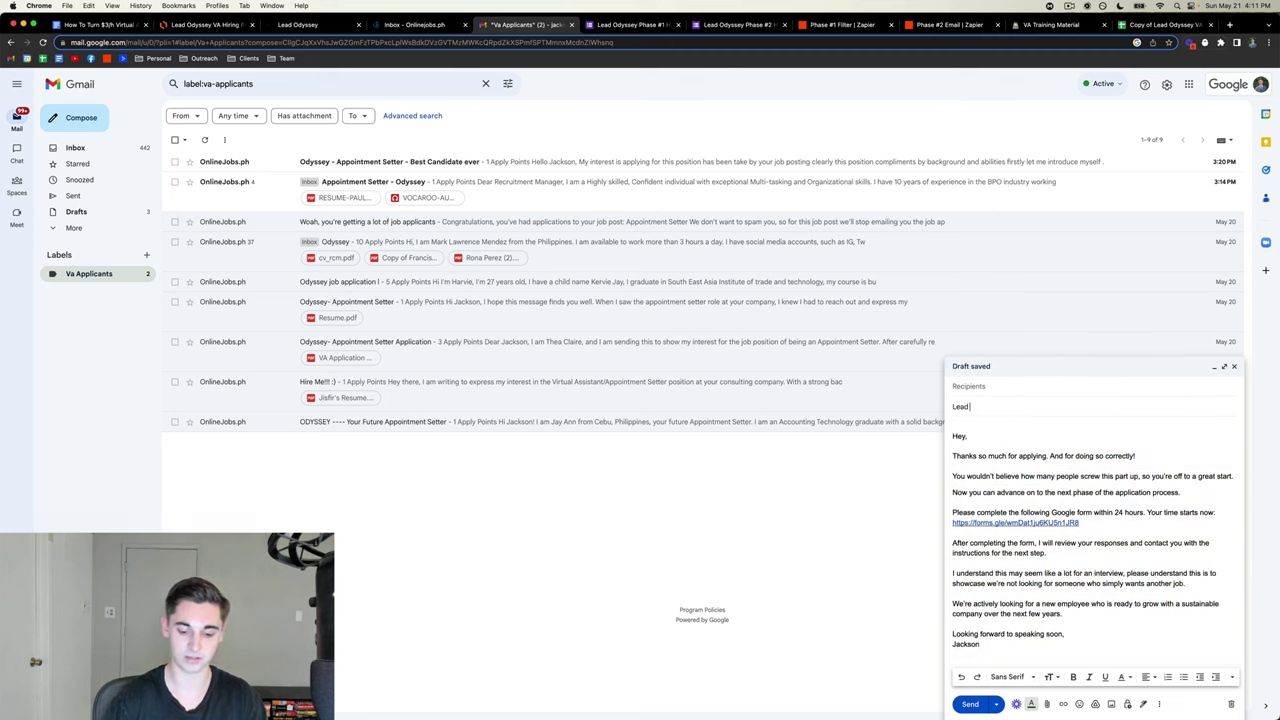
{"action": "type", "text": " Odyssey Phase #1"}
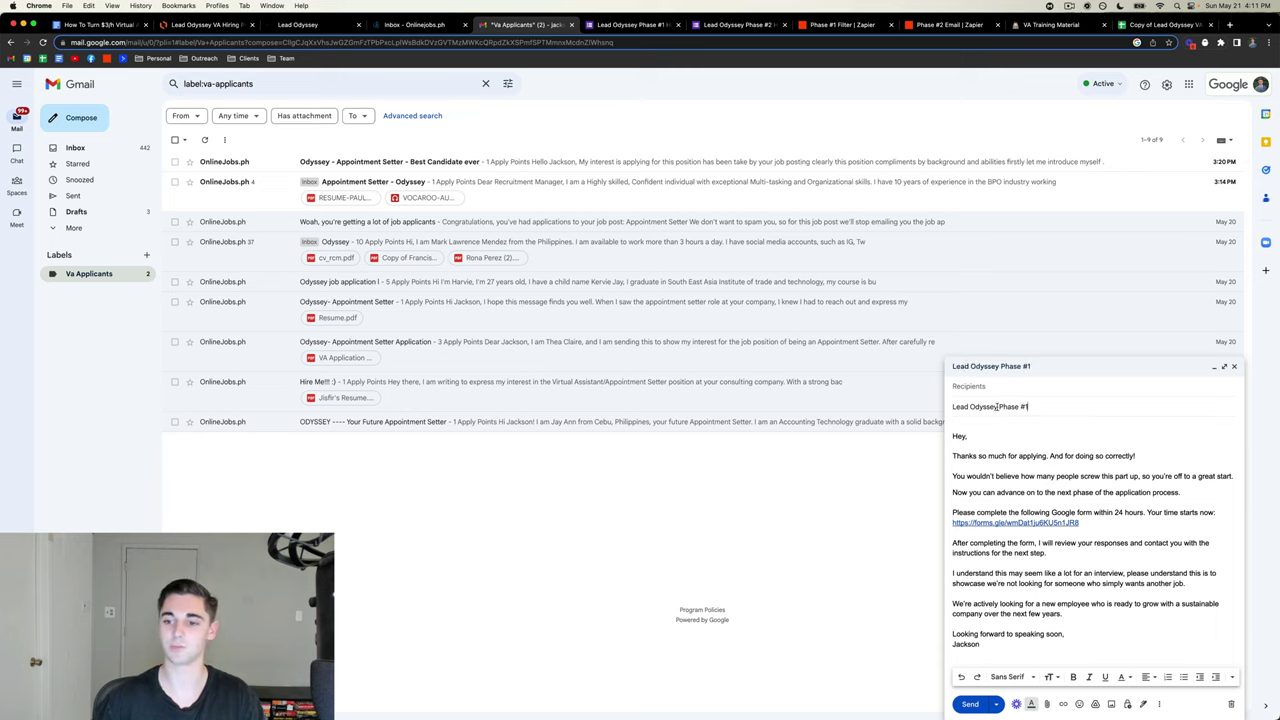
{"action": "left_click_drag", "start_coordinate": [997, 407], "coordinate": [952, 407]}
{"action": "left_click", "coordinate": [1032, 405]}
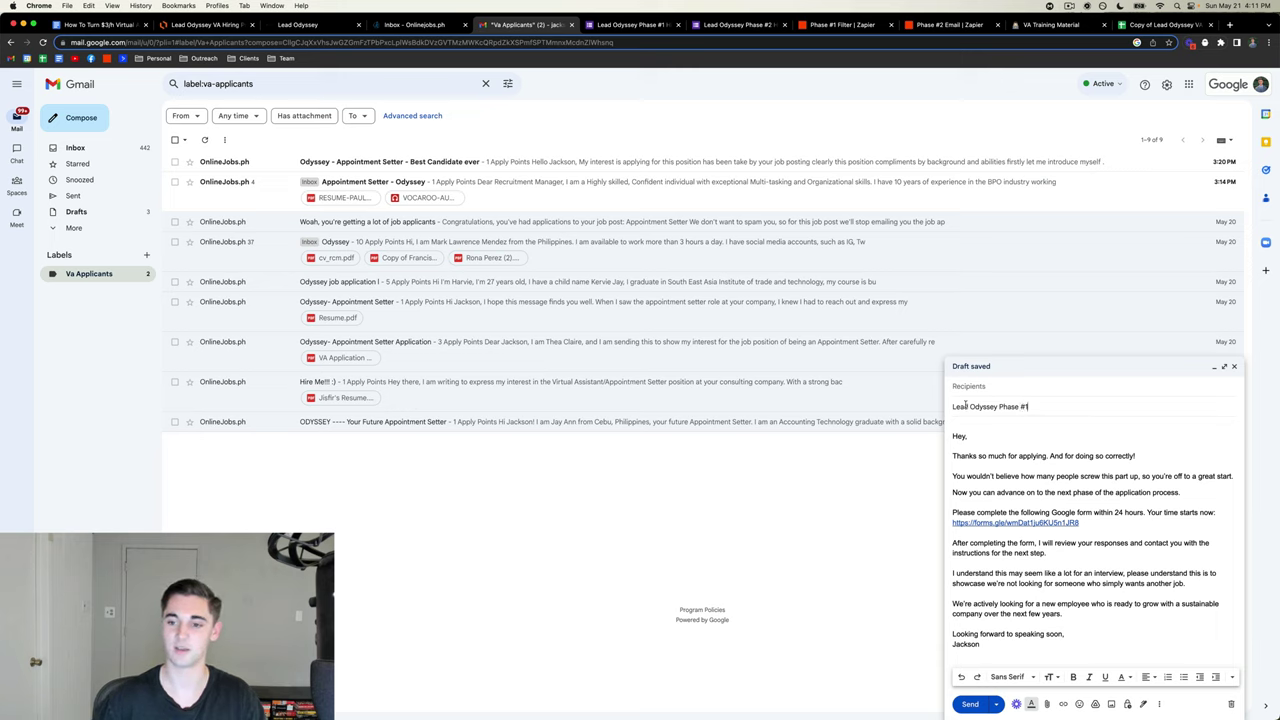
{"action": "left_click", "coordinate": [1007, 426]}
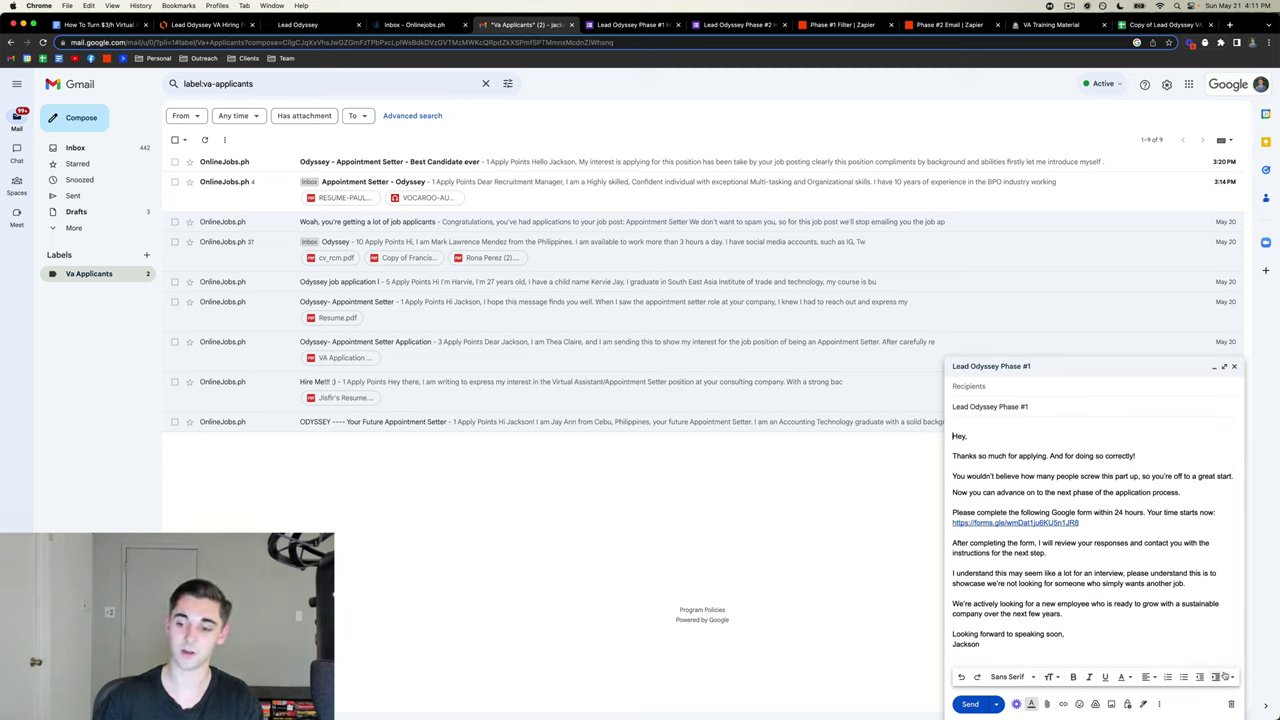
- Save the draft as a new Gmail template, keeping the suggested name 'Lead Odyssey Phase #1'
{"action": "left_click", "coordinate": [1232, 677]}
{"action": "left_click", "coordinate": [1159, 703]}
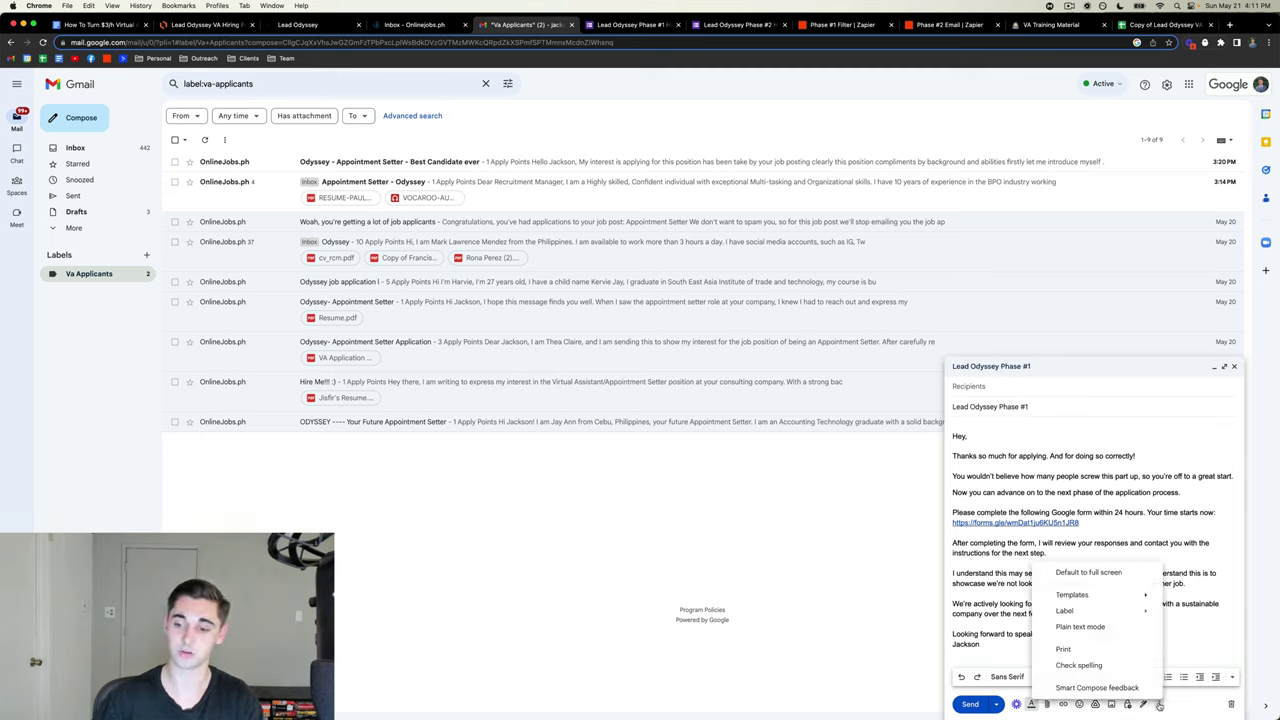
{"action": "mouse_move", "coordinate": [1114, 596]}
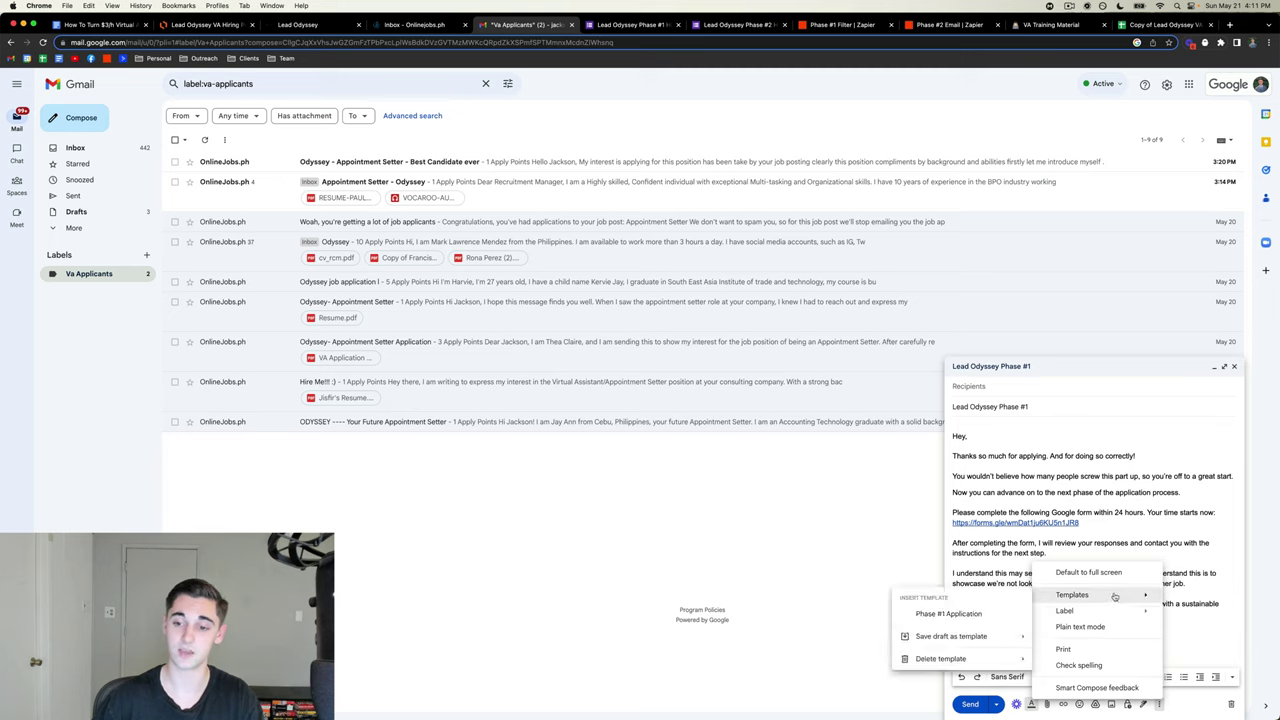
{"action": "mouse_move", "coordinate": [966, 642]}
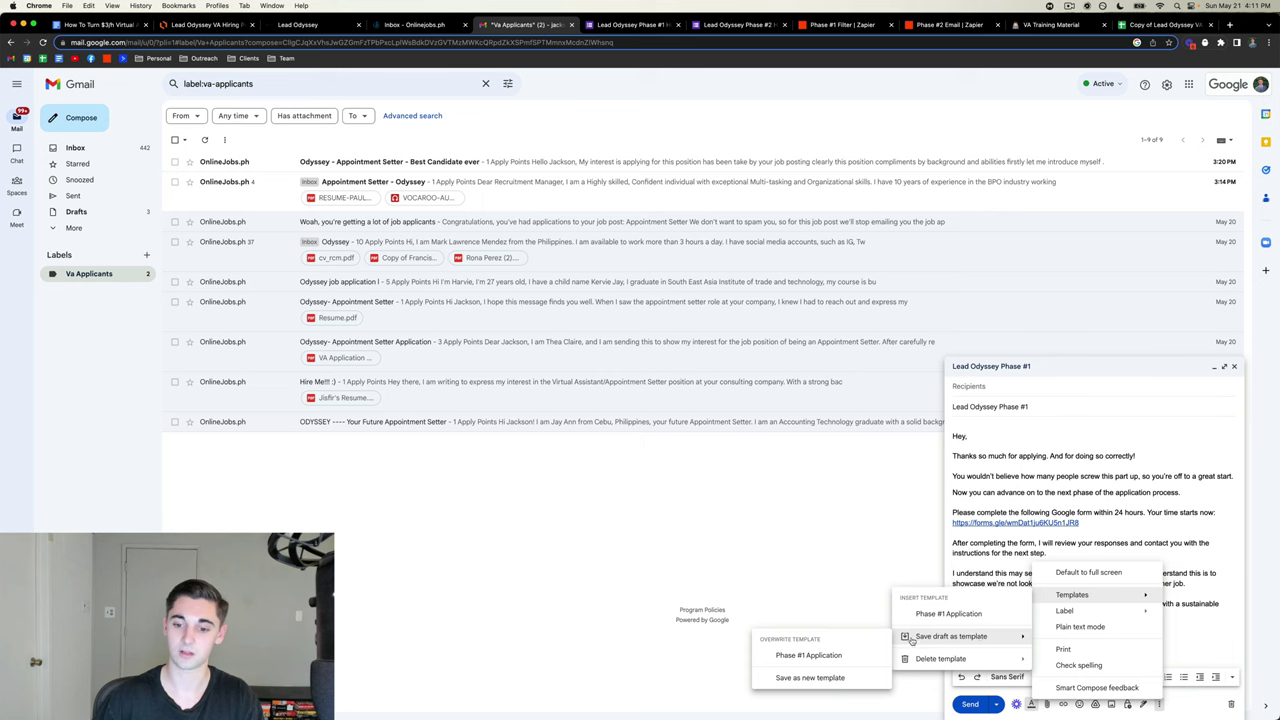
{"action": "left_click", "coordinate": [816, 677]}
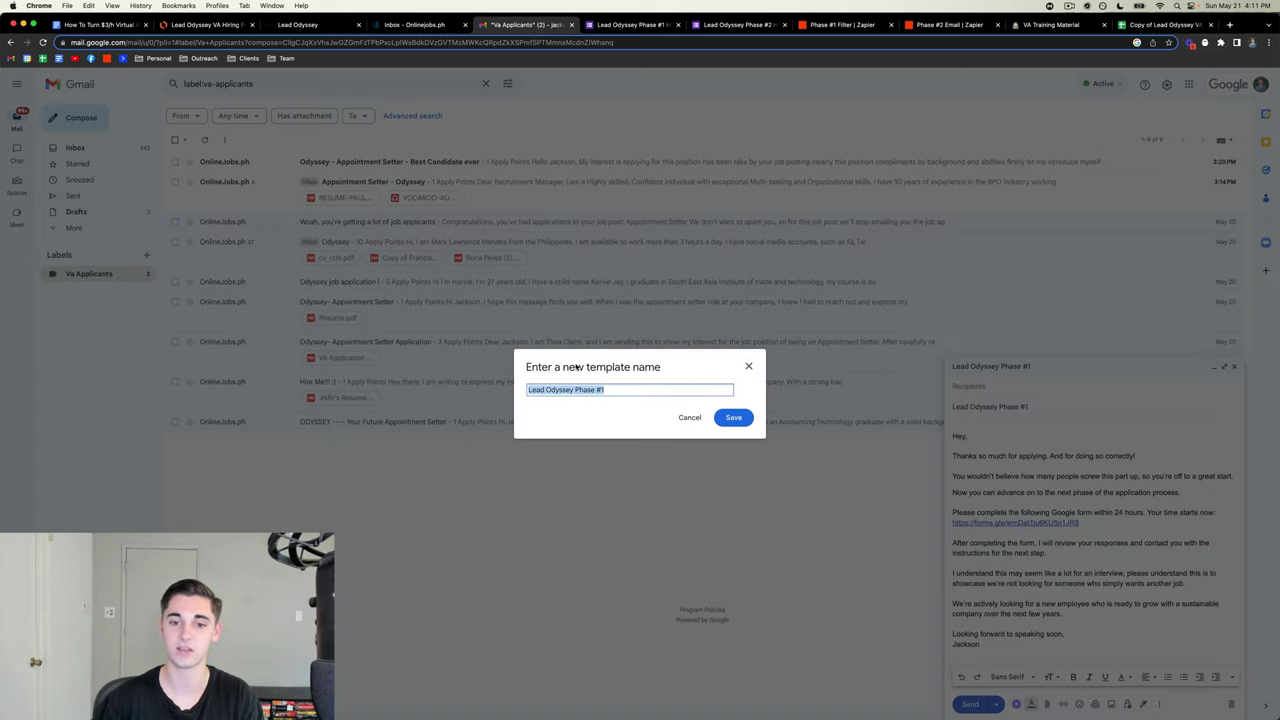
{"action": "left_click", "coordinate": [614, 415]}
{"action": "left_click_drag", "start_coordinate": [606, 390], "coordinate": [519, 392]}
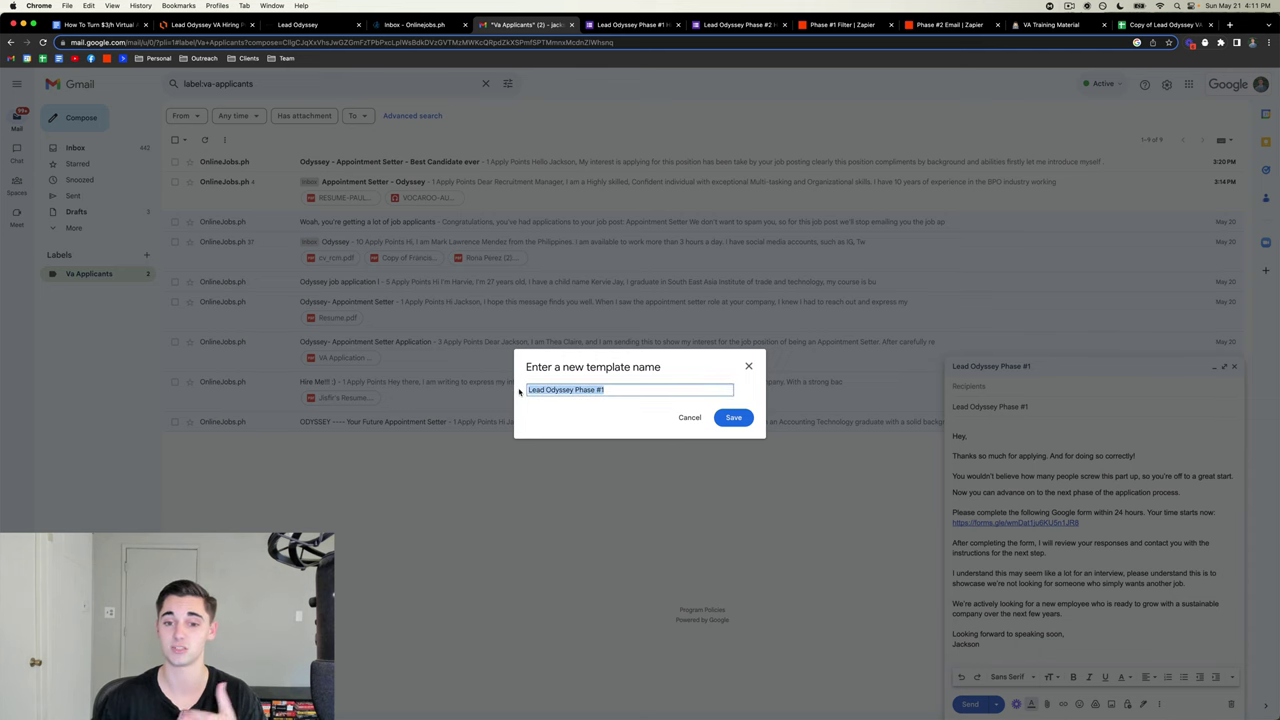
{"action": "left_click", "coordinate": [733, 417]}
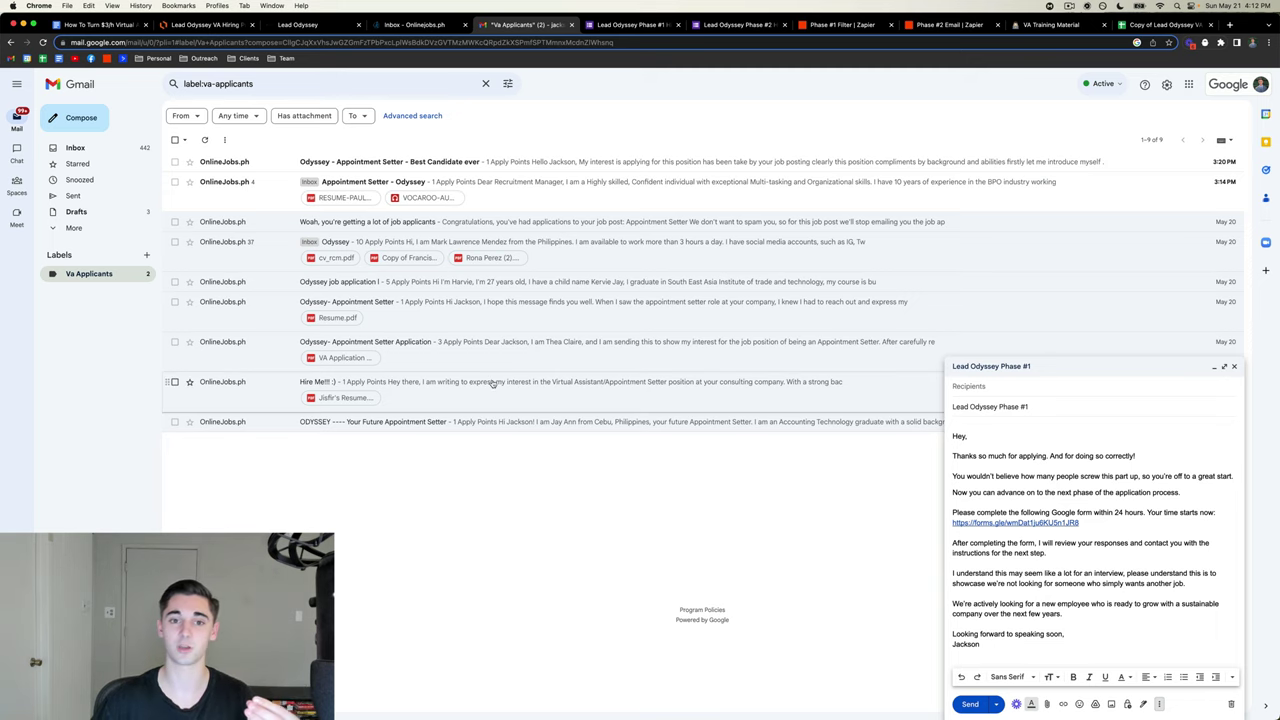
- Search for the subject 'Appointment Setter for Lead Odyssey', copied from the guide, and start a filter from it
{"action": "left_click", "coordinate": [508, 84]}
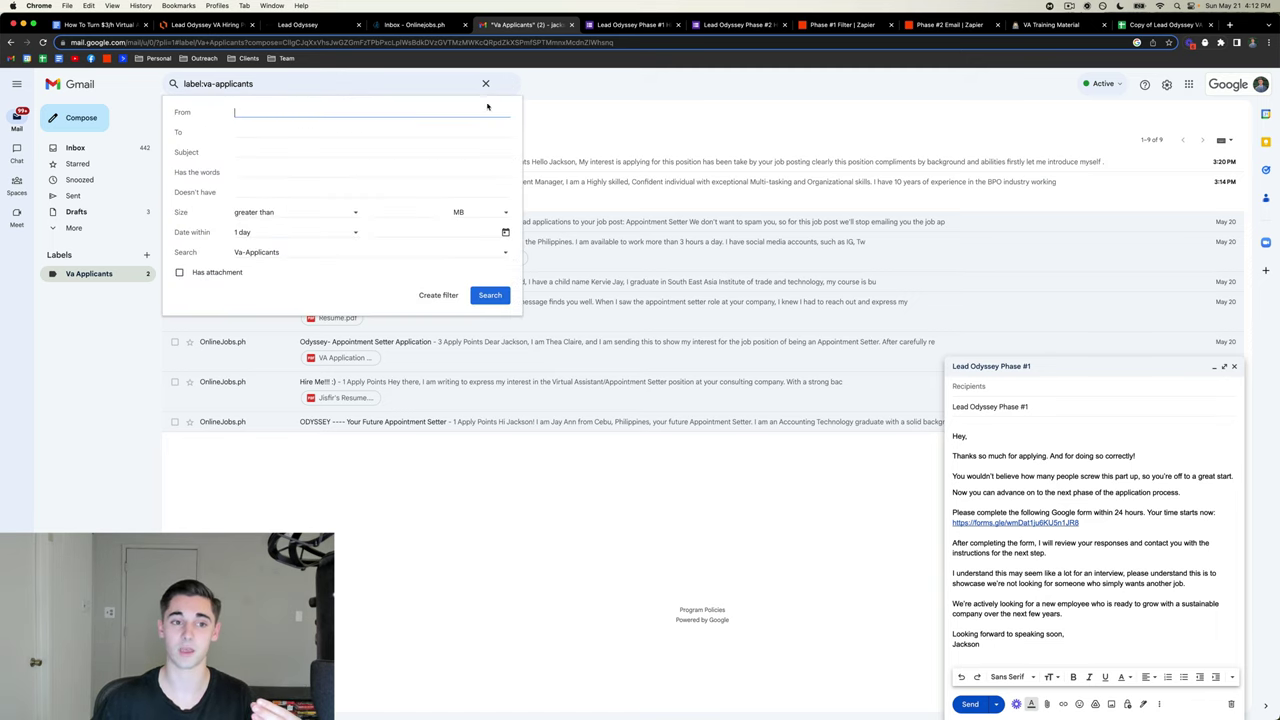
{"action": "left_click", "coordinate": [264, 152]}
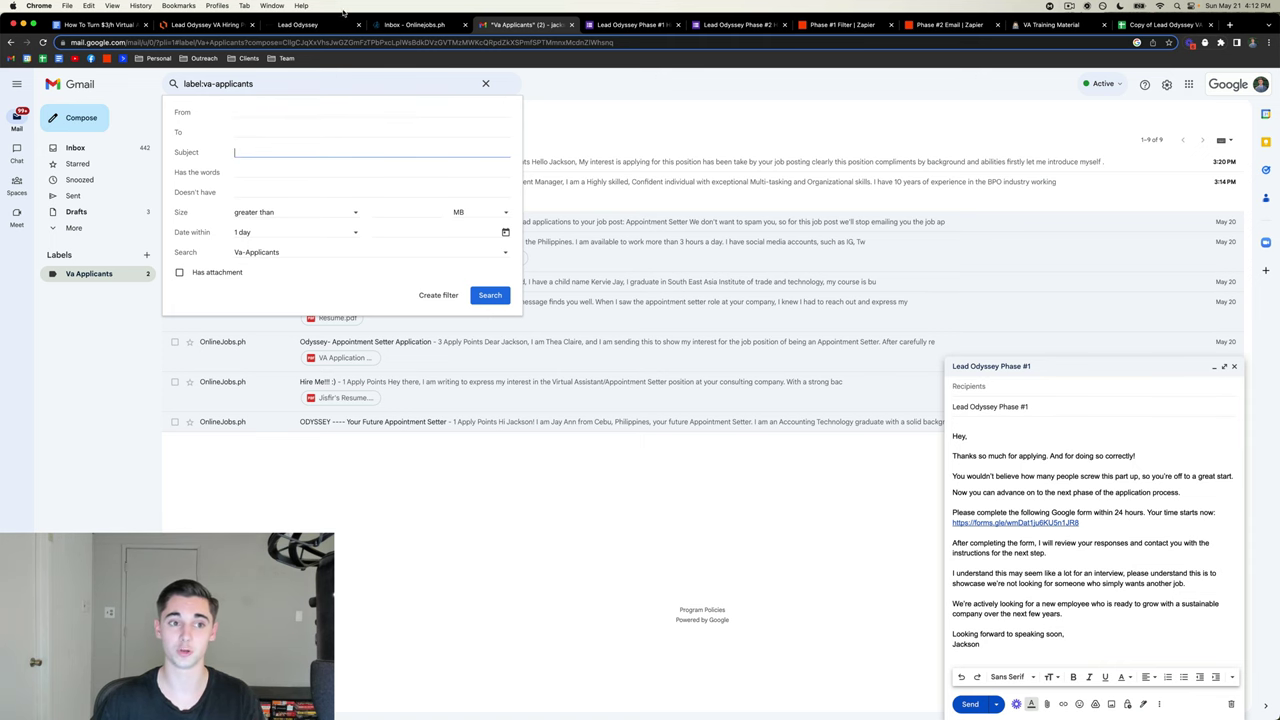
{"action": "left_click", "coordinate": [120, 28]}
{"action": "scroll", "coordinate": [646, 333], "scroll_direction": "up", "scroll_amount": 10}
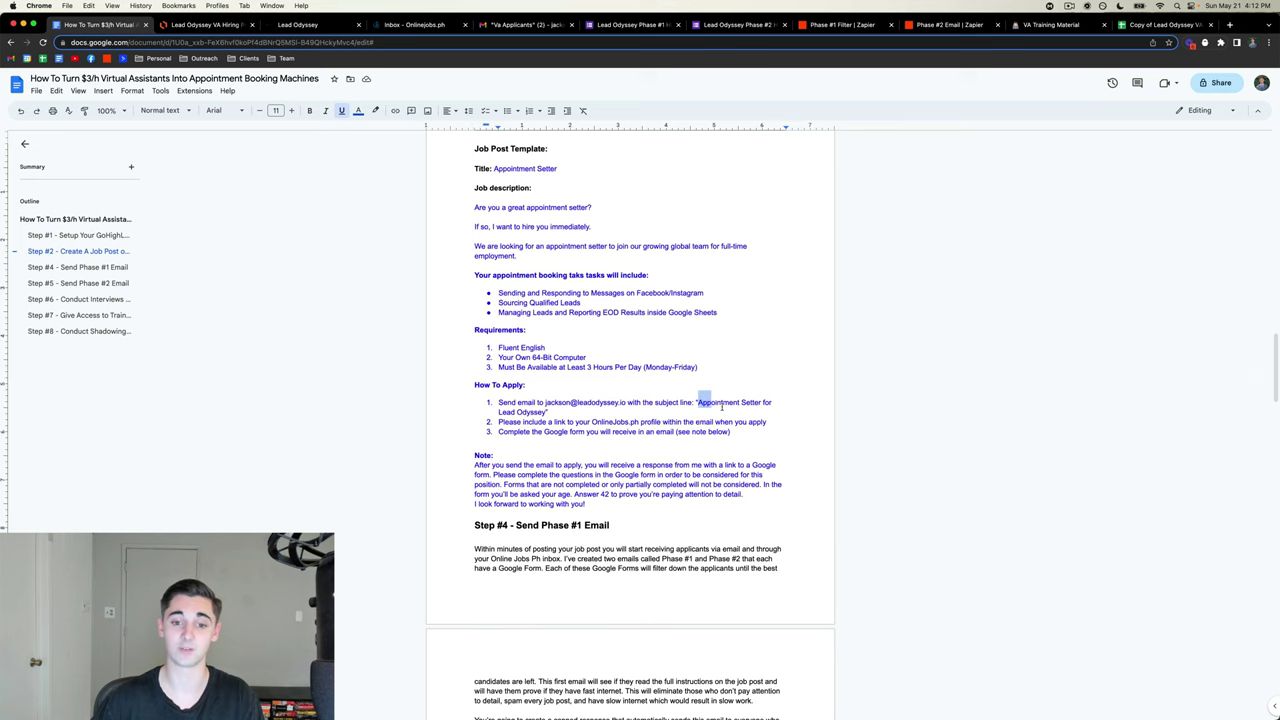
{"action": "left_click_drag", "start_coordinate": [697, 402], "coordinate": [546, 413]}
{"action": "key", "text": "super+c"}
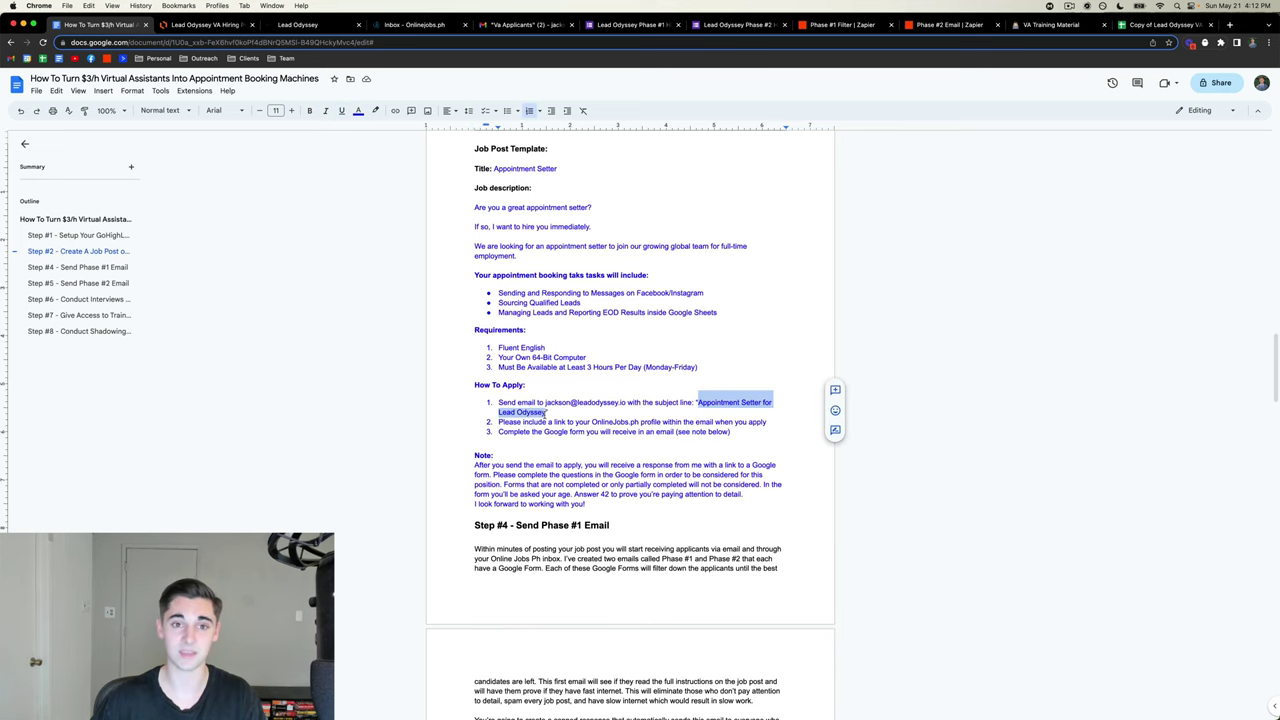
{"action": "left_click", "coordinate": [522, 24]}
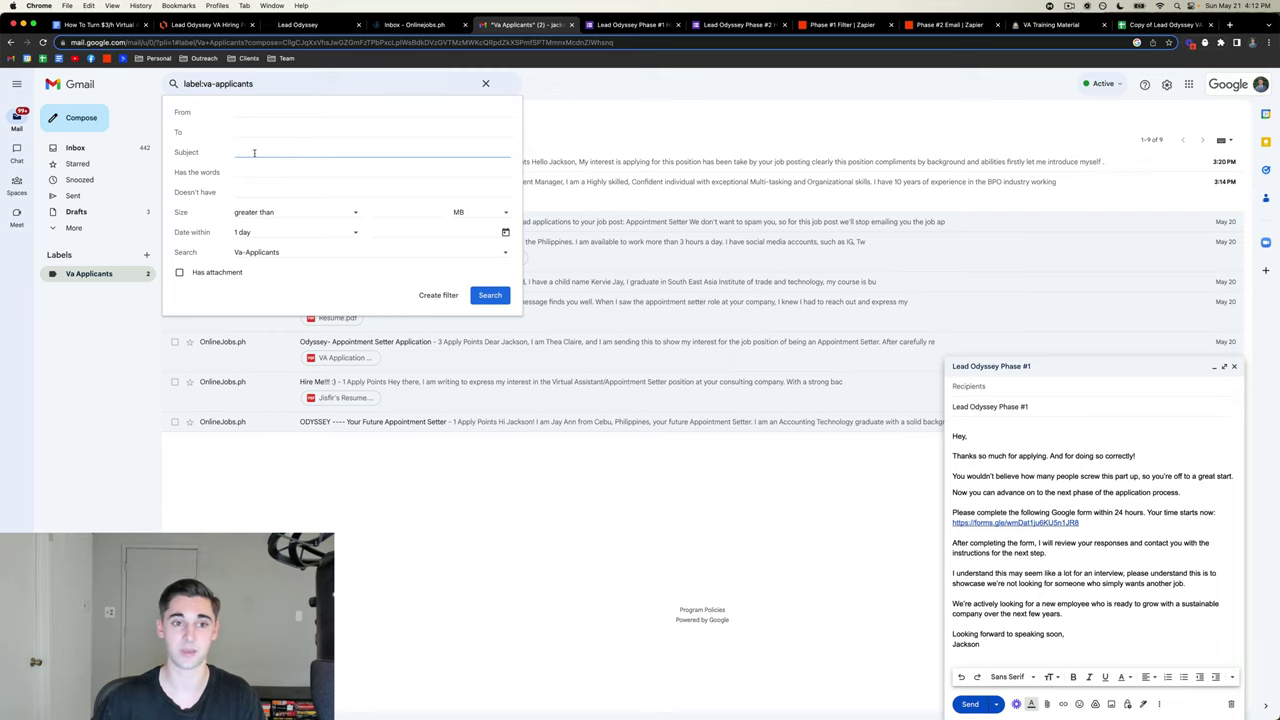
{"action": "key", "text": "super+v"}
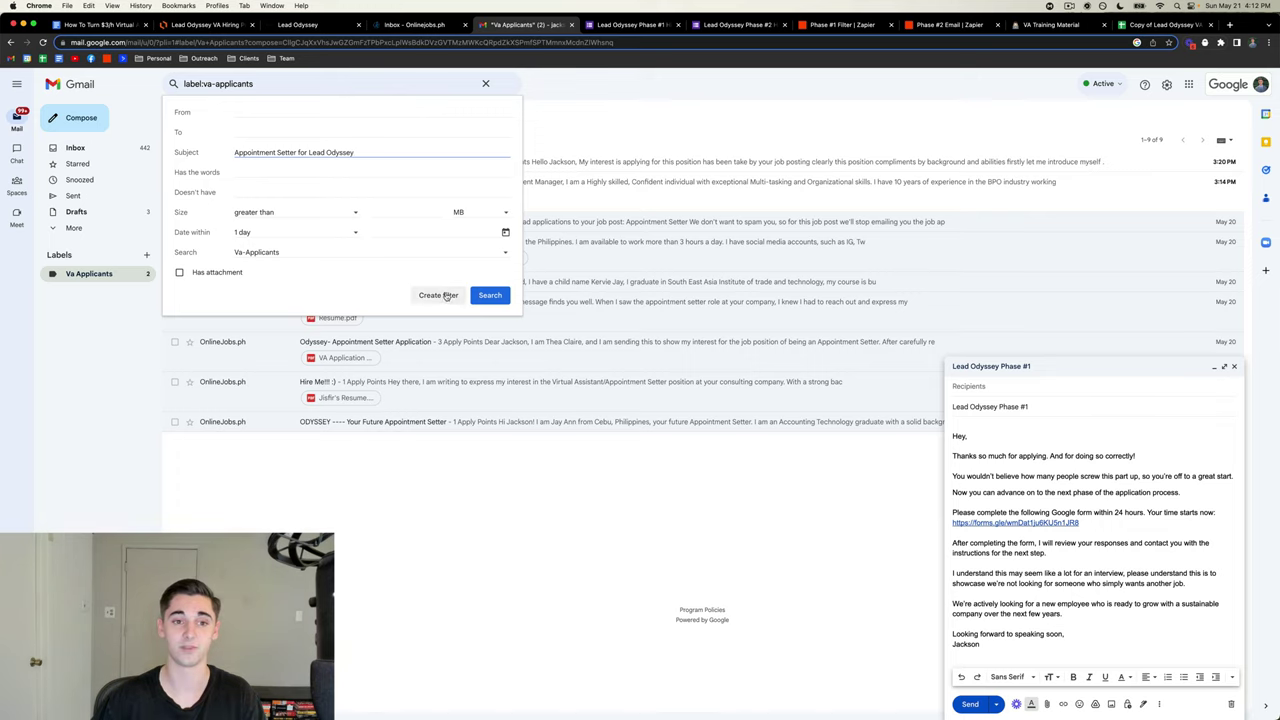
{"action": "left_click", "coordinate": [443, 296]}
- Make the filter send the 'Lead Odyssey Phase #1' template reply, and create it
{"action": "left_click", "coordinate": [733, 430]}
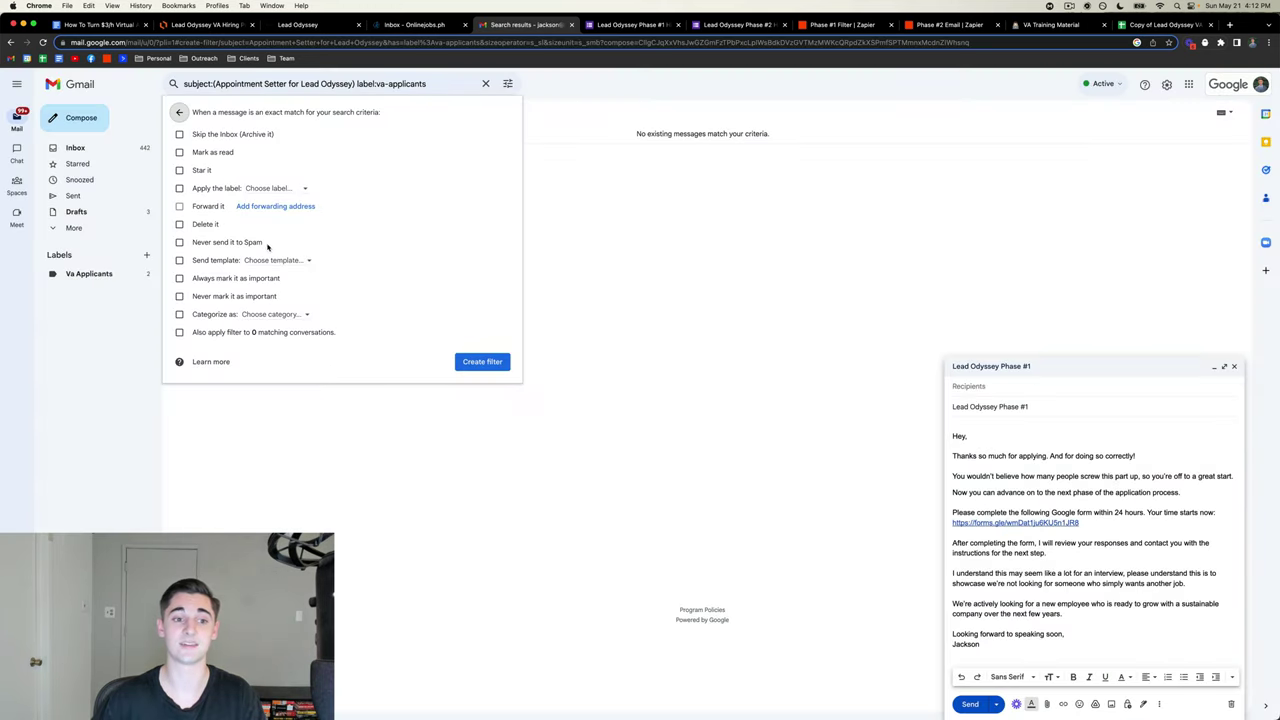
{"action": "left_click", "coordinate": [179, 261]}
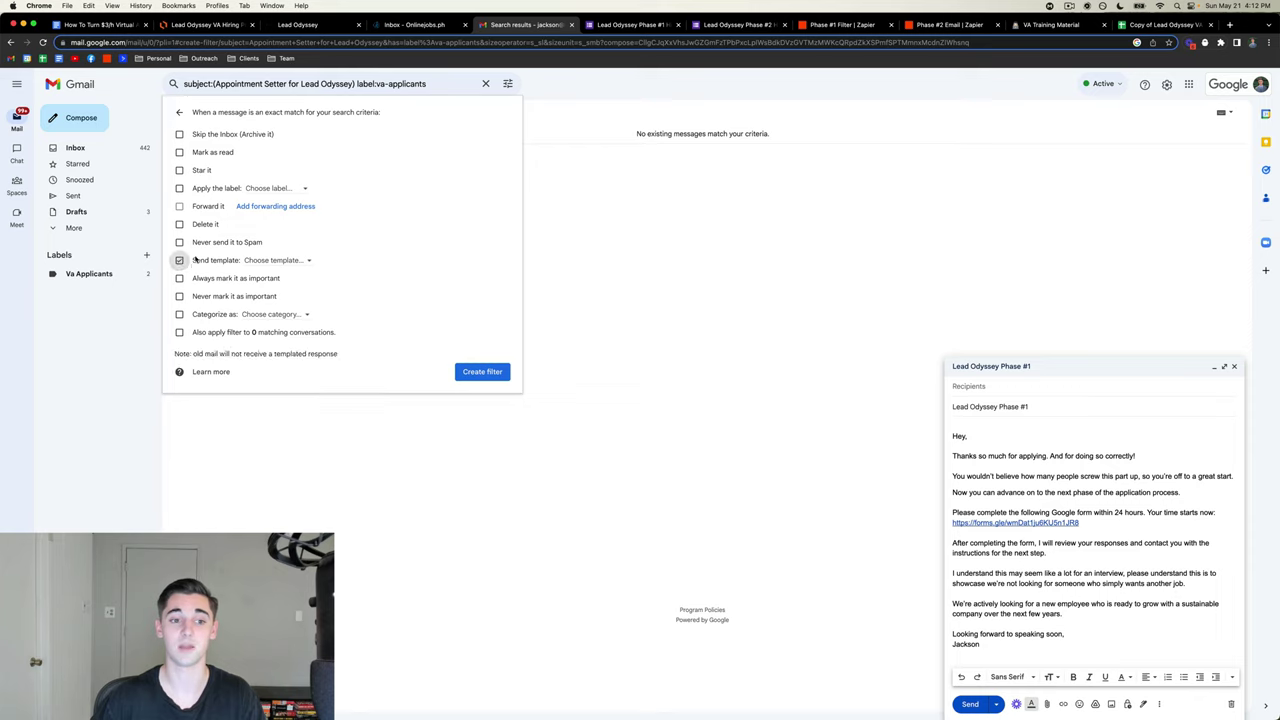
{"action": "left_click", "coordinate": [272, 261]}
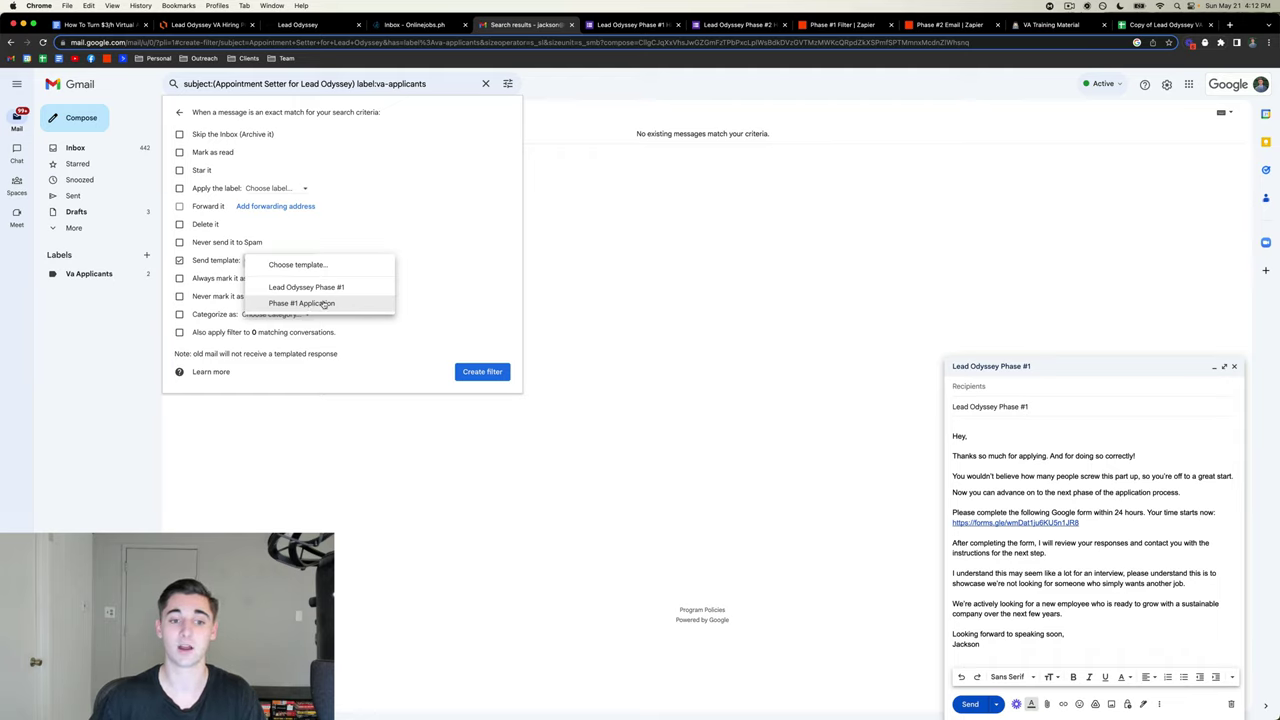
{"action": "left_click", "coordinate": [310, 288]}
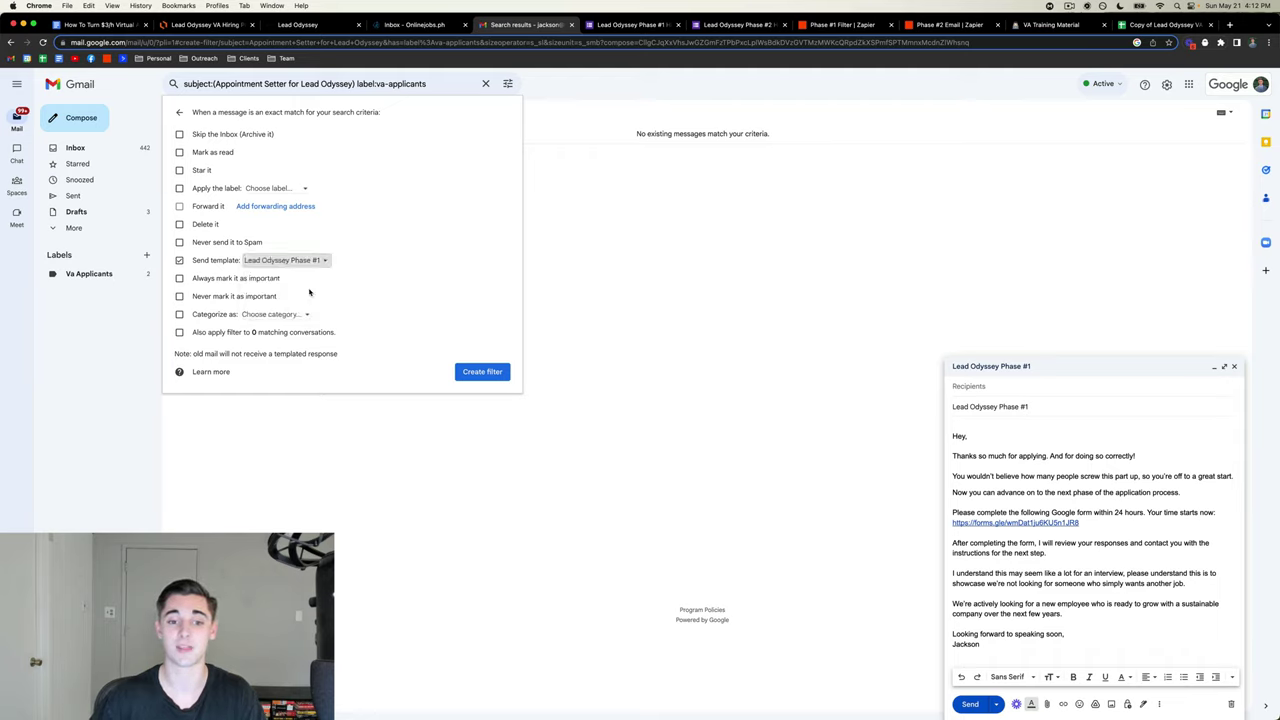
{"action": "left_click", "coordinate": [484, 372]}
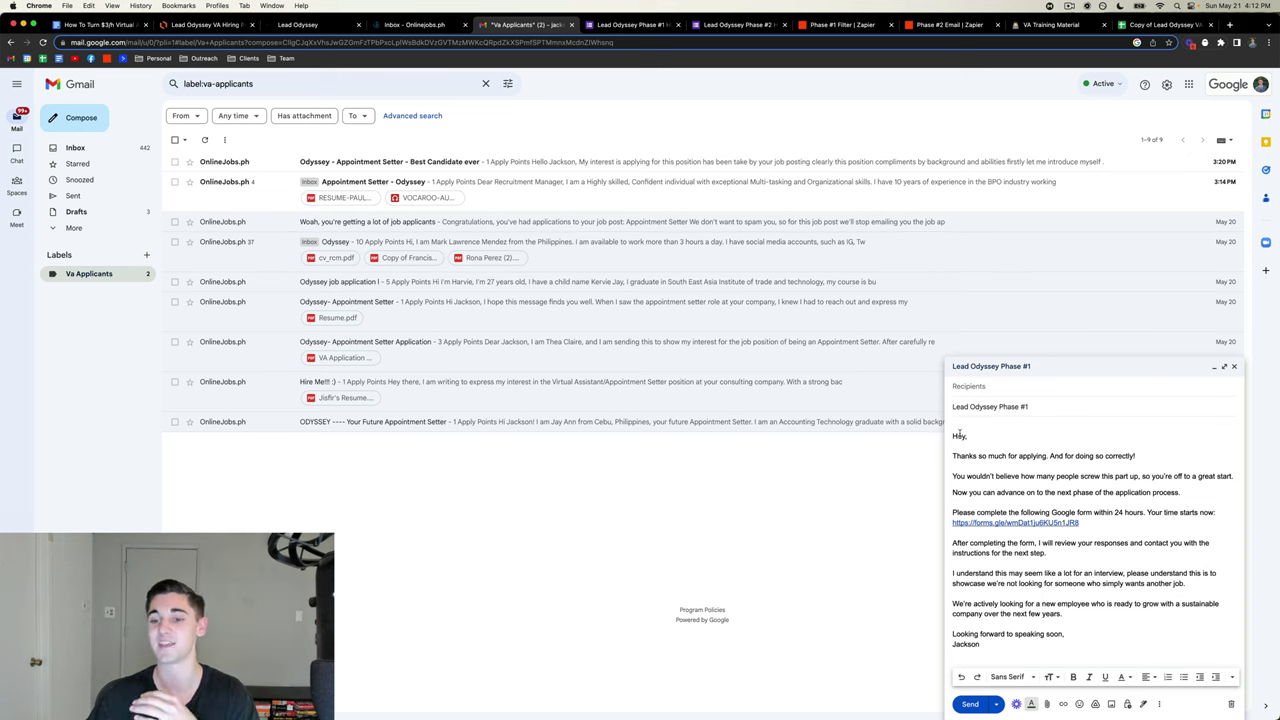
- Look over the Phase #1 reply text, then switch to the Lead Odyssey Phase #1 Hiring Form
{"action": "left_click_drag", "start_coordinate": [965, 470], "coordinate": [1006, 649]}
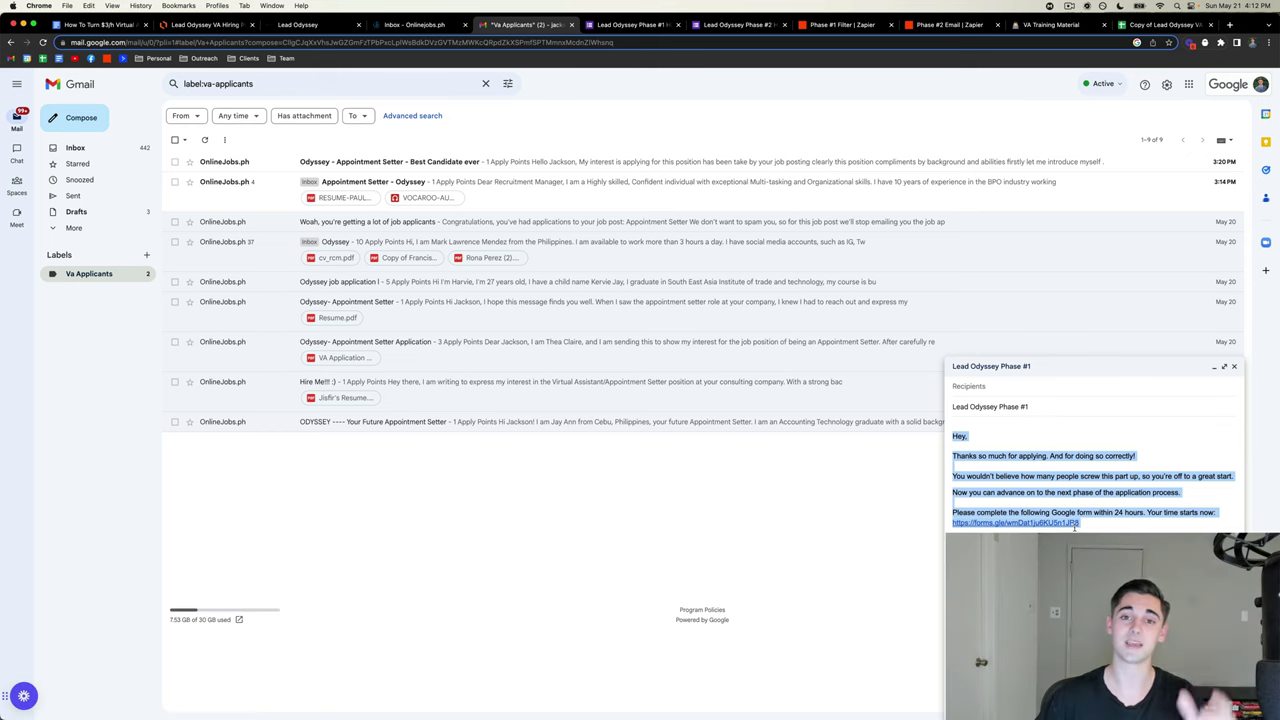
{"action": "left_click", "coordinate": [631, 26]}
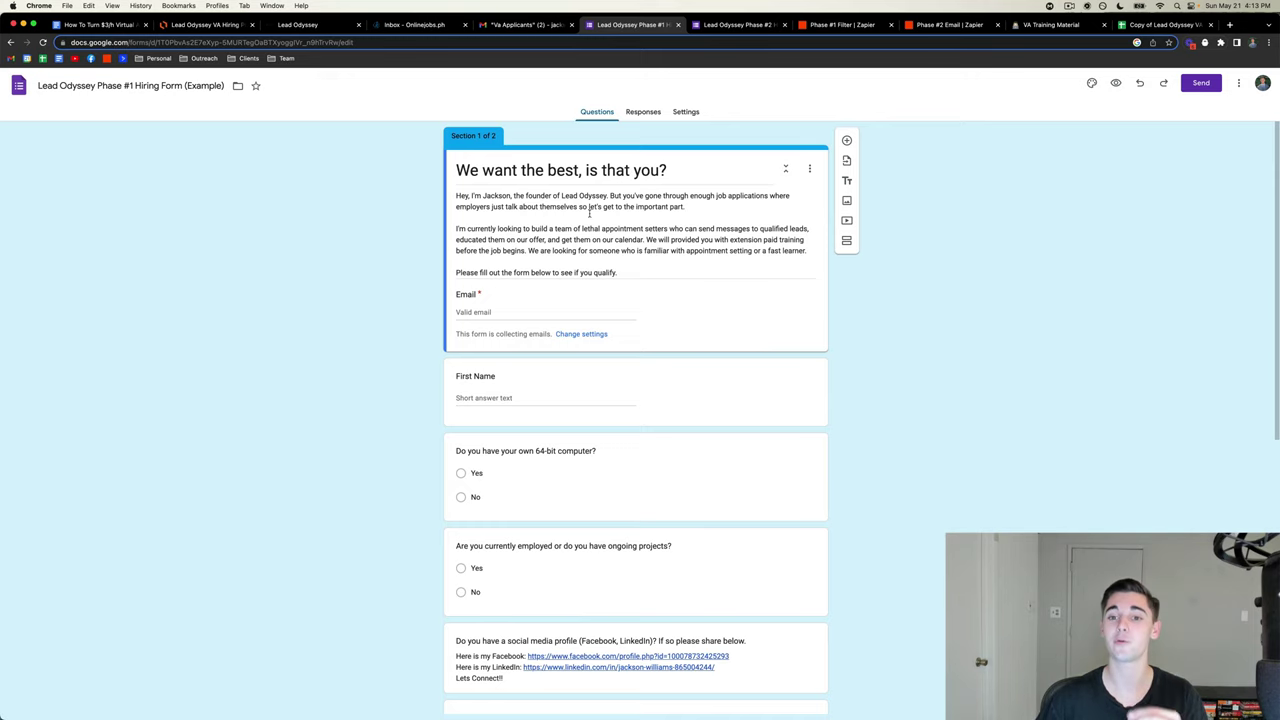
- Scroll through the Phase #1 hiring form before heading back to Gmail
{"action": "scroll", "coordinate": [627, 206], "scroll_direction": "down", "scroll_amount": 1}
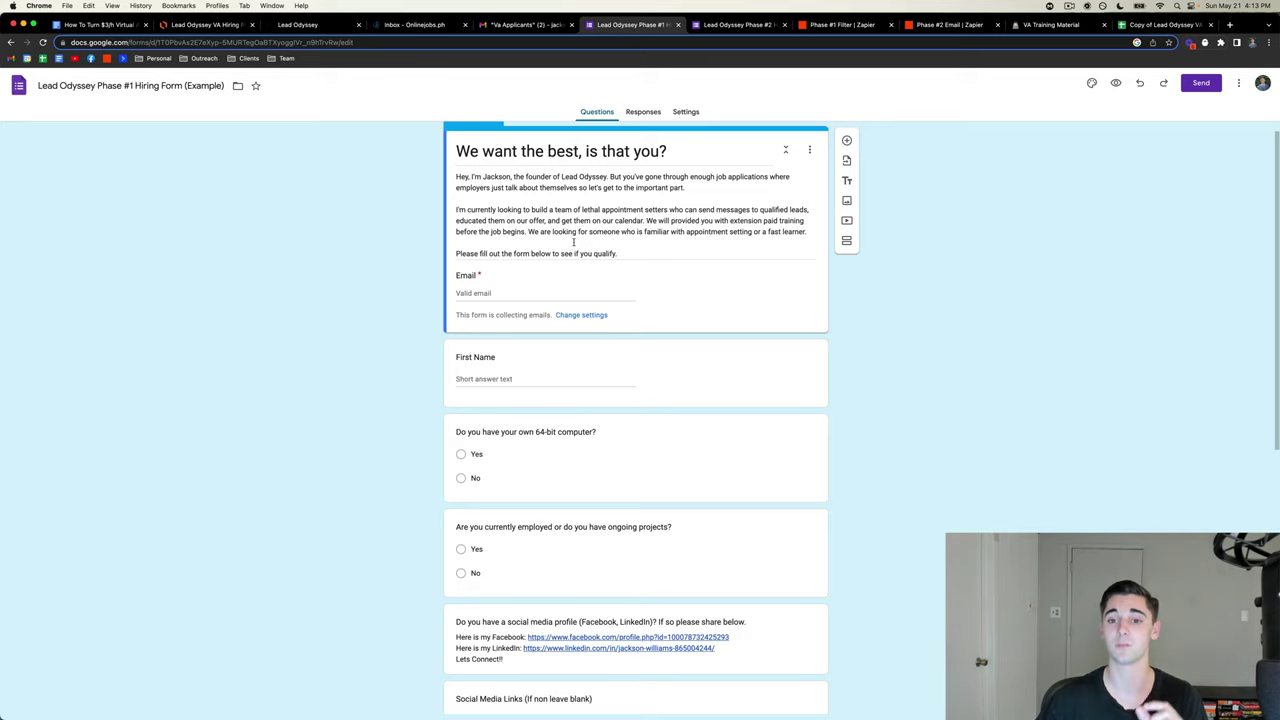
{"action": "scroll", "coordinate": [650, 235], "scroll_direction": "down", "scroll_amount": 1}
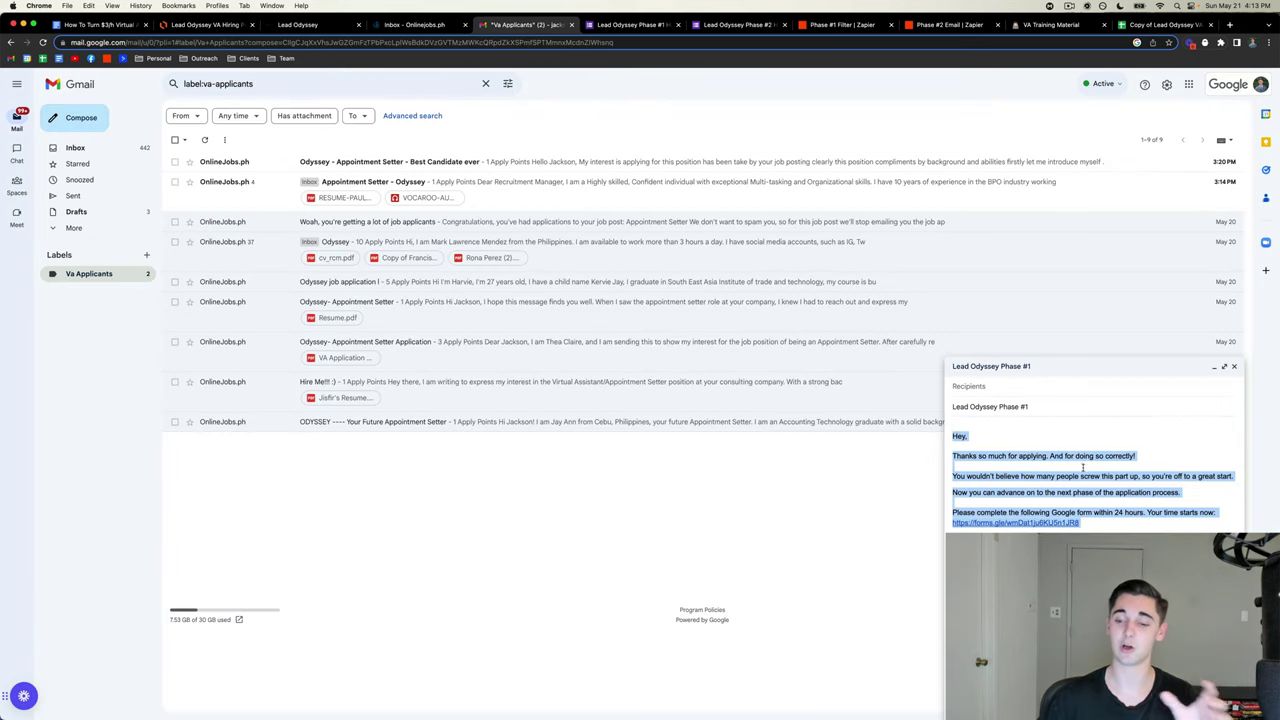
- Deselect the reply text and reopen the Lead Odyssey Phase #1 Hiring Form (Example) editor
{"action": "left_click", "coordinate": [1082, 466]}
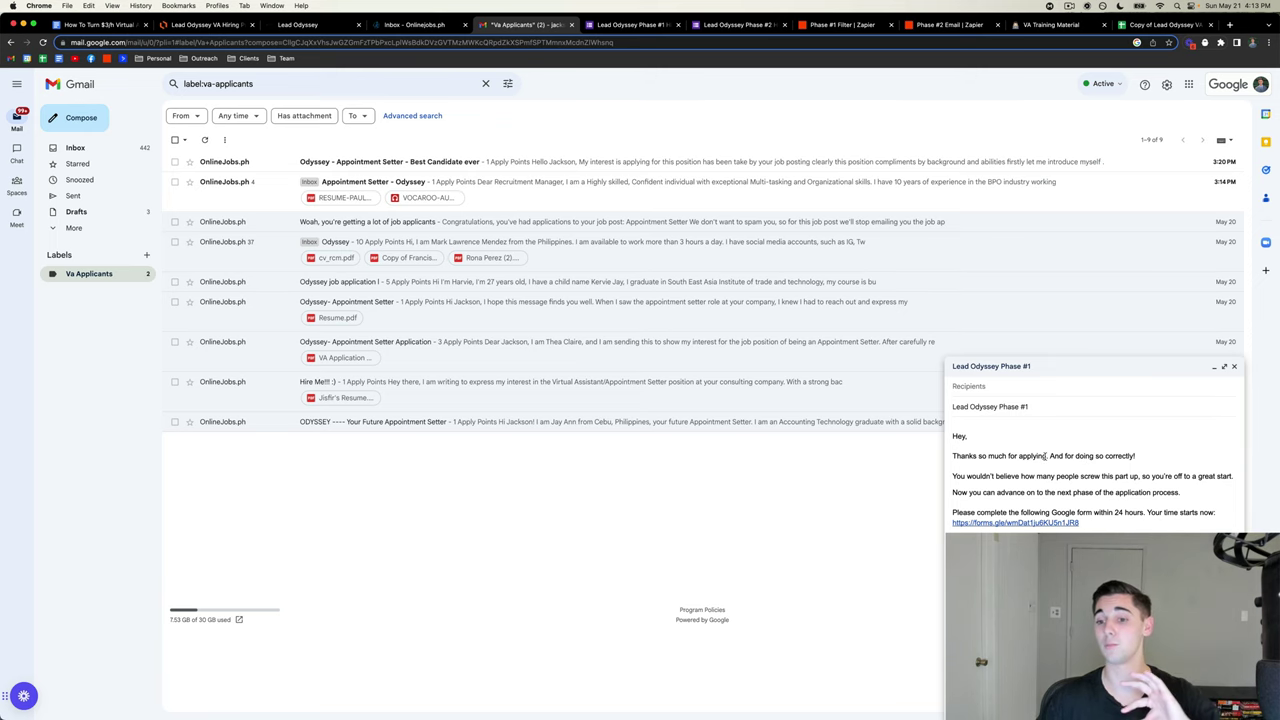
{"action": "left_click", "coordinate": [630, 24]}
{"action": "scroll", "coordinate": [527, 300], "scroll_direction": "down", "scroll_amount": 1}
{"action": "scroll", "coordinate": [520, 275], "scroll_direction": "up", "scroll_amount": 1}
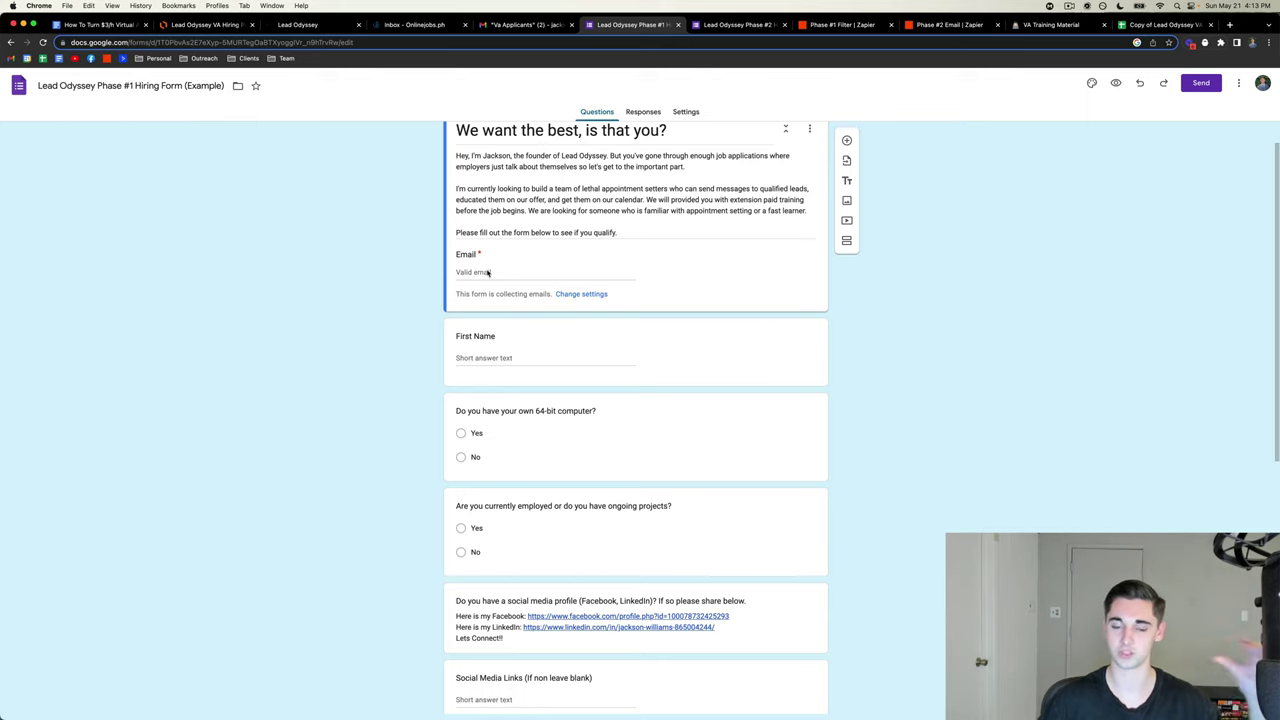
{"action": "scroll", "coordinate": [489, 272], "scroll_direction": "down", "scroll_amount": 3}
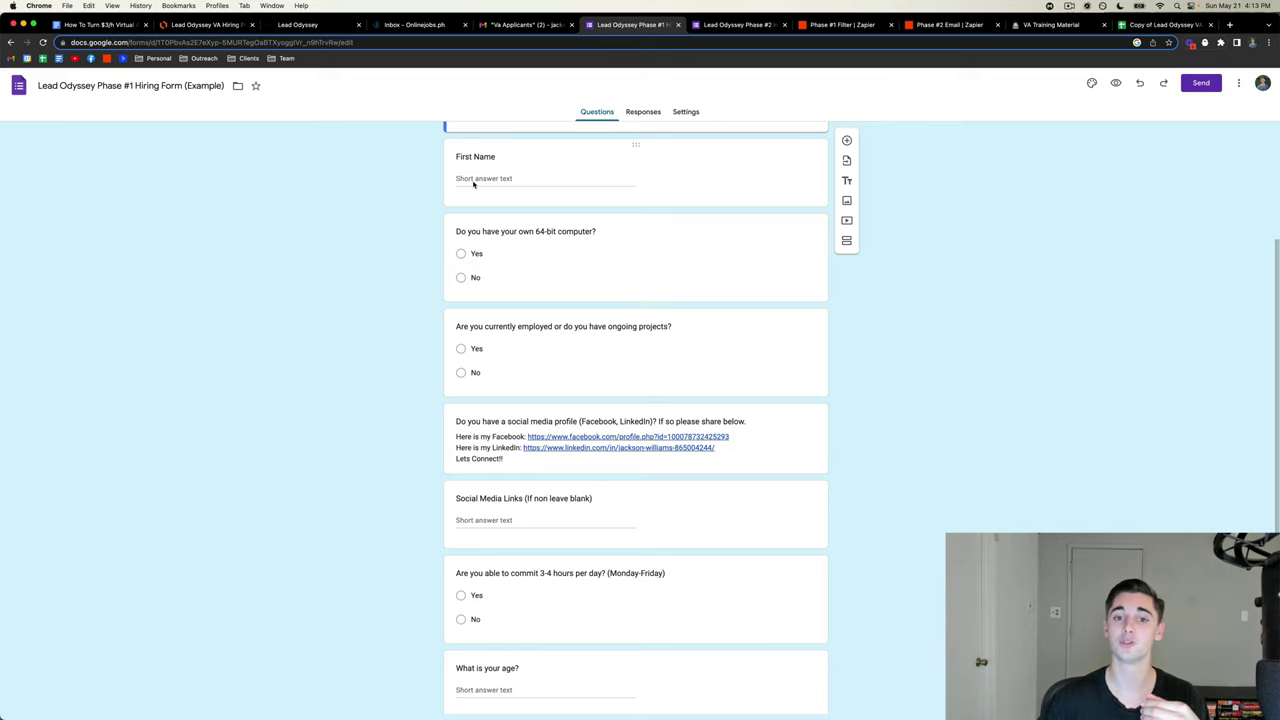
{"action": "scroll", "coordinate": [506, 277], "scroll_direction": "down", "scroll_amount": 2}
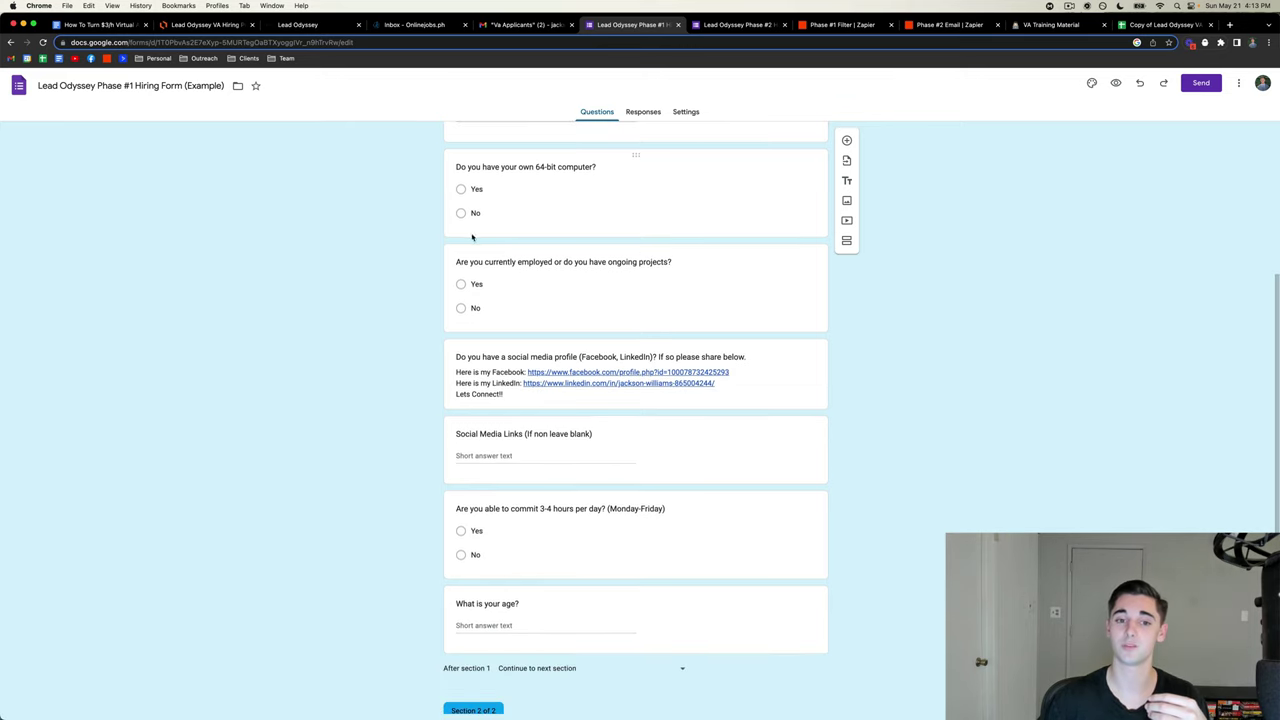
{"action": "scroll", "coordinate": [467, 208], "scroll_direction": "down", "scroll_amount": 2}
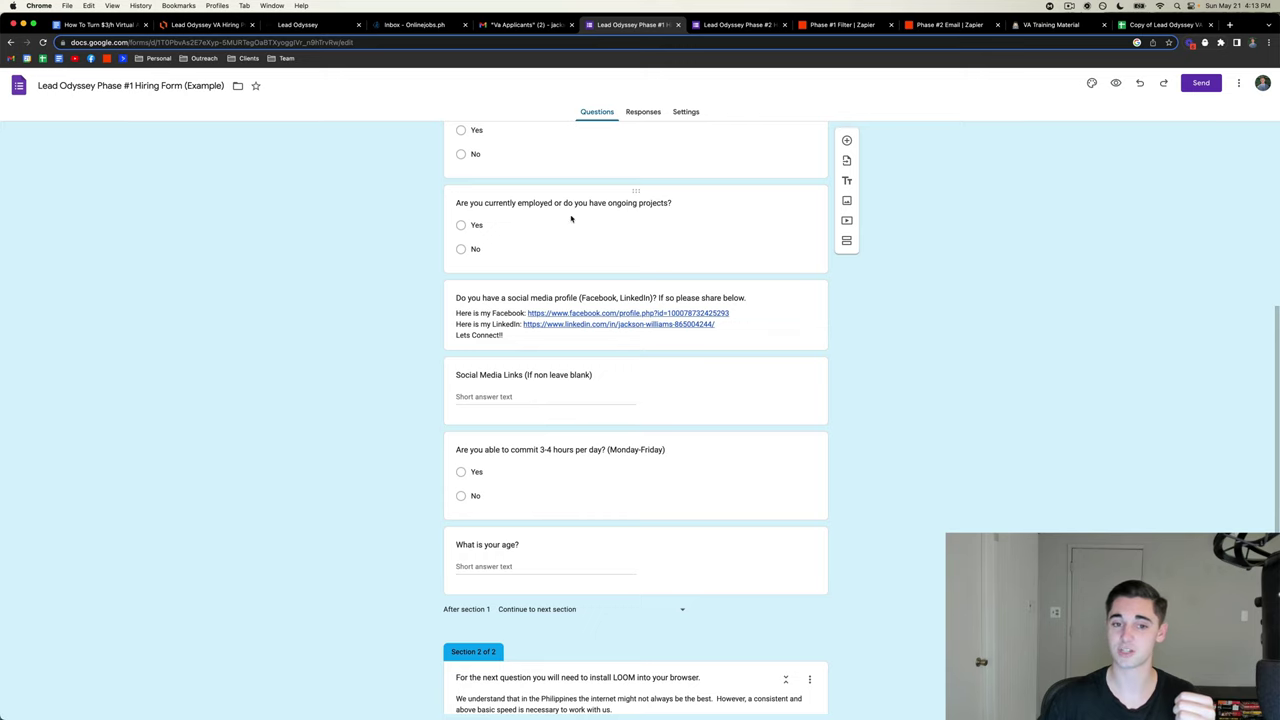
{"action": "scroll", "coordinate": [474, 214], "scroll_direction": "down", "scroll_amount": 2}
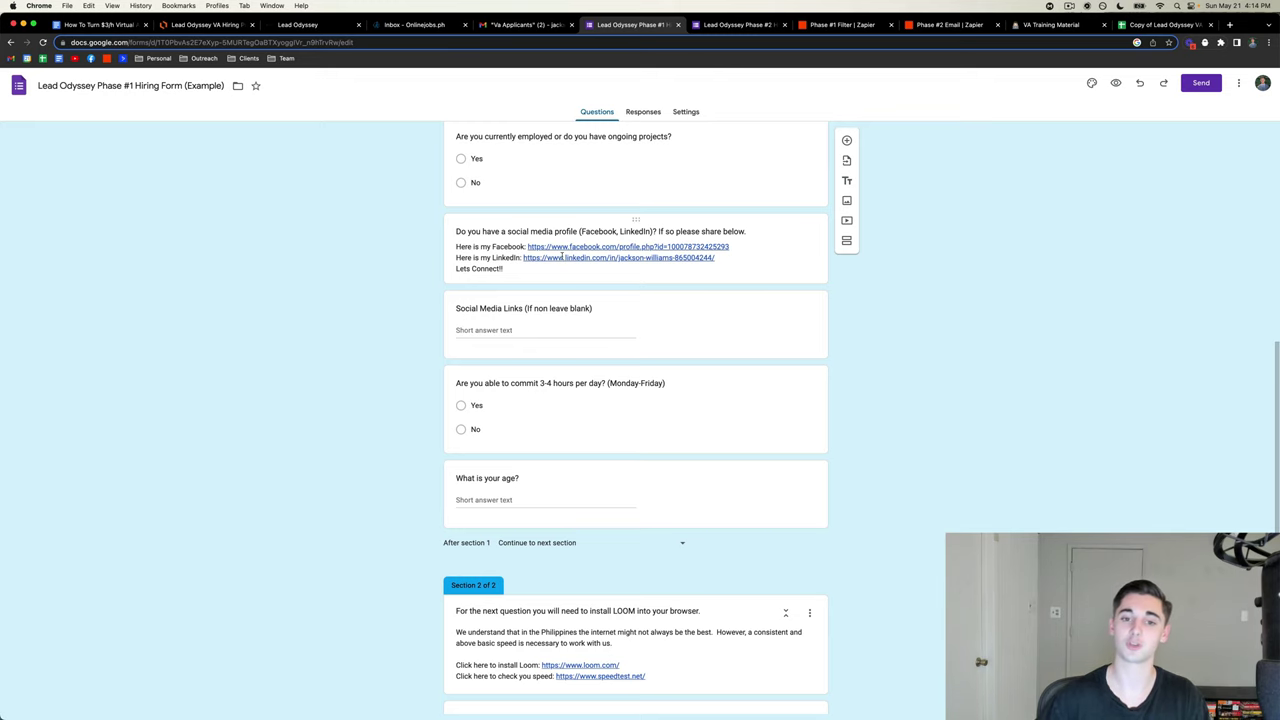
{"action": "scroll", "coordinate": [604, 219], "scroll_direction": "down", "scroll_amount": 2}
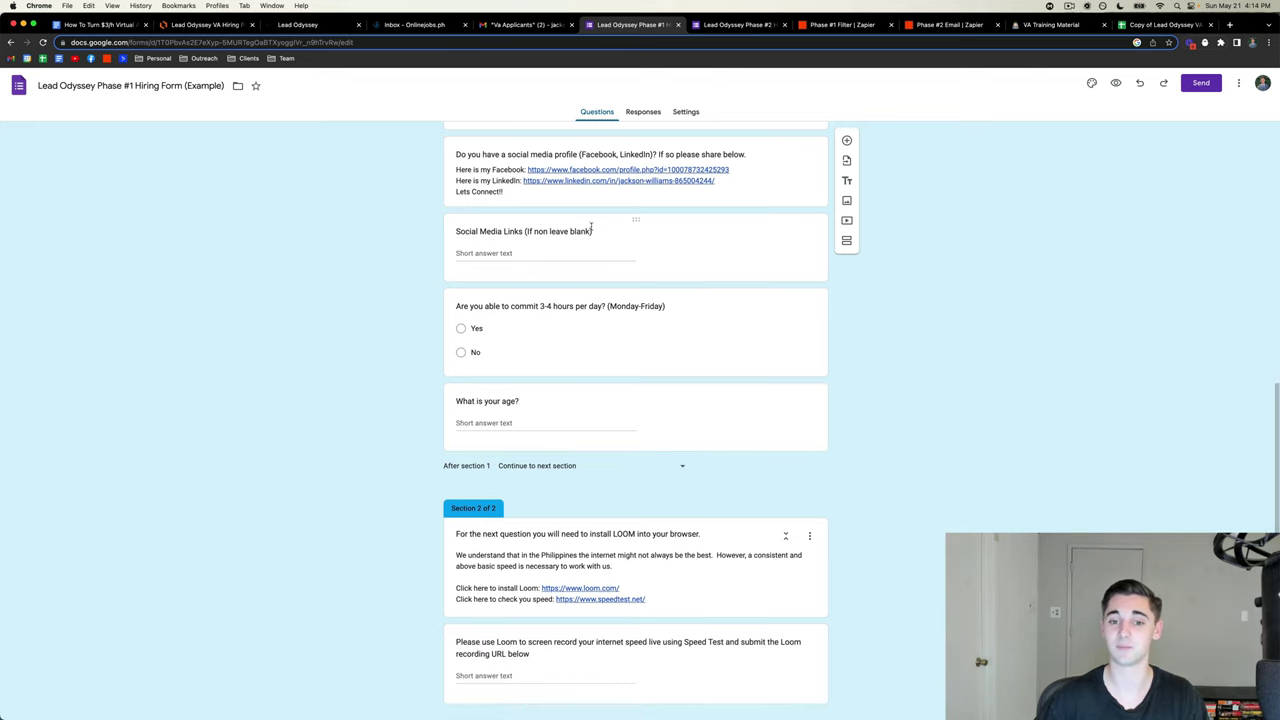
{"action": "scroll", "coordinate": [576, 242], "scroll_direction": "down", "scroll_amount": 1}
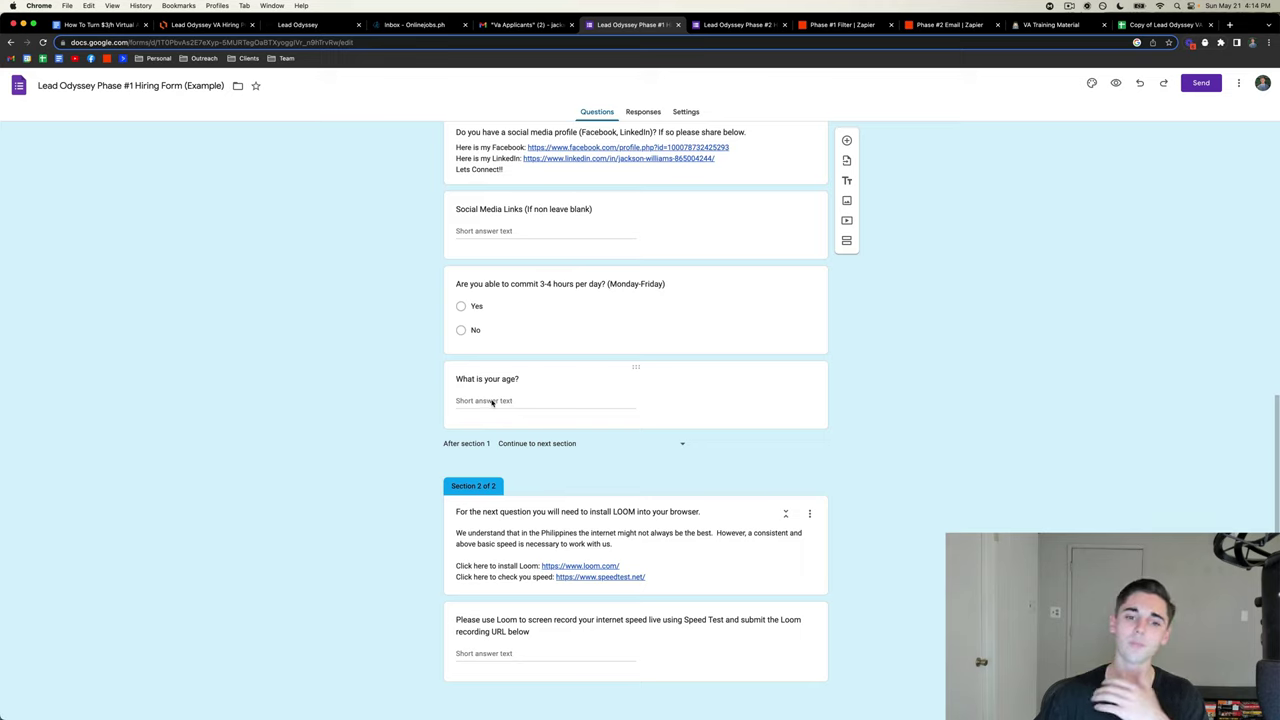
{"action": "left_click", "coordinate": [491, 402]}
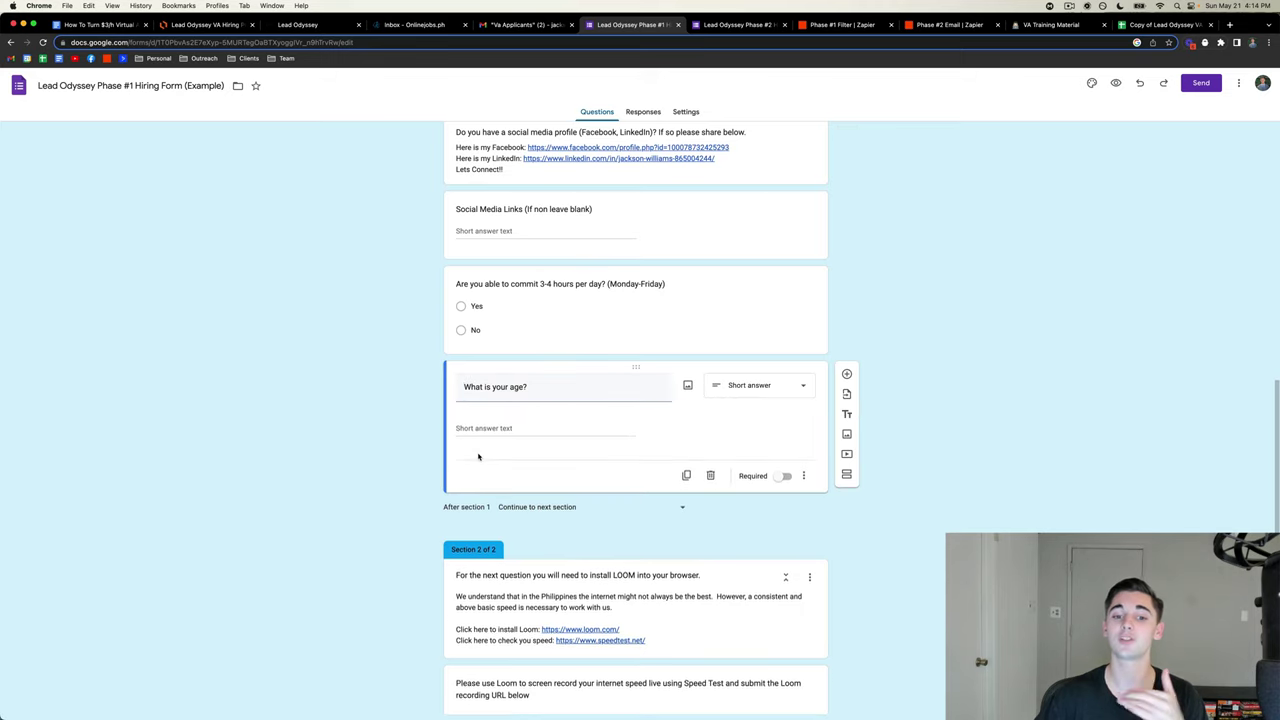
{"action": "left_click", "coordinate": [100, 24]}
{"action": "scroll", "coordinate": [594, 330], "scroll_direction": "down", "scroll_amount": 2}
{"action": "scroll", "coordinate": [594, 330], "scroll_direction": "down", "scroll_amount": 3}
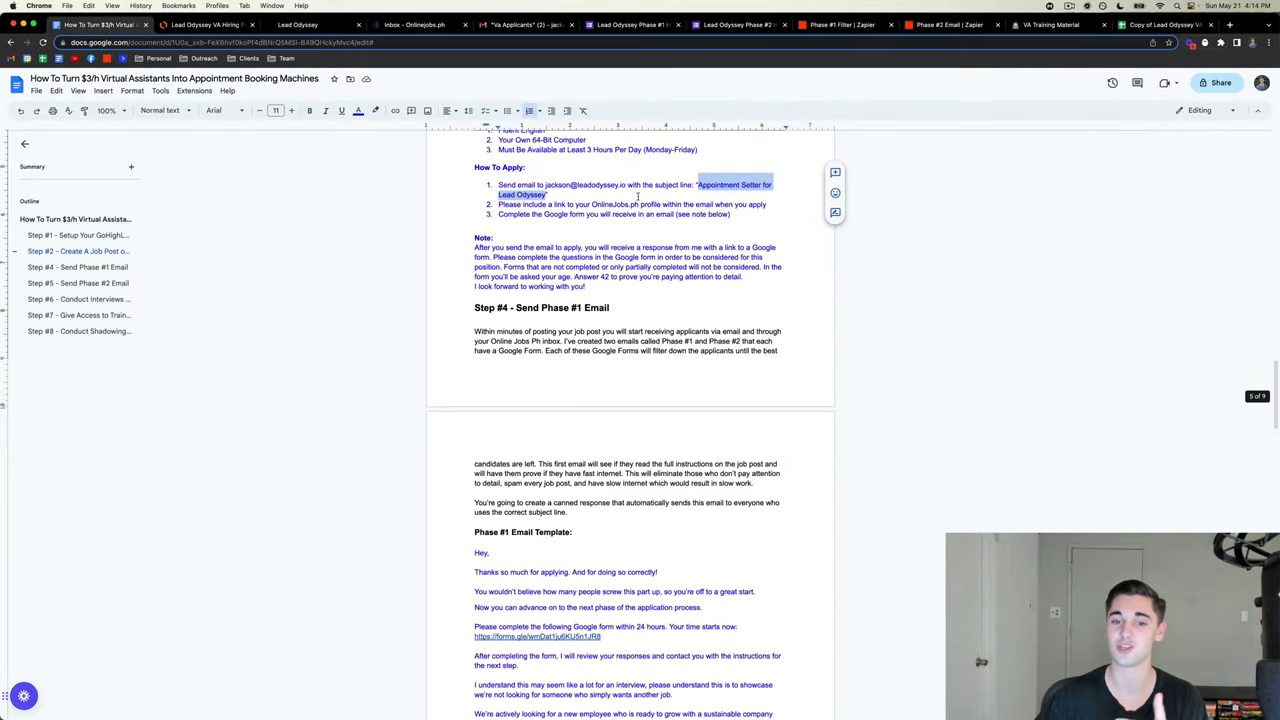
{"action": "left_click", "coordinate": [641, 272]}
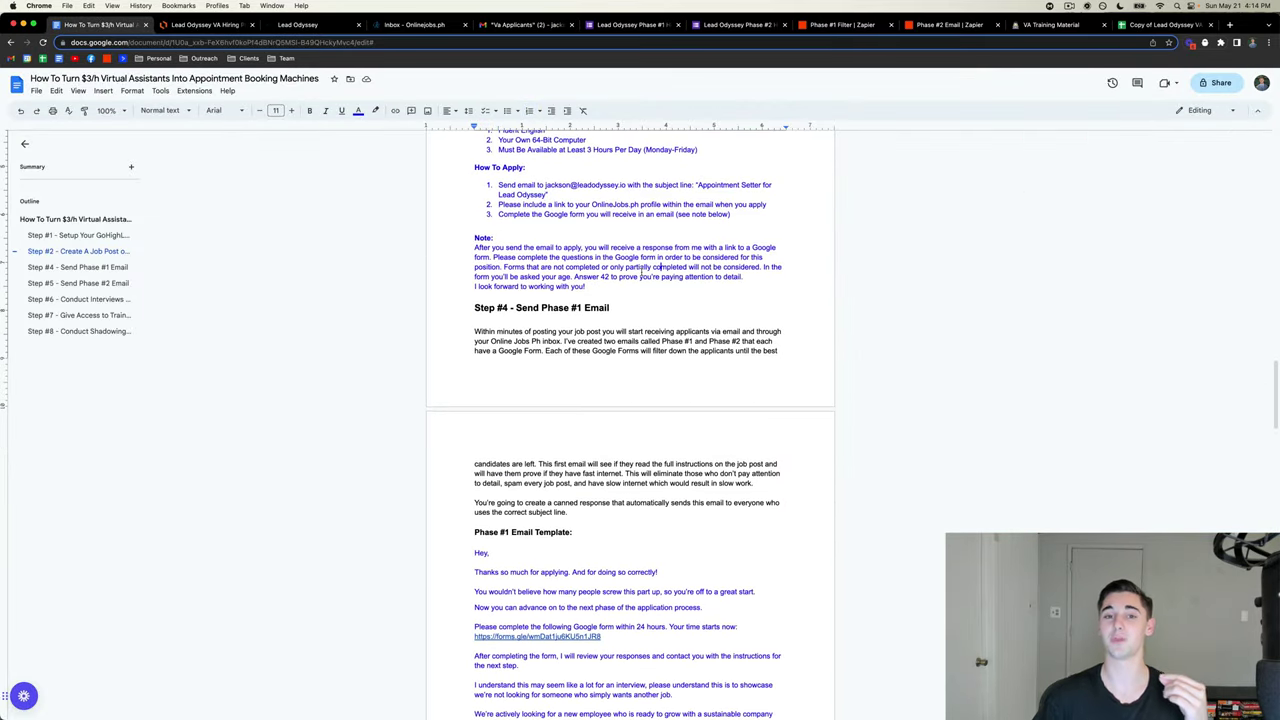
{"action": "left_click", "coordinate": [637, 25]}
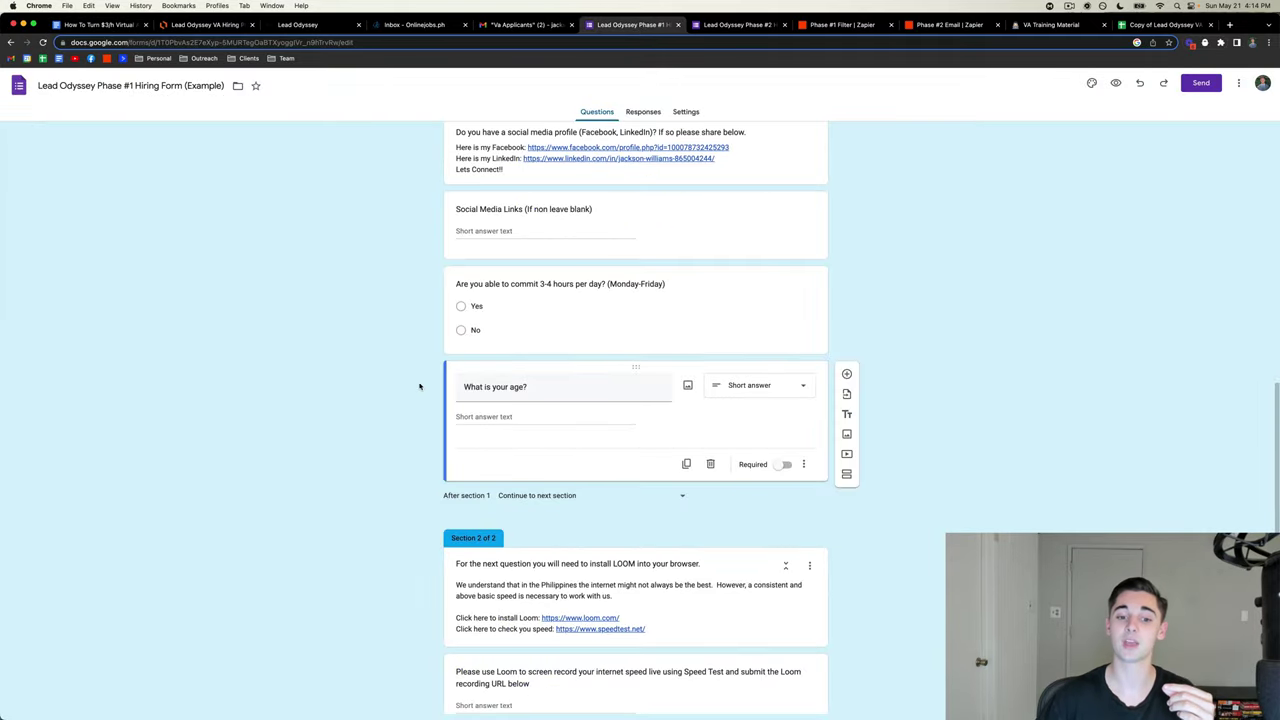
- Look over the hiring form, then open the Phase #1 Filter Zap in Zapier
{"action": "scroll", "coordinate": [410, 390], "scroll_direction": "down", "scroll_amount": 1}
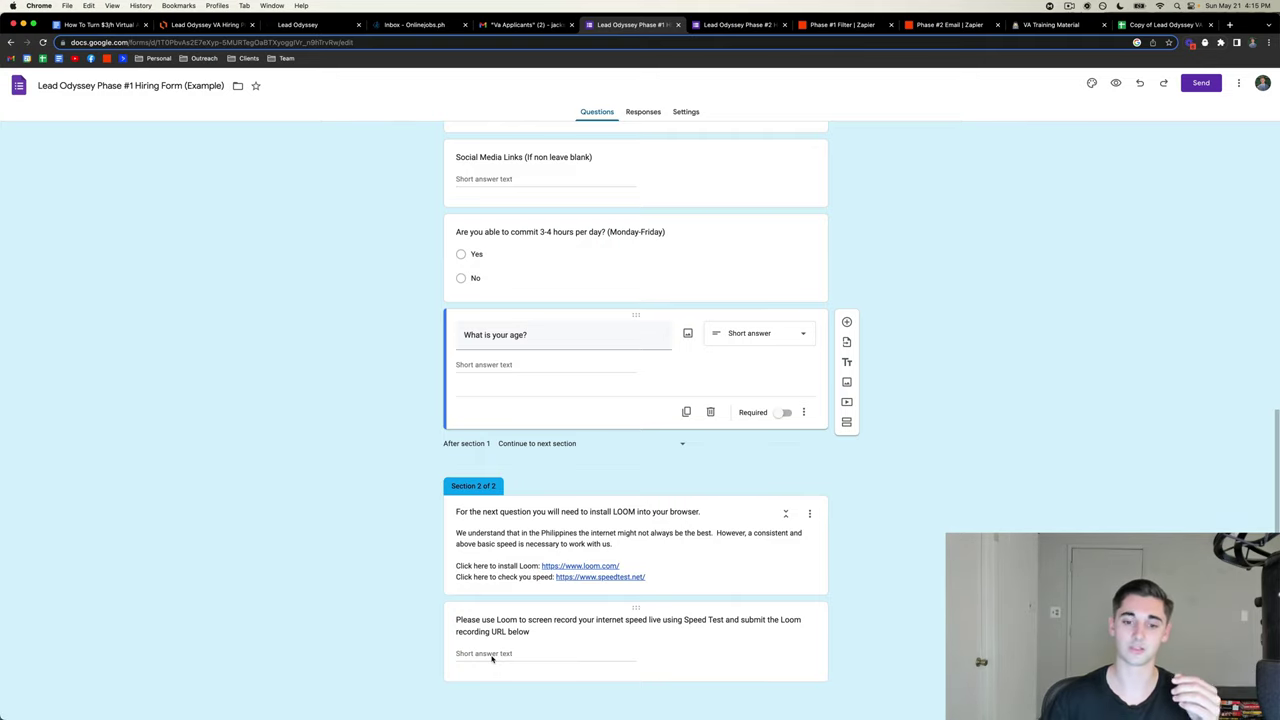
{"action": "scroll", "coordinate": [470, 630], "scroll_direction": "up", "scroll_amount": 1}
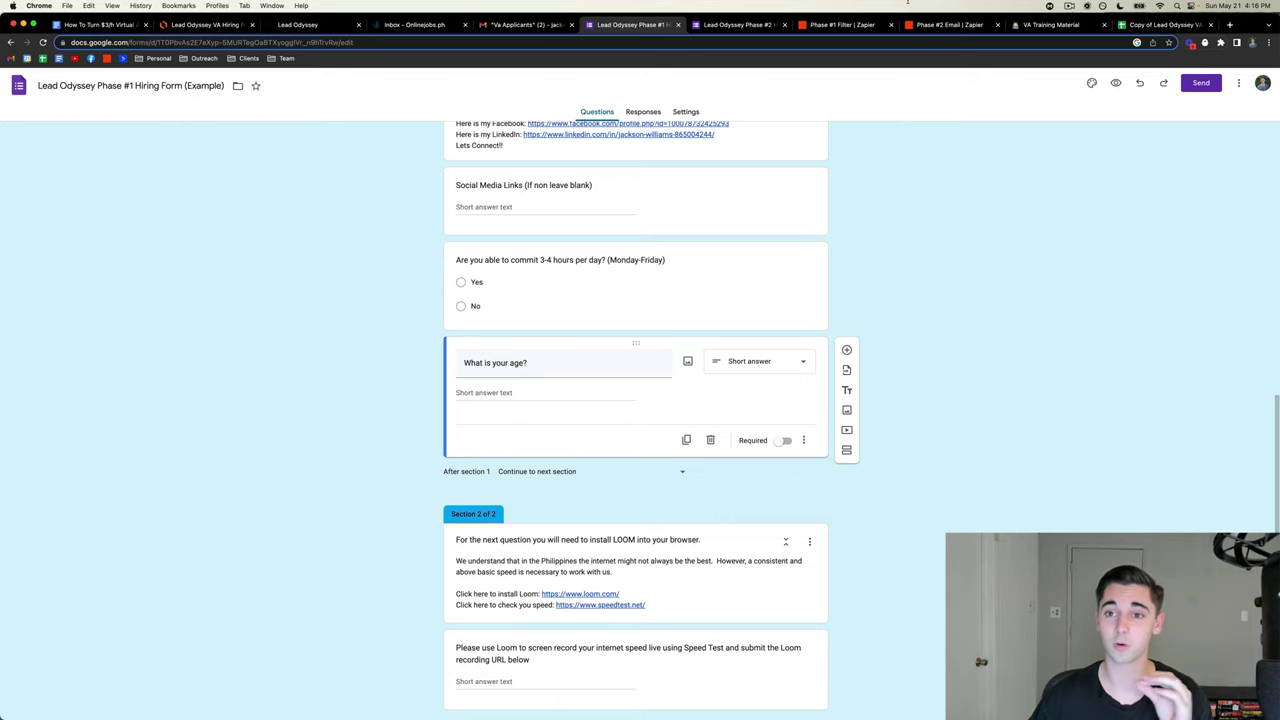
{"action": "left_click", "coordinate": [842, 24]}
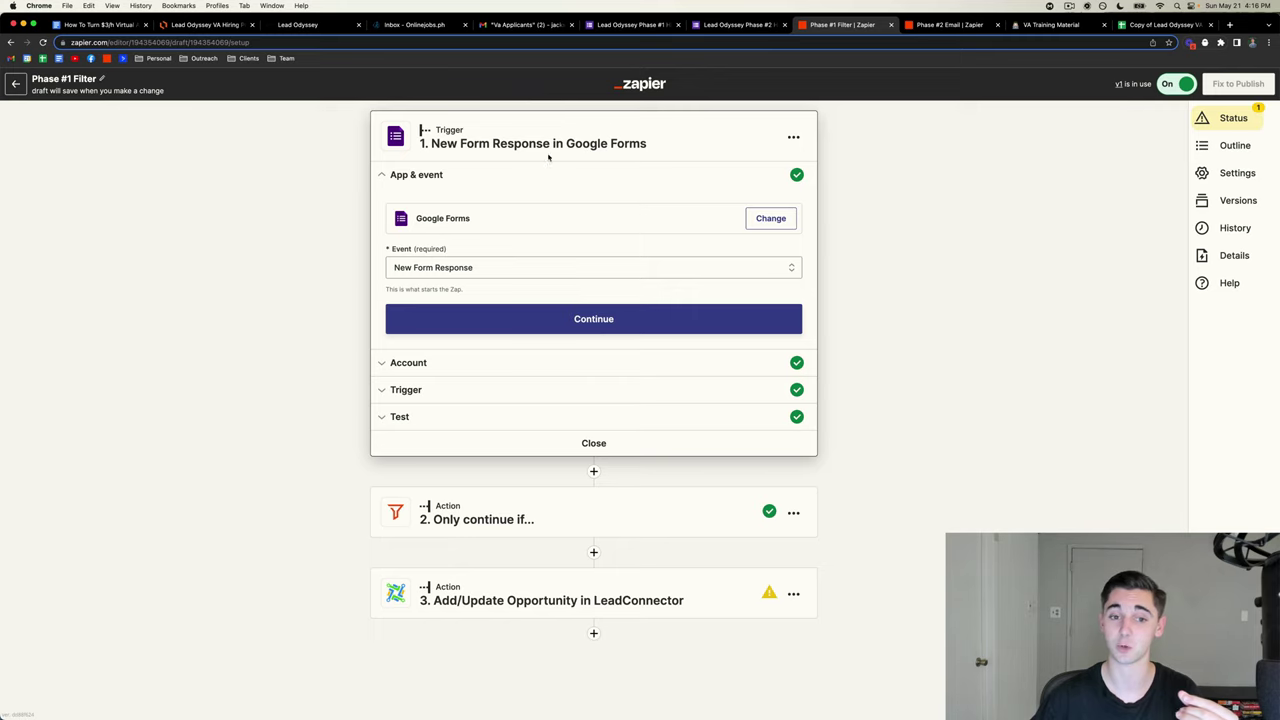
- Step past the Google Forms trigger's app and form settings, glancing at the forms and guide
{"action": "left_click", "coordinate": [572, 323]}
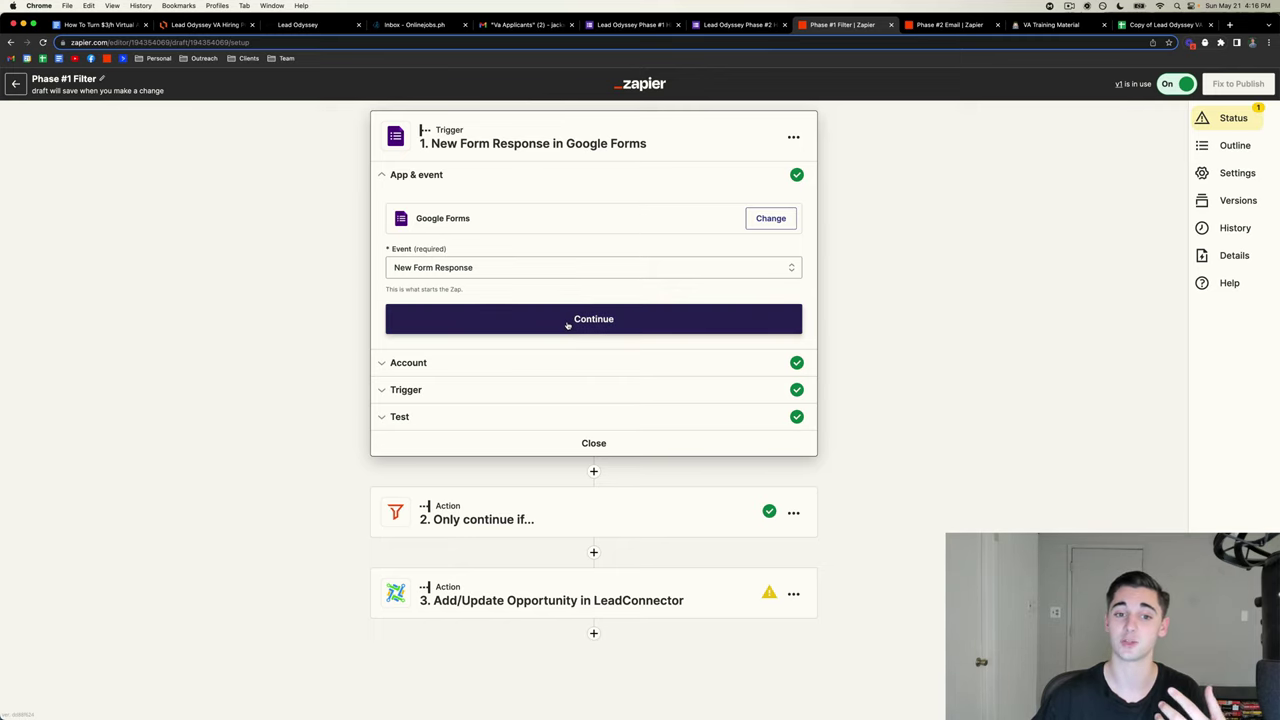
{"action": "left_click", "coordinate": [420, 326]}
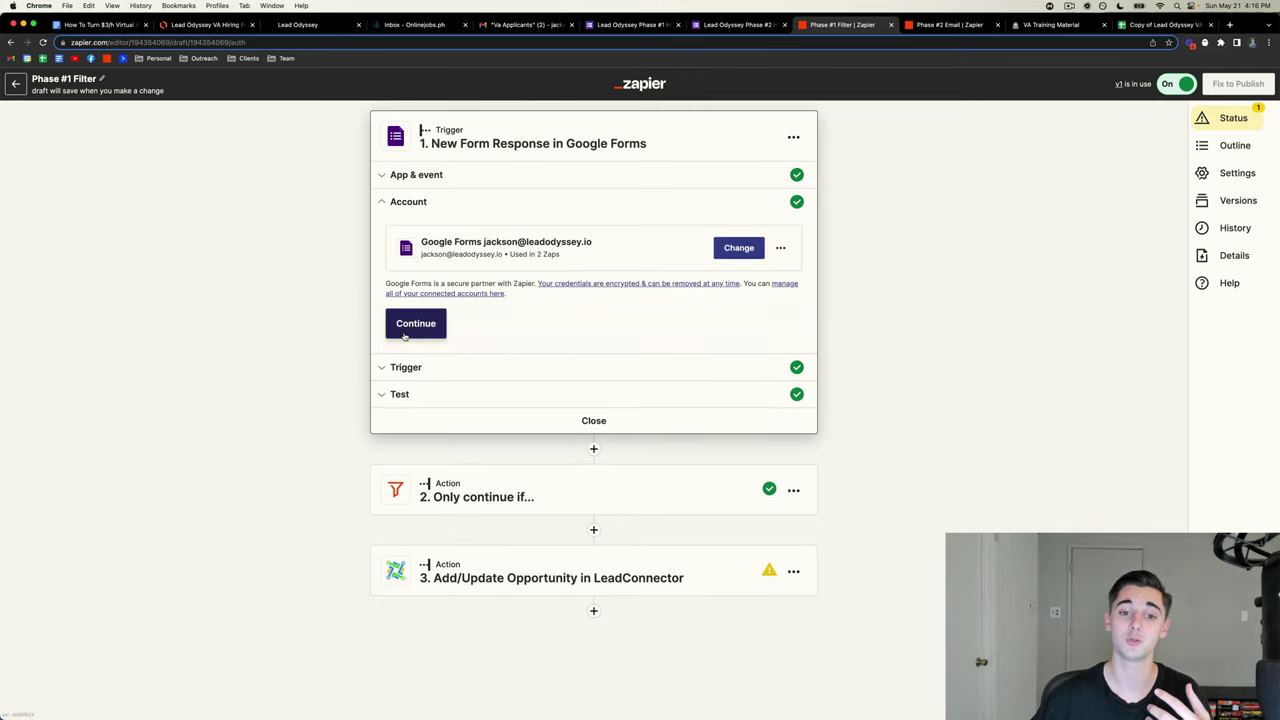
{"action": "left_click", "coordinate": [638, 24]}
{"action": "scroll", "coordinate": [731, 217], "scroll_direction": "up", "scroll_amount": 10}
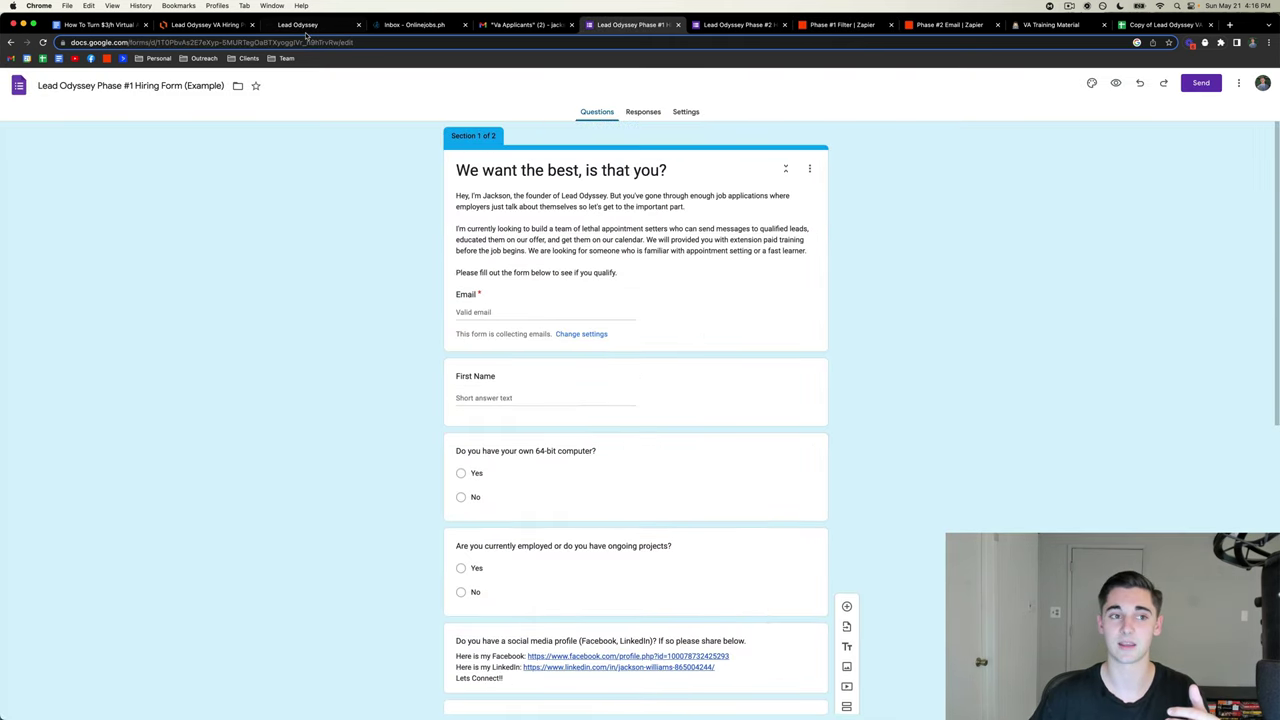
{"action": "left_click", "coordinate": [98, 24]}
{"action": "scroll", "coordinate": [477, 357], "scroll_direction": "down", "scroll_amount": 10}
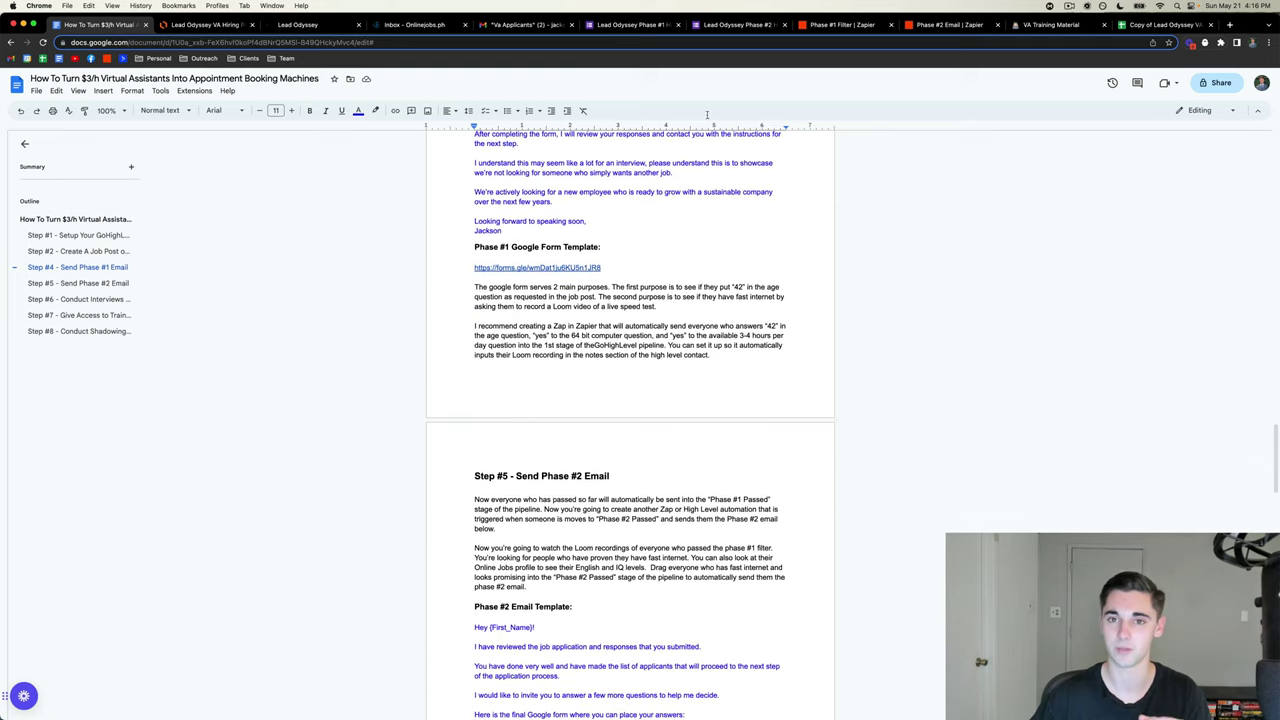
{"action": "left_click", "coordinate": [730, 25]}
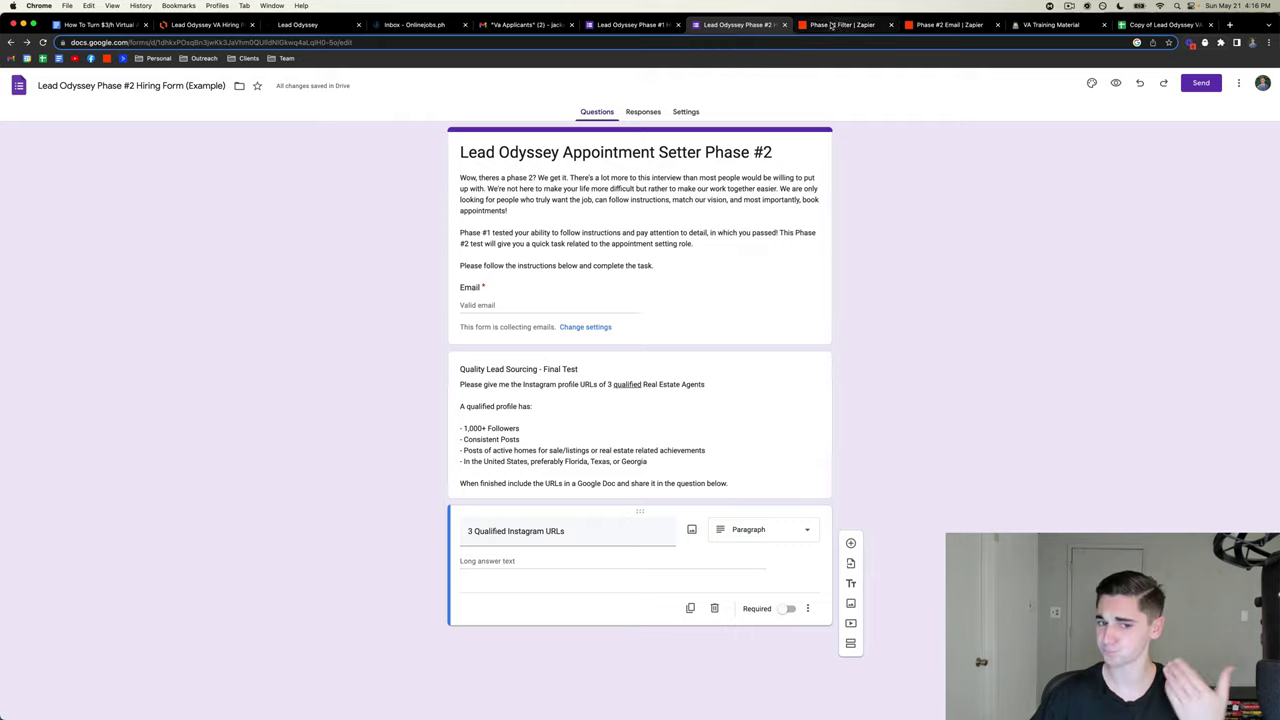
{"action": "left_click", "coordinate": [831, 25]}
- Test the trigger, review the sample form response, and accept it
{"action": "left_click", "coordinate": [506, 327]}
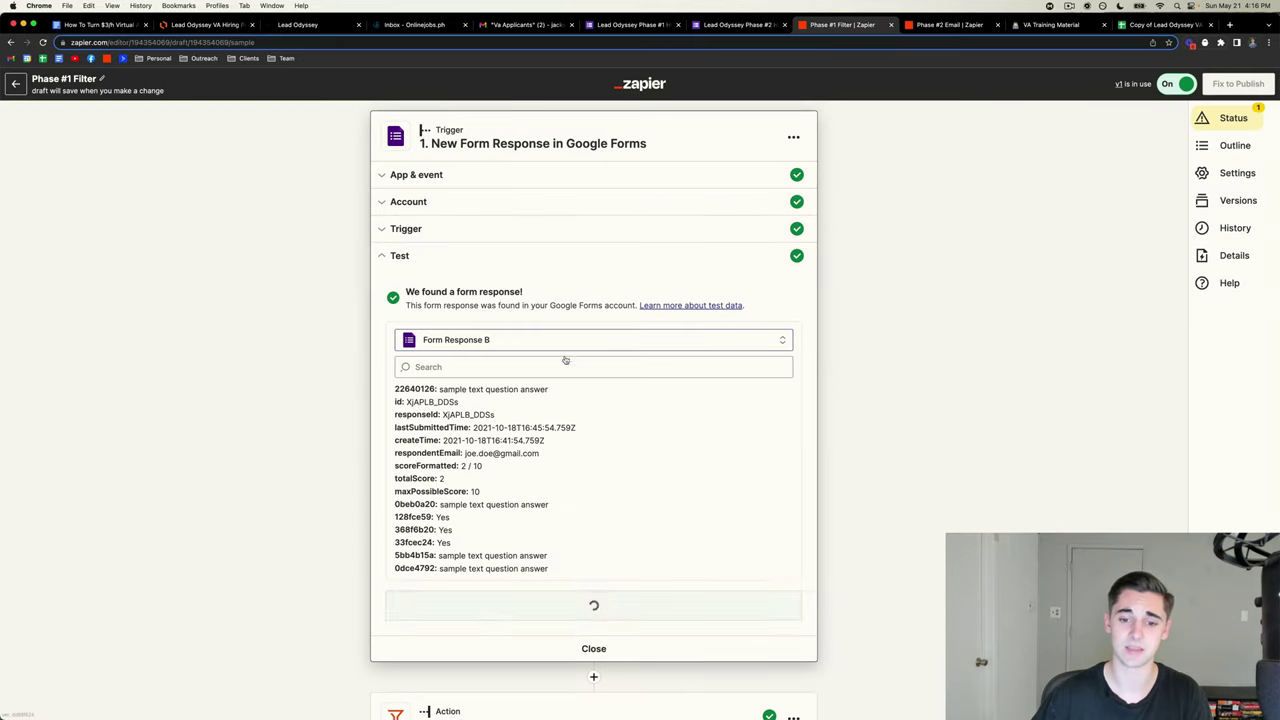
{"action": "scroll", "coordinate": [565, 360], "scroll_direction": "down", "scroll_amount": 3}
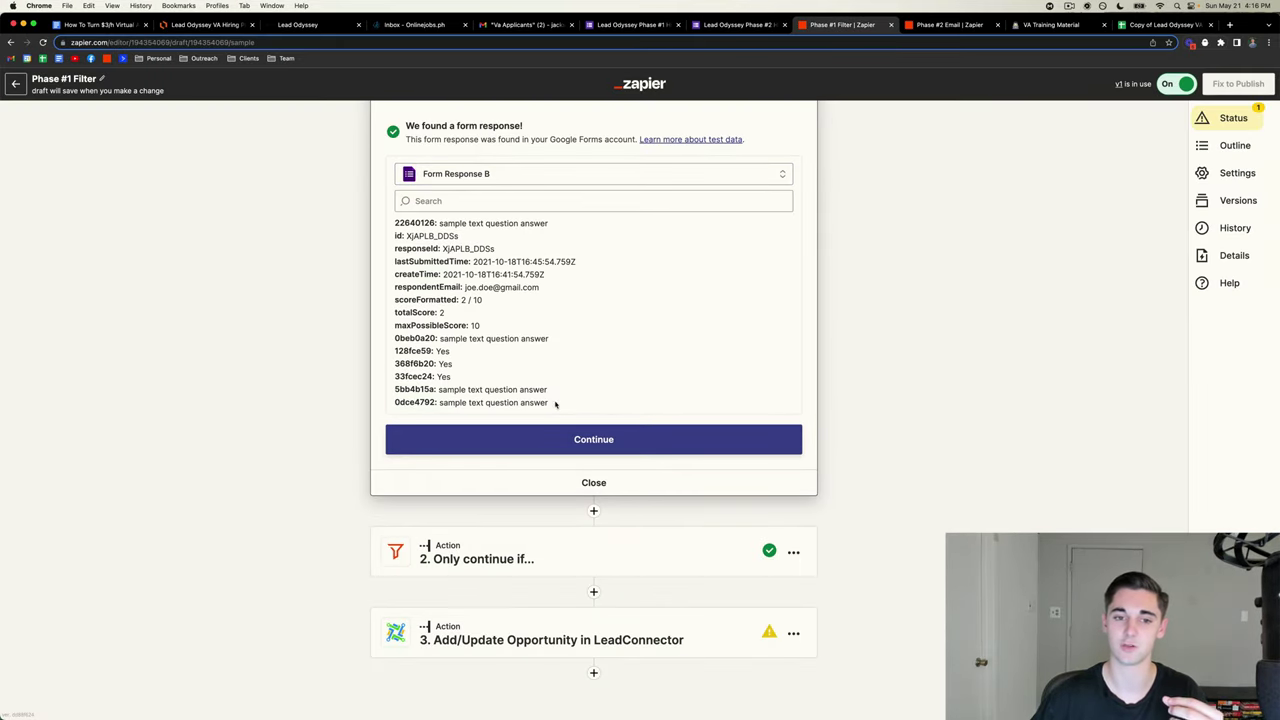
{"action": "left_click_drag", "start_coordinate": [555, 403], "coordinate": [392, 220]}
{"action": "left_click", "coordinate": [499, 389]}
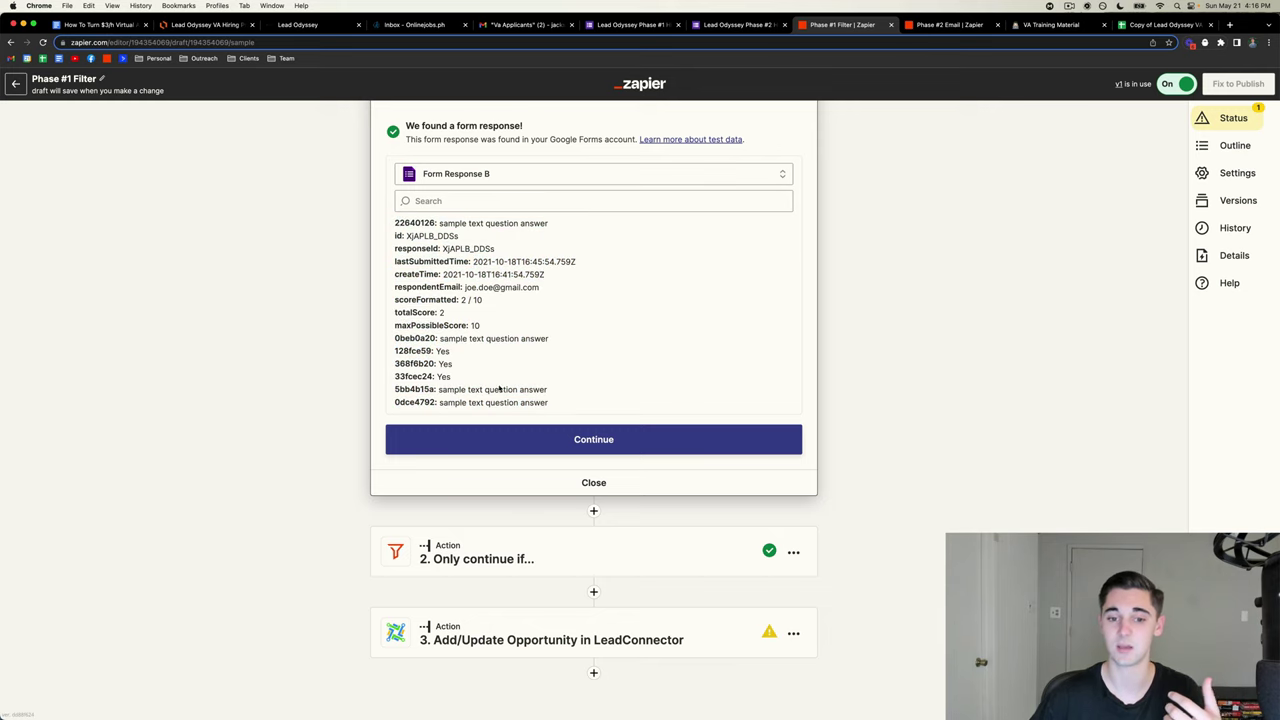
{"action": "left_click", "coordinate": [539, 442]}
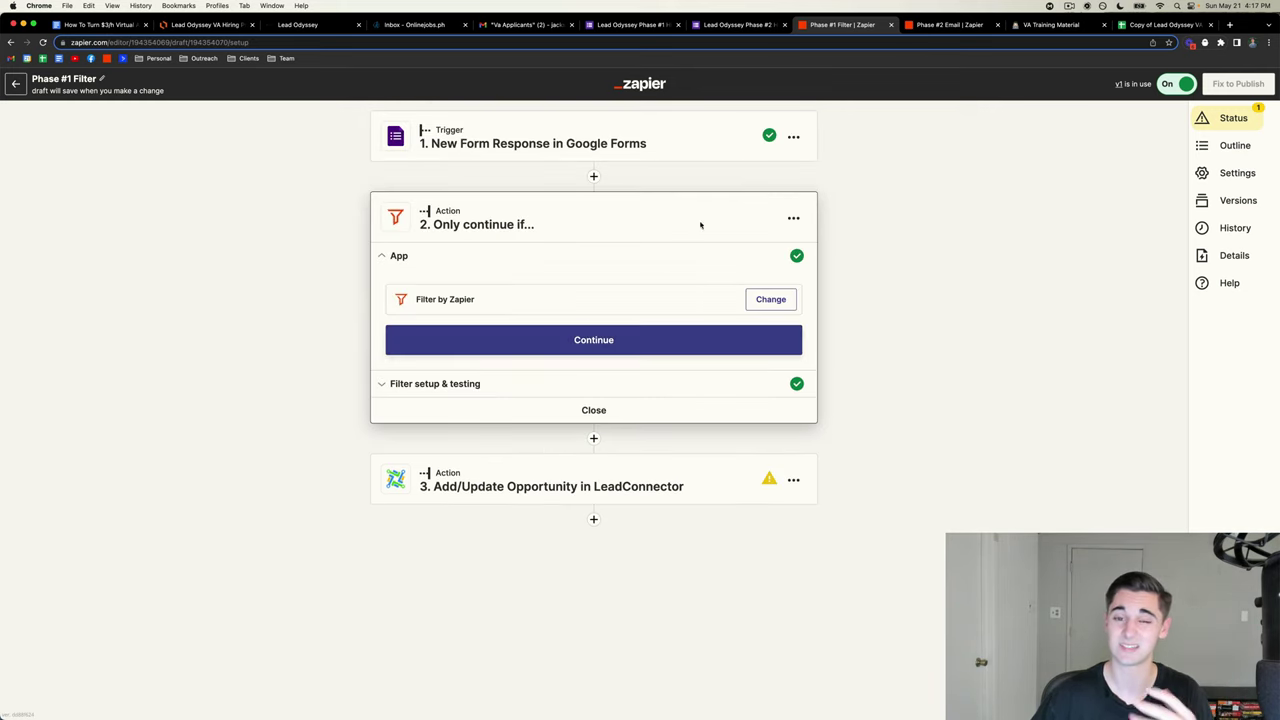
- Inspect the first filter condition: the age question exactly matches 42
{"action": "left_click", "coordinate": [583, 348]}
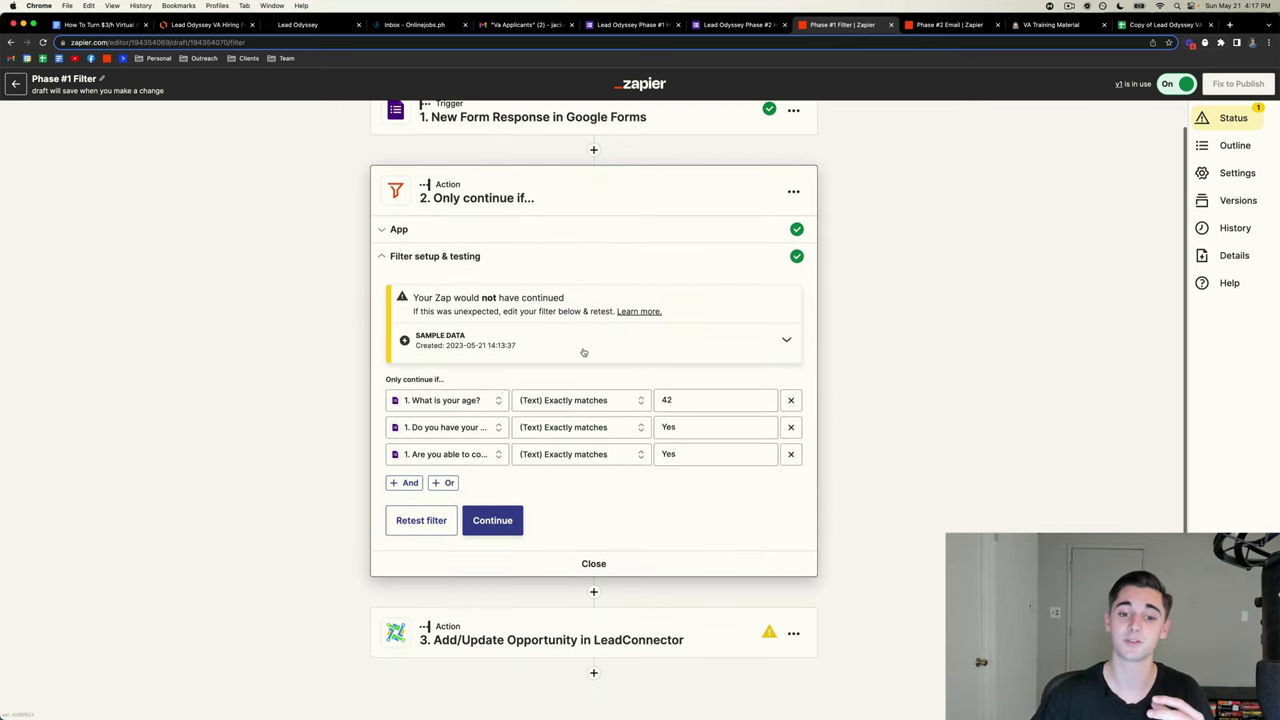
{"action": "left_click", "coordinate": [458, 402]}
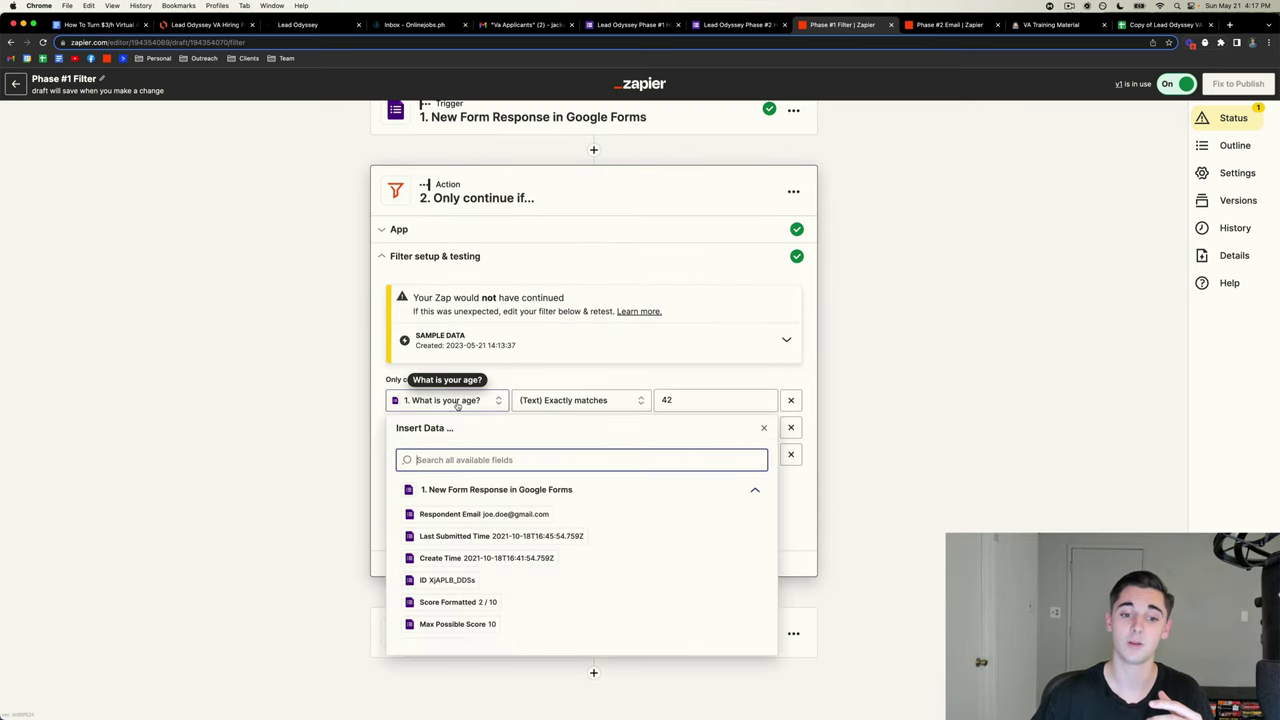
{"action": "left_click", "coordinate": [578, 372]}
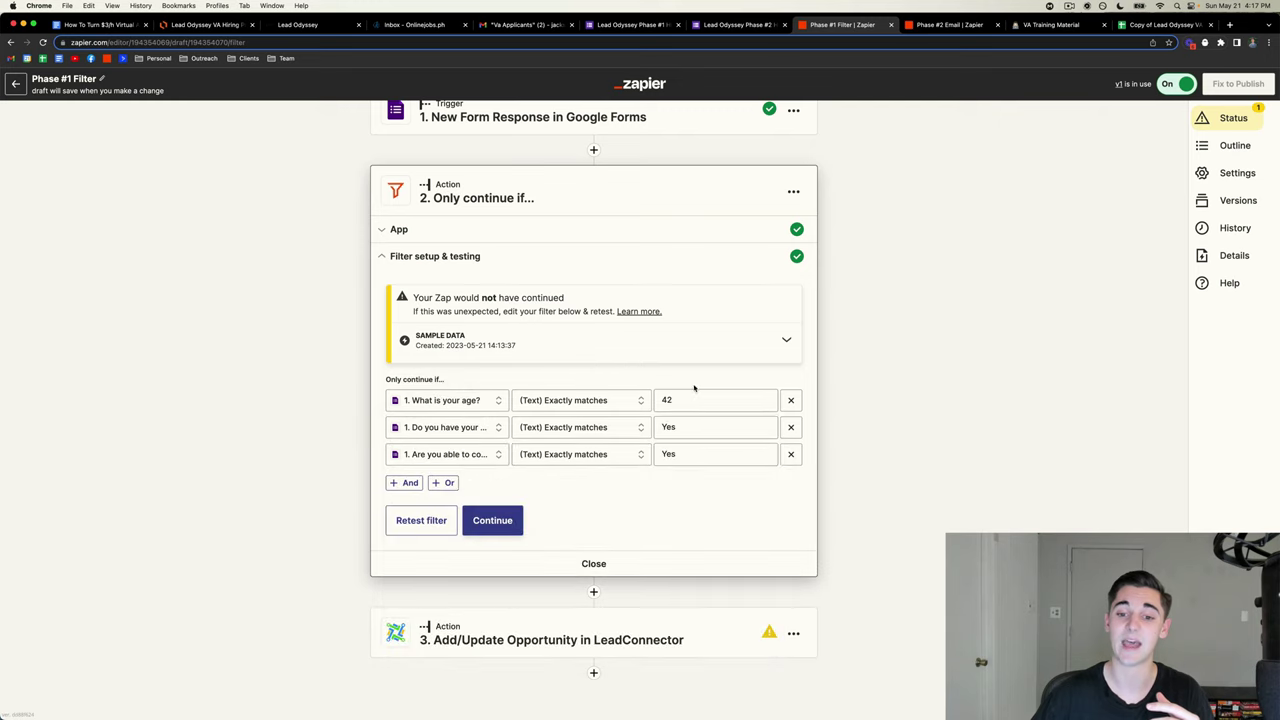
{"action": "left_click", "coordinate": [692, 399]}
{"action": "left_click_drag", "start_coordinate": [690, 400], "coordinate": [652, 402]}
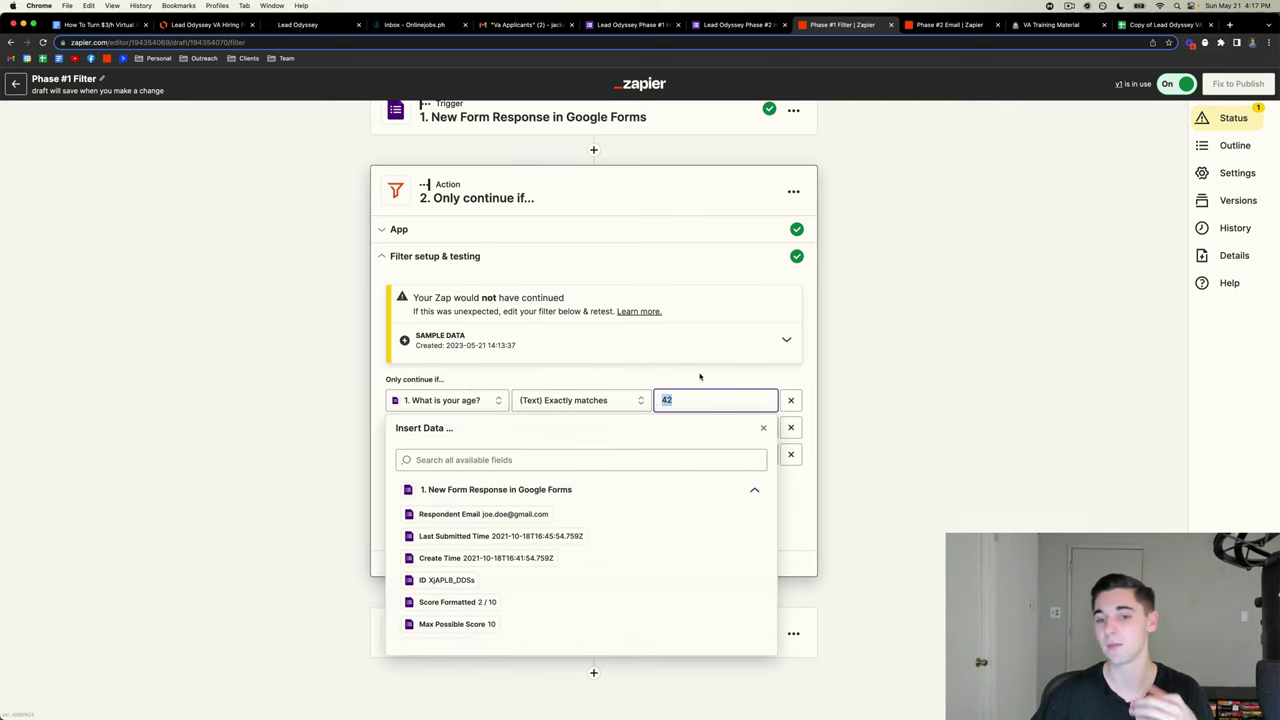
{"action": "left_click", "coordinate": [692, 374]}
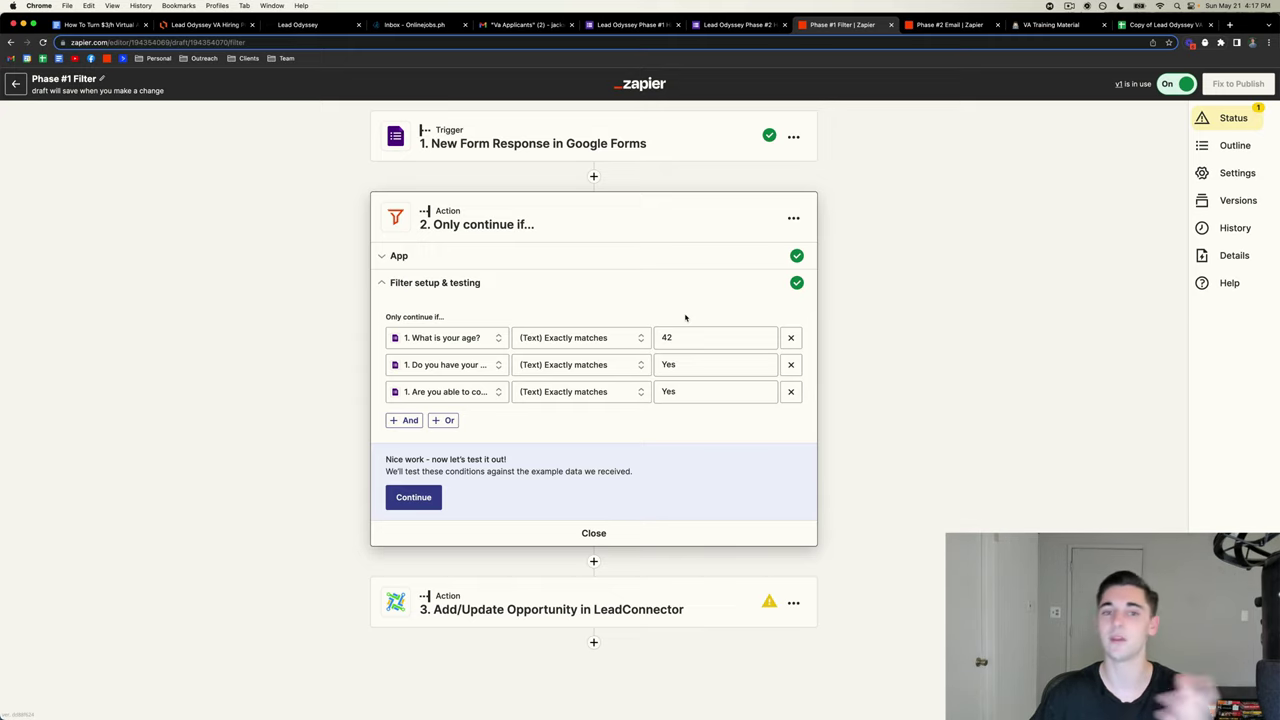
- Check the two questions that must exactly match Yes, then test the filter
{"action": "scroll", "coordinate": [685, 317], "scroll_direction": "down", "scroll_amount": 1}
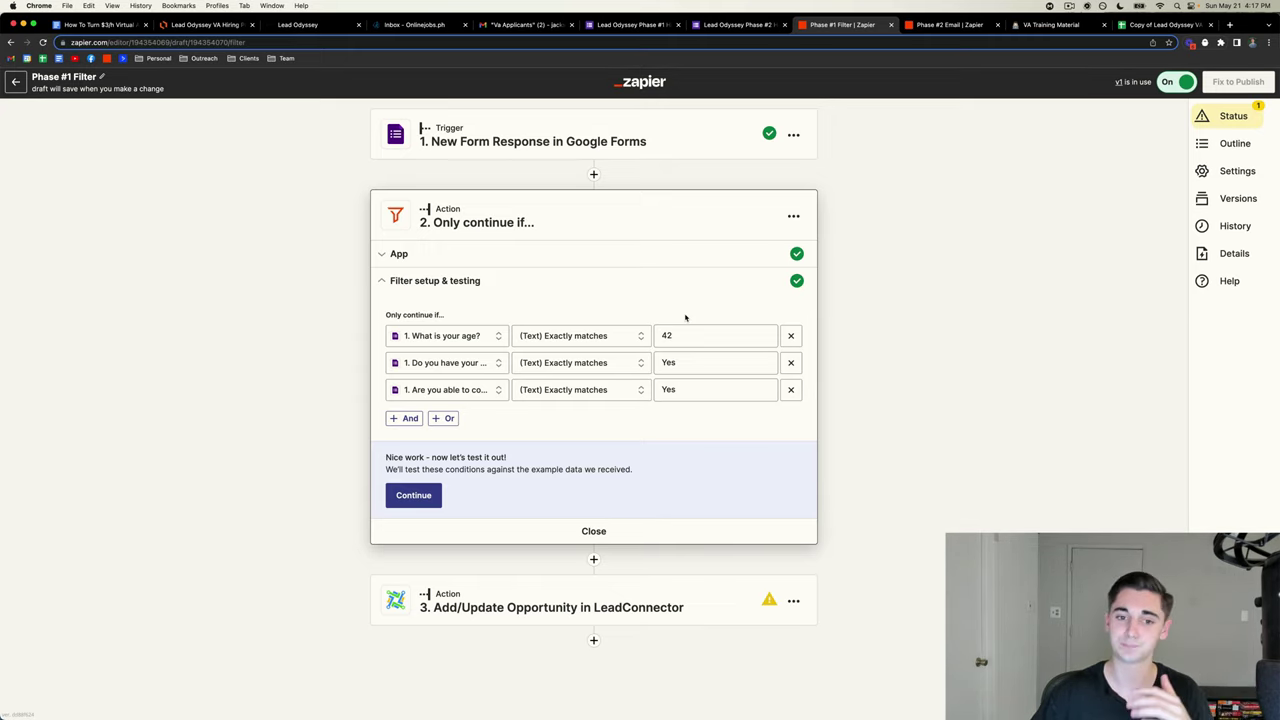
{"action": "left_click", "coordinate": [455, 363]}
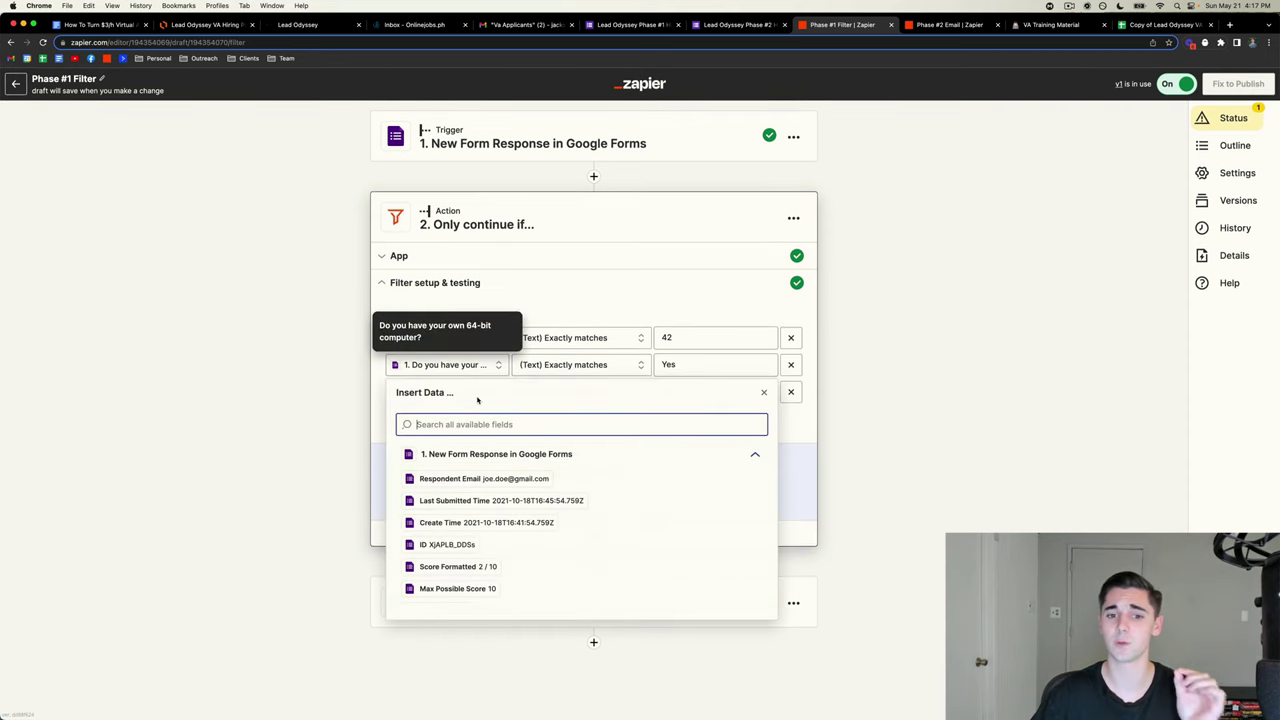
{"action": "left_click", "coordinate": [371, 397]}
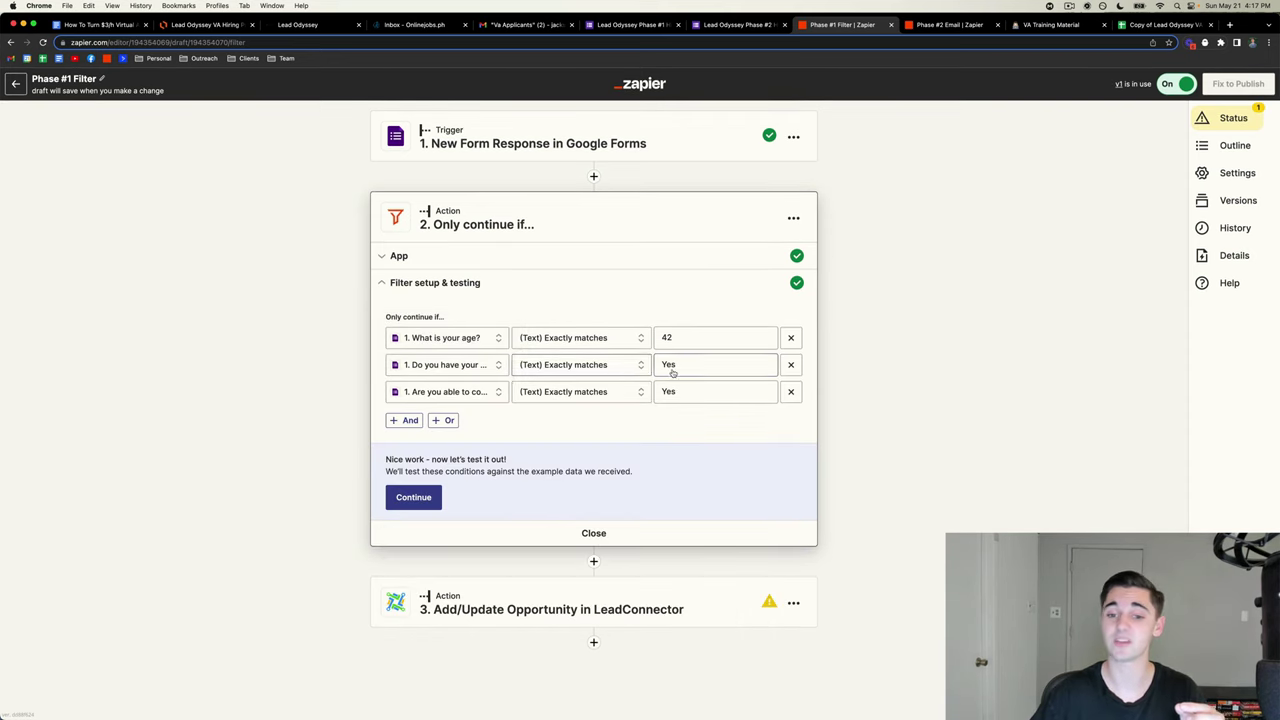
{"action": "left_click", "coordinate": [445, 391]}
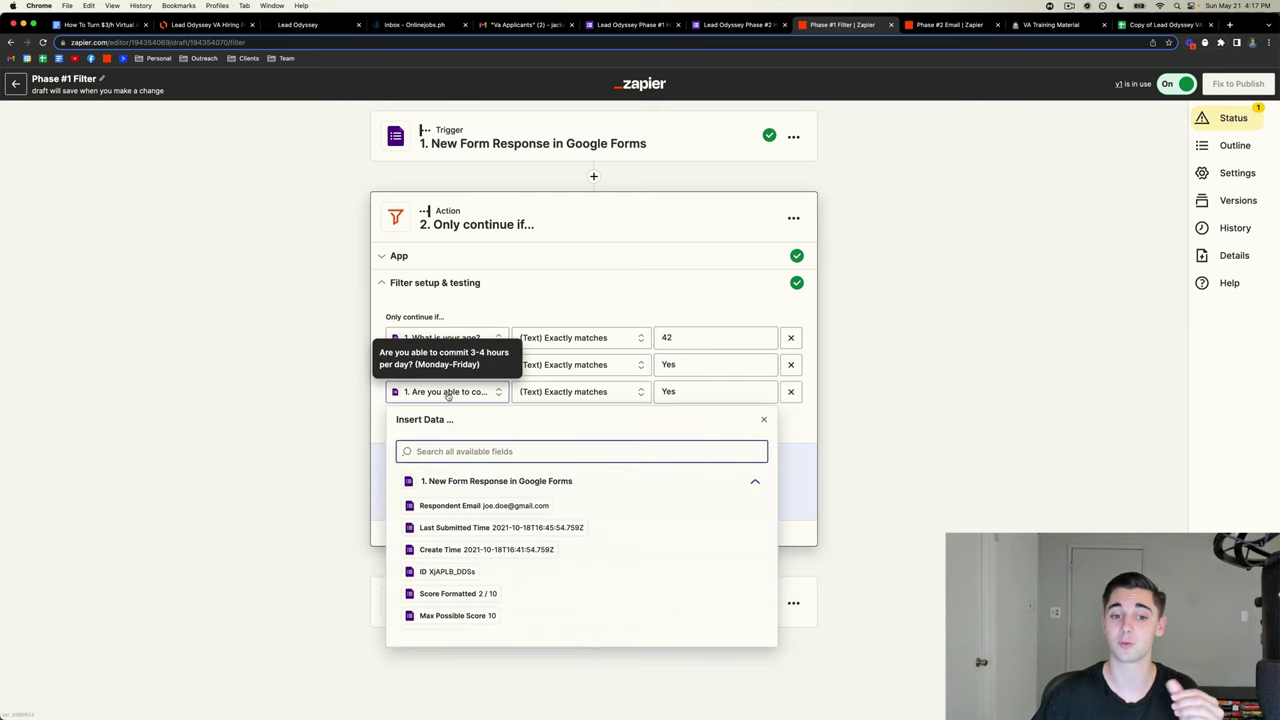
{"action": "left_click", "coordinate": [357, 398]}
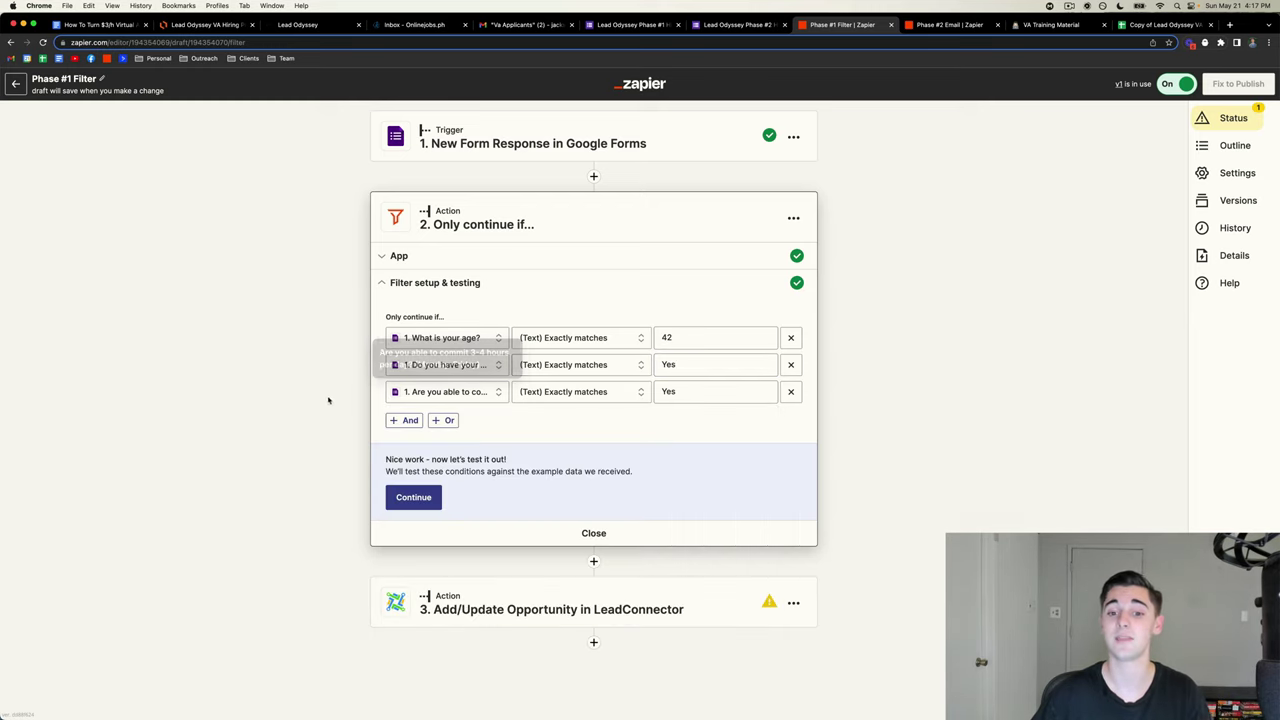
{"action": "left_click", "coordinate": [693, 391]}
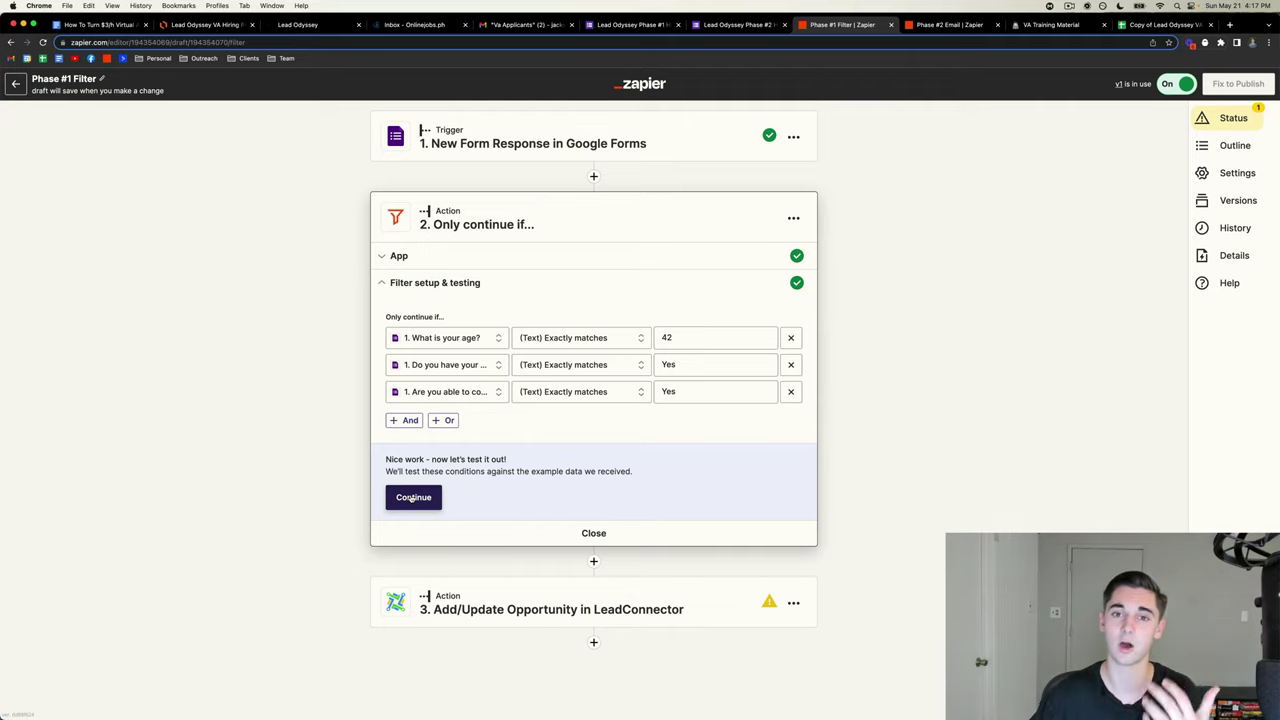
{"action": "left_click", "coordinate": [413, 497]}
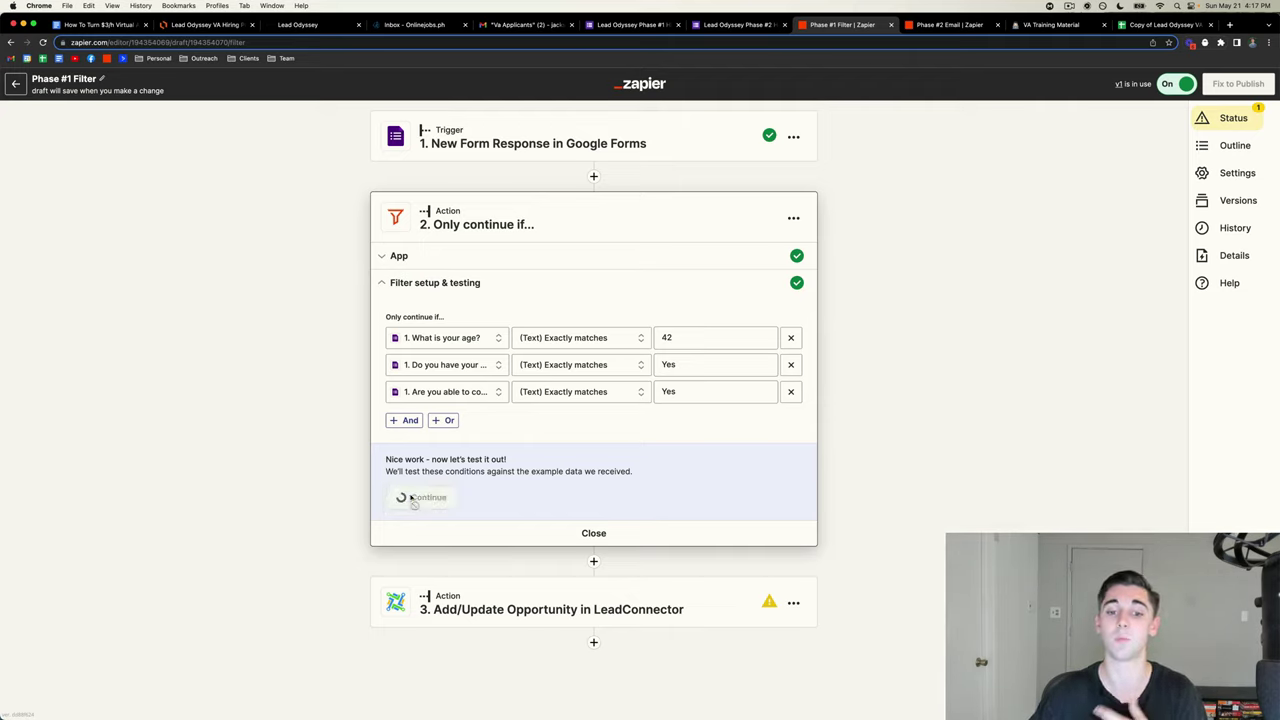
- Accept the filter test and confirm step 3's LeadConnector event and account
{"action": "left_click", "coordinate": [492, 546]}
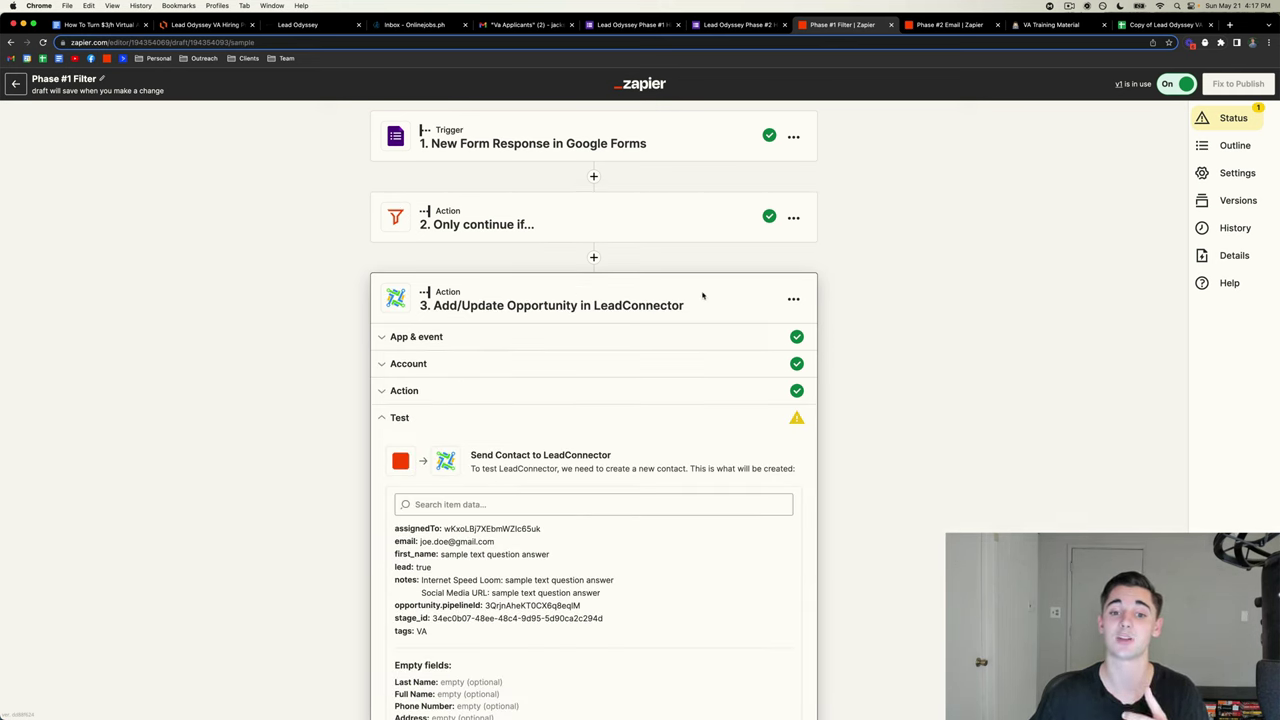
{"action": "left_click_drag", "start_coordinate": [697, 305], "coordinate": [592, 305]}
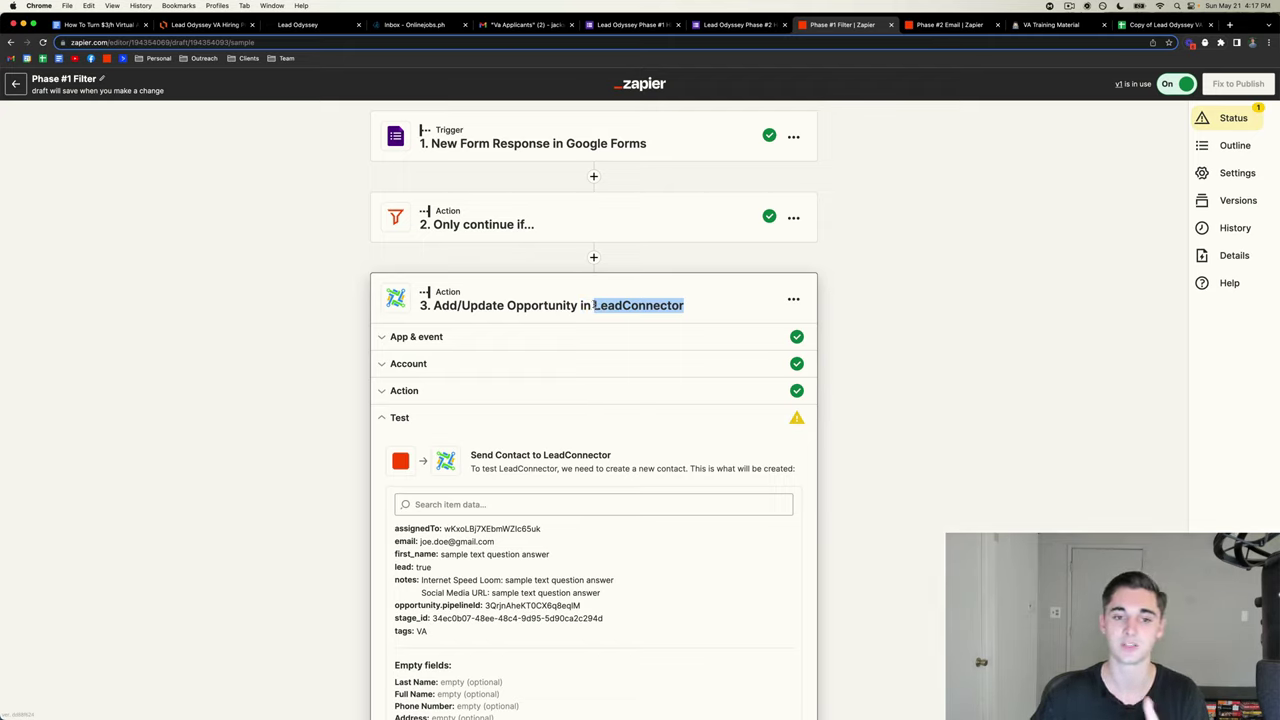
{"action": "left_click", "coordinate": [600, 336]}
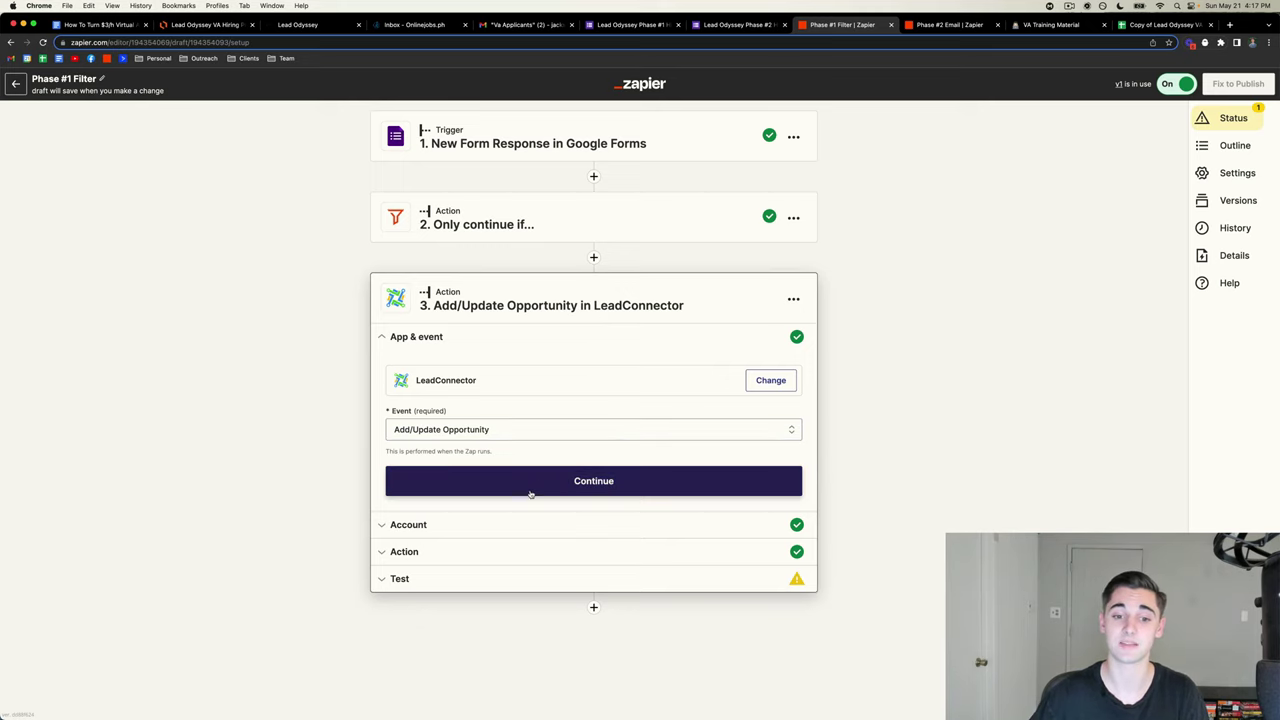
{"action": "left_click", "coordinate": [530, 491]}
{"action": "left_click", "coordinate": [418, 485]}
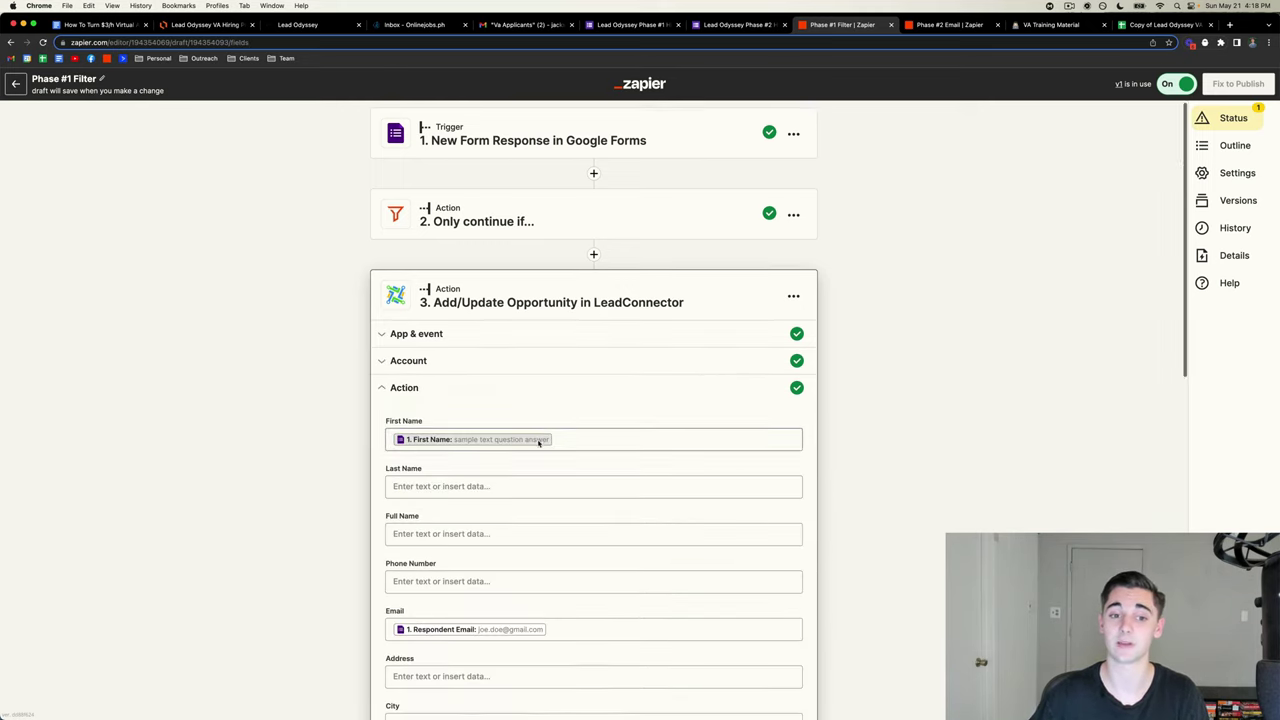
- Review the Google Forms answer fields available for the First Name mapping
{"action": "scroll", "coordinate": [538, 440], "scroll_direction": "down", "scroll_amount": 3}
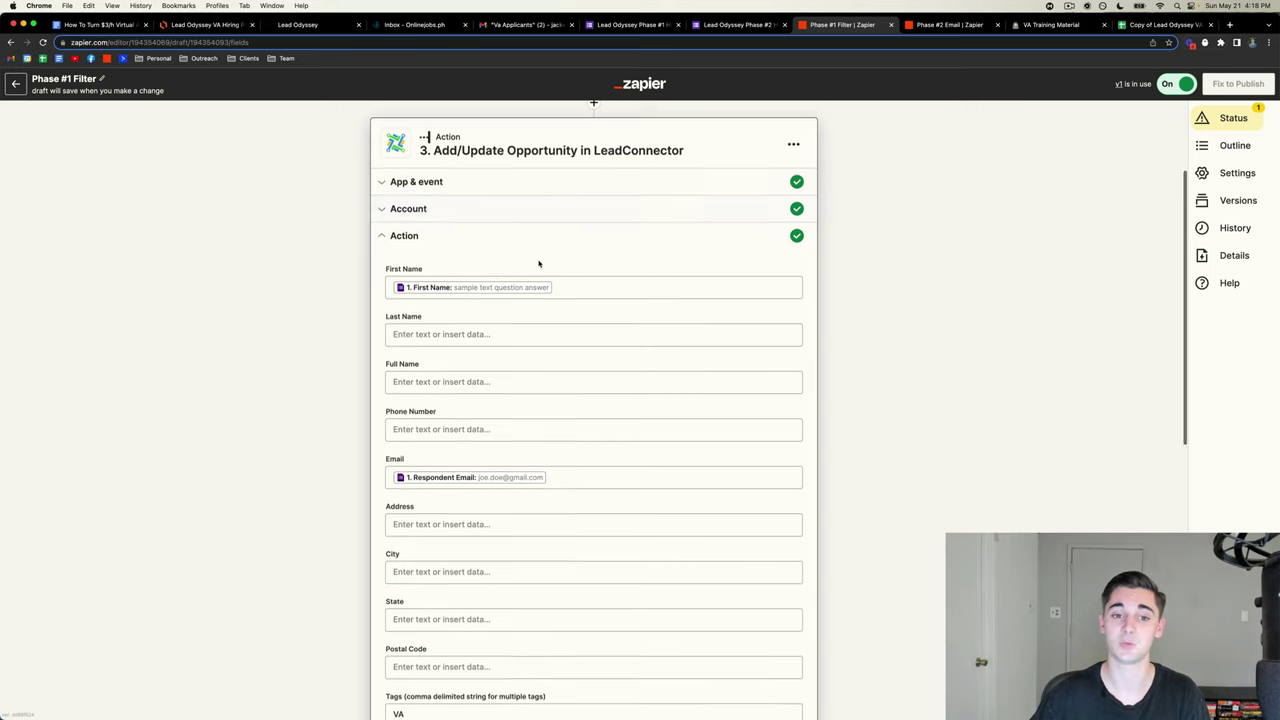
{"action": "scroll", "coordinate": [537, 263], "scroll_direction": "down", "scroll_amount": 1}
{"action": "left_click", "coordinate": [554, 212]}
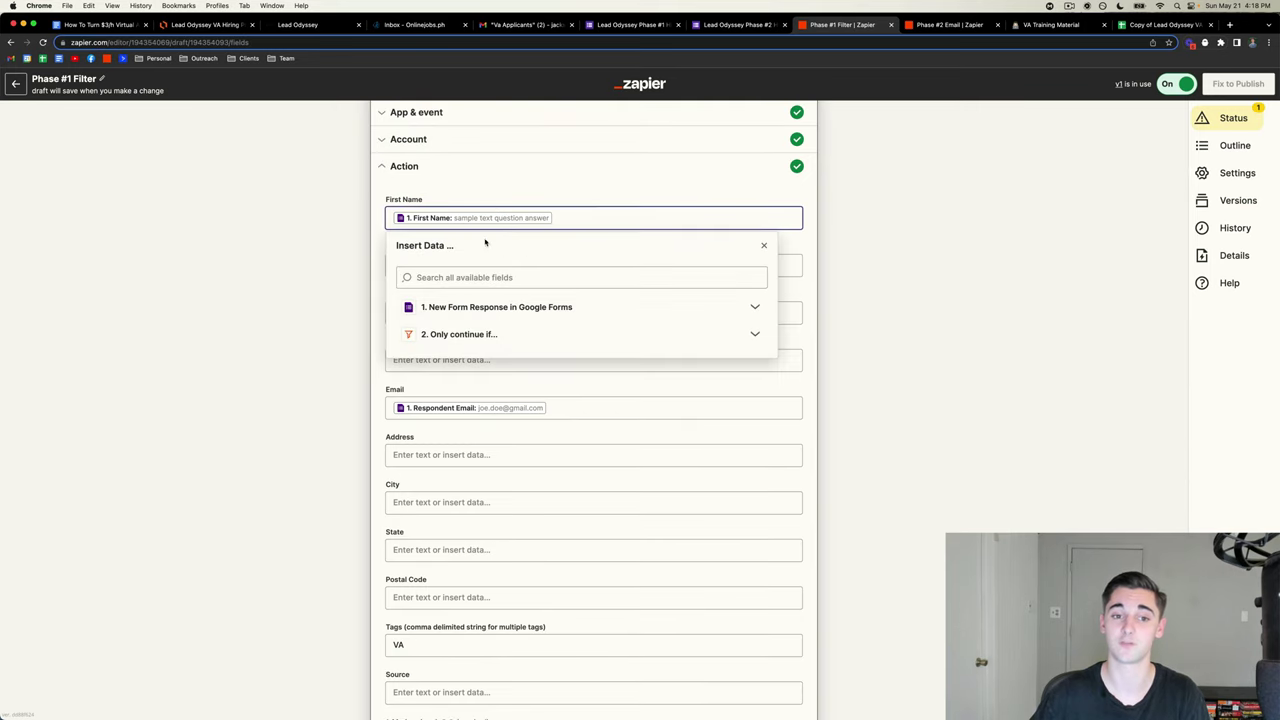
{"action": "left_click", "coordinate": [492, 188]}
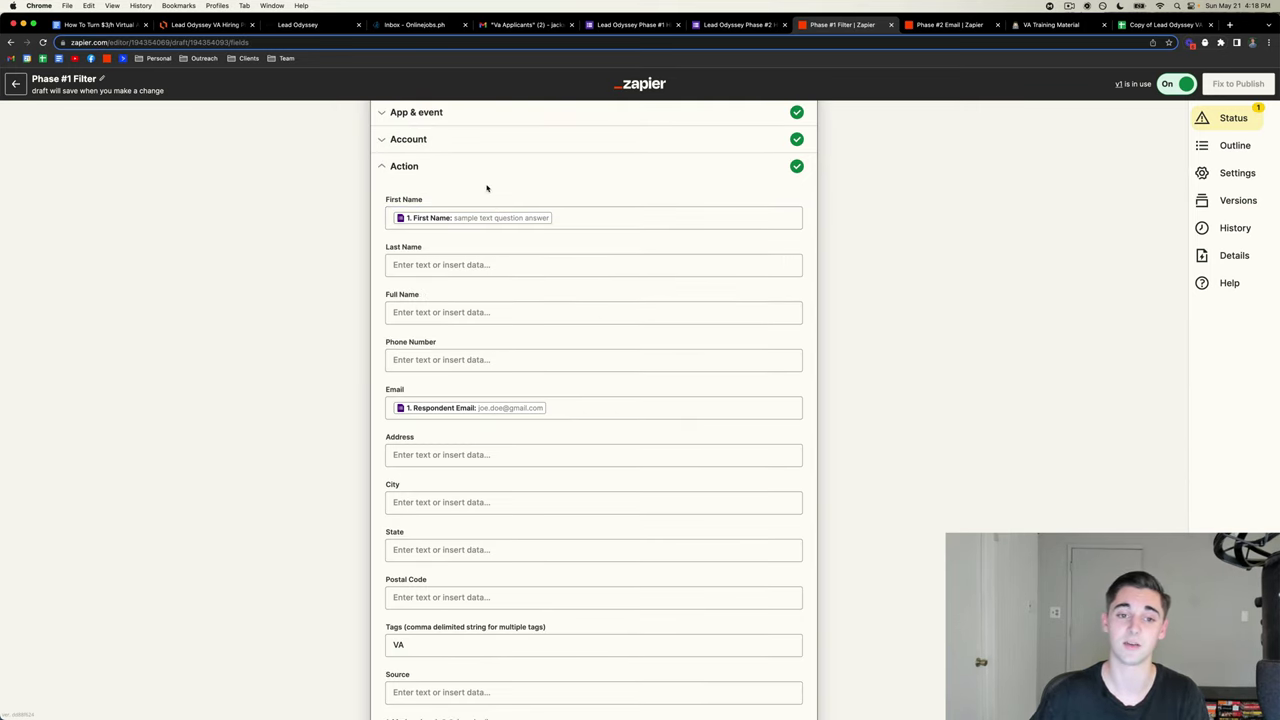
{"action": "left_click", "coordinate": [572, 217]}
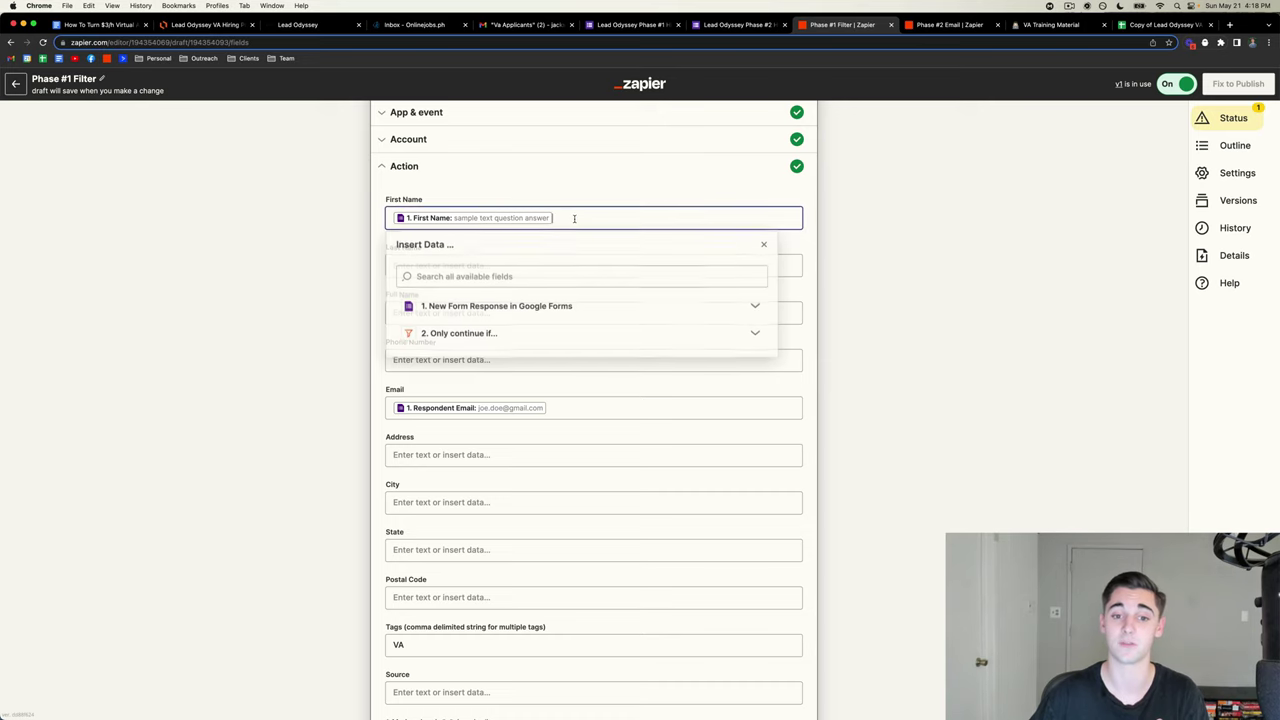
{"action": "left_click", "coordinate": [506, 307]}
{"action": "left_click", "coordinate": [283, 329]}
- Check the Email field's data choices against the Phase #1 and Phase #2 forms
{"action": "scroll", "coordinate": [344, 324], "scroll_direction": "down", "scroll_amount": 2}
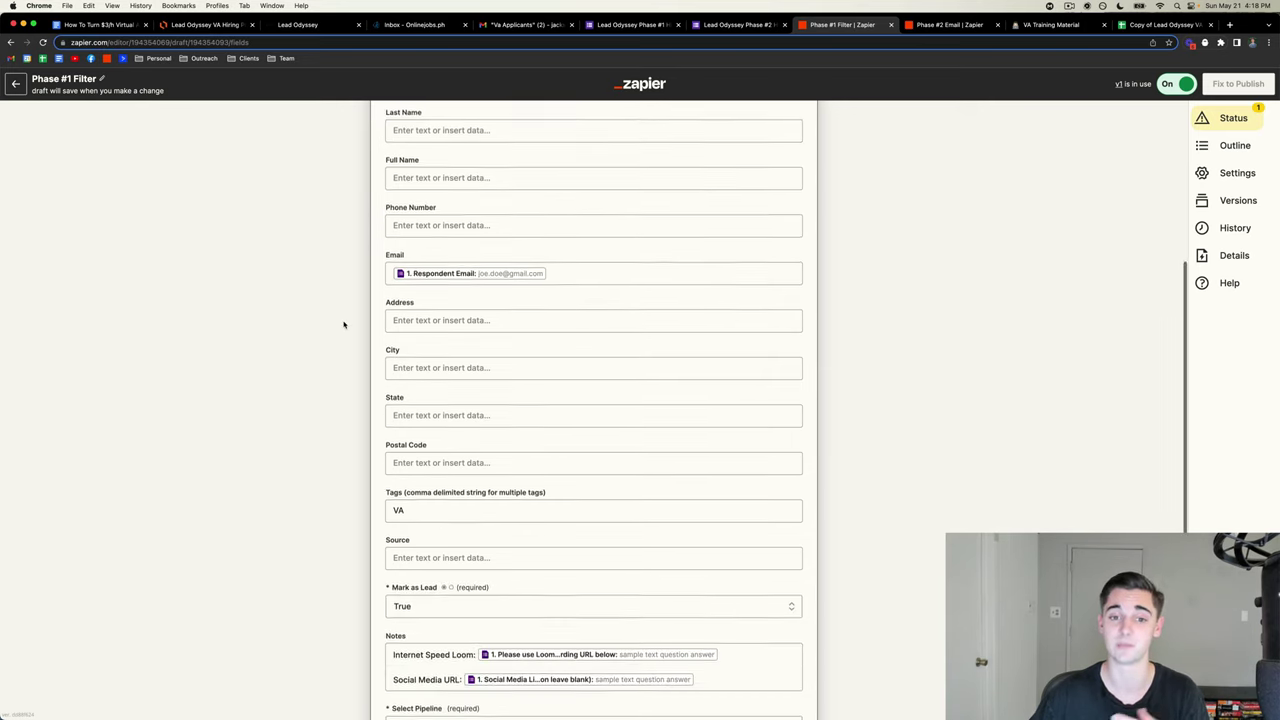
{"action": "left_click", "coordinate": [585, 260]}
{"action": "left_click", "coordinate": [765, 20]}
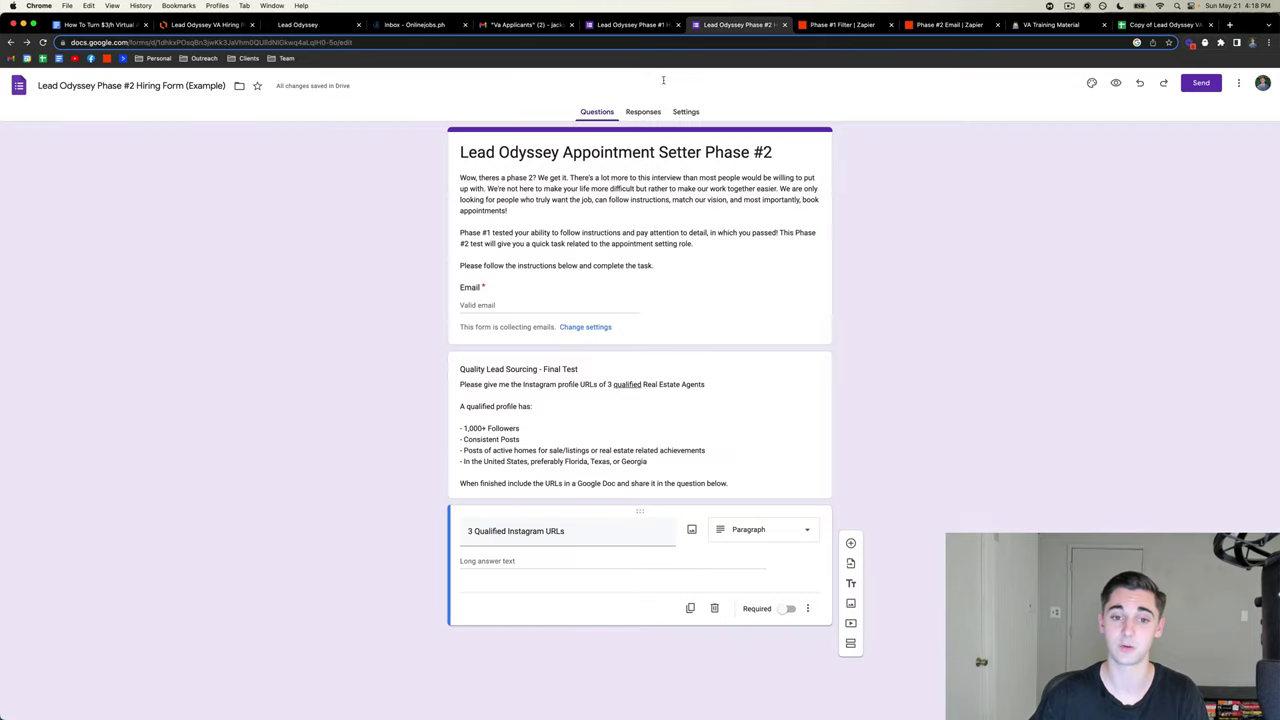
{"action": "left_click", "coordinate": [630, 24]}
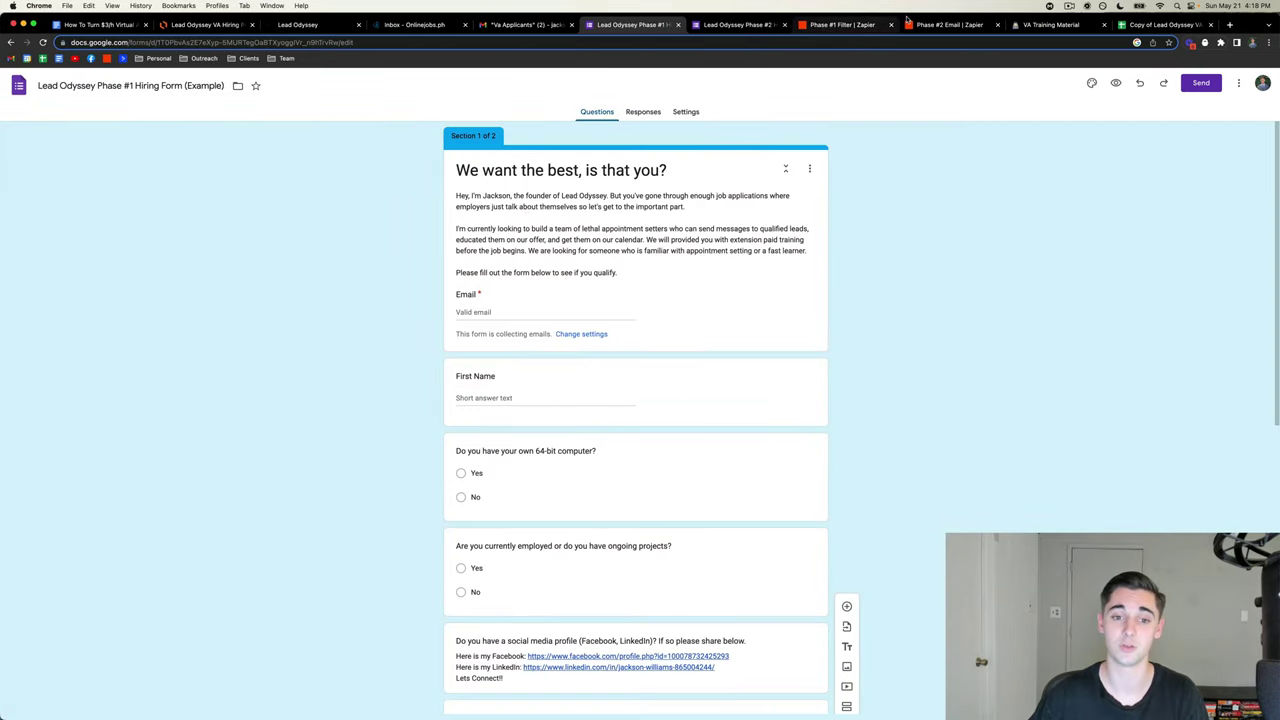
{"action": "left_click", "coordinate": [840, 24]}
{"action": "left_click", "coordinate": [272, 259]}
{"action": "scroll", "coordinate": [349, 374], "scroll_direction": "down", "scroll_amount": 3}
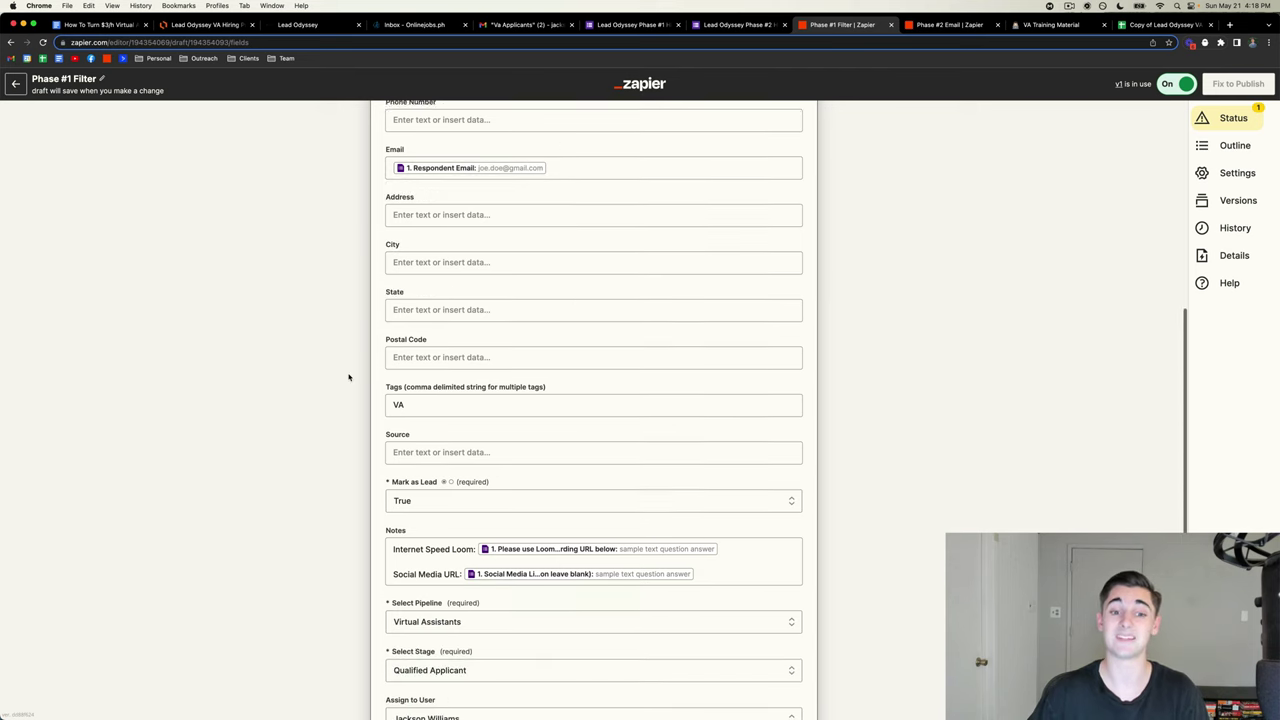
- Confirm Tags holds VA and keep Mark as Lead set to True
{"action": "left_click", "coordinate": [437, 391]}
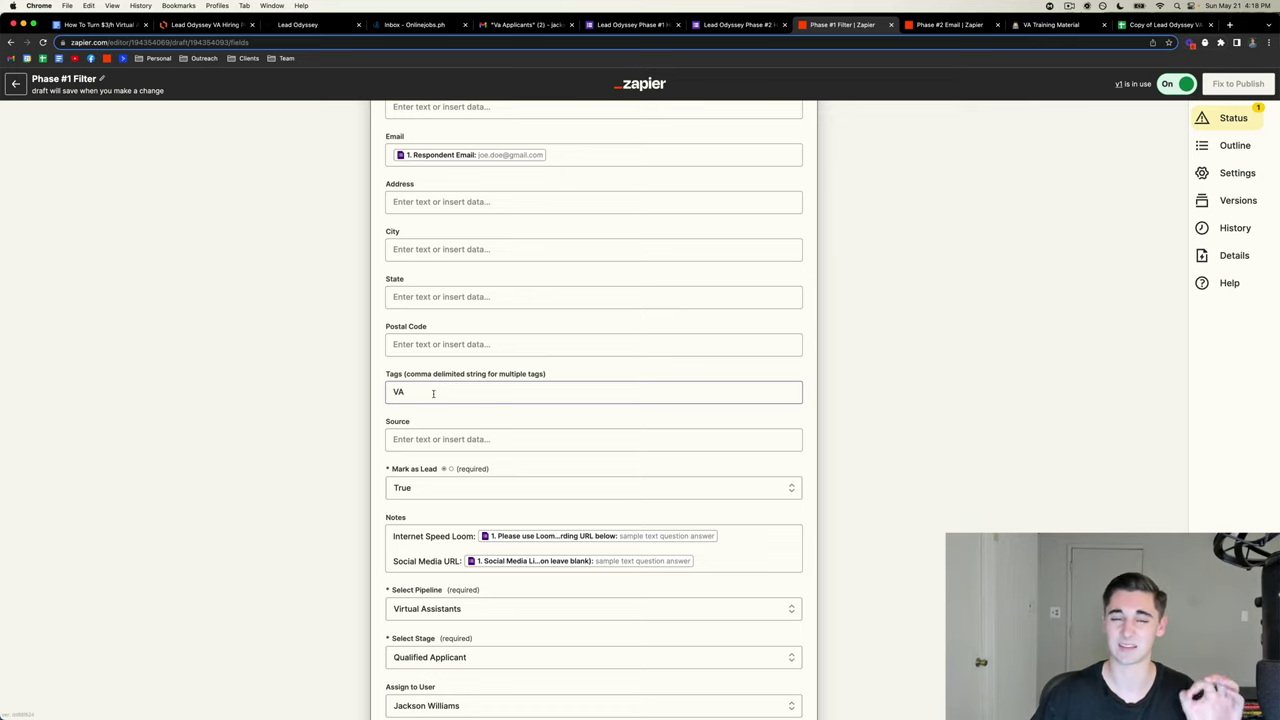
{"action": "left_click", "coordinate": [326, 363]}
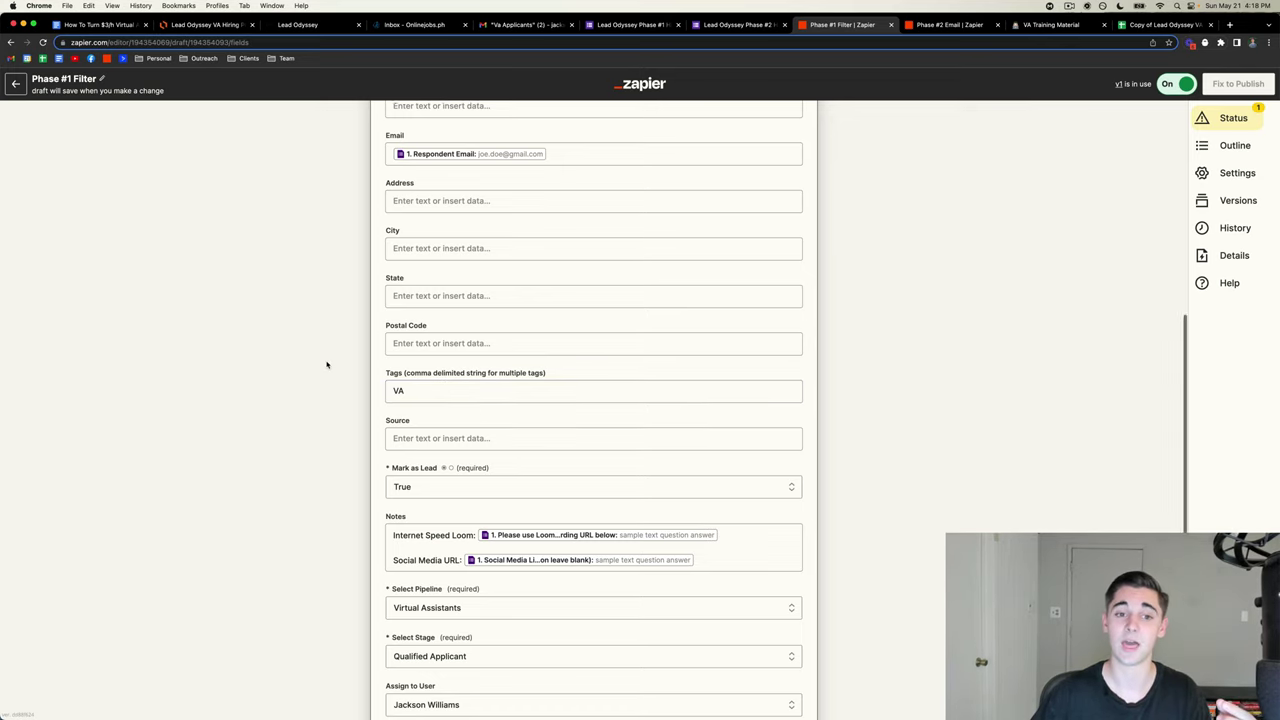
{"action": "scroll", "coordinate": [326, 363], "scroll_direction": "down", "scroll_amount": 5}
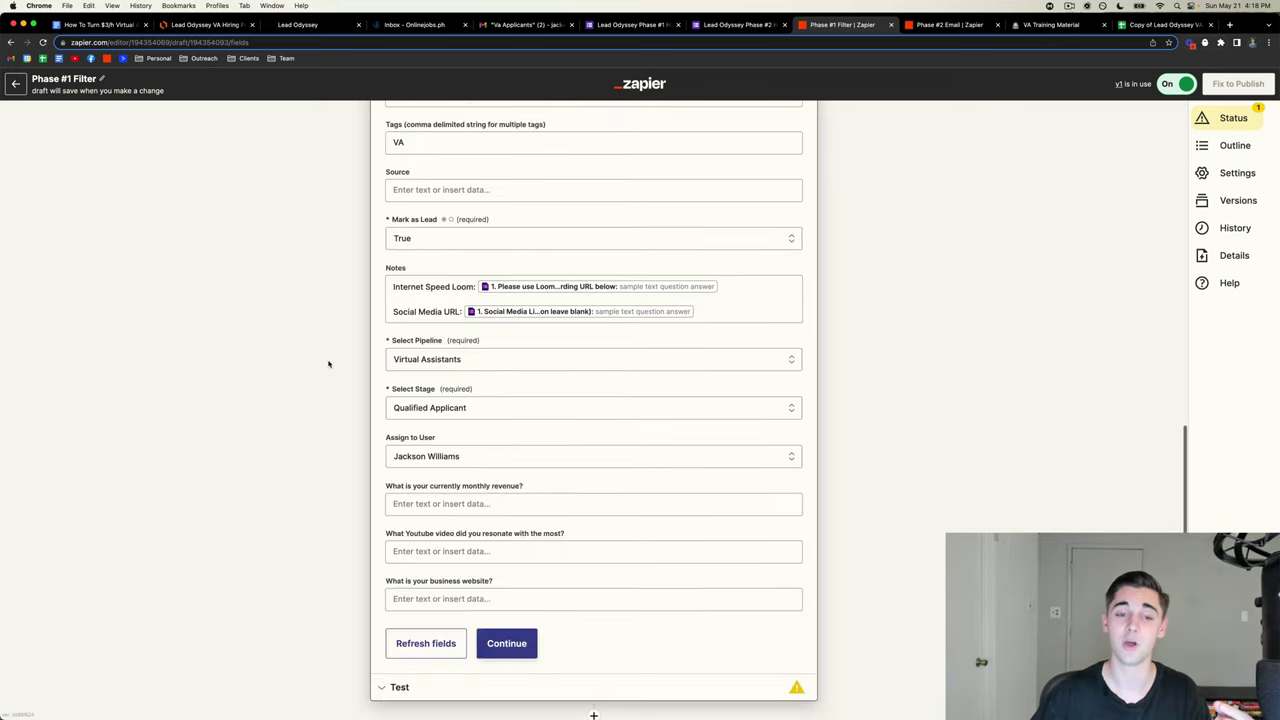
{"action": "left_click", "coordinate": [410, 240]}
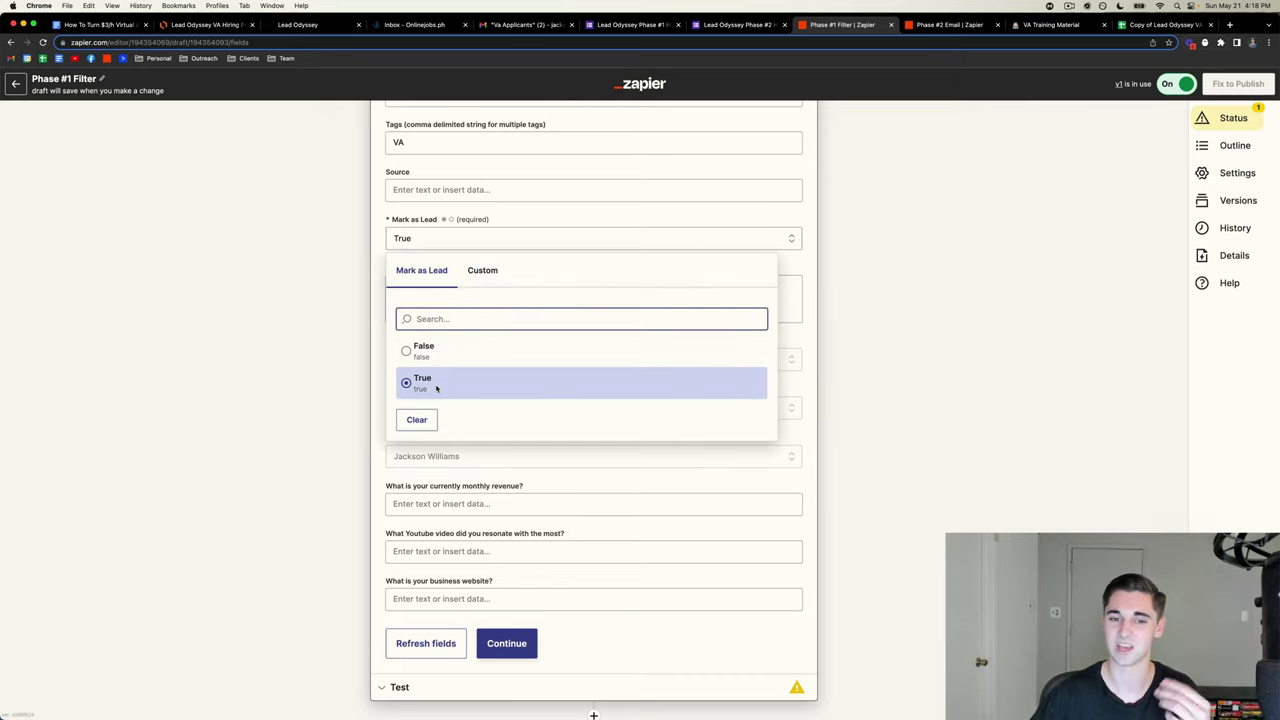
{"action": "left_click", "coordinate": [436, 386]}
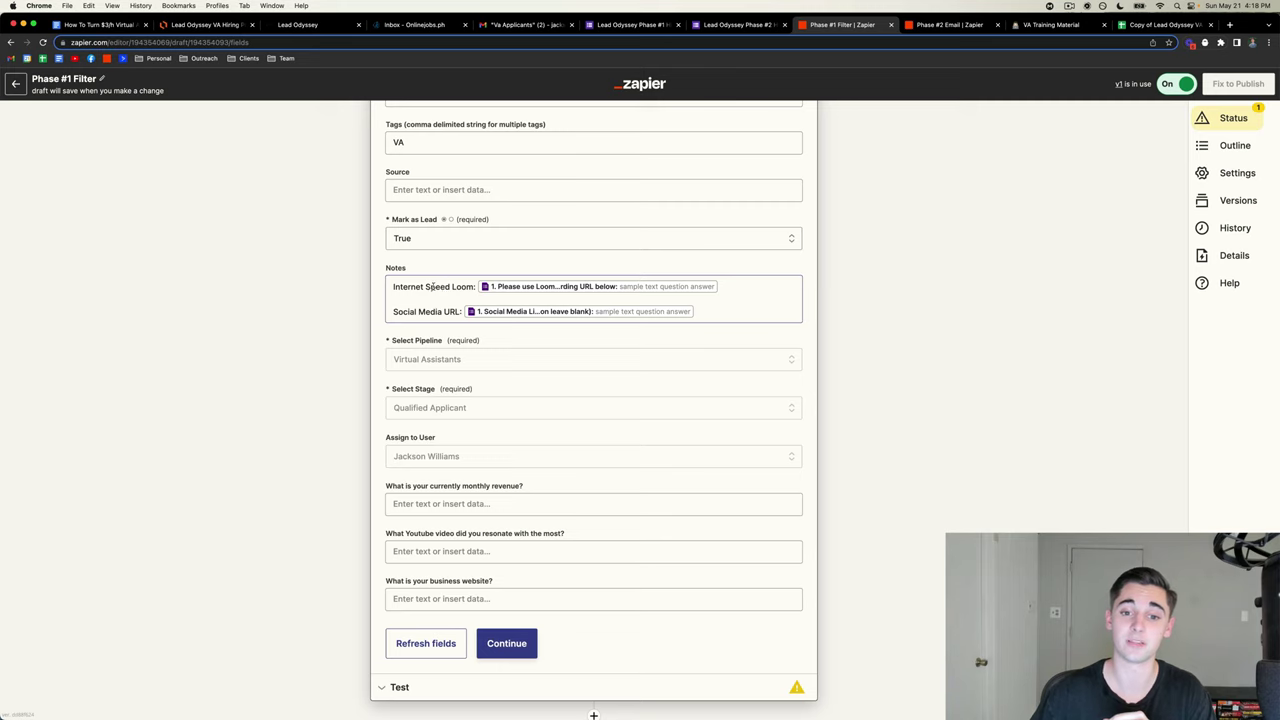
- Browse the Google Forms response fields for Notes without inserting anything
{"action": "left_click", "coordinate": [728, 288]}
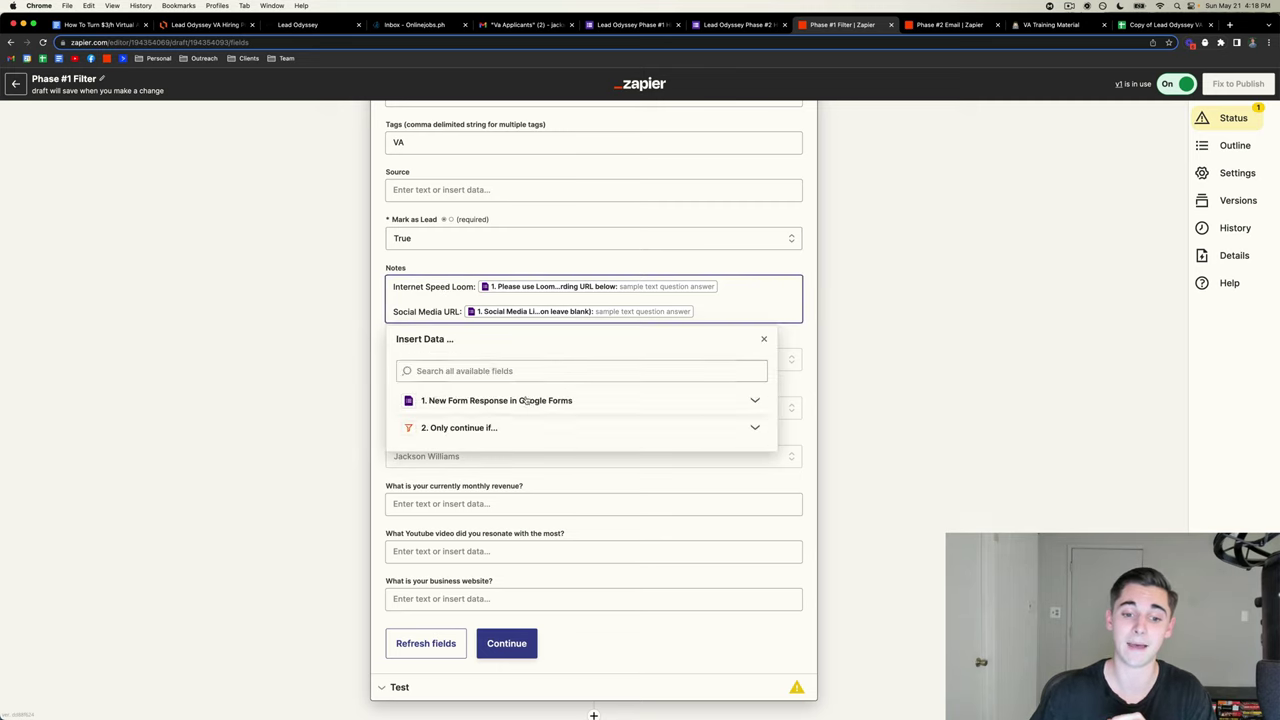
{"action": "left_click", "coordinate": [526, 400]}
{"action": "scroll", "coordinate": [514, 480], "scroll_direction": "down", "scroll_amount": 5}
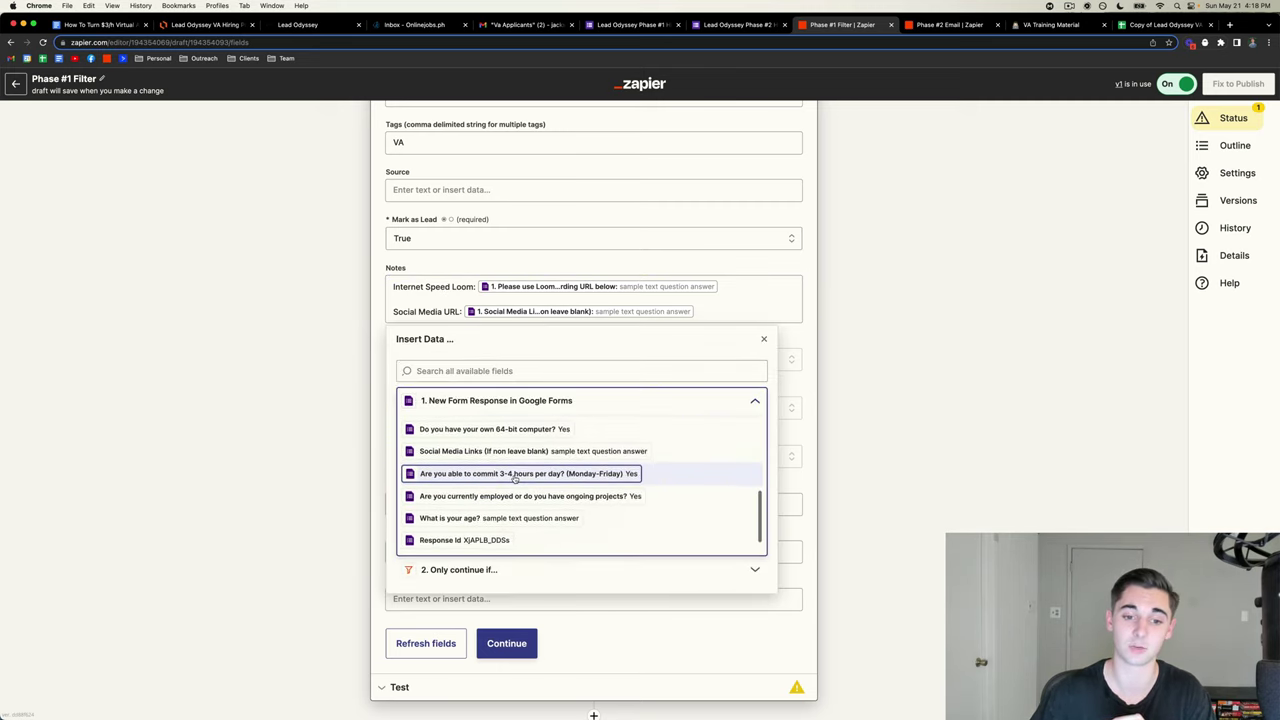
{"action": "scroll", "coordinate": [514, 478], "scroll_direction": "up", "scroll_amount": 3}
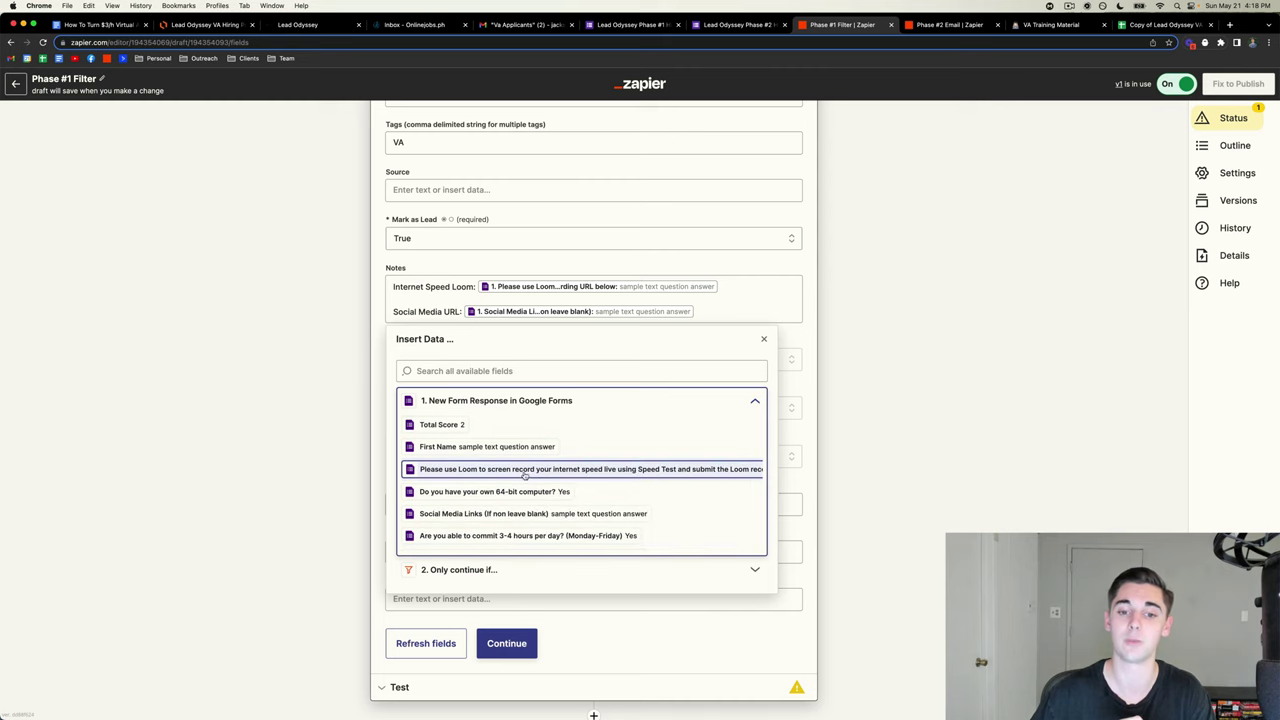
{"action": "left_click", "coordinate": [774, 105]}
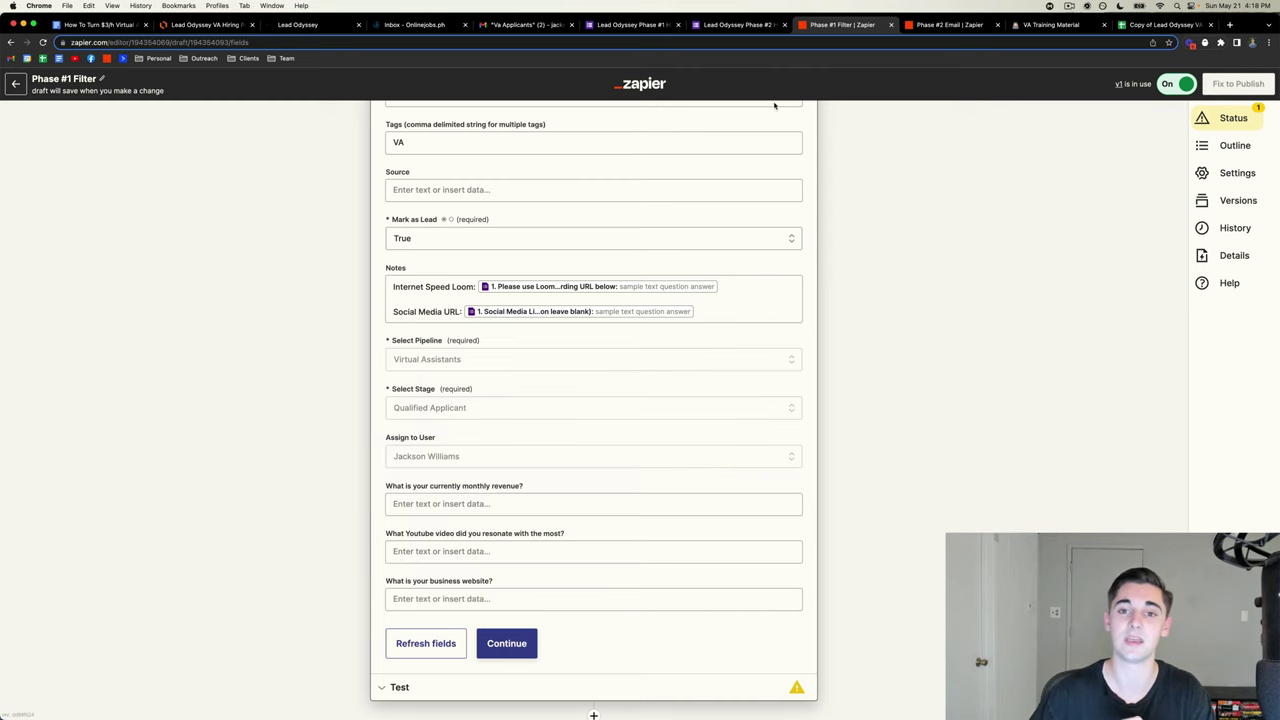
- Compare the Phase #1 and Phase #2 forms, then recheck Notes, leaving it unchanged
{"action": "left_click", "coordinate": [633, 24]}
{"action": "scroll", "coordinate": [546, 377], "scroll_direction": "down", "scroll_amount": 10}
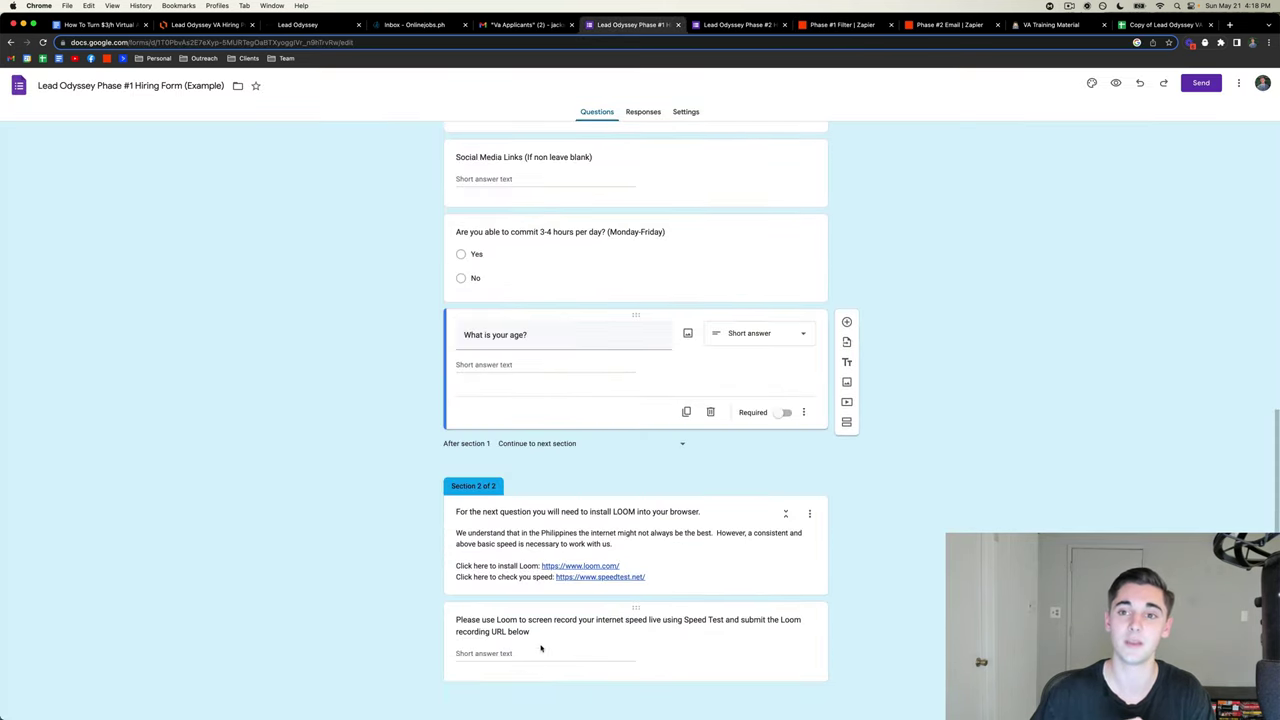
{"action": "left_click", "coordinate": [745, 24]}
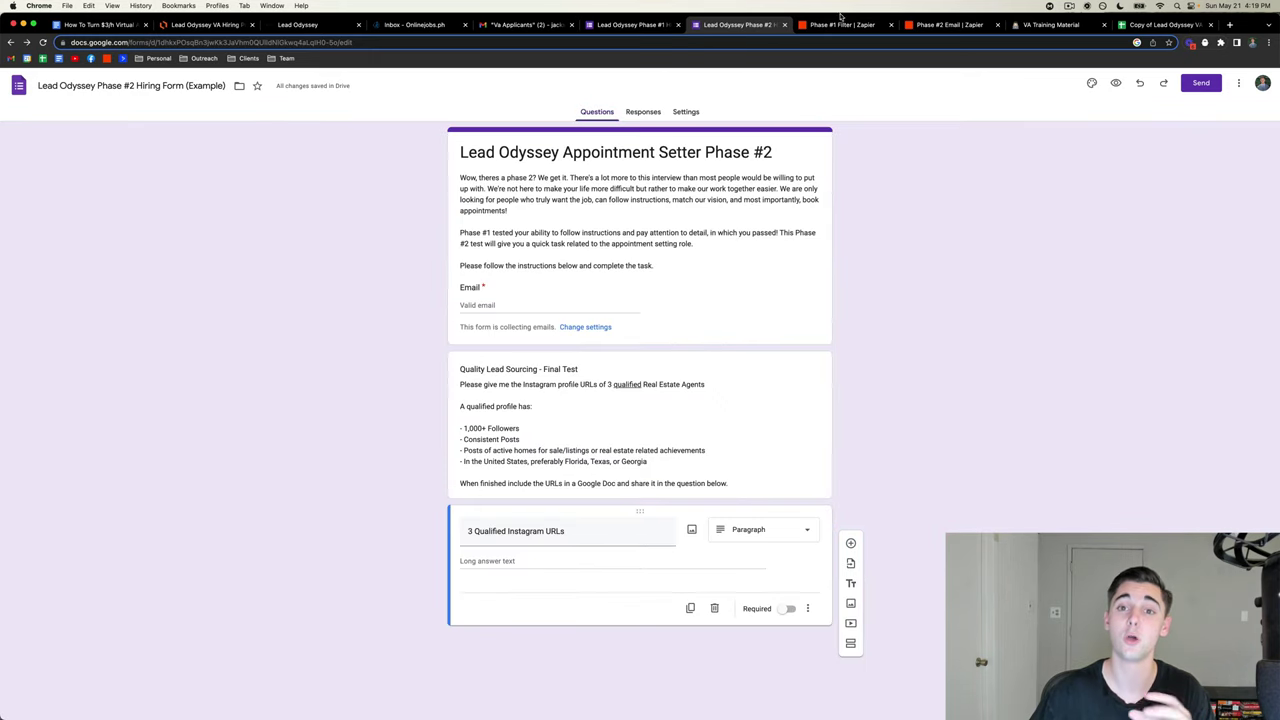
{"action": "left_click", "coordinate": [840, 22]}
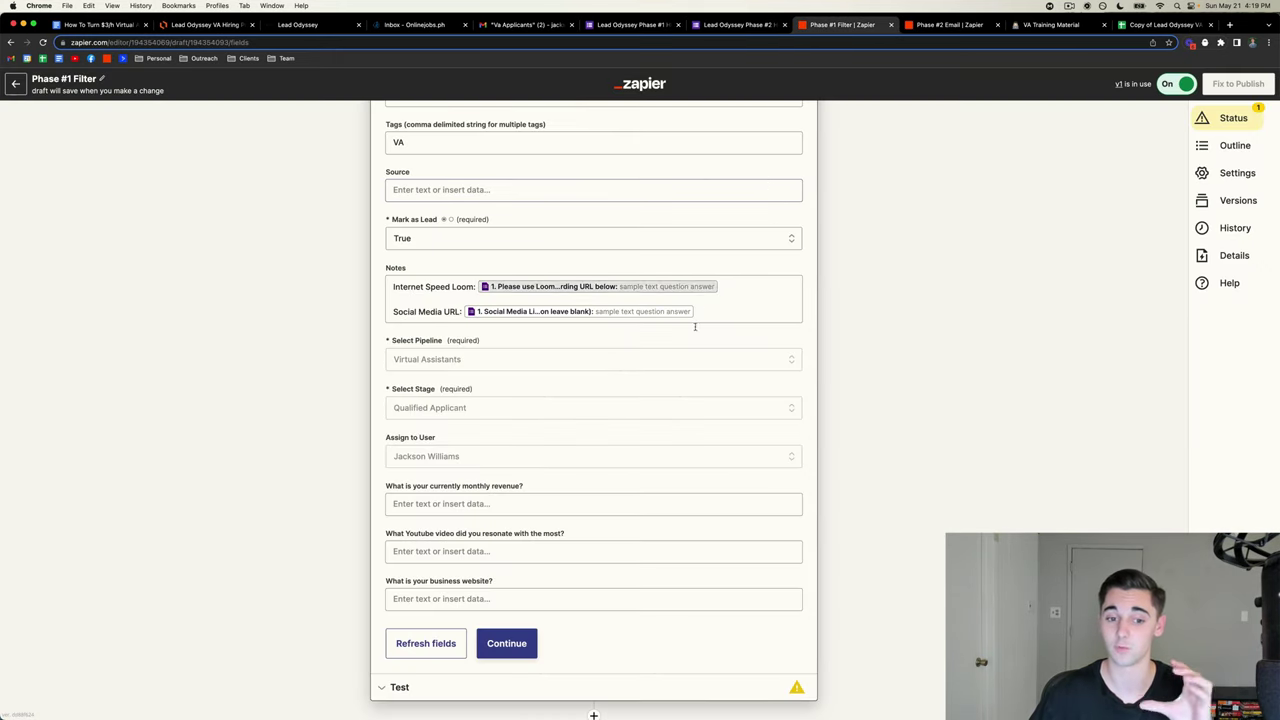
{"action": "scroll", "coordinate": [570, 417], "scroll_direction": "up", "scroll_amount": 2}
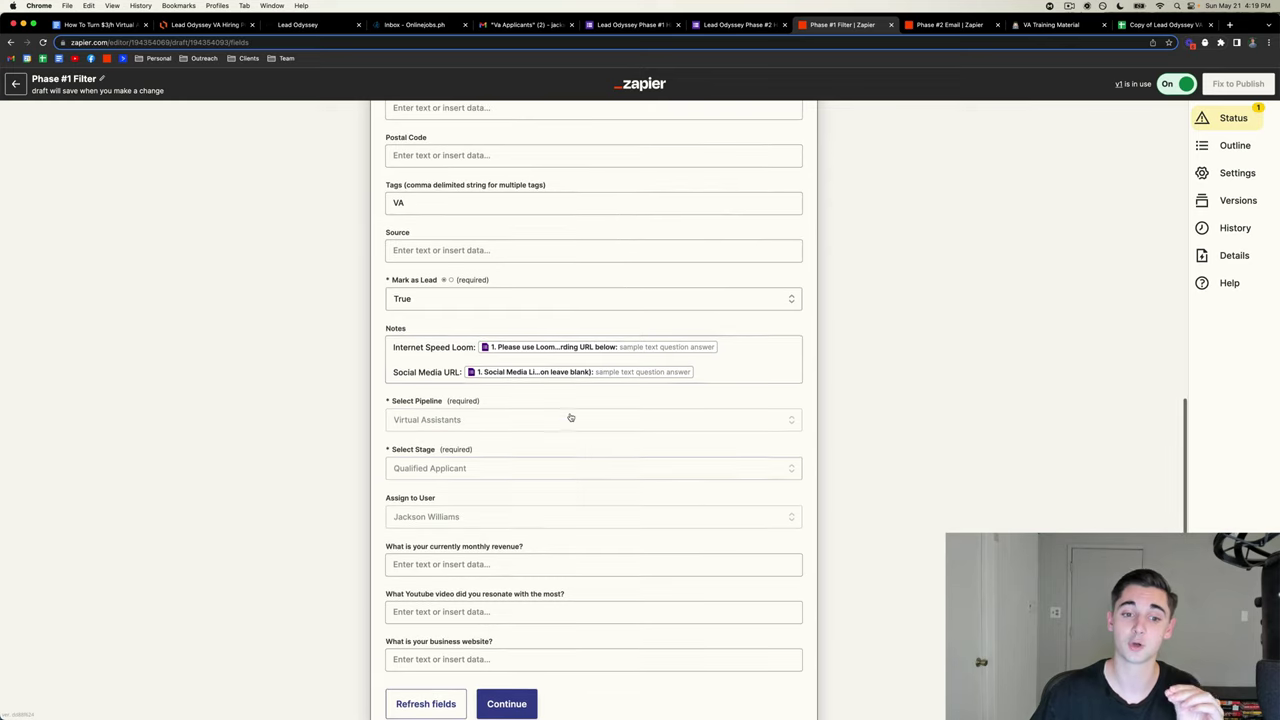
{"action": "left_click", "coordinate": [703, 372]}
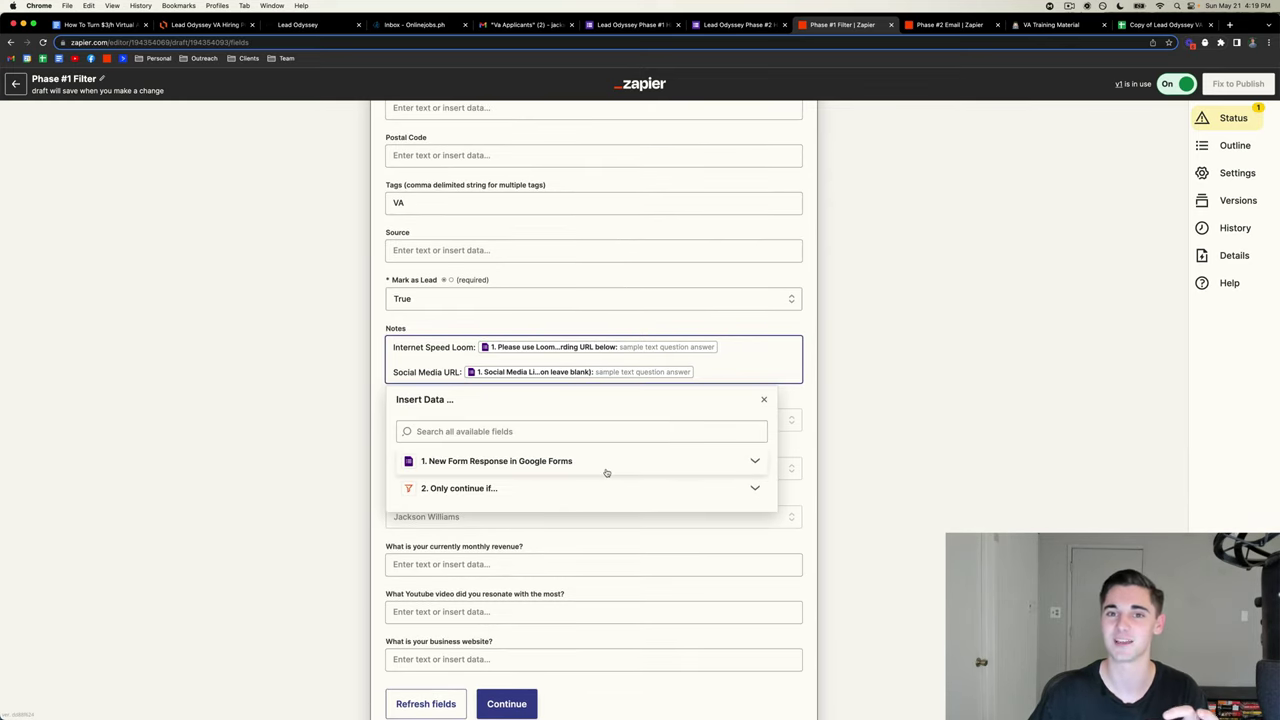
{"action": "left_click", "coordinate": [843, 421]}
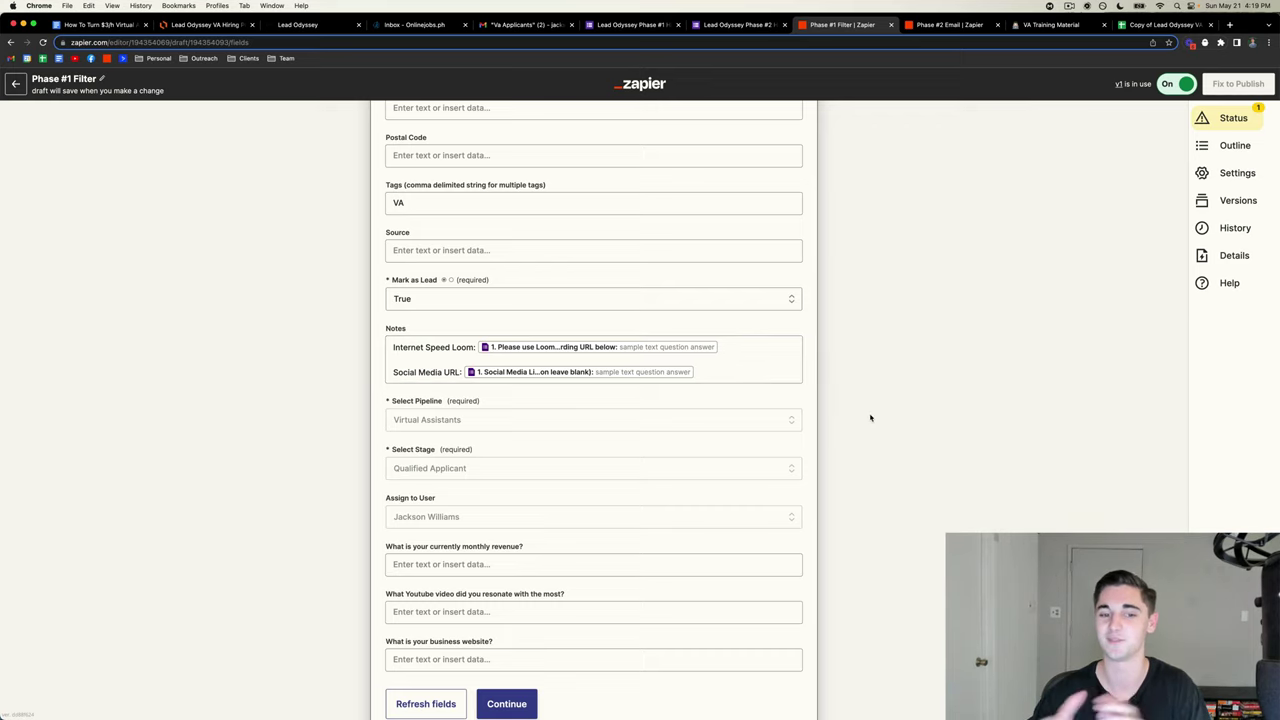
- Verify the Phase #1 Passed stage name on the GoHighLevel board and open the LeadConnector test
{"action": "scroll", "coordinate": [870, 418], "scroll_direction": "down", "scroll_amount": 2}
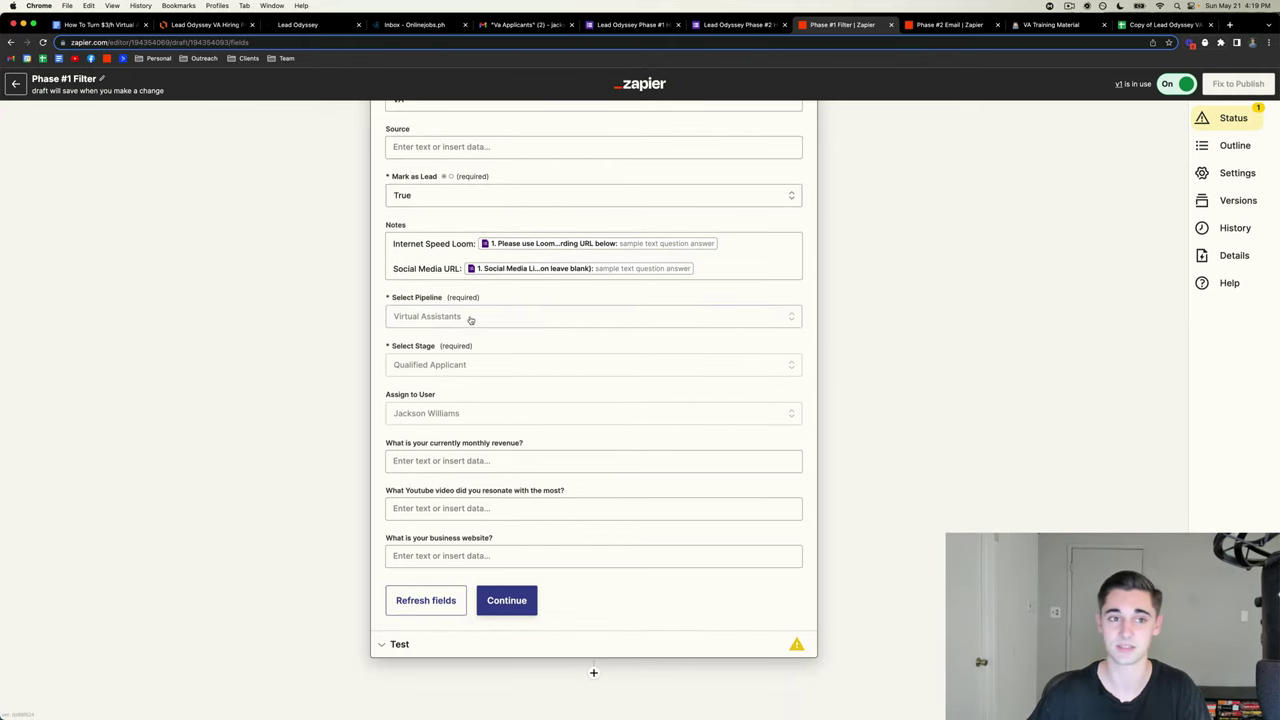
{"action": "left_click", "coordinate": [303, 26]}
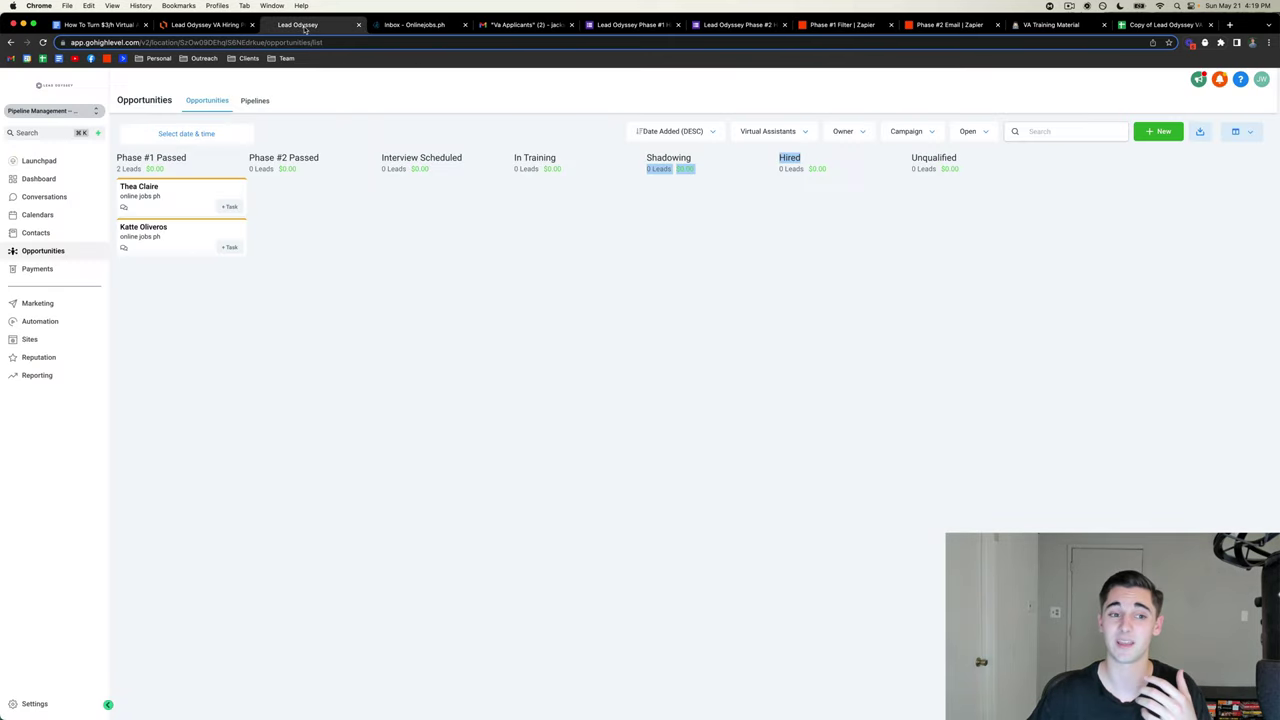
{"action": "left_click", "coordinate": [447, 279]}
{"action": "left_click_drag", "start_coordinate": [200, 160], "coordinate": [120, 155]}
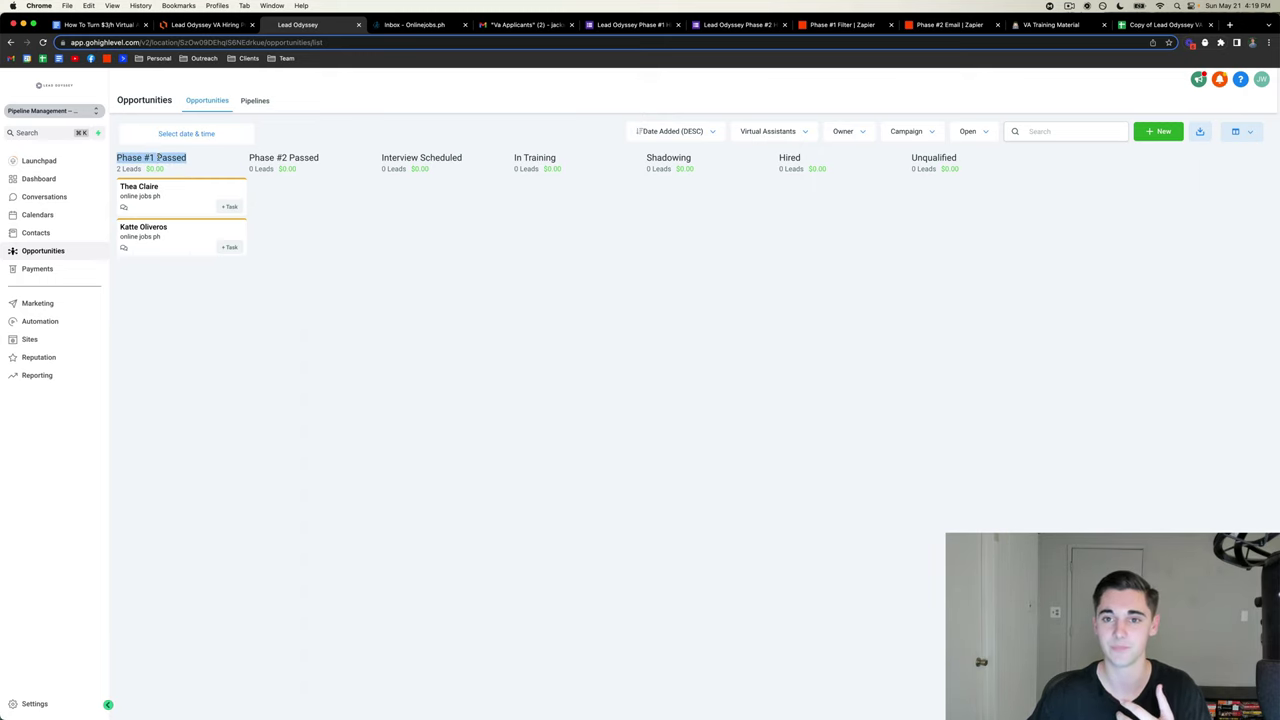
{"action": "left_click", "coordinate": [742, 25]}
{"action": "left_click", "coordinate": [848, 26]}
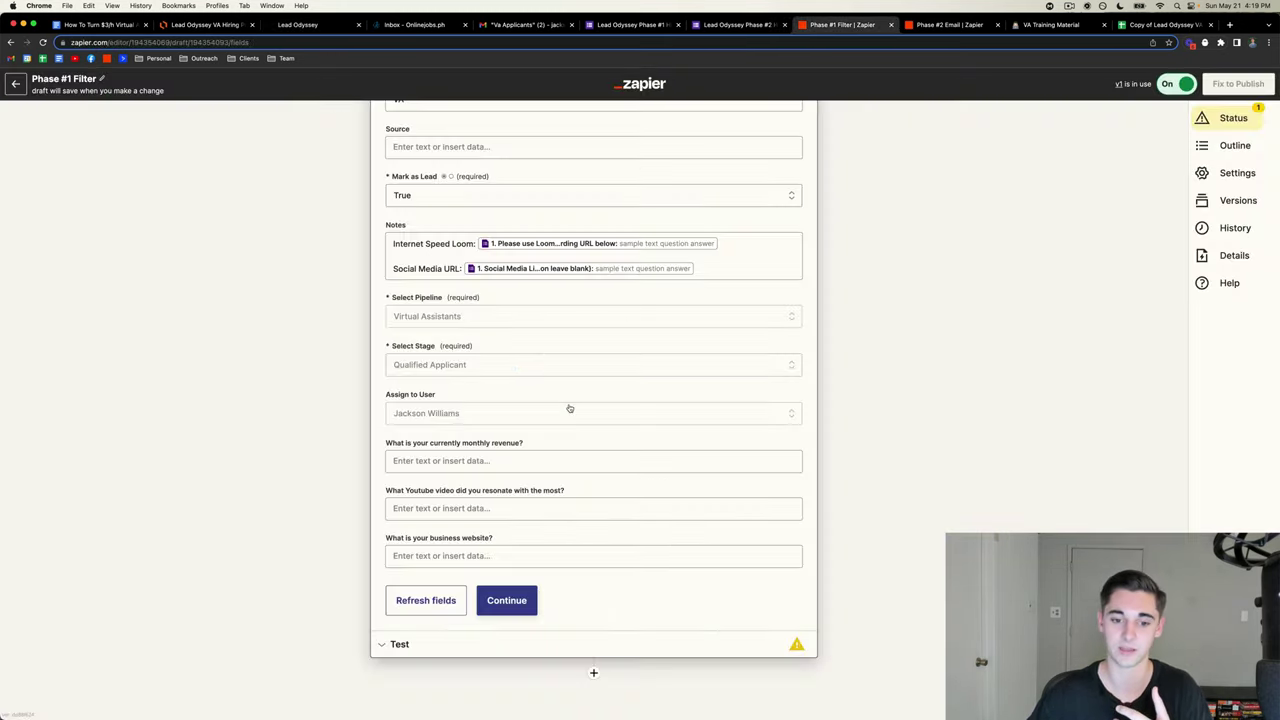
{"action": "left_click", "coordinate": [520, 636]}
- Send a sample contact via Test action and move it into Phase #1 Passed on the board
{"action": "scroll", "coordinate": [680, 606], "scroll_direction": "down", "scroll_amount": 5}
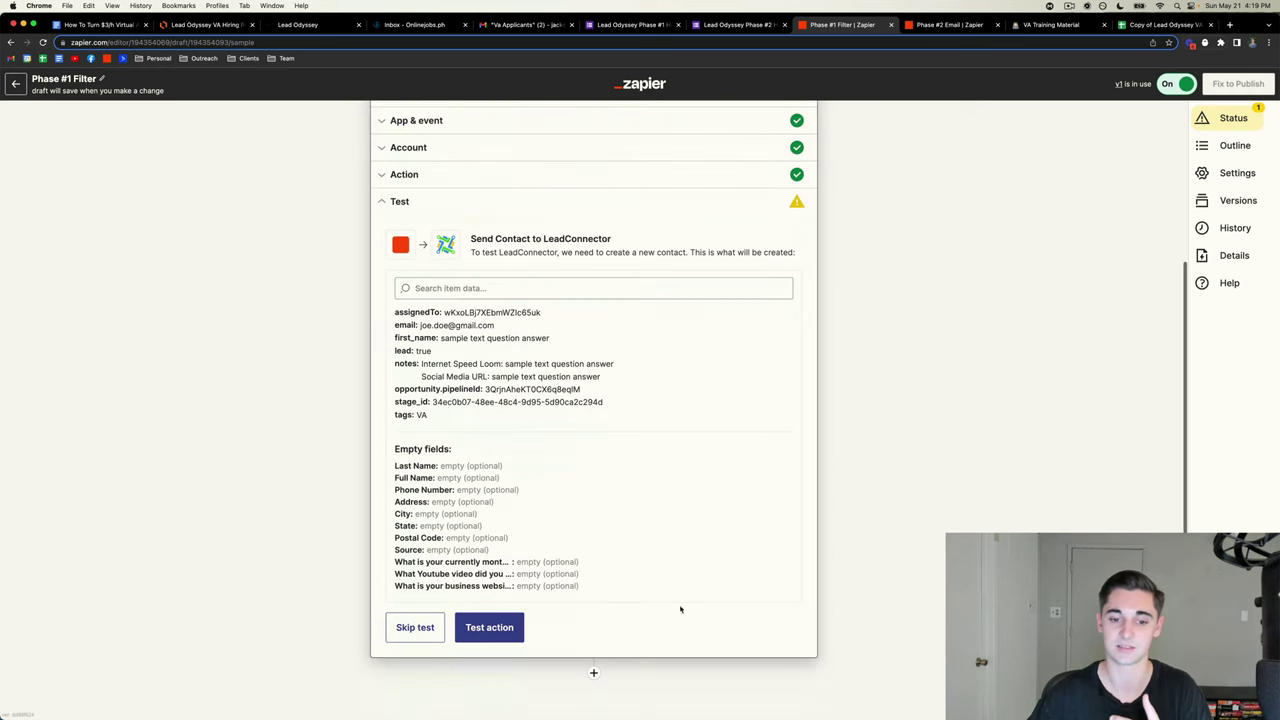
{"action": "left_click", "coordinate": [490, 630]}
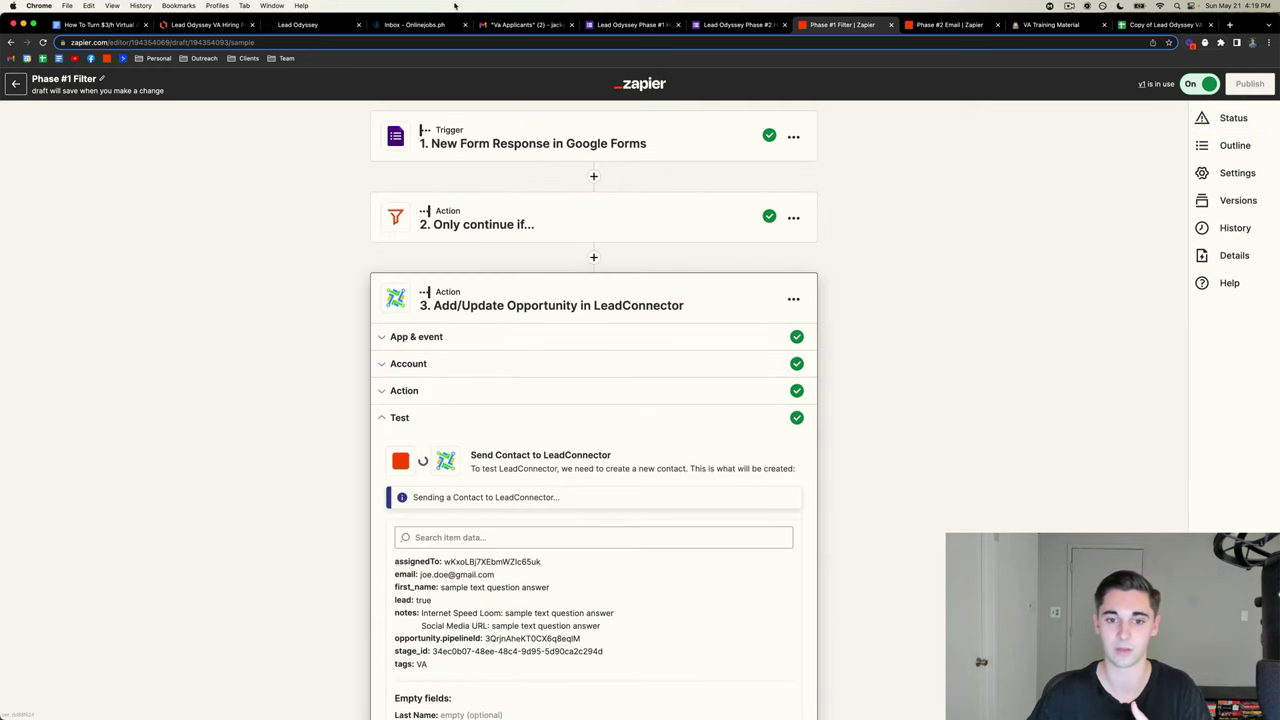
{"action": "scroll", "coordinate": [377, 251], "scroll_direction": "down", "scroll_amount": 3}
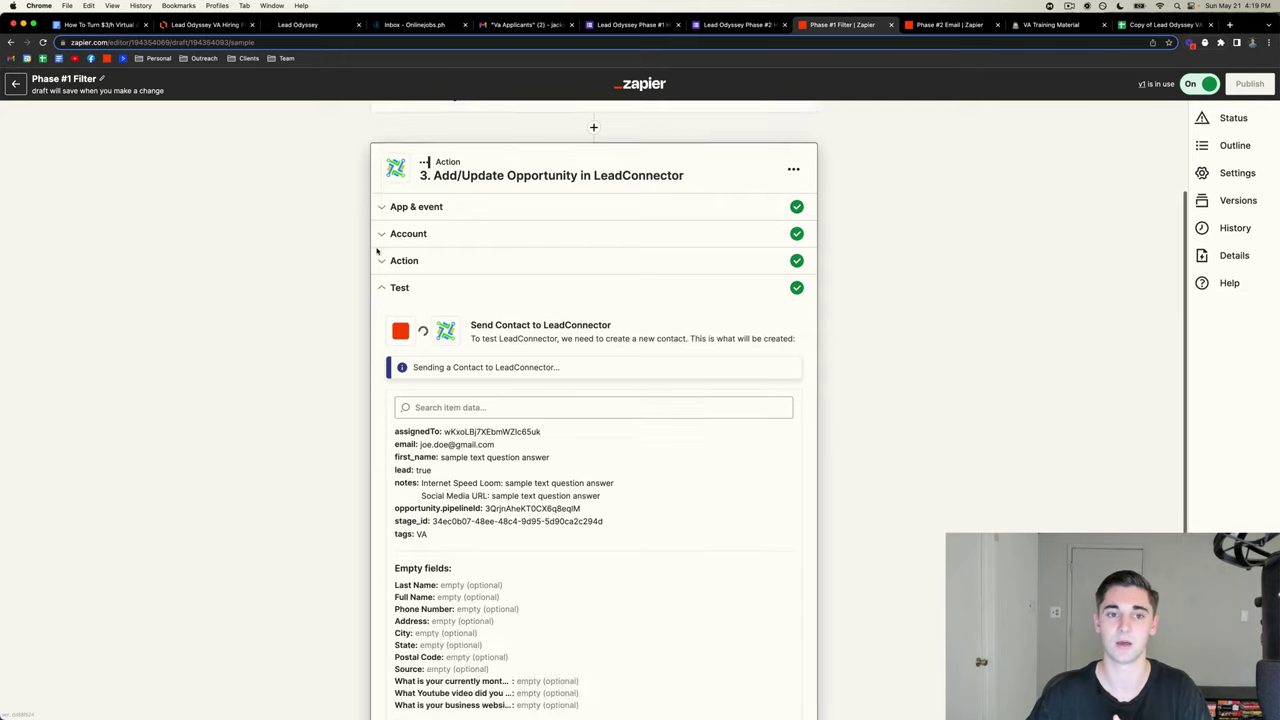
{"action": "scroll", "coordinate": [377, 251], "scroll_direction": "up", "scroll_amount": 3}
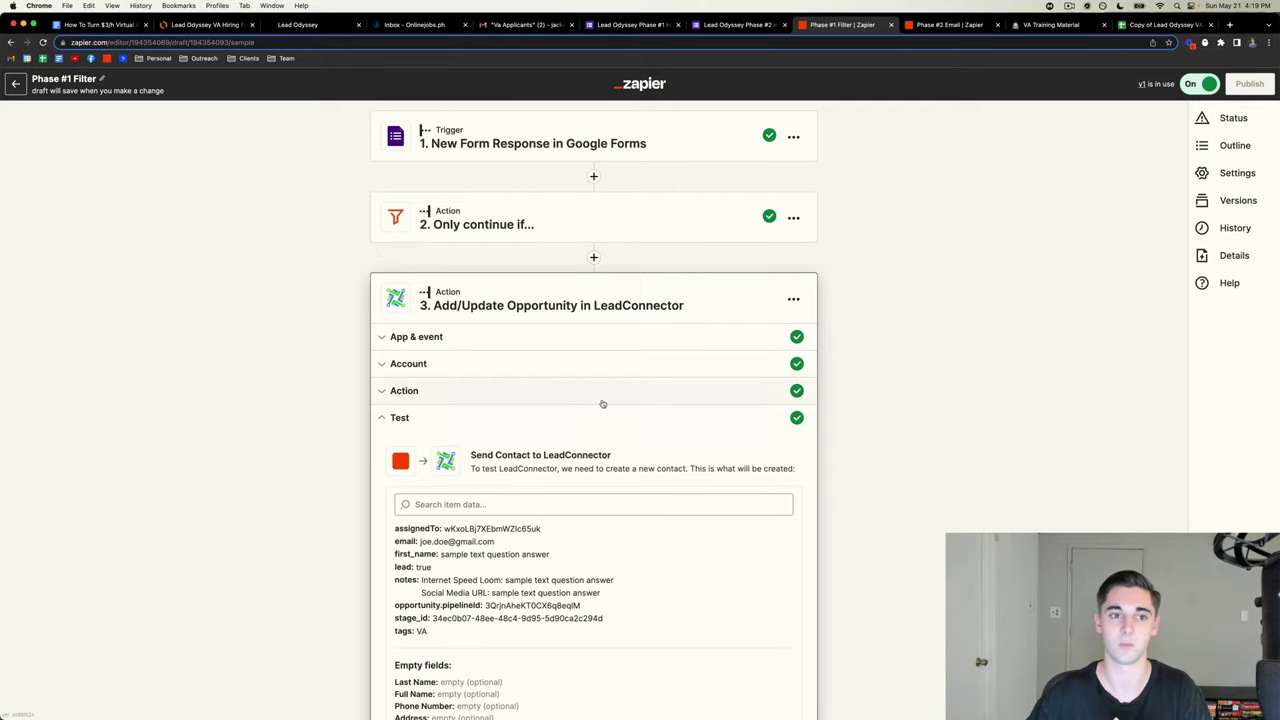
{"action": "left_click", "coordinate": [312, 25]}
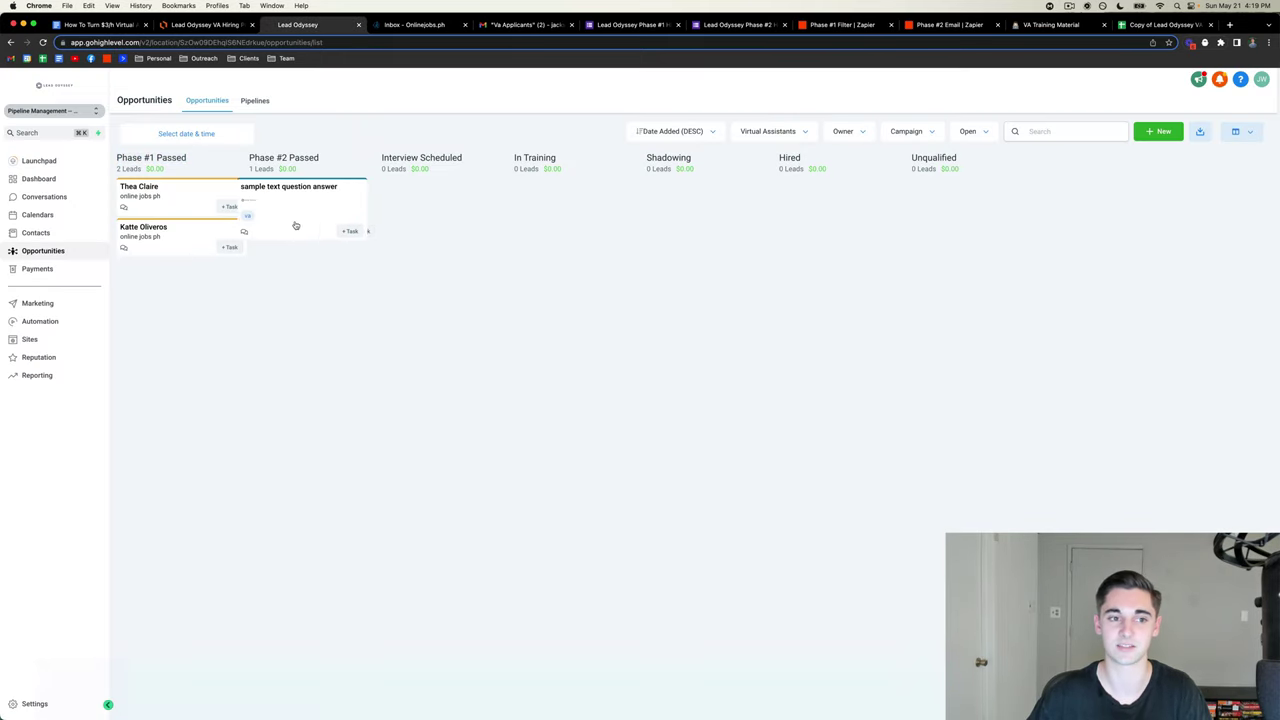
{"action": "left_click_drag", "start_coordinate": [295, 225], "coordinate": [170, 200]}
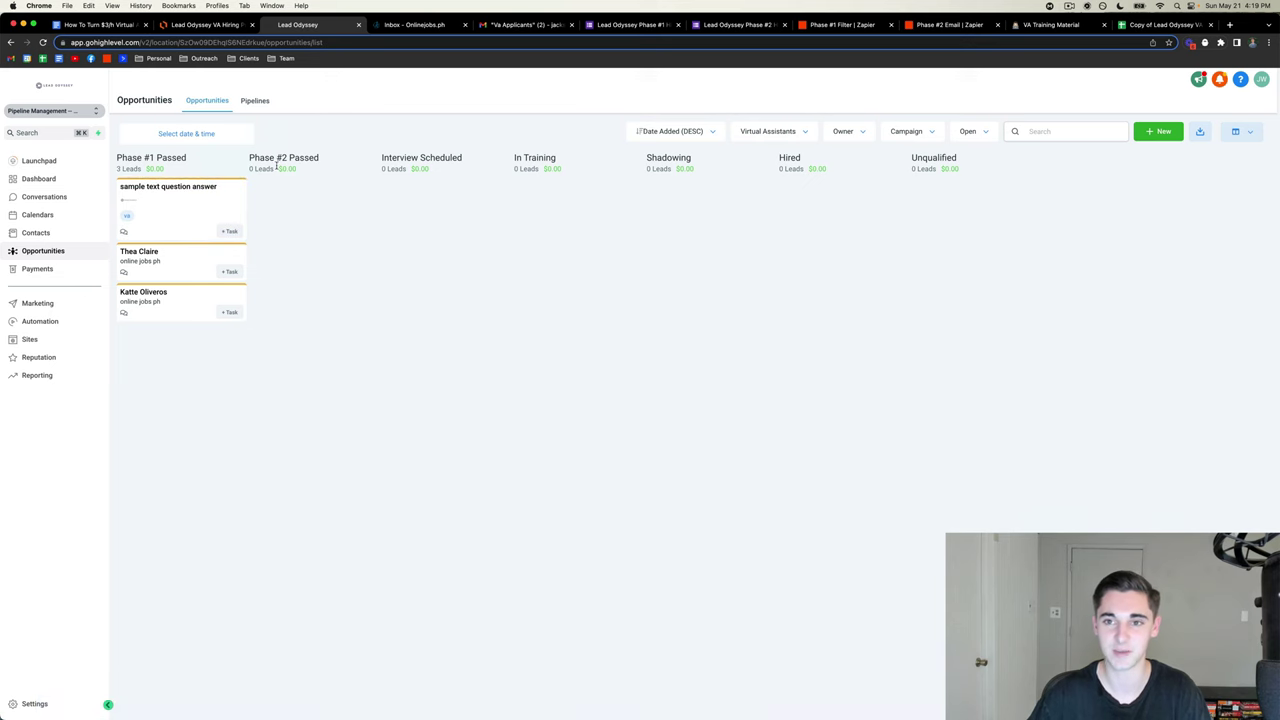
{"action": "left_click", "coordinate": [843, 25]}
- Reopen the LeadConnector action's account and field settings for editing
{"action": "scroll", "coordinate": [683, 380], "scroll_direction": "down", "scroll_amount": 1}
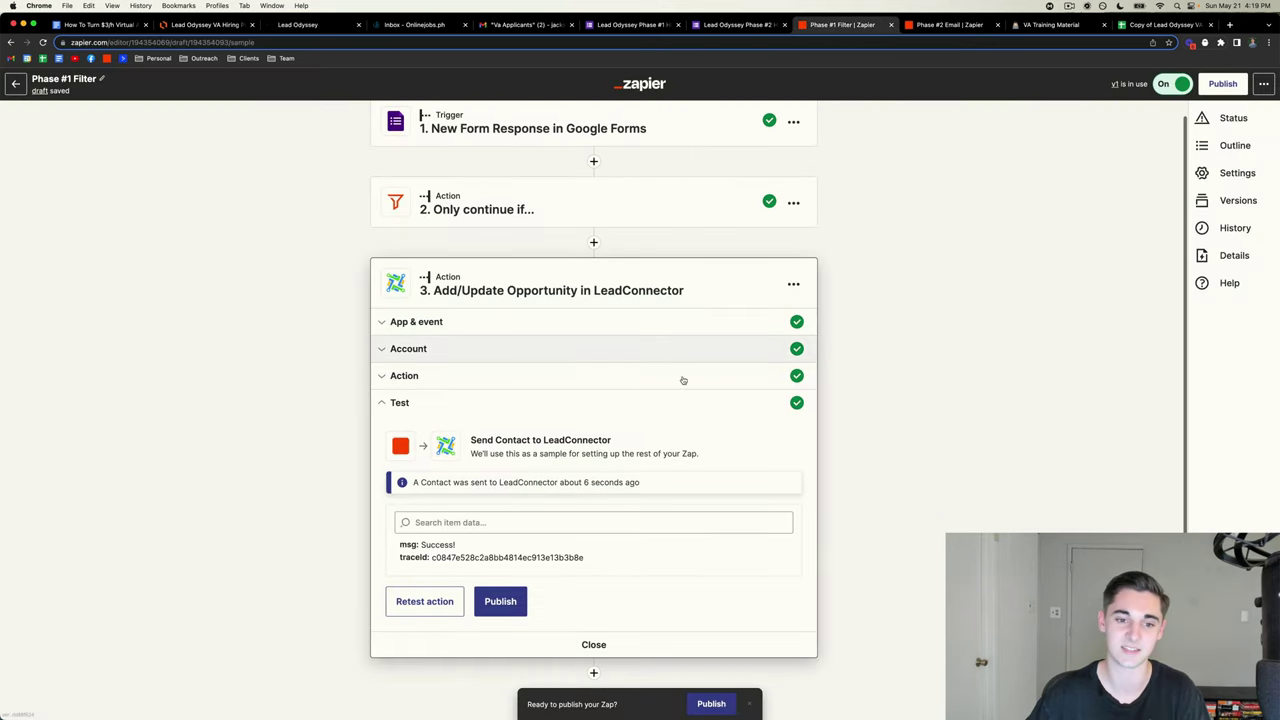
{"action": "left_click", "coordinate": [440, 349]}
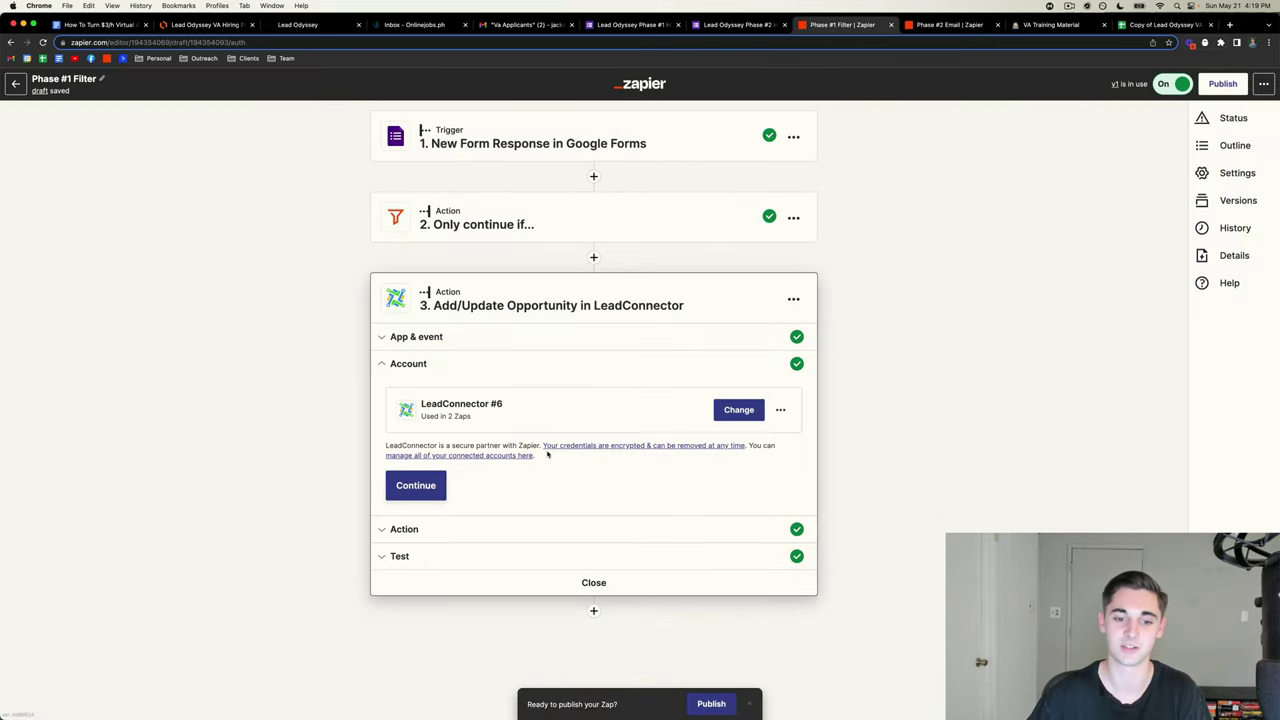
{"action": "left_click", "coordinate": [410, 529]}
{"action": "scroll", "coordinate": [537, 395], "scroll_direction": "down", "scroll_amount": 8}
{"action": "scroll", "coordinate": [537, 395], "scroll_direction": "down", "scroll_amount": 3}
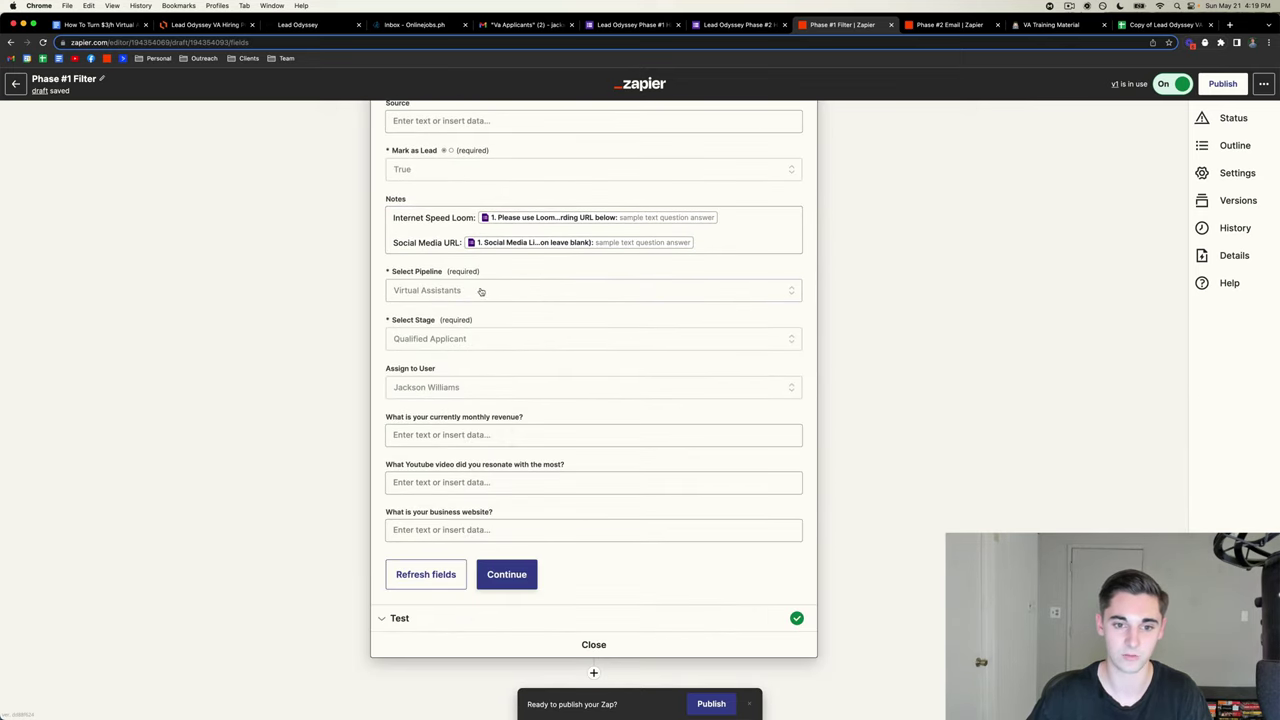
- Set the opportunity stage to Phase #1 Passed and rerun the test action
{"action": "left_click", "coordinate": [469, 340]}
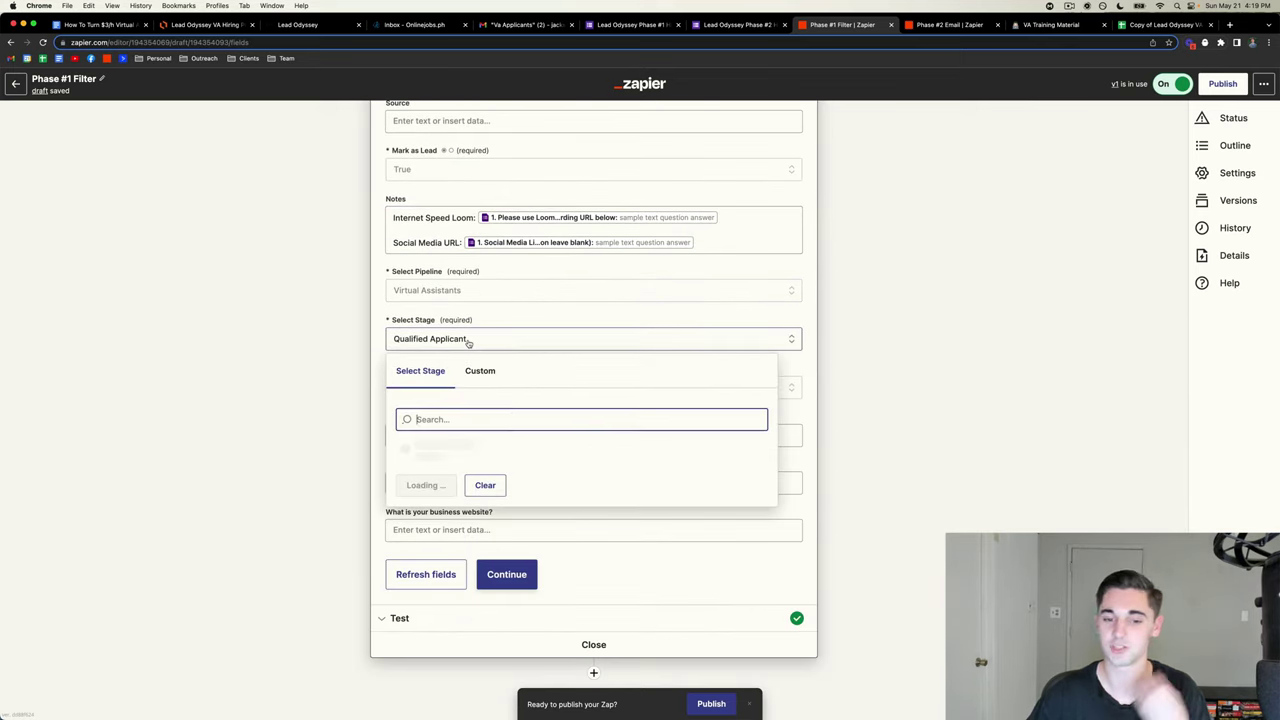
{"action": "left_click", "coordinate": [501, 454]}
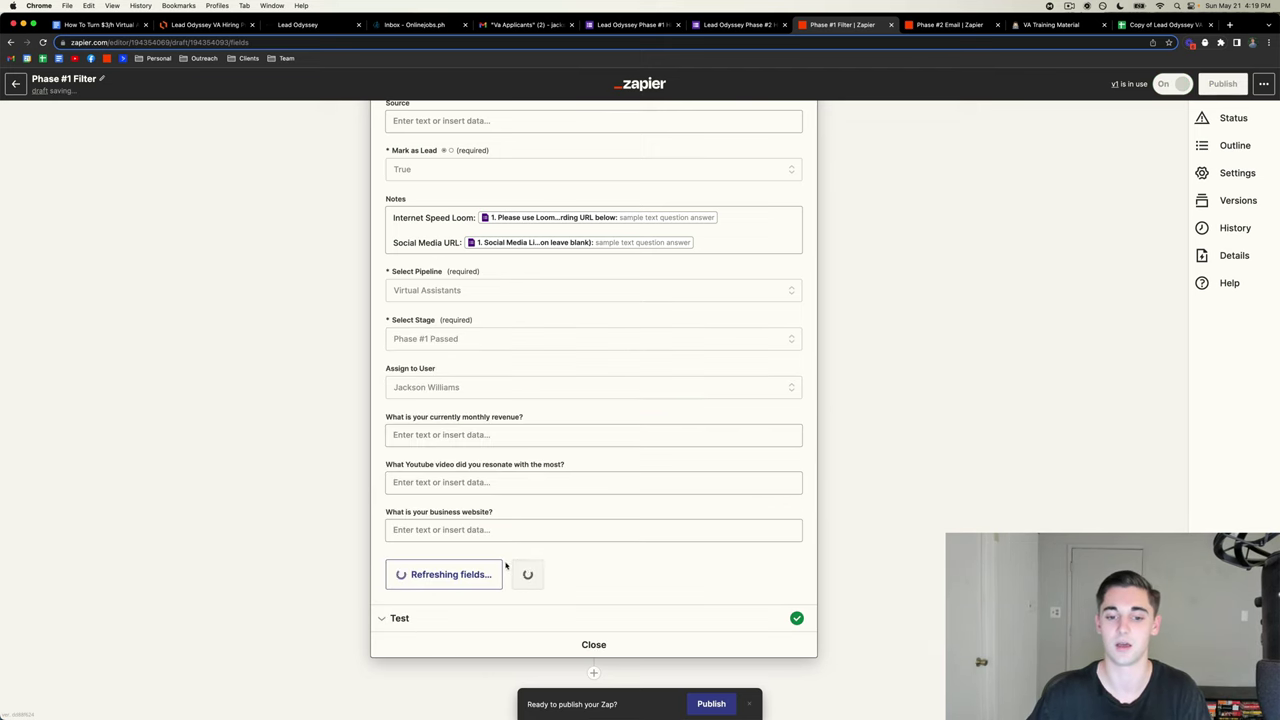
{"action": "left_click", "coordinate": [511, 604]}
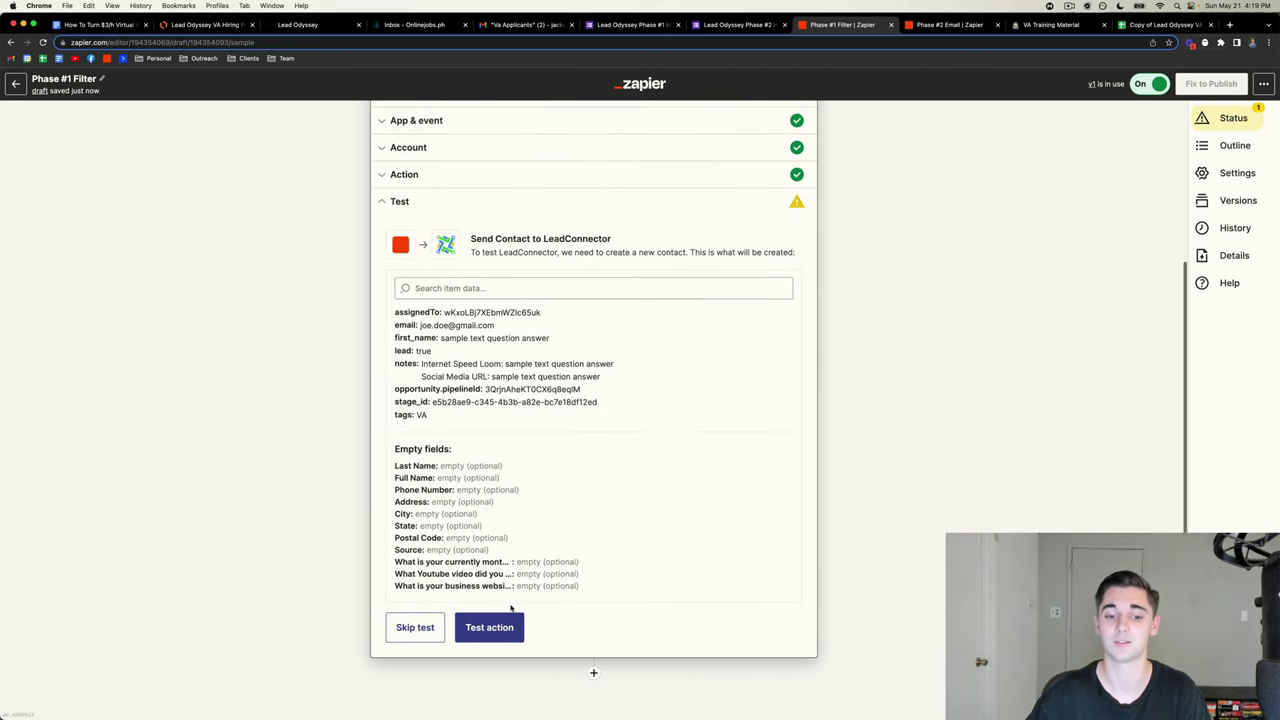
{"action": "left_click", "coordinate": [489, 626]}
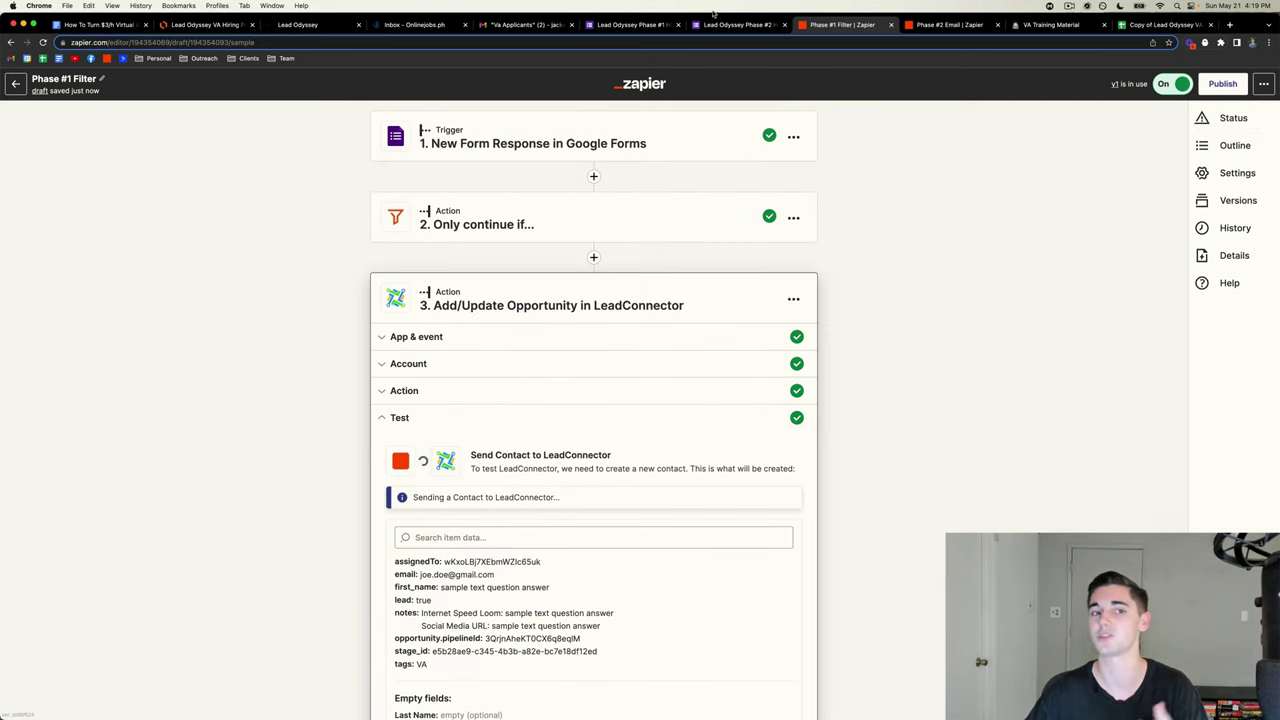
- Find the new test contact on the board and drag its card within Phase #1 Passed
{"action": "left_click", "coordinate": [305, 25]}
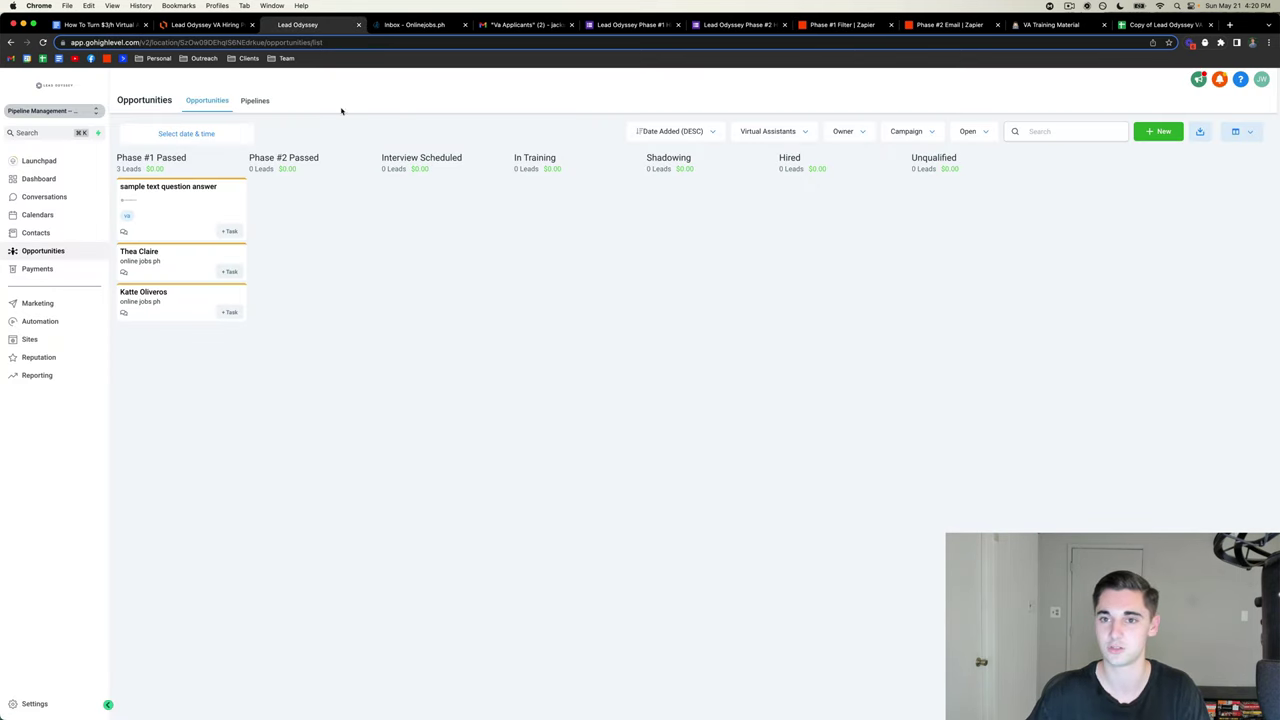
{"action": "left_click", "coordinate": [830, 25]}
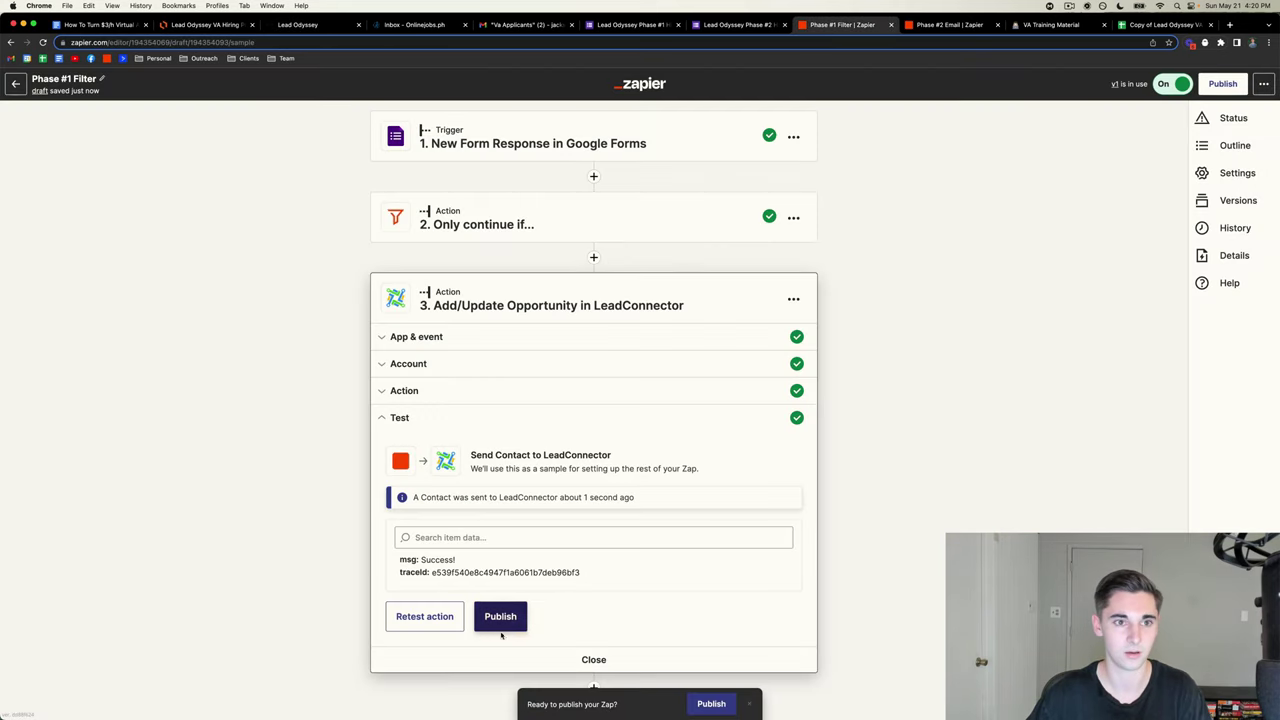
{"action": "left_click", "coordinate": [294, 27]}
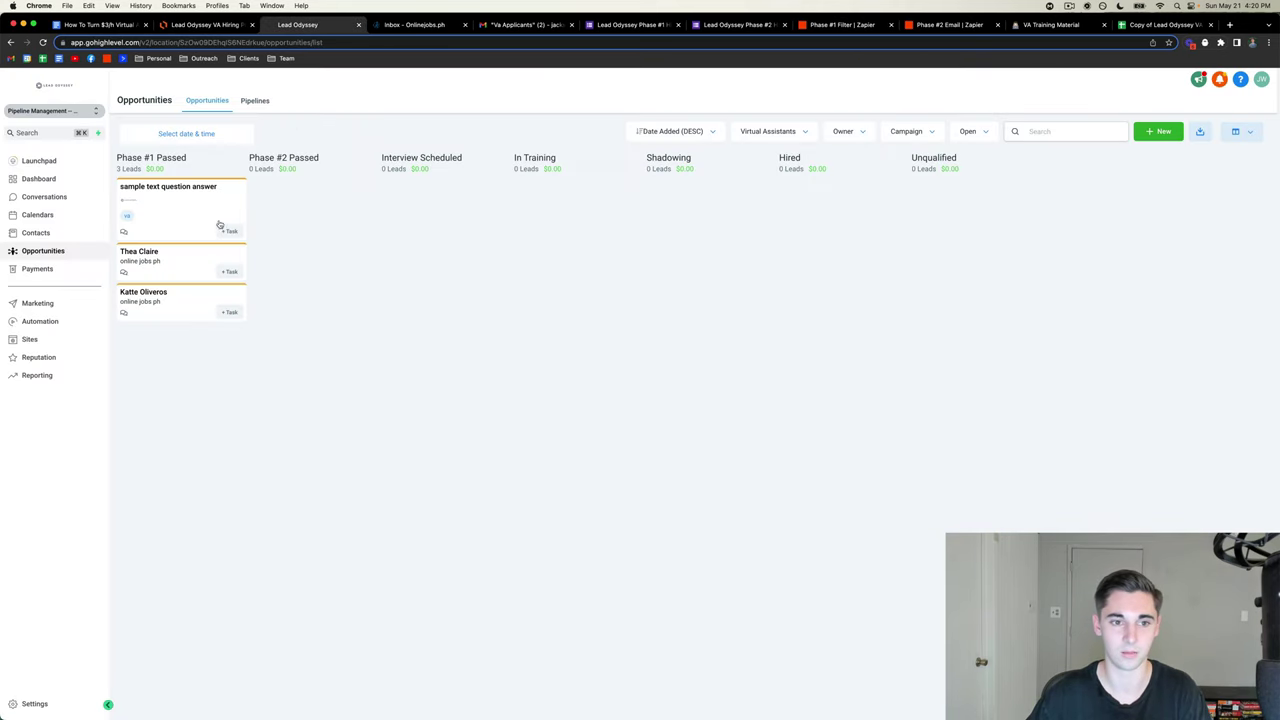
{"action": "left_click_drag", "start_coordinate": [220, 224], "coordinate": [183, 192]}
{"action": "left_click", "coordinate": [197, 269]}
{"action": "left_click_drag", "start_coordinate": [190, 269], "coordinate": [200, 186]}
{"action": "left_click", "coordinate": [329, 289]}
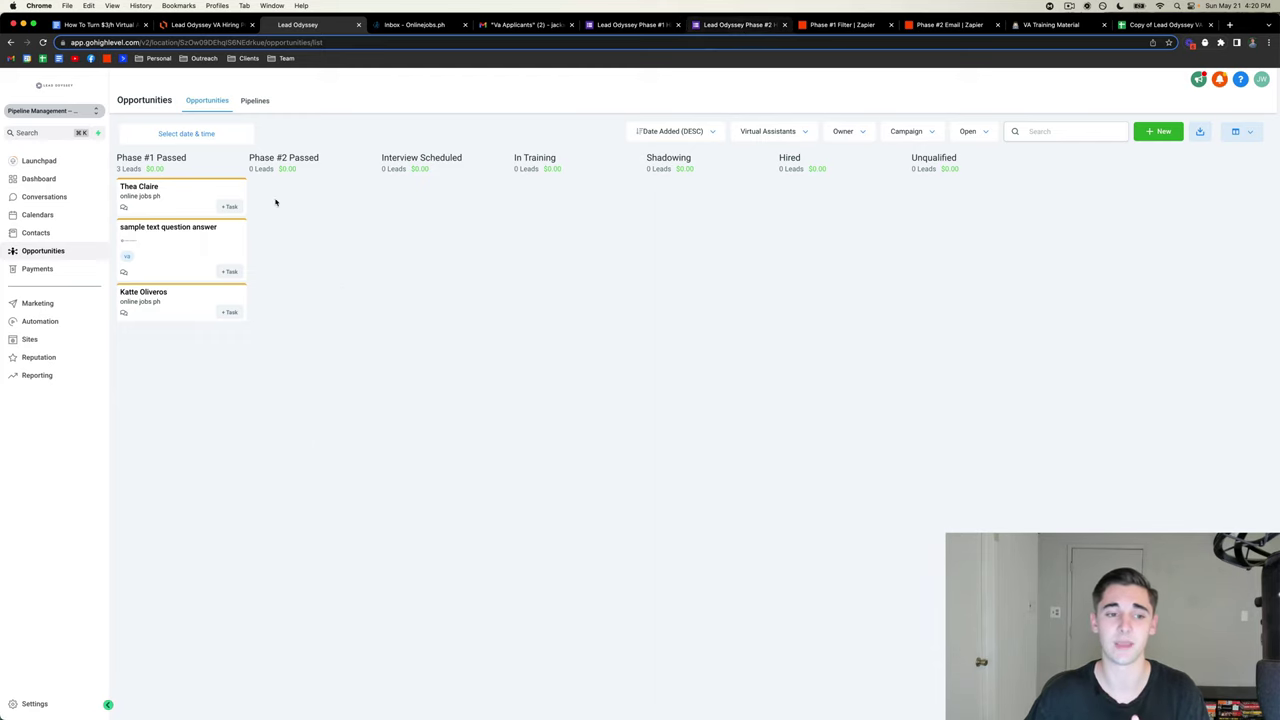
- Open and close the test applicant's opportunity details, then bring up the VA hiring flowchart
{"action": "left_click", "coordinate": [191, 254]}
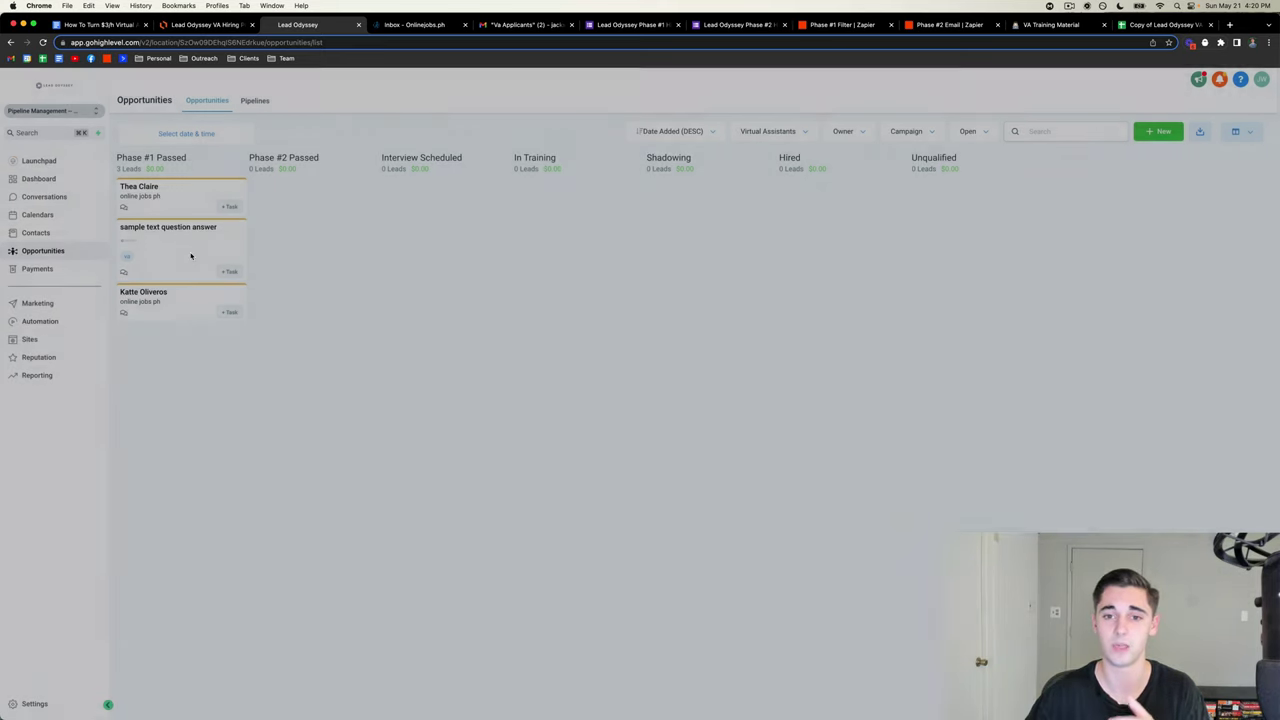
{"action": "left_click", "coordinate": [426, 260]}
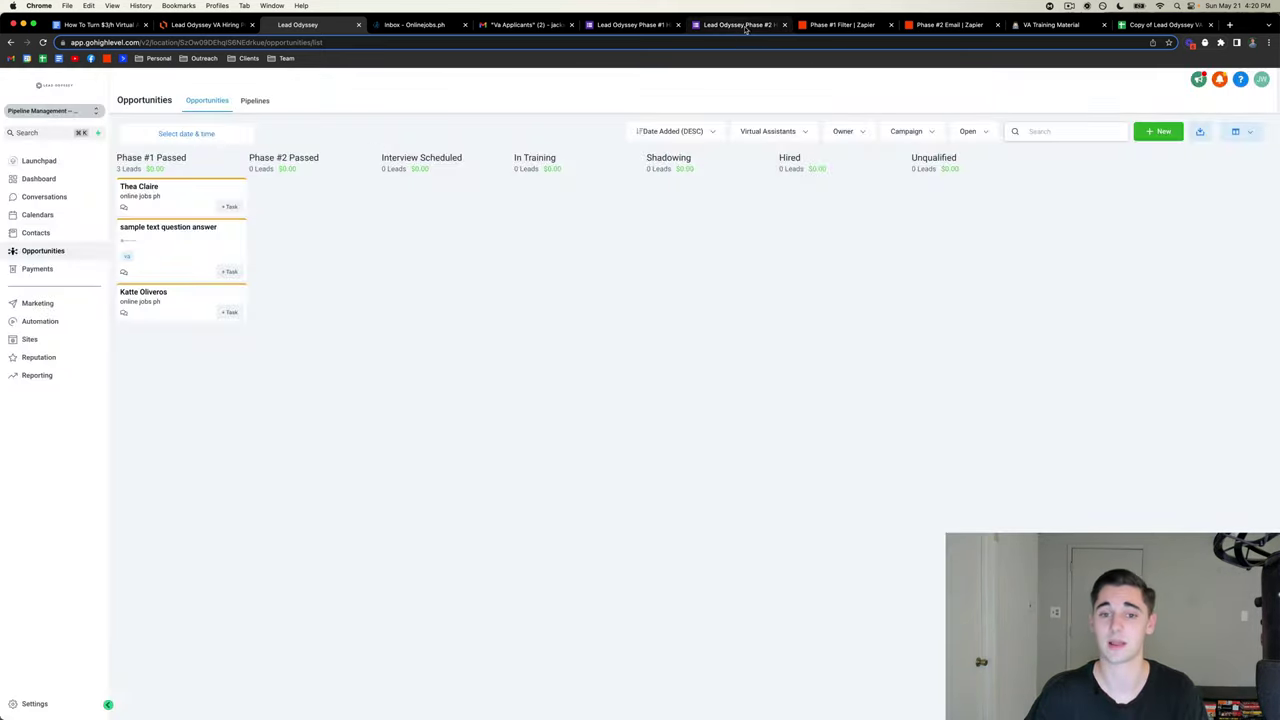
{"action": "left_click", "coordinate": [828, 26]}
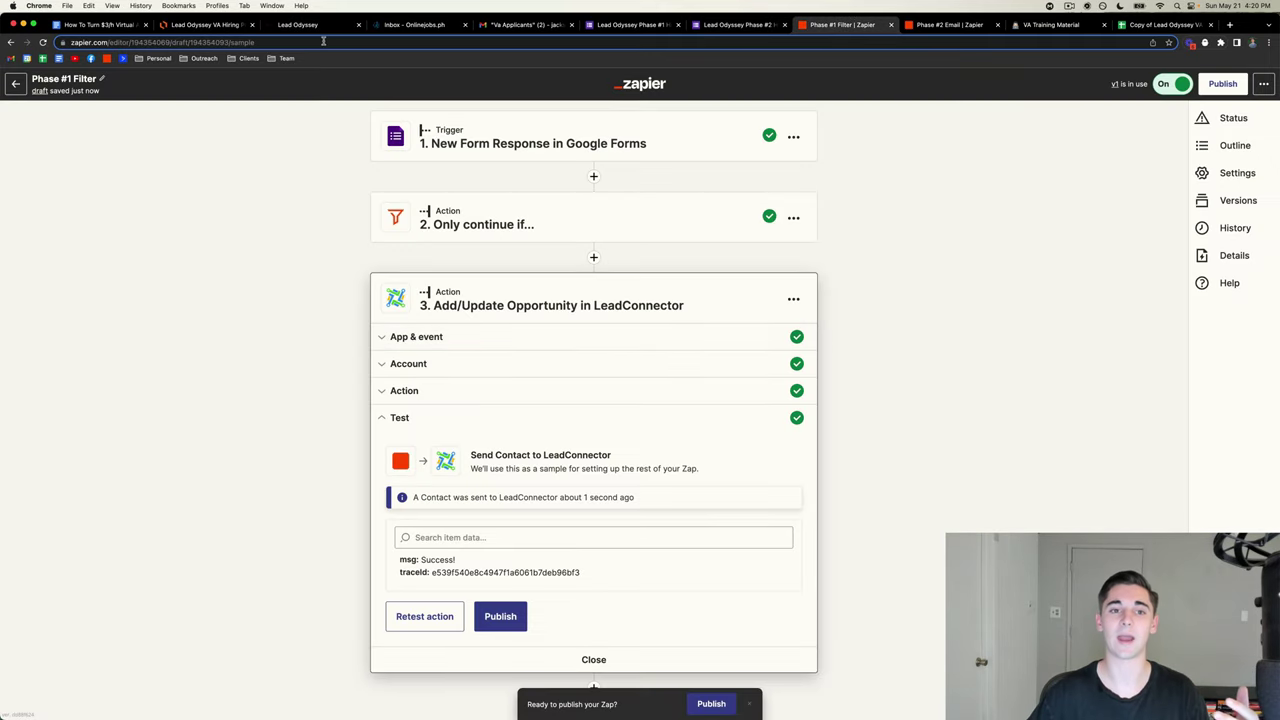
{"action": "left_click", "coordinate": [203, 25]}
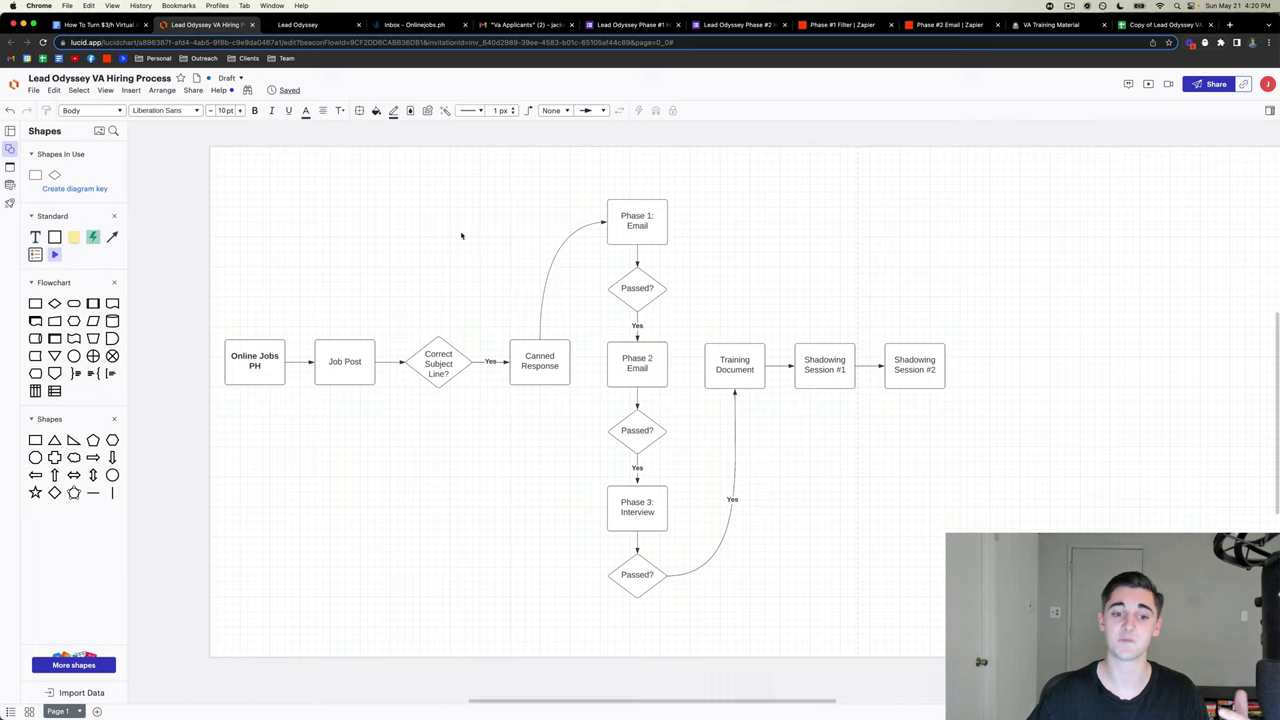
- Select the entire Phase #1 email body in the Va Applicants Gmail draft
{"action": "scroll", "coordinate": [461, 236], "scroll_direction": "left", "scroll_amount": 2}
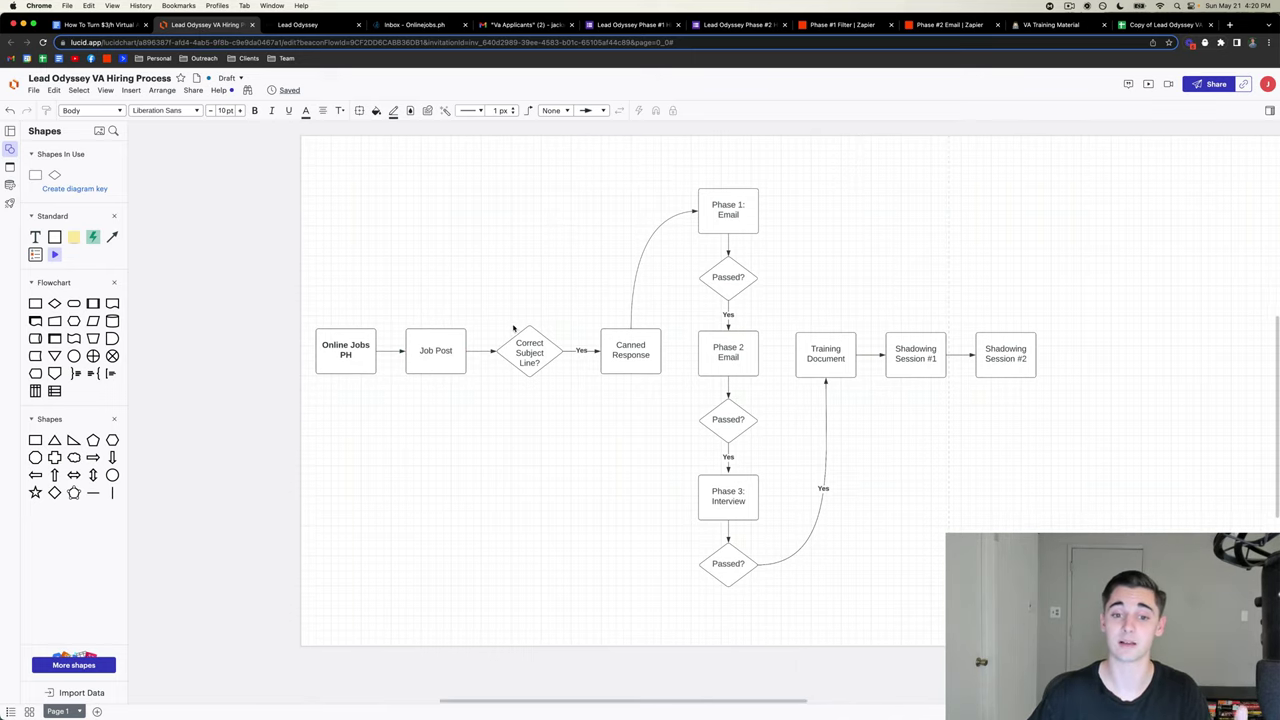
{"action": "left_click", "coordinate": [527, 24]}
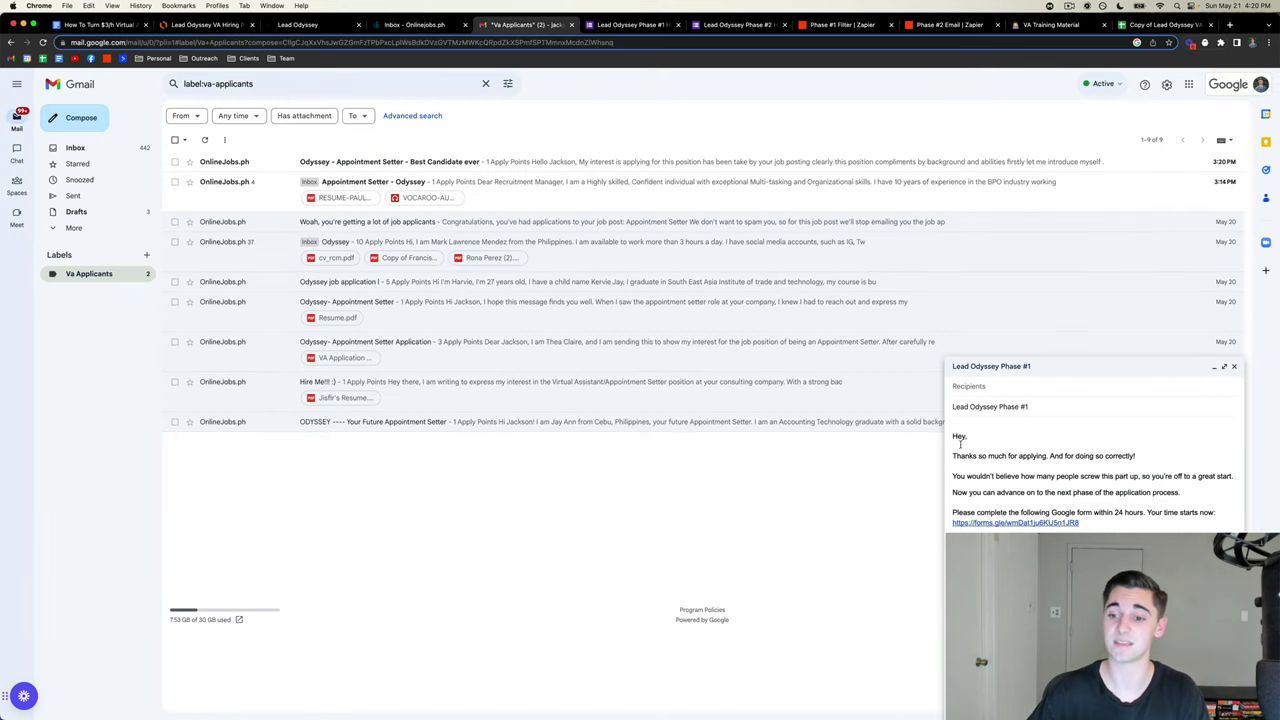
{"action": "key", "text": "super+a"}
- Scroll through the Phase #1 hiring form's questions, then return to the opportunities board
{"action": "left_click", "coordinate": [632, 25]}
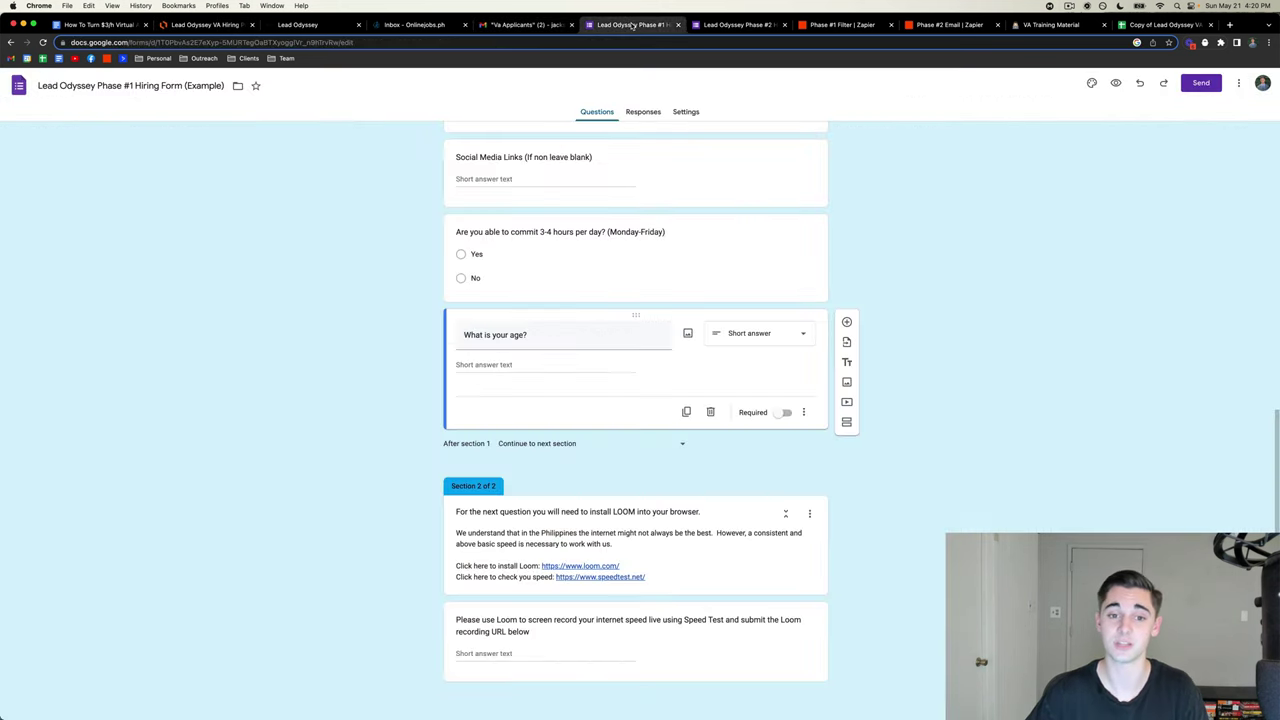
{"action": "scroll", "coordinate": [648, 311], "scroll_direction": "up", "scroll_amount": 10}
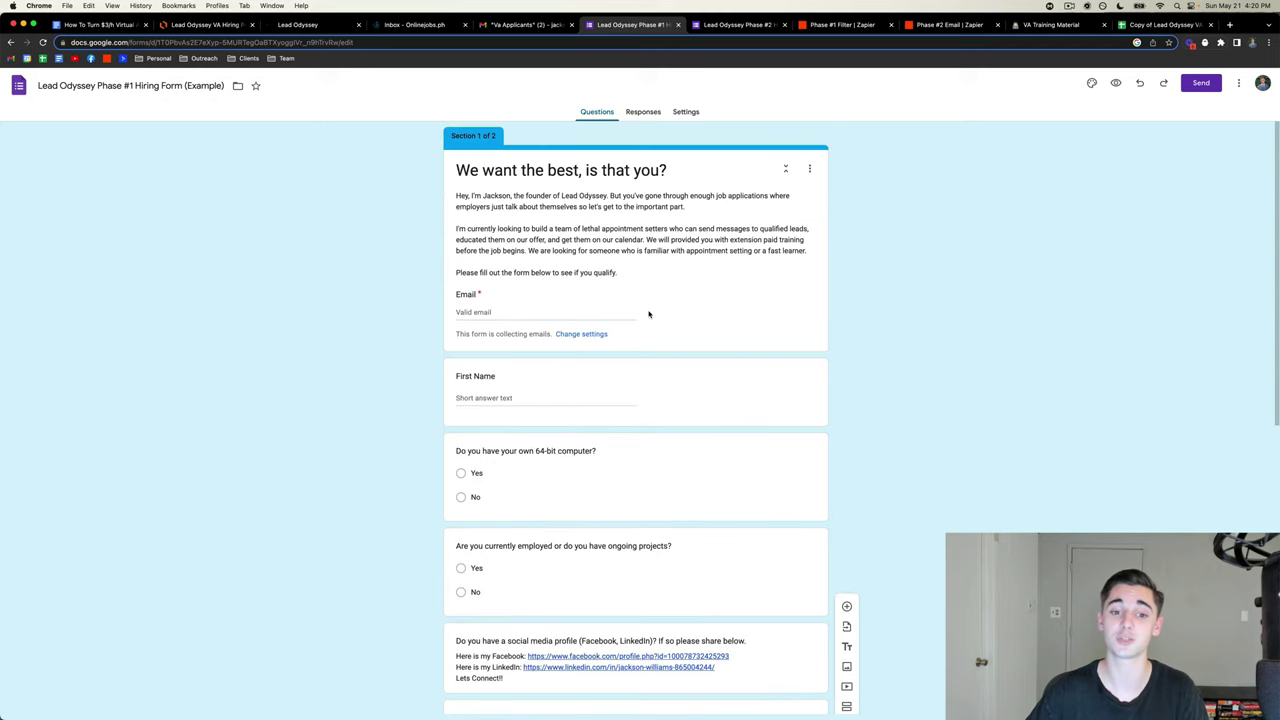
{"action": "scroll", "coordinate": [648, 314], "scroll_direction": "down", "scroll_amount": 4}
{"action": "scroll", "coordinate": [648, 314], "scroll_direction": "down", "scroll_amount": 3}
{"action": "scroll", "coordinate": [547, 435], "scroll_direction": "down", "scroll_amount": 2}
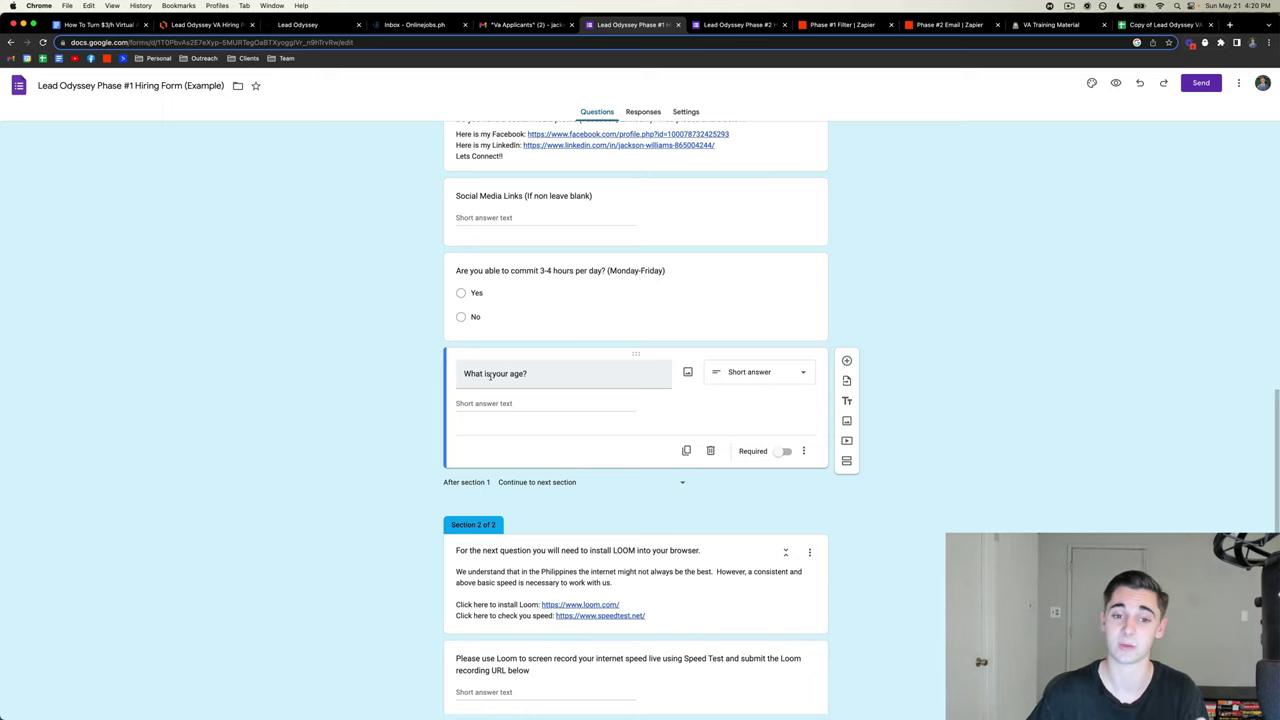
{"action": "scroll", "coordinate": [490, 375], "scroll_direction": "up", "scroll_amount": 2}
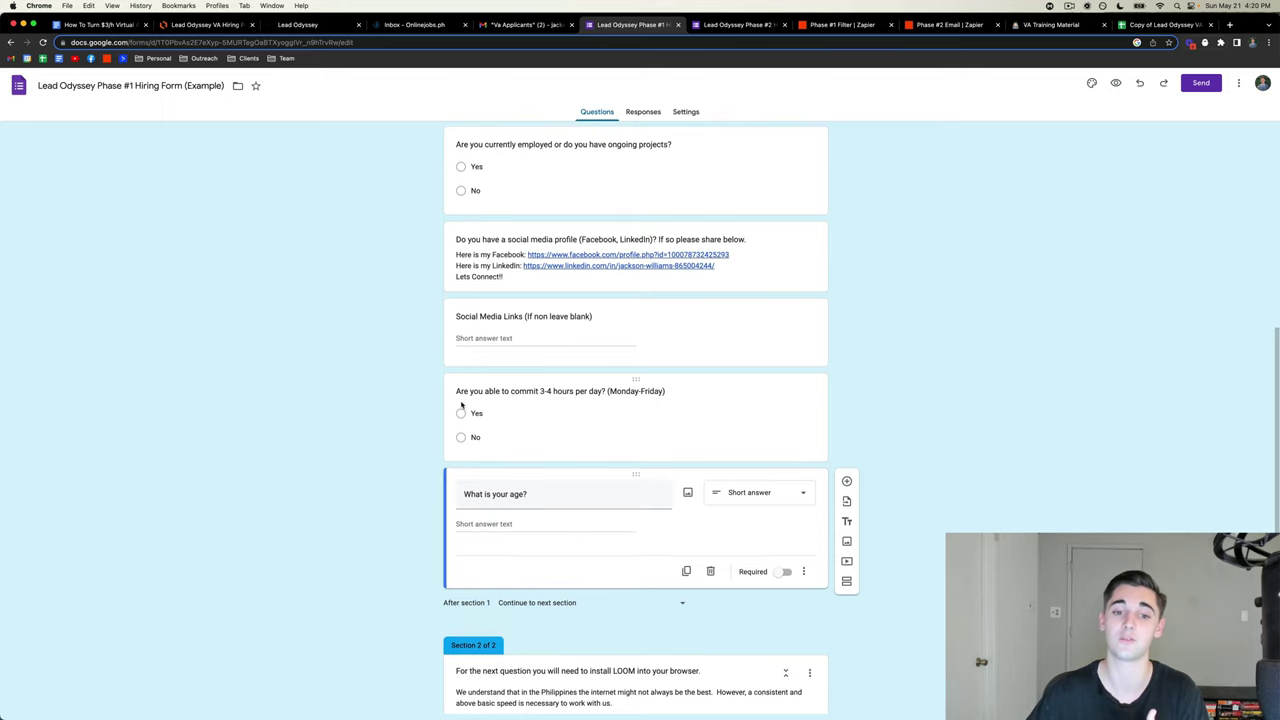
{"action": "scroll", "coordinate": [510, 407], "scroll_direction": "up", "scroll_amount": 2}
{"action": "scroll", "coordinate": [557, 285], "scroll_direction": "up", "scroll_amount": 1}
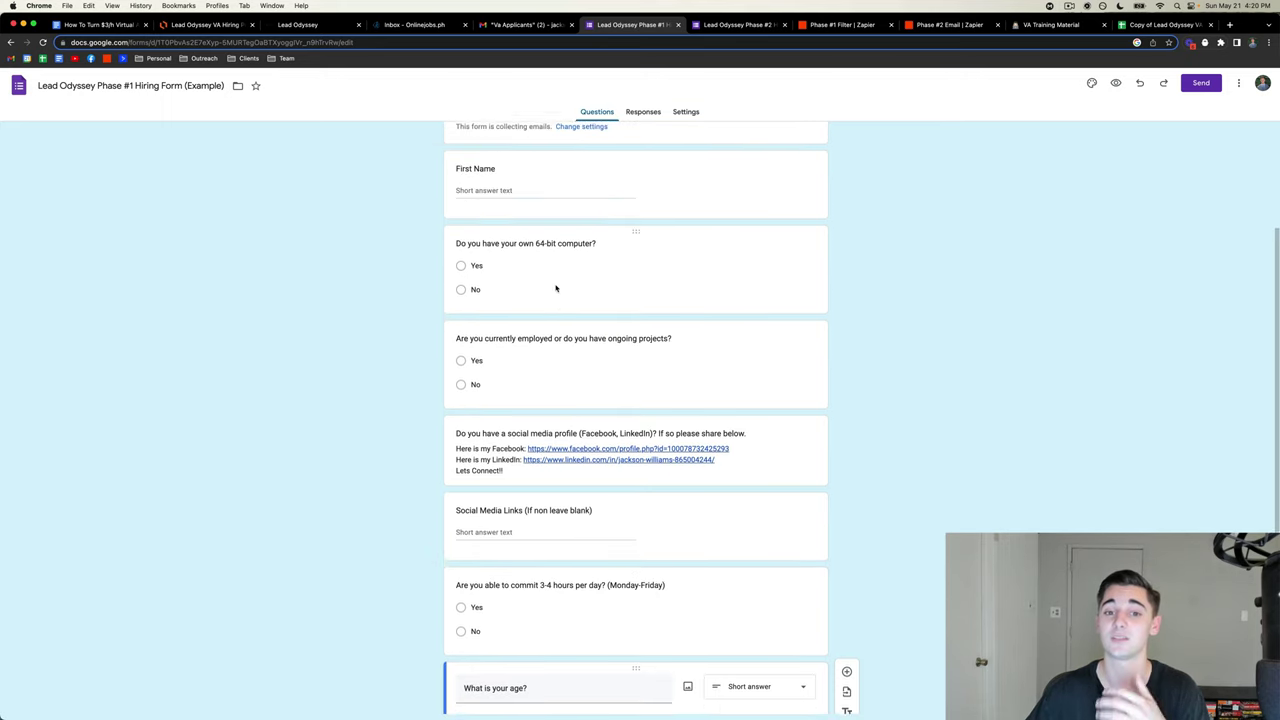
{"action": "left_click", "coordinate": [298, 25]}
- Reload the pipeline board, ignore the phone-number banner, and nudge the test applicant card
{"action": "left_click", "coordinate": [290, 260]}
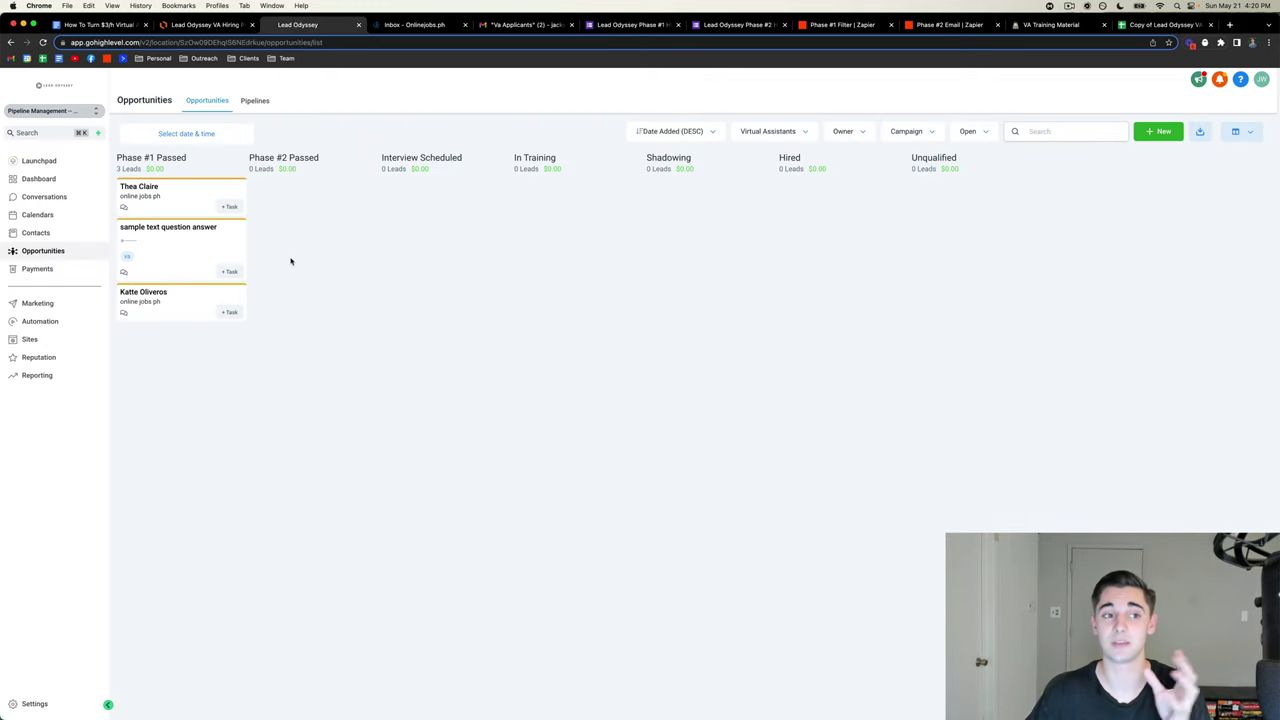
{"action": "left_click", "coordinate": [43, 42]}
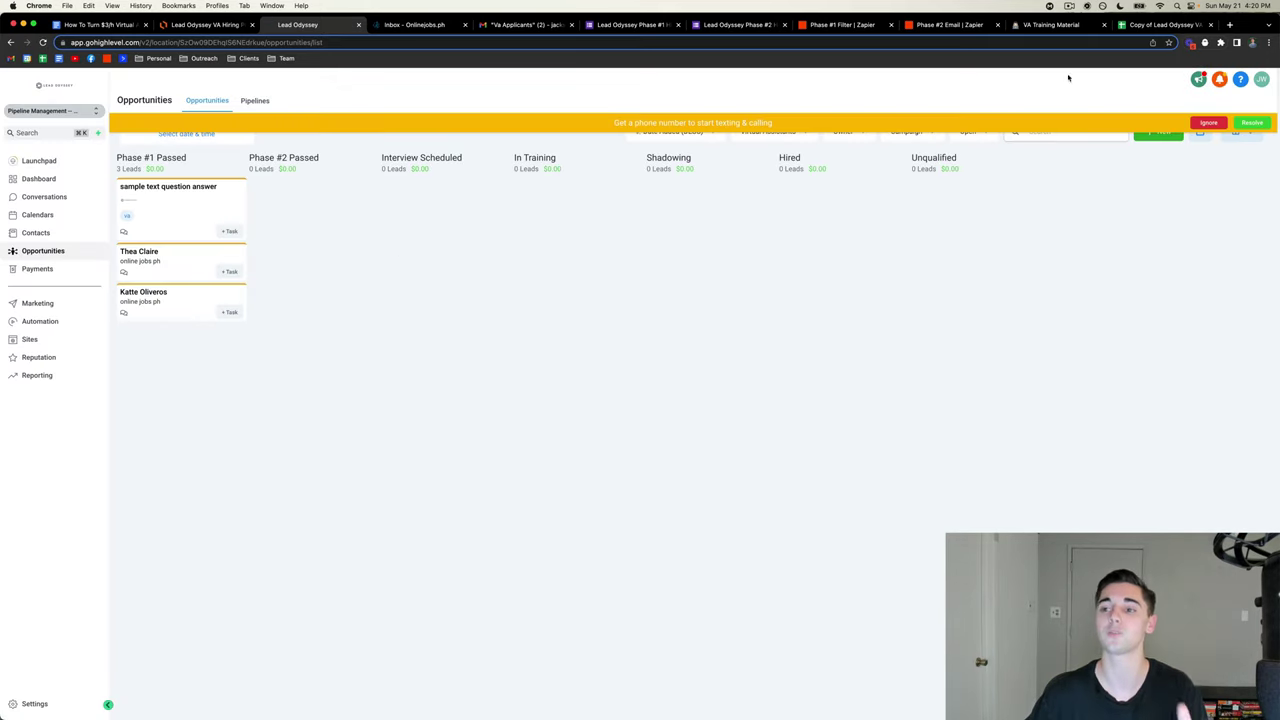
{"action": "left_click", "coordinate": [1208, 122]}
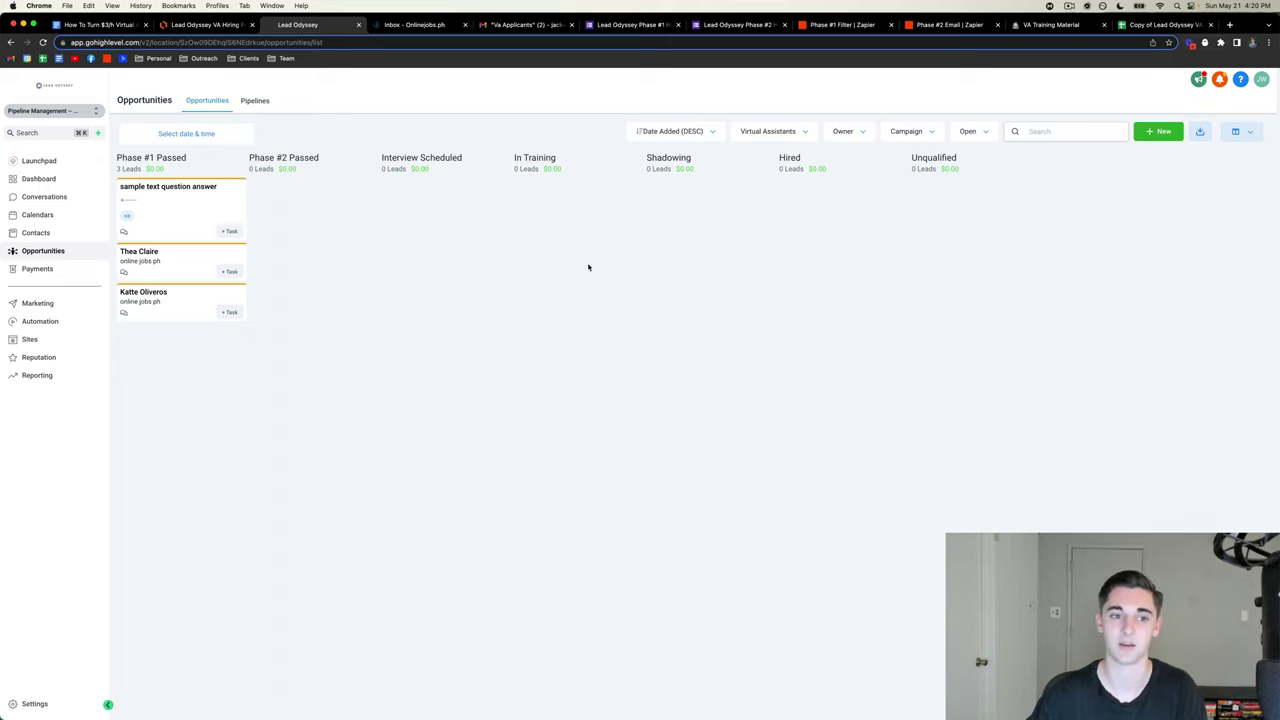
{"action": "mouse_move", "coordinate": [203, 199]}
{"action": "left_mouse_down"}
{"action": "mouse_move", "coordinate": [277, 195]}
{"action": "mouse_move", "coordinate": [163, 194]}
{"action": "mouse_move", "coordinate": [199, 186]}
{"action": "left_mouse_up"}
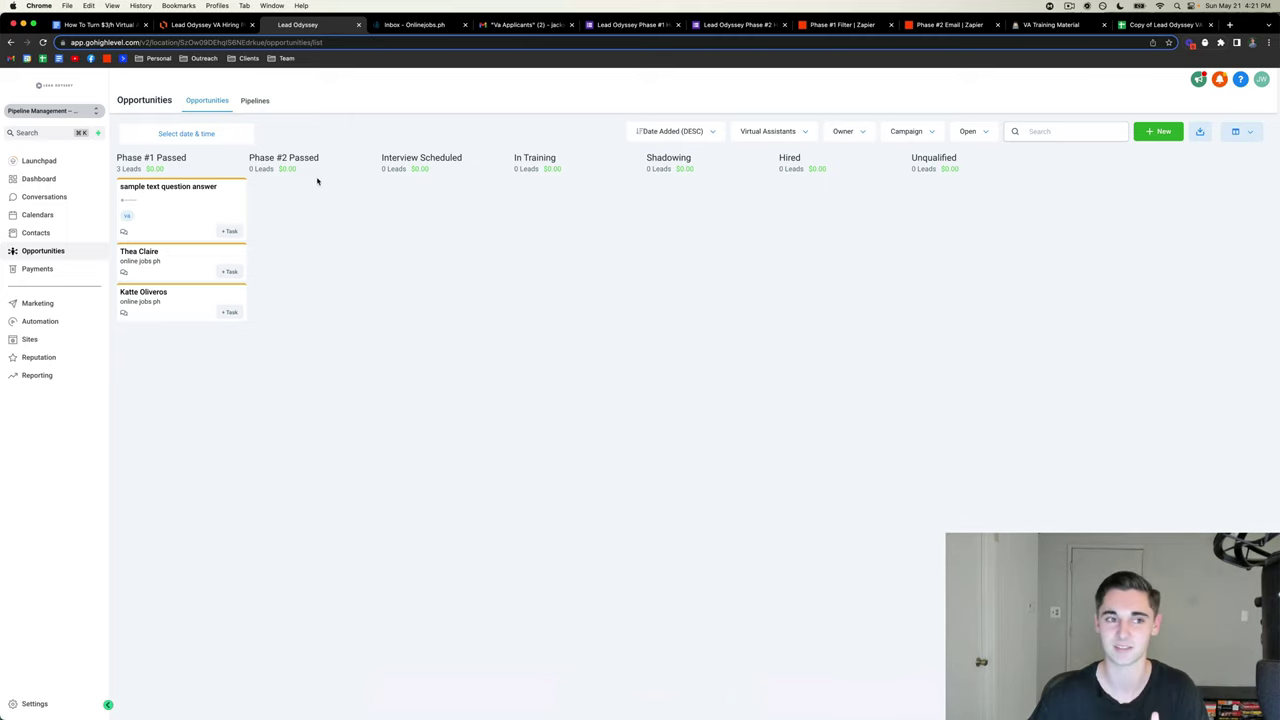
{"action": "left_click", "coordinate": [99, 25]}
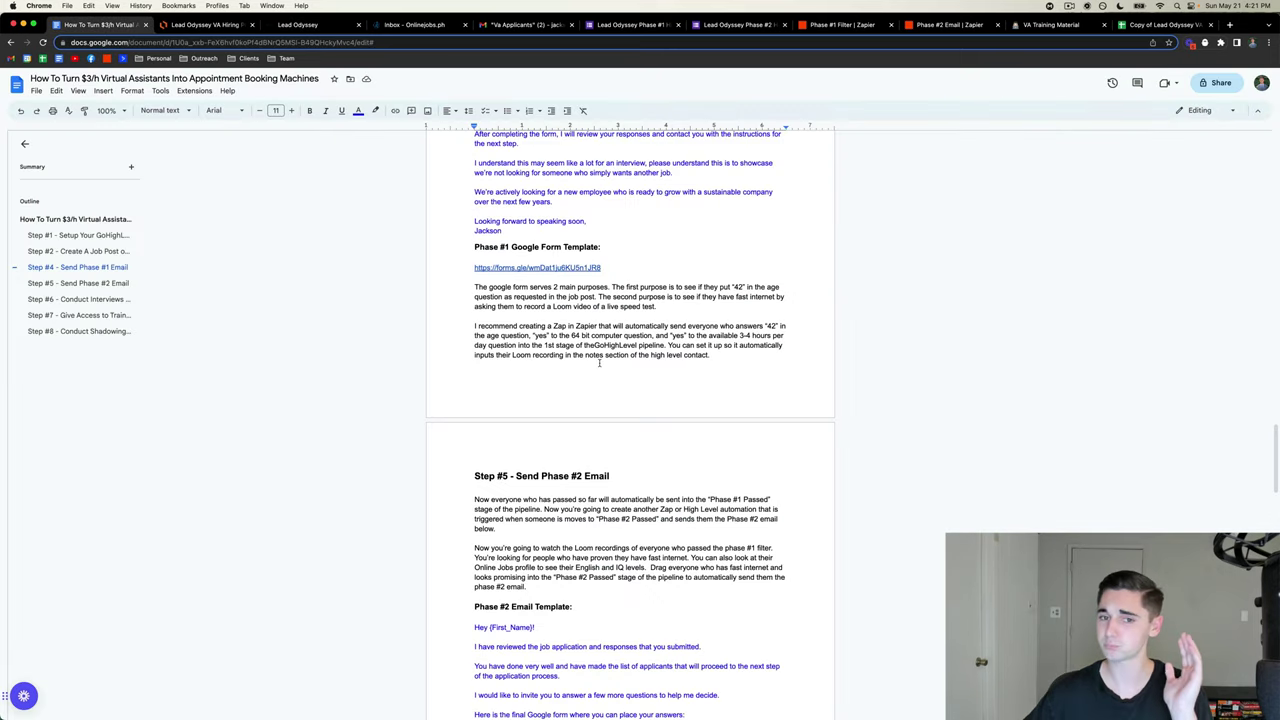
- Read the guide's Step #5 – Send Phase #2 Email, then start dragging the test card
{"action": "scroll", "coordinate": [599, 363], "scroll_direction": "down", "scroll_amount": 2}
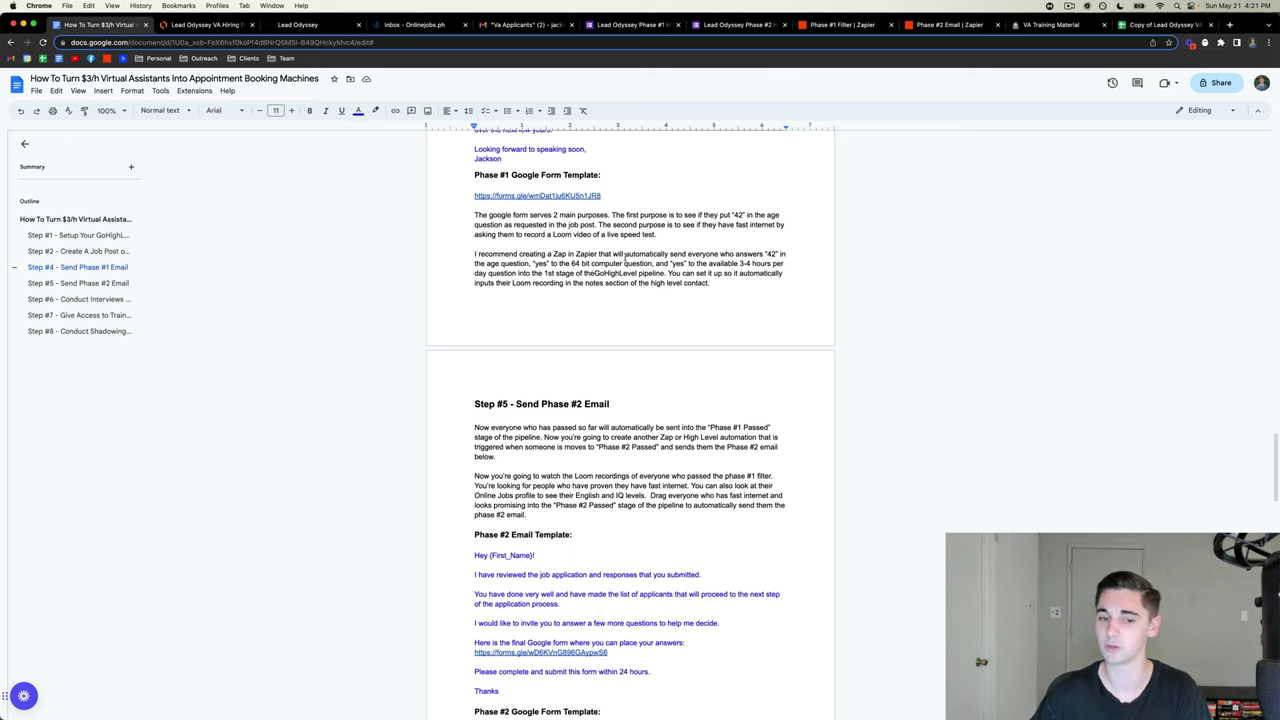
{"action": "scroll", "coordinate": [591, 296], "scroll_direction": "down", "scroll_amount": 4}
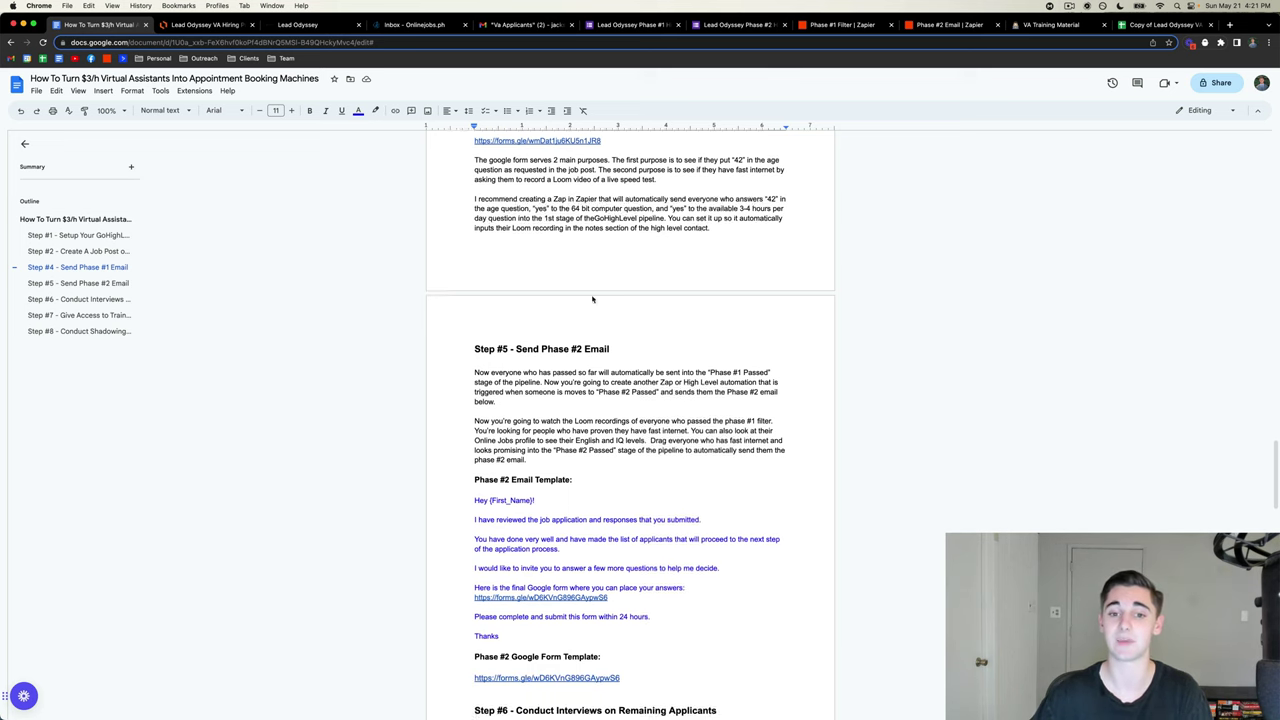
{"action": "scroll", "coordinate": [591, 296], "scroll_direction": "down", "scroll_amount": 1}
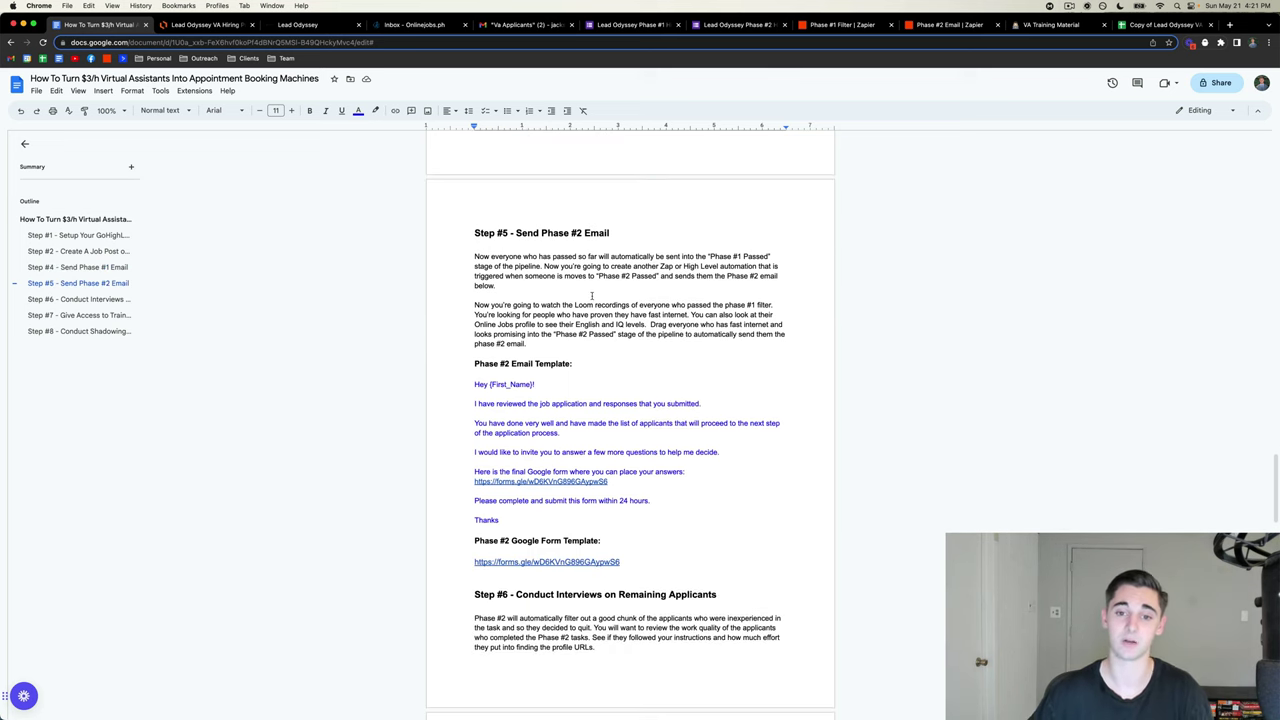
{"action": "scroll", "coordinate": [591, 296], "scroll_direction": "down", "scroll_amount": 1}
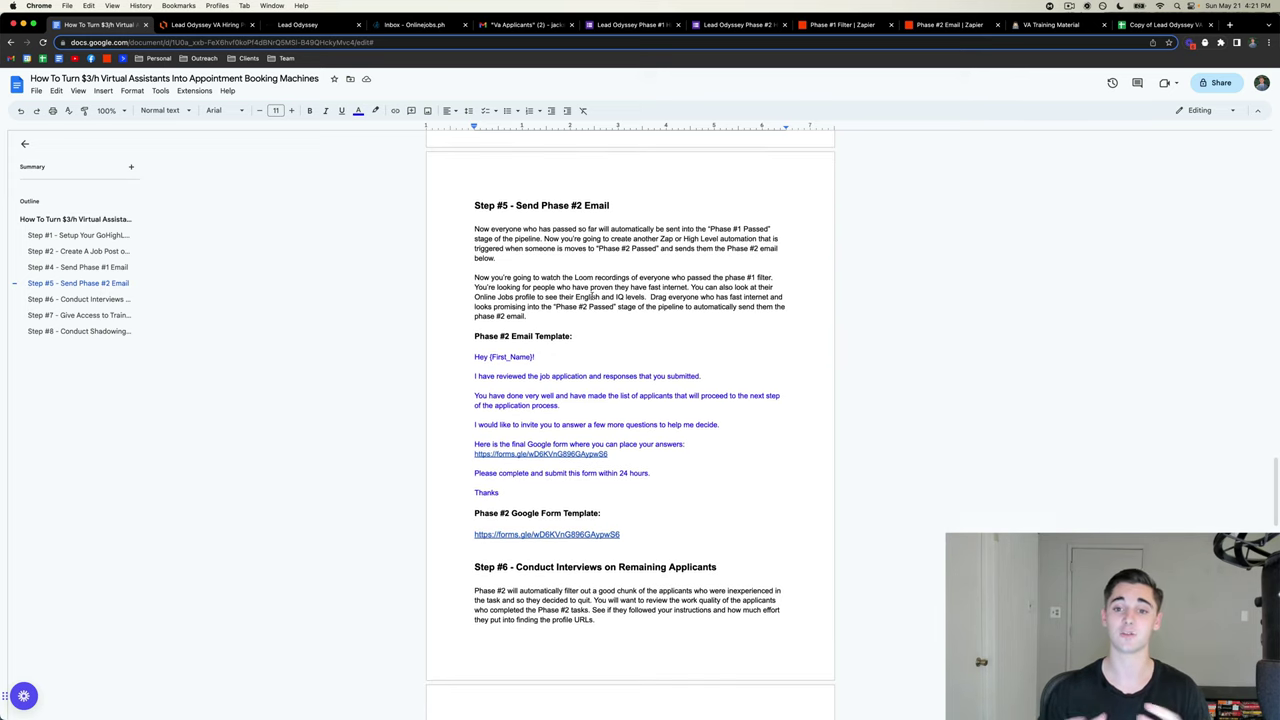
{"action": "left_click", "coordinate": [311, 26]}
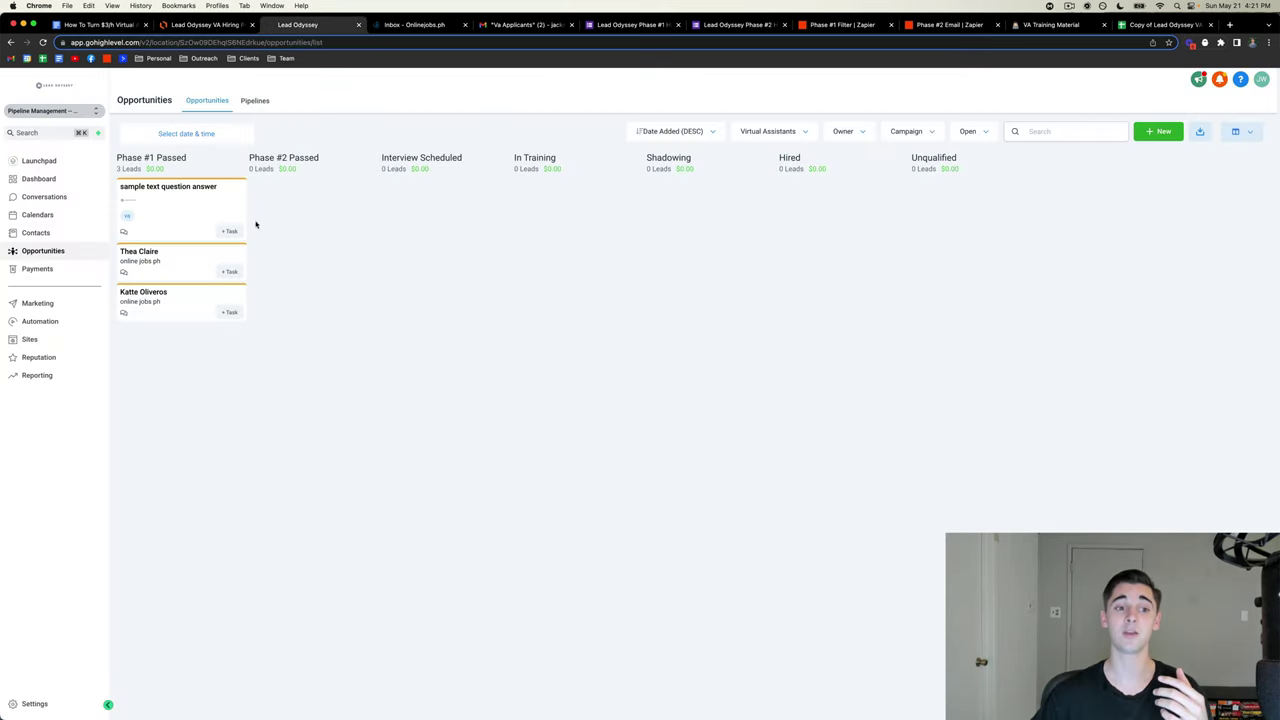
{"action": "mouse_move", "coordinate": [180, 220]}
{"action": "left_mouse_down"}
{"action": "mouse_move", "coordinate": [151, 209]}
{"action": "mouse_move", "coordinate": [178, 206]}
{"action": "left_mouse_up"}
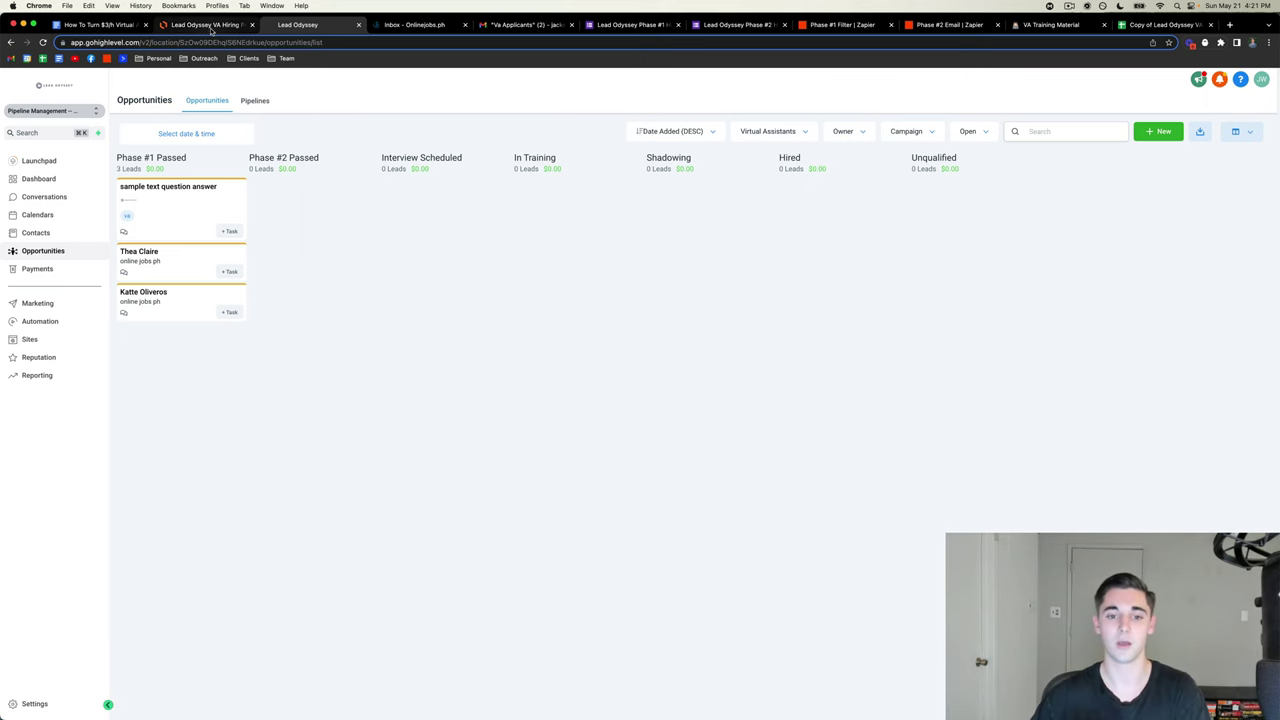
- Recheck the guide, move the test applicant into Phase #2 Passed, and open the Phase #2 Email Zap
{"action": "left_click", "coordinate": [118, 25]}
{"action": "scroll", "coordinate": [620, 358], "scroll_direction": "down", "scroll_amount": 1}
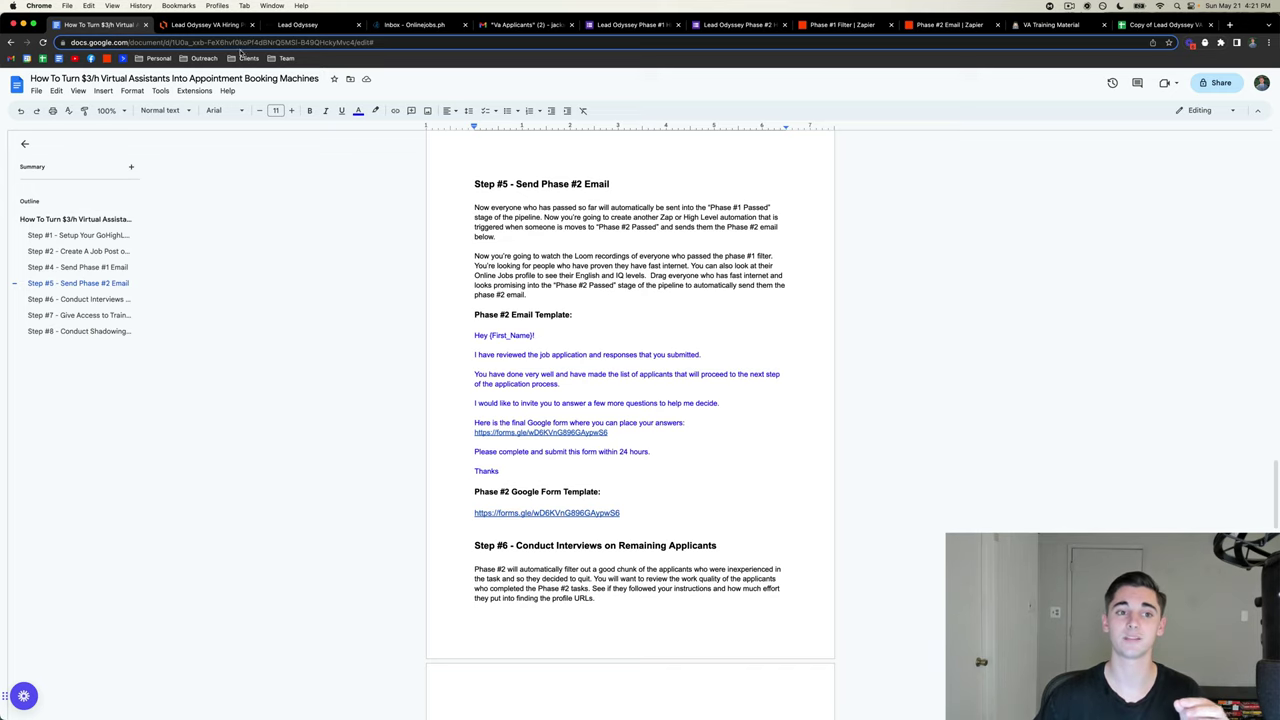
{"action": "left_click", "coordinate": [300, 24]}
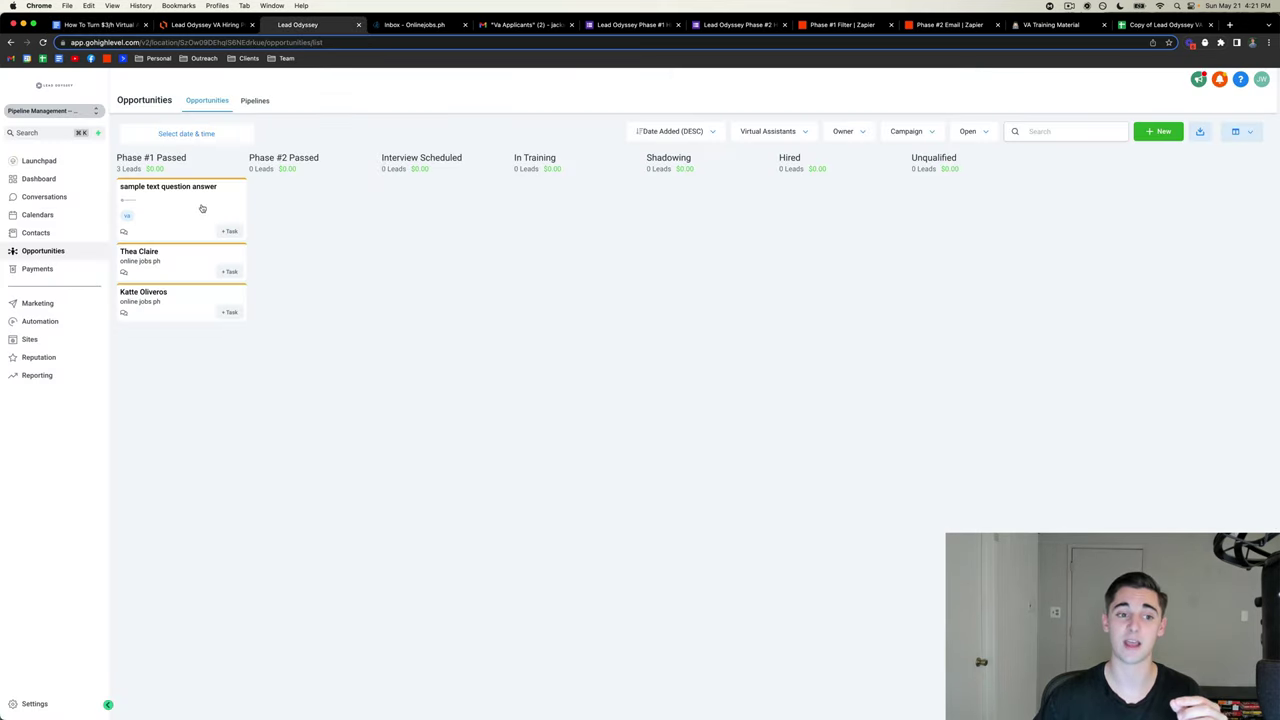
{"action": "left_click_drag", "start_coordinate": [199, 210], "coordinate": [300, 205]}
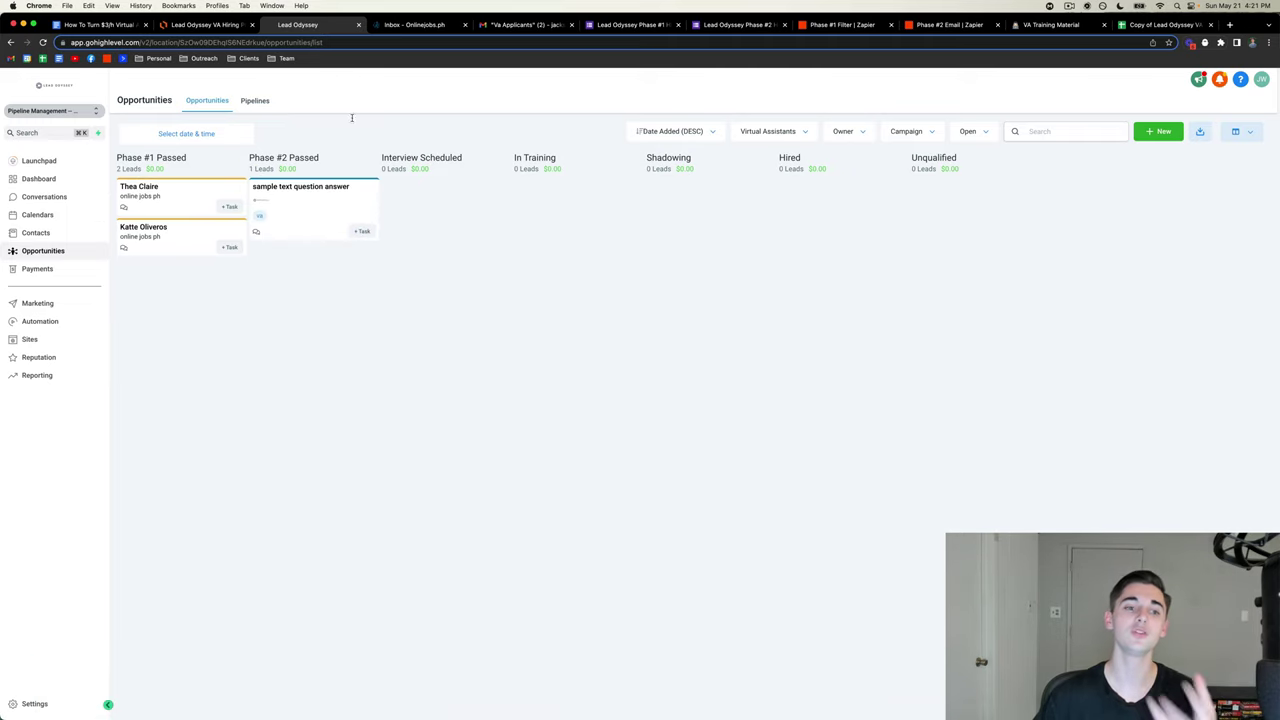
{"action": "left_click", "coordinate": [980, 22]}
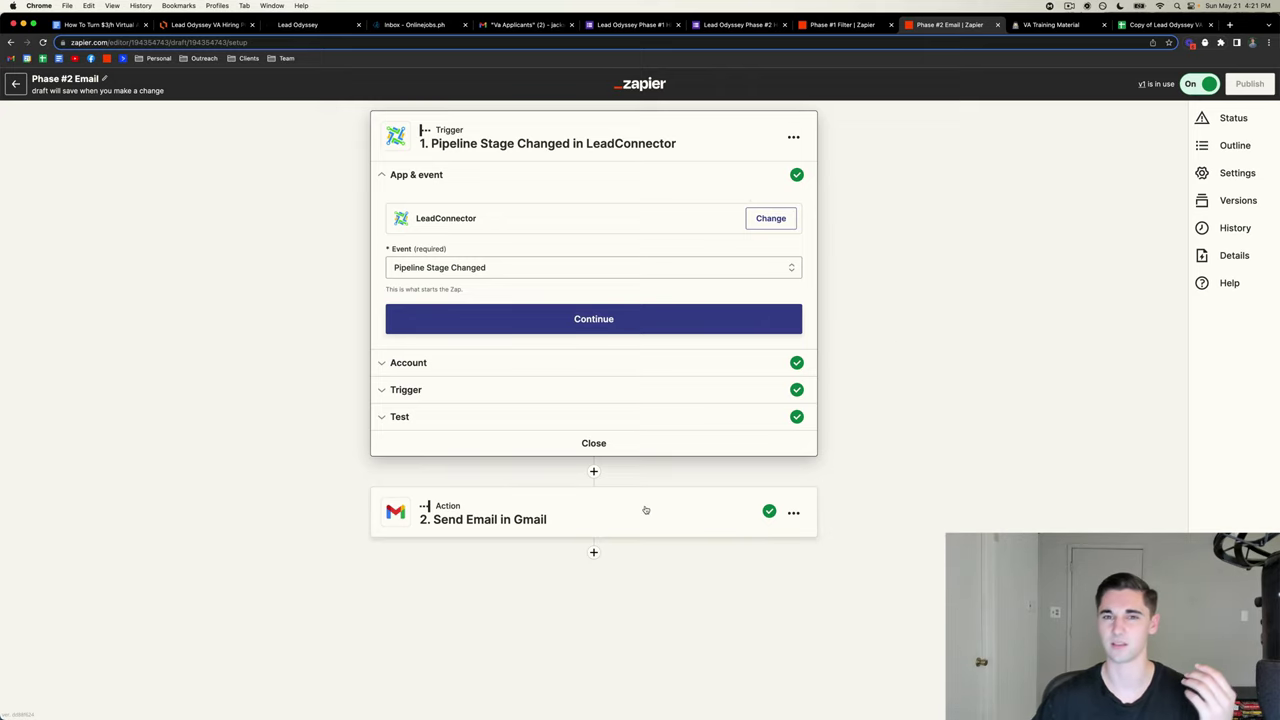
- Set the LeadConnector trigger to fire when a lead moves to Phase #2 Passed
{"action": "left_click", "coordinate": [547, 530]}
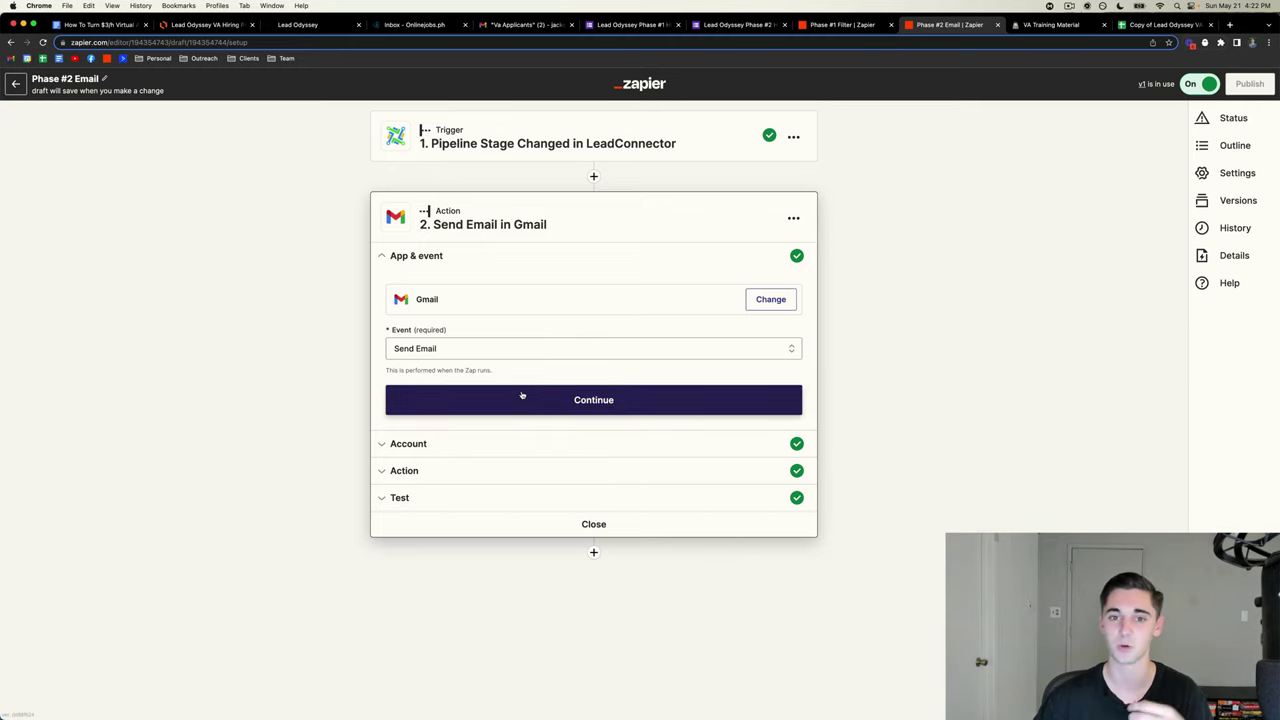
{"action": "left_click", "coordinate": [523, 142]}
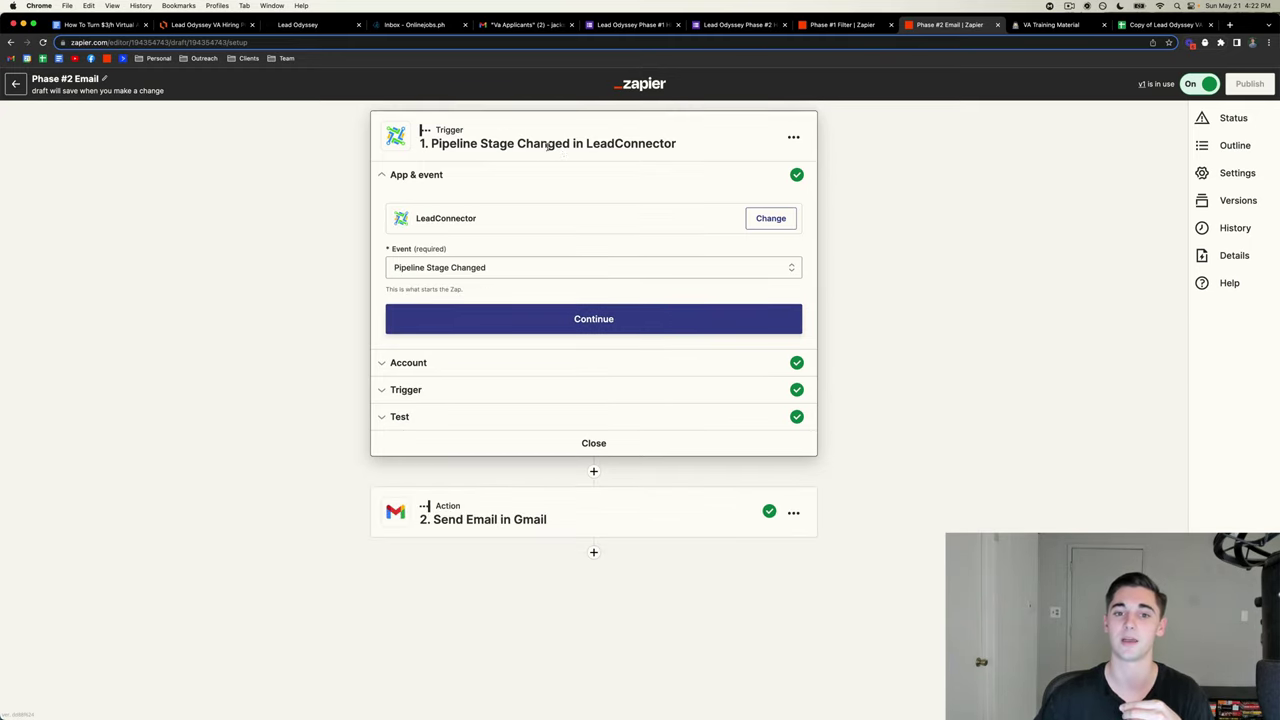
{"action": "left_click", "coordinate": [485, 323]}
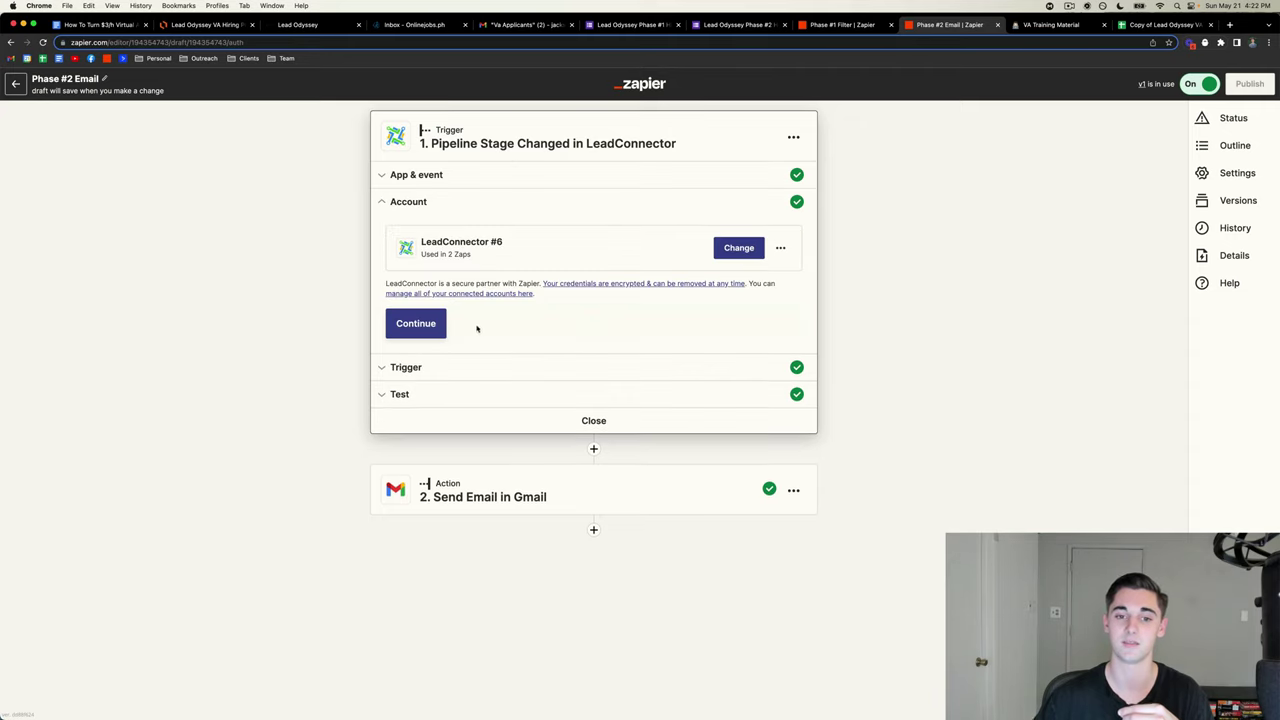
{"action": "left_click", "coordinate": [423, 316]}
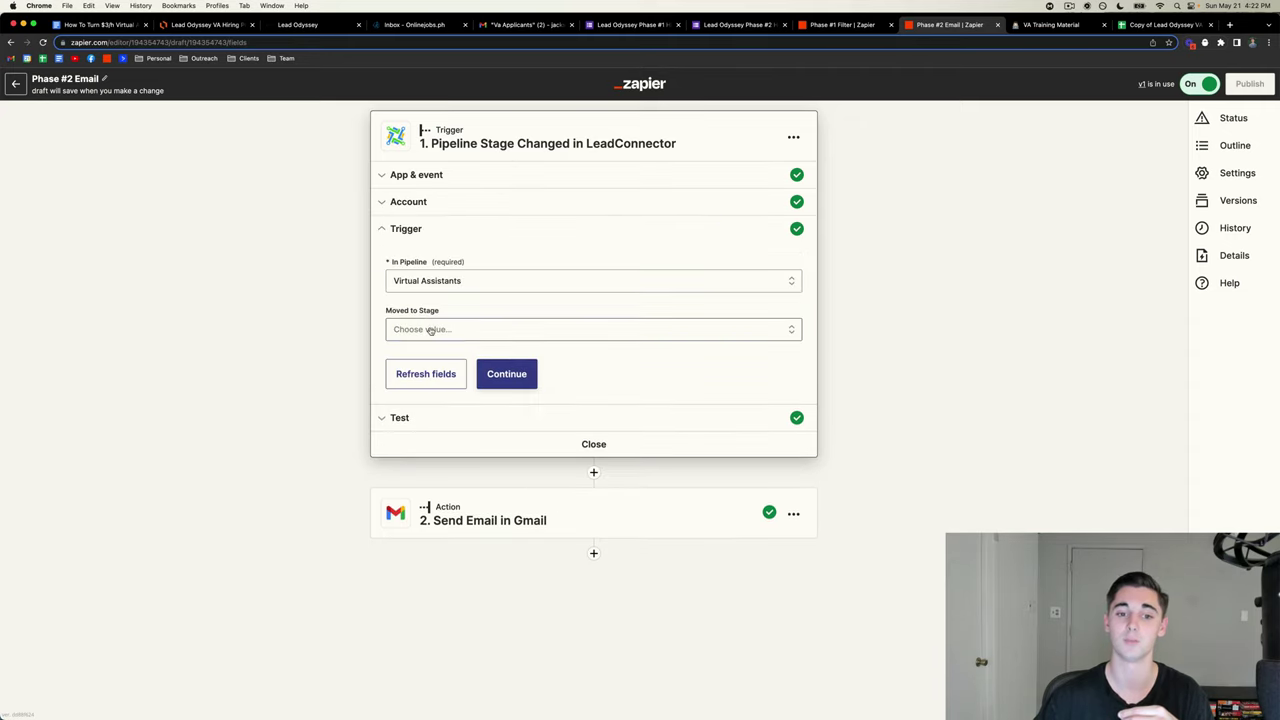
{"action": "left_click", "coordinate": [430, 330]}
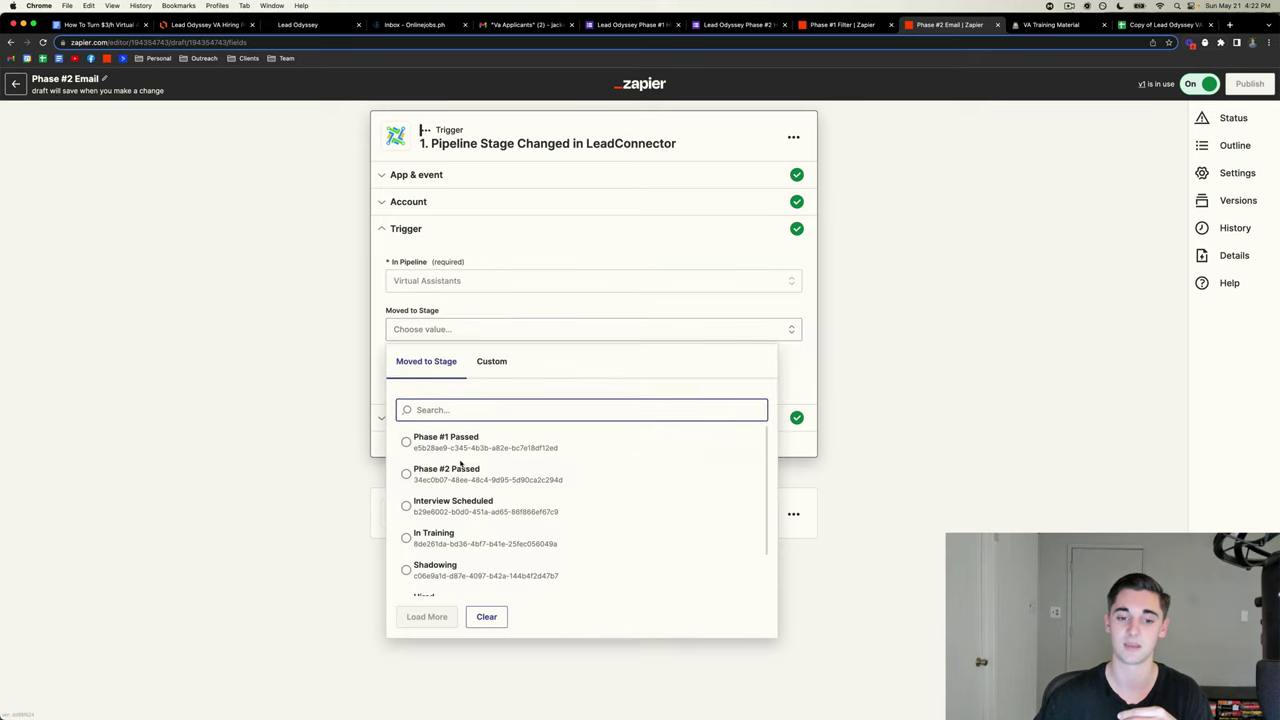
{"action": "left_click", "coordinate": [464, 472]}
{"action": "left_click", "coordinate": [506, 373]}
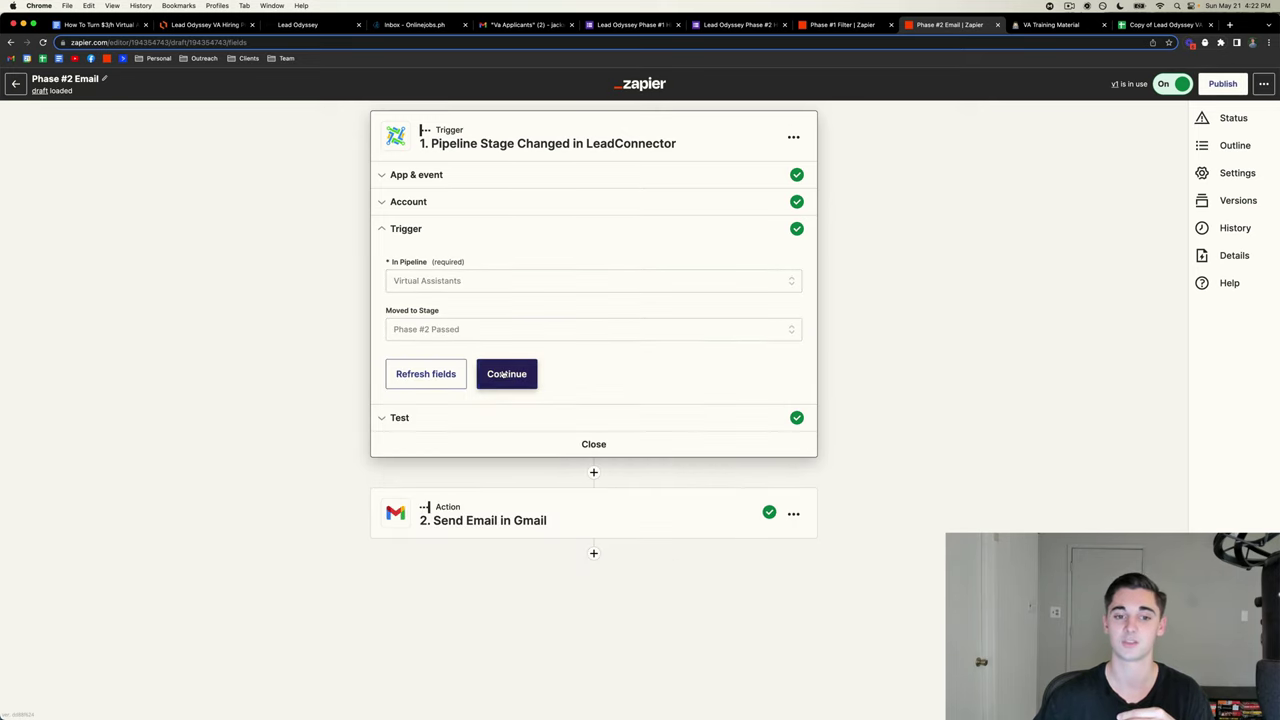
{"action": "scroll", "coordinate": [633, 548], "scroll_direction": "down", "scroll_amount": 5}
{"action": "left_click", "coordinate": [600, 608]}
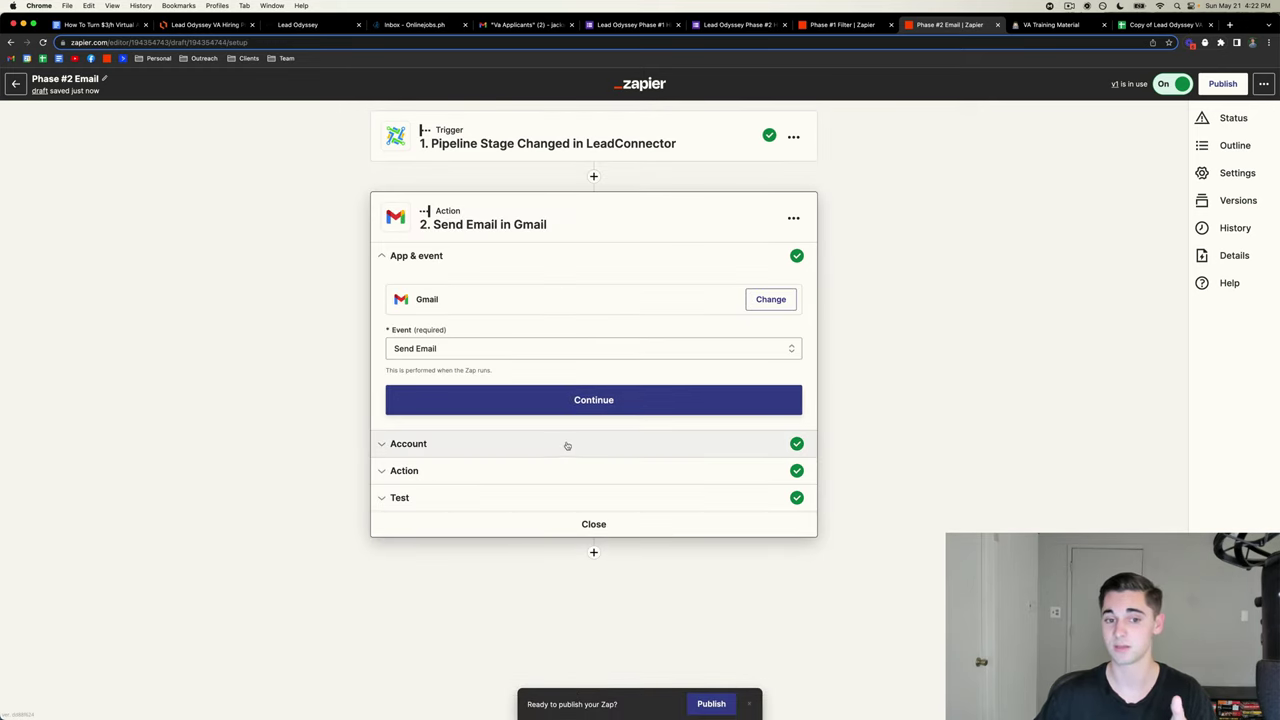
- Check the Gmail step's recipient and 'Appointment Setter Phase #2' subject, then bring up the hiring guide
{"action": "left_click", "coordinate": [472, 405]}
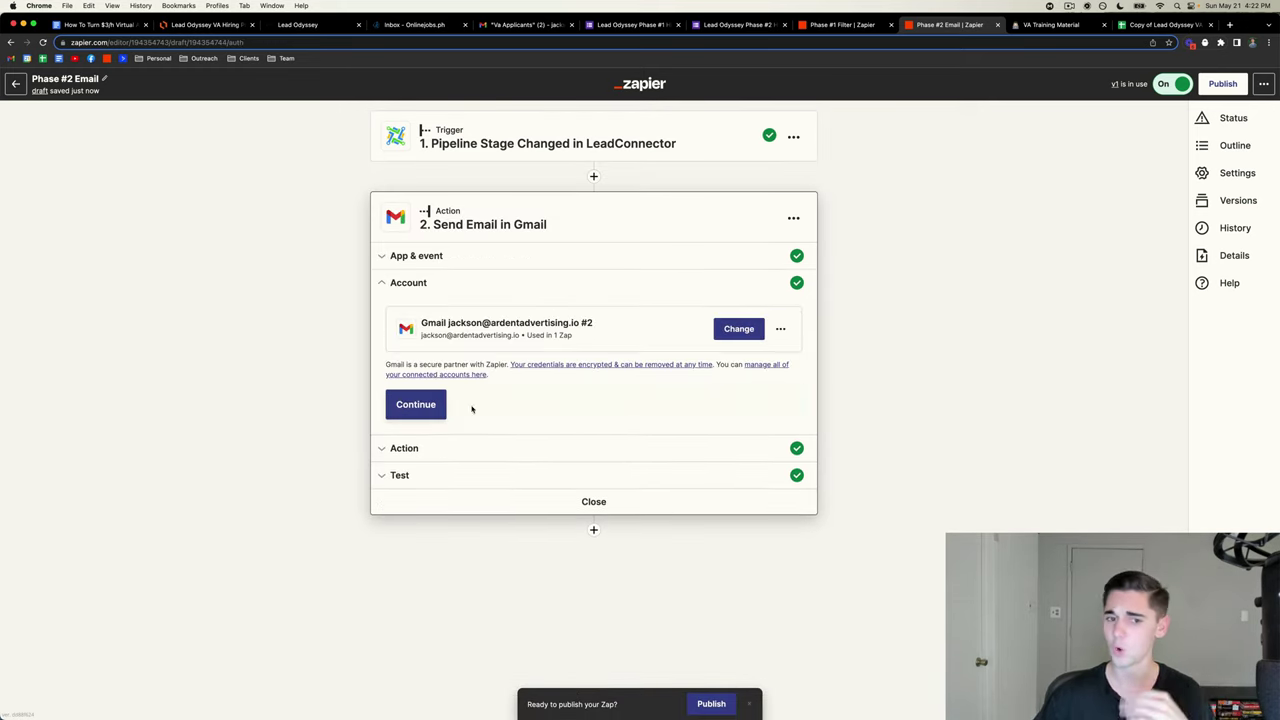
{"action": "left_click", "coordinate": [414, 405]}
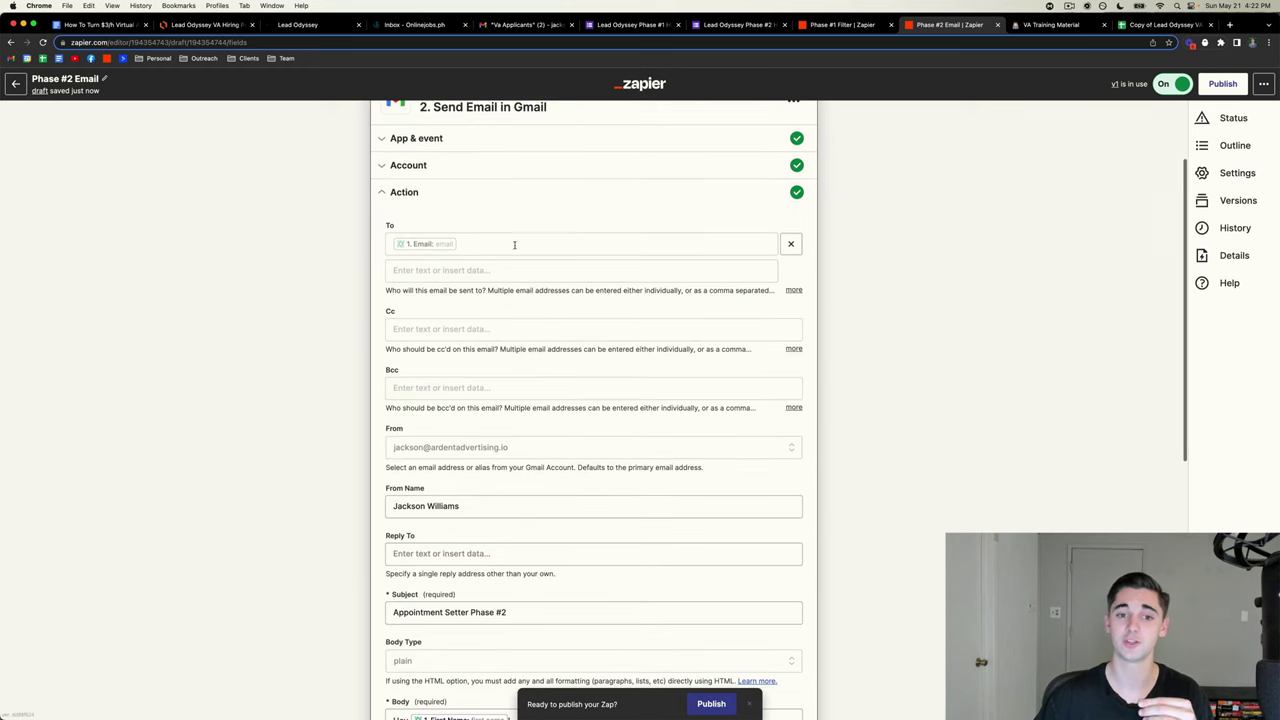
{"action": "left_click", "coordinate": [456, 246]}
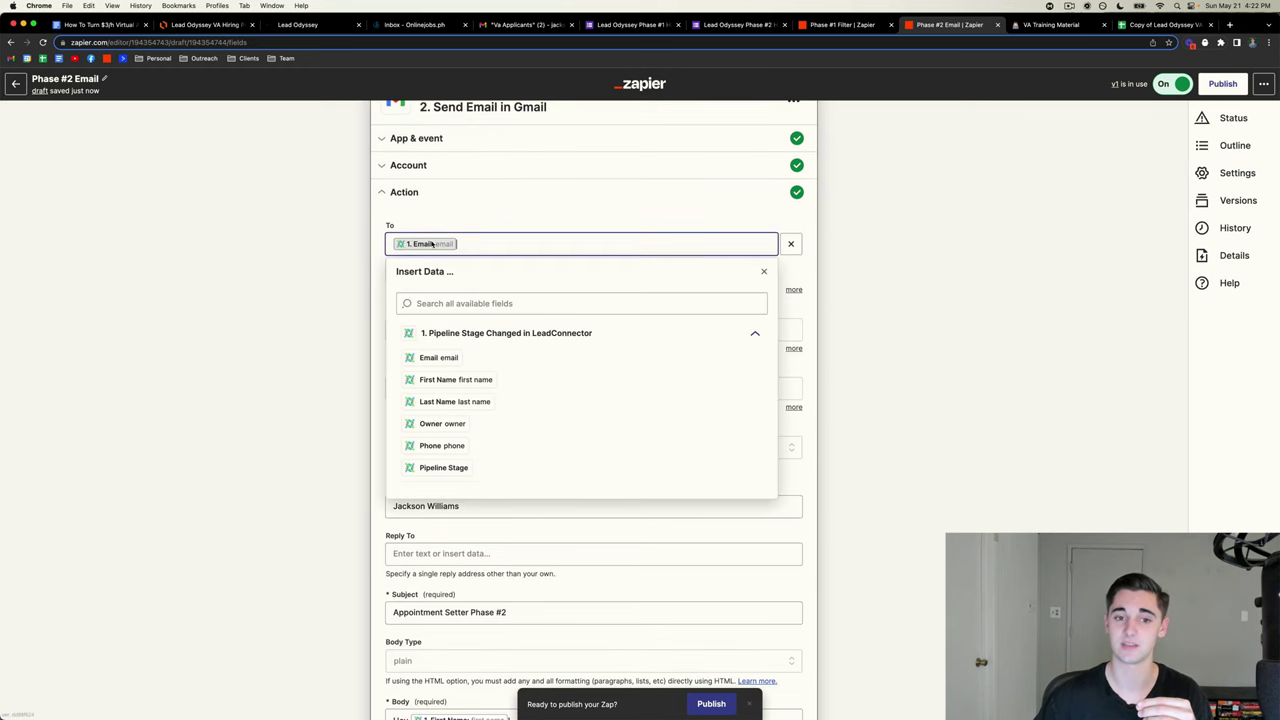
{"action": "left_click", "coordinate": [214, 240]}
{"action": "scroll", "coordinate": [385, 259], "scroll_direction": "down", "scroll_amount": 2}
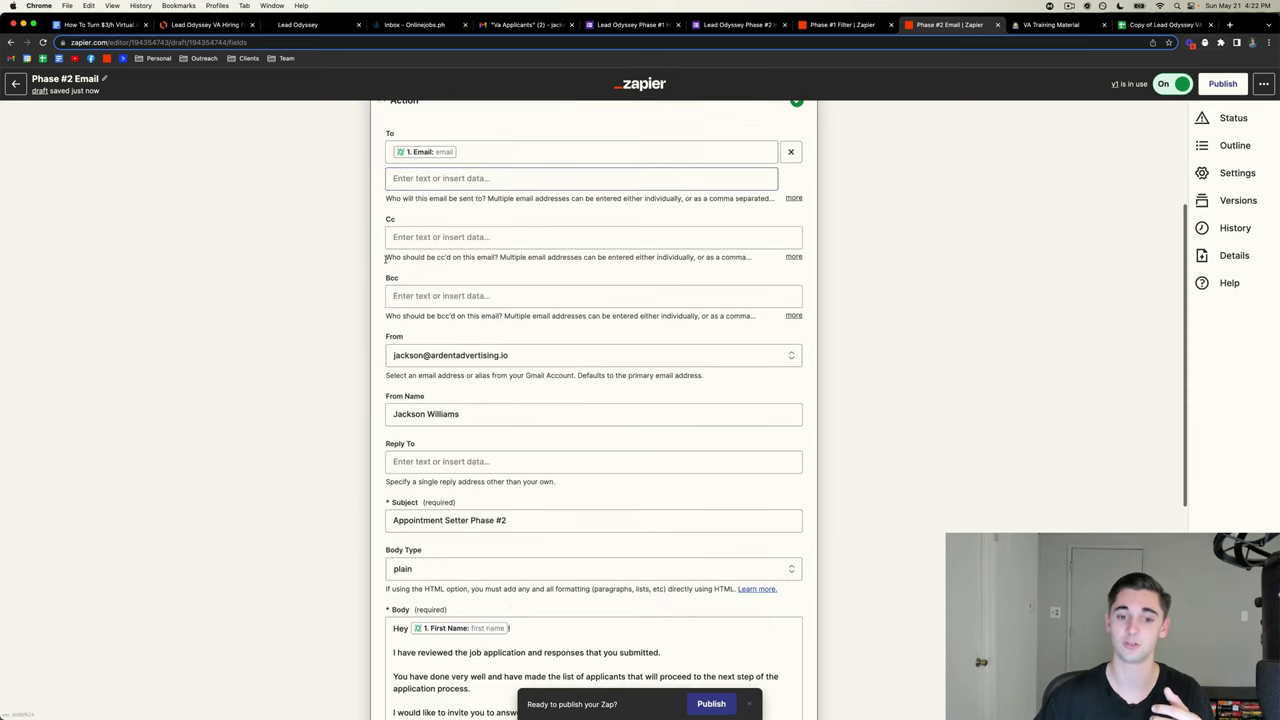
{"action": "scroll", "coordinate": [455, 358], "scroll_direction": "down", "scroll_amount": 2}
{"action": "scroll", "coordinate": [455, 358], "scroll_direction": "down", "scroll_amount": 2}
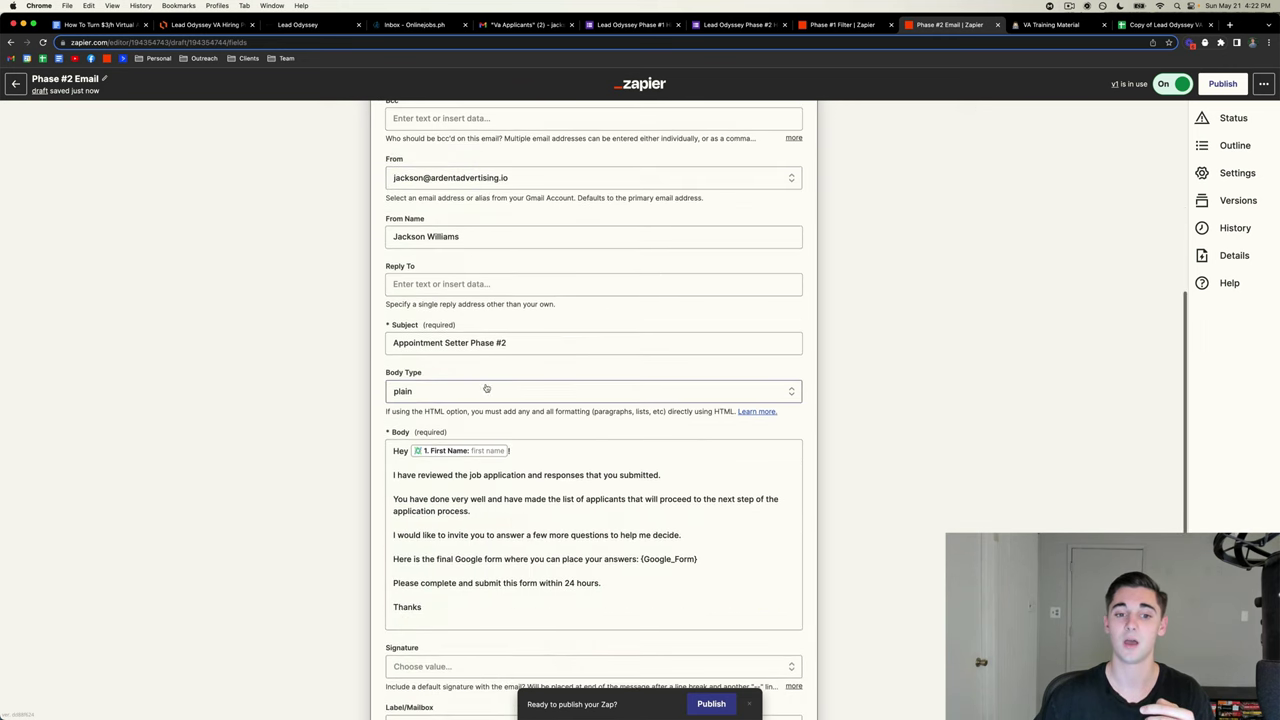
{"action": "left_click", "coordinate": [555, 344]}
{"action": "left_click", "coordinate": [368, 348]}
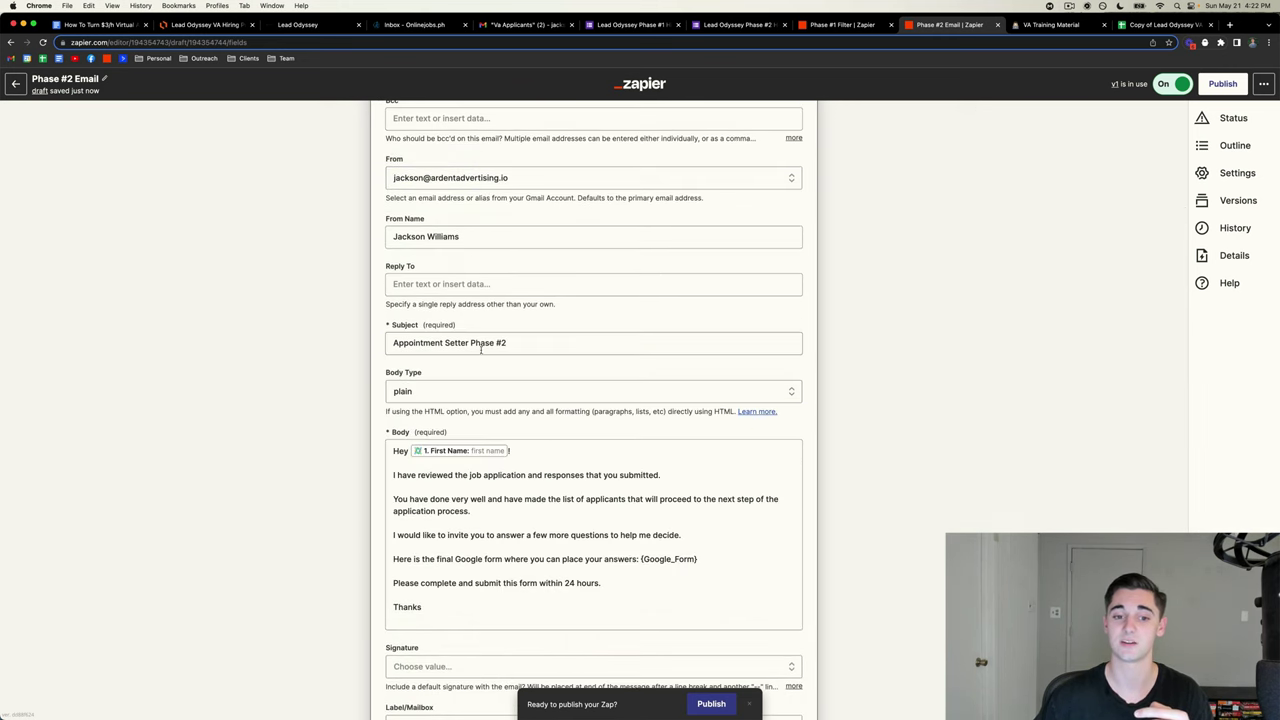
{"action": "scroll", "coordinate": [464, 352], "scroll_direction": "down", "scroll_amount": 2}
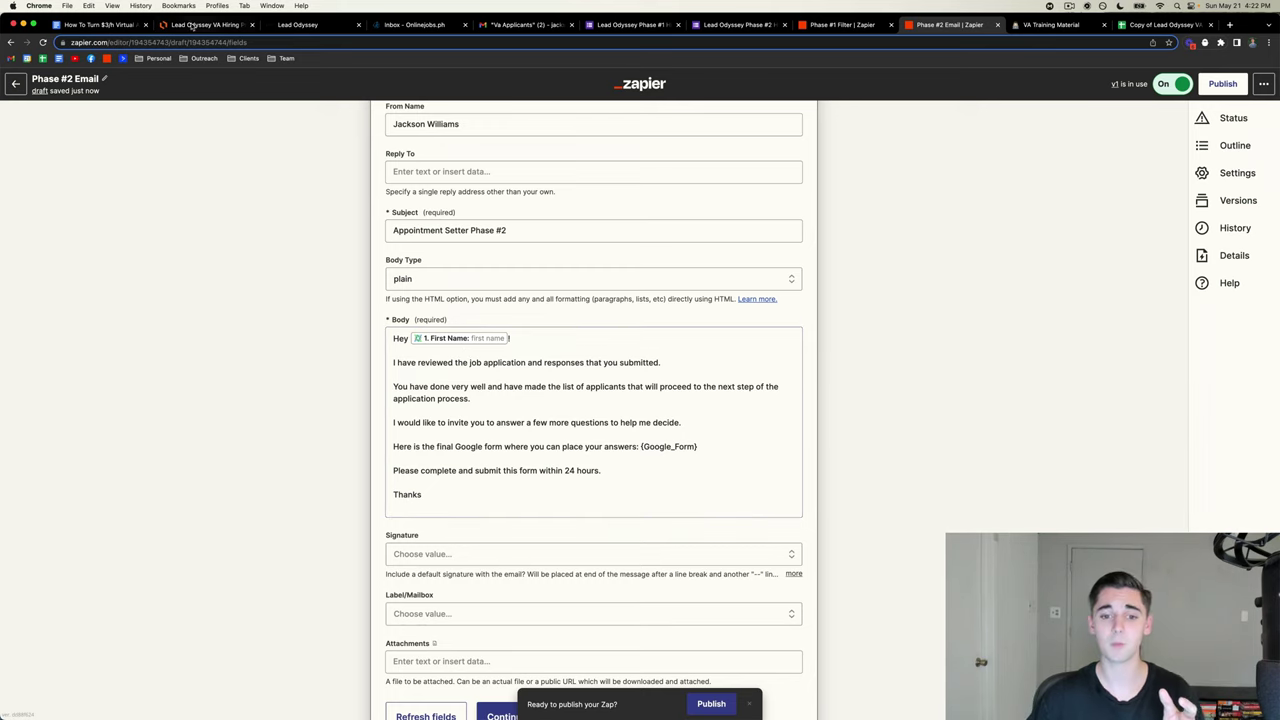
{"action": "left_click", "coordinate": [76, 26]}
{"action": "scroll", "coordinate": [588, 310], "scroll_direction": "down", "scroll_amount": 2}
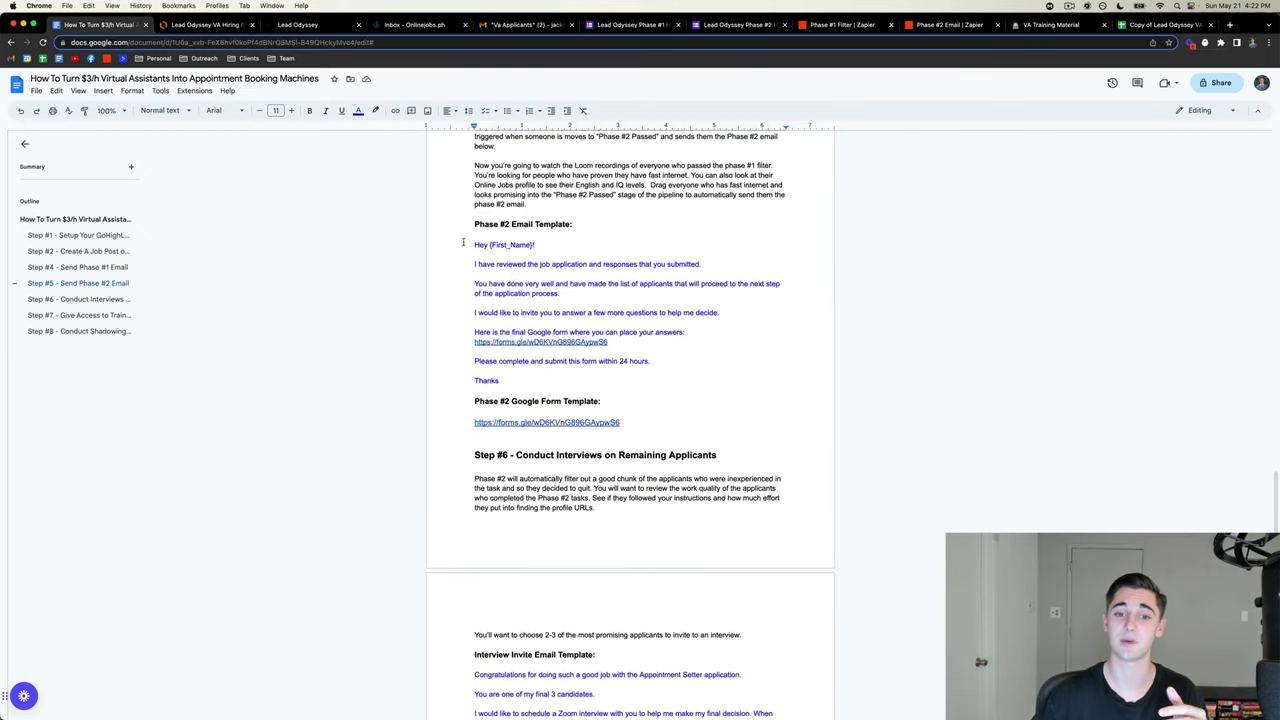
{"action": "left_click_drag", "start_coordinate": [463, 242], "coordinate": [648, 387]}
{"action": "left_click", "coordinate": [647, 388]}
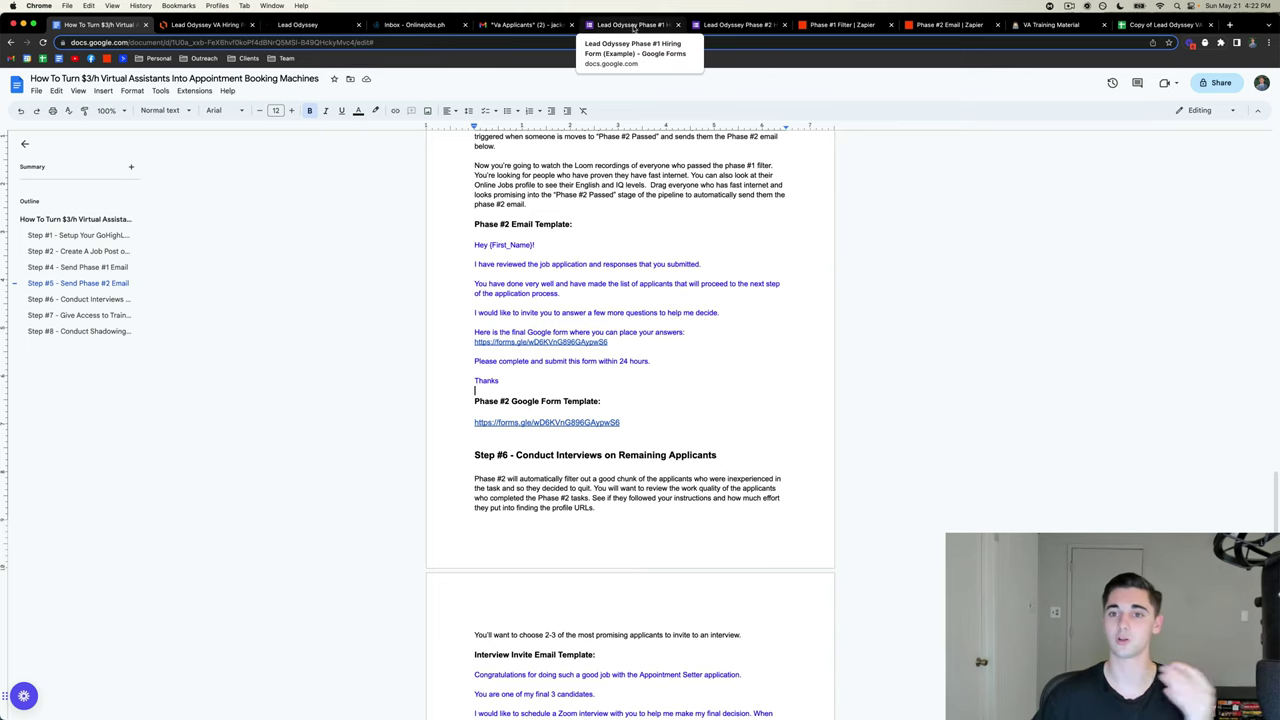
{"action": "left_click", "coordinate": [945, 24]}
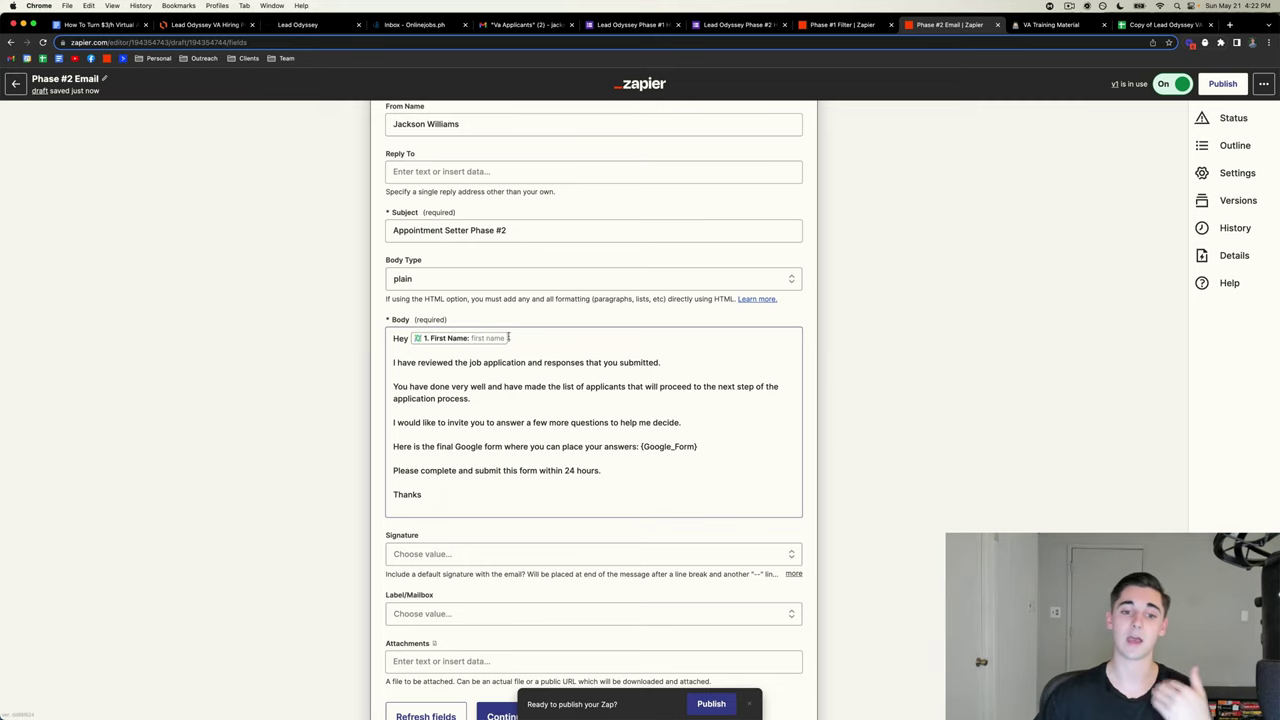
{"action": "scroll", "coordinate": [570, 313], "scroll_direction": "down", "scroll_amount": 1}
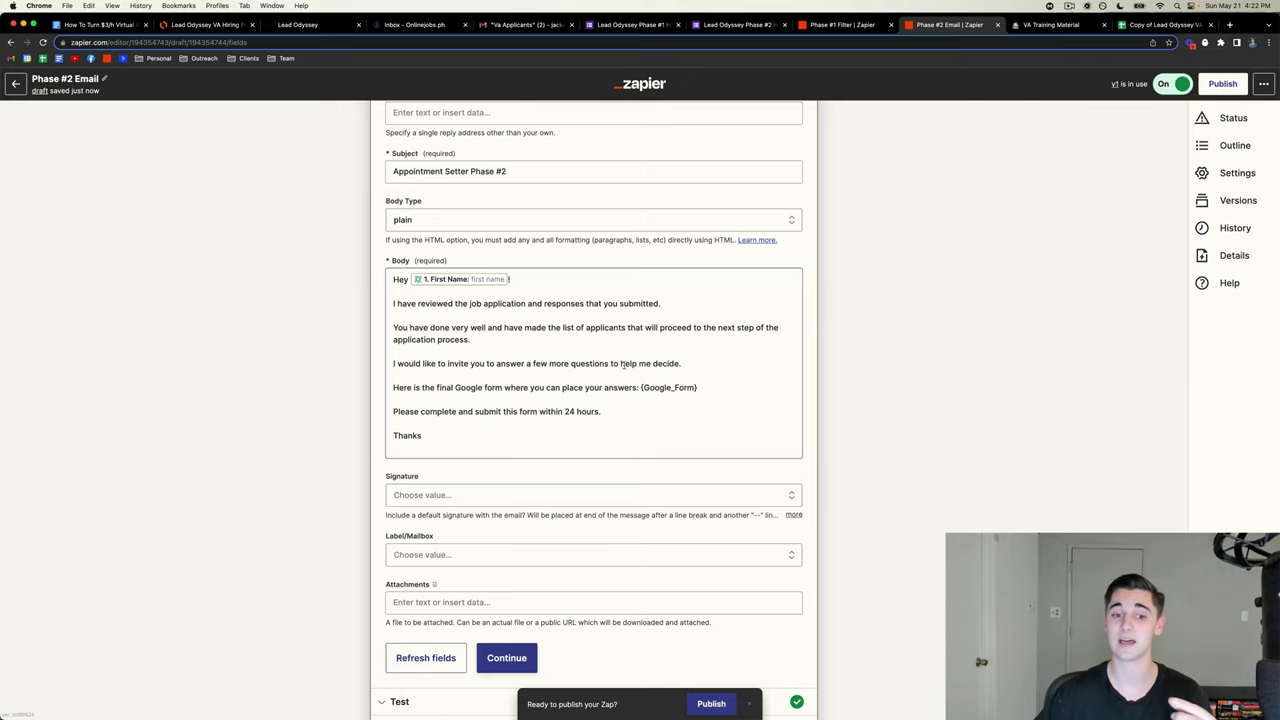
{"action": "scroll", "coordinate": [646, 370], "scroll_direction": "down", "scroll_amount": 1}
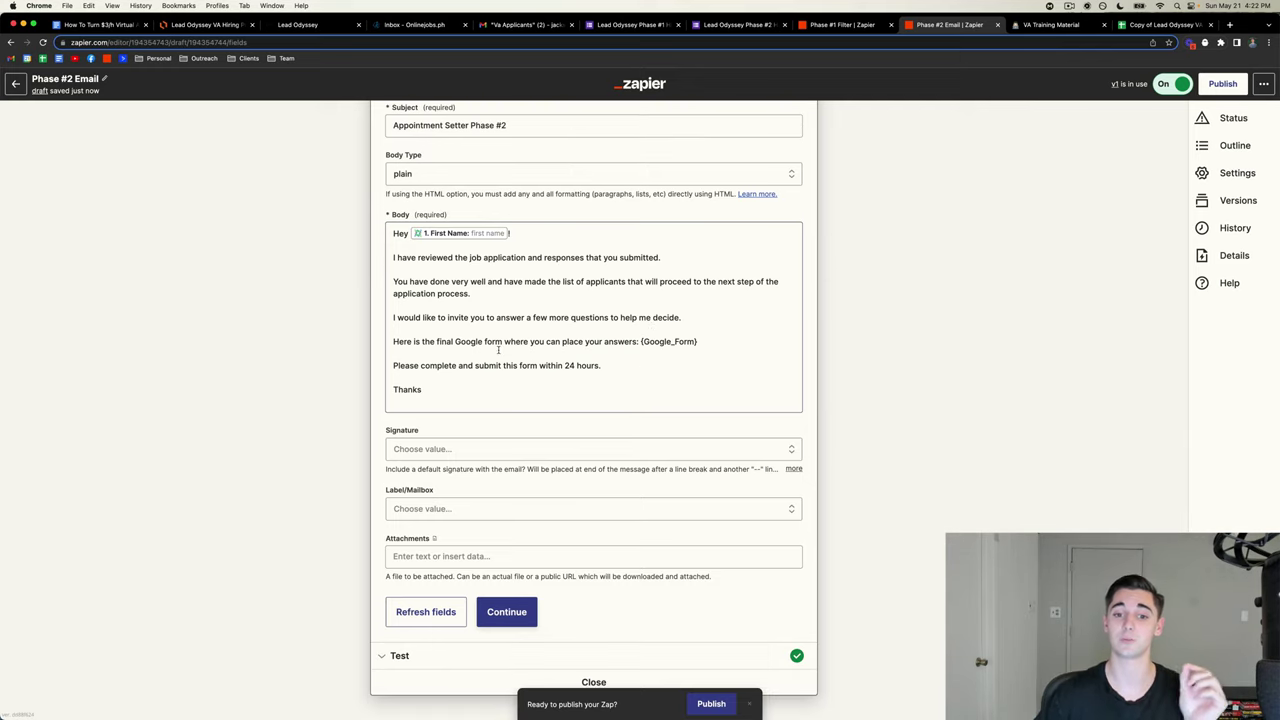
- Replace the {Google_Form} placeholder in the email body with the Phase #2 Google Form link
{"action": "left_click_drag", "start_coordinate": [708, 341], "coordinate": [641, 341]}
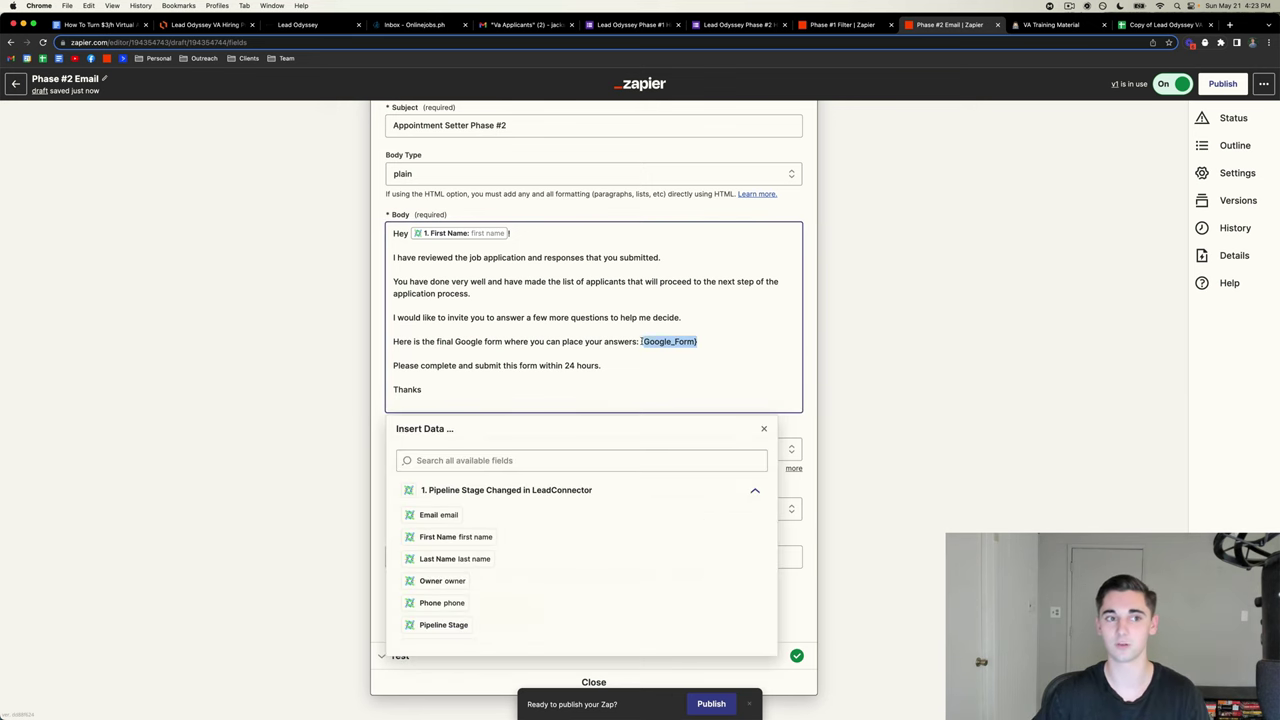
{"action": "left_click", "coordinate": [100, 24]}
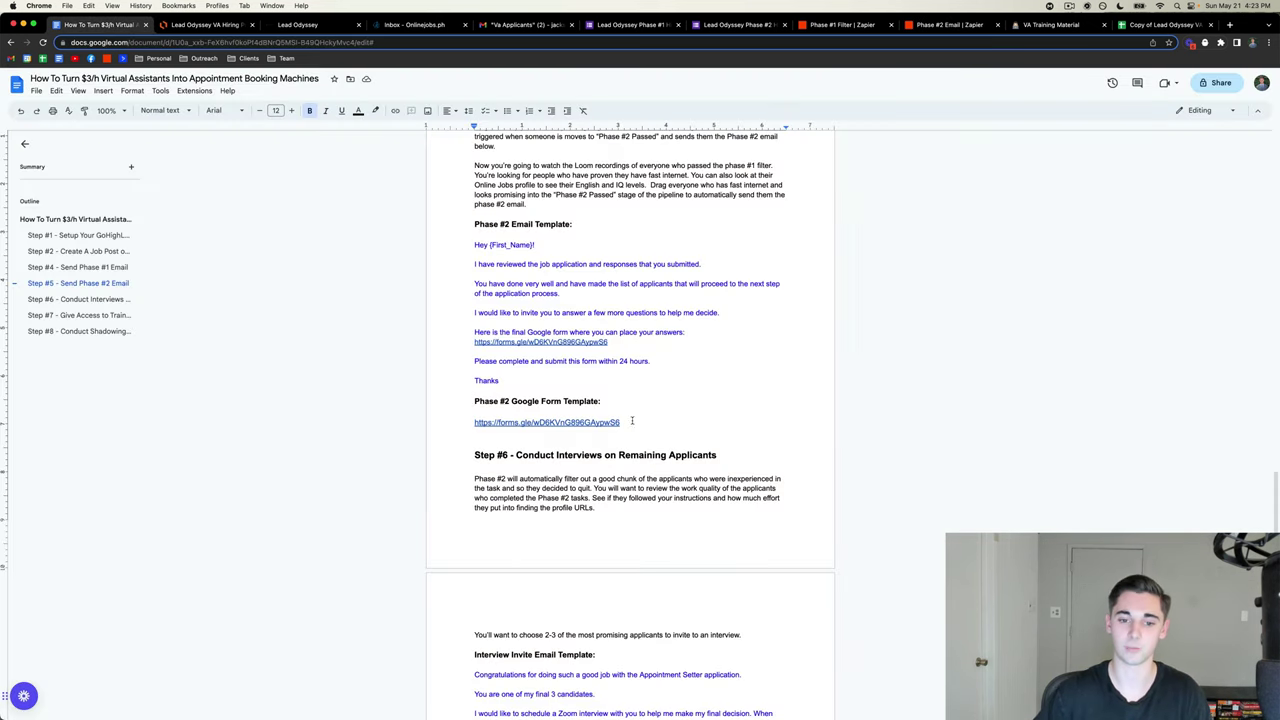
{"action": "left_click_drag", "start_coordinate": [632, 421], "coordinate": [474, 422]}
{"action": "key", "text": "ctrl+c"}
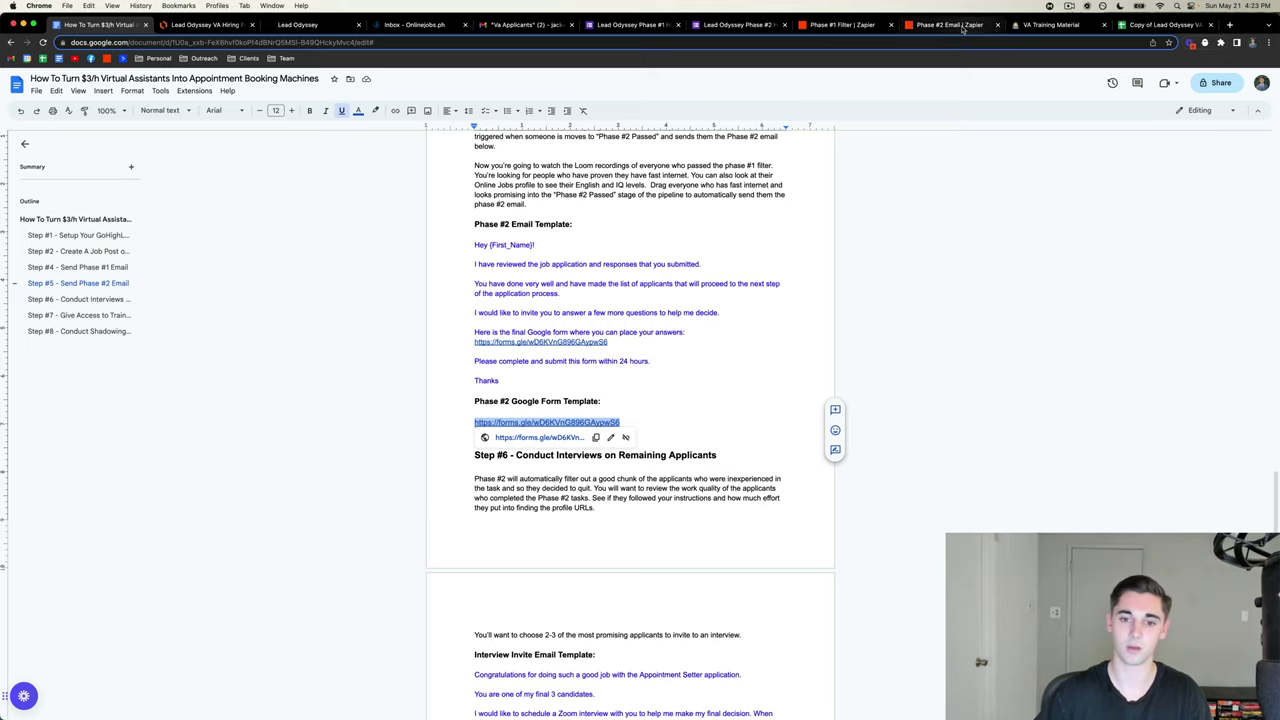
{"action": "left_click", "coordinate": [962, 24]}
{"action": "left_click_drag", "start_coordinate": [708, 341], "coordinate": [642, 347]}
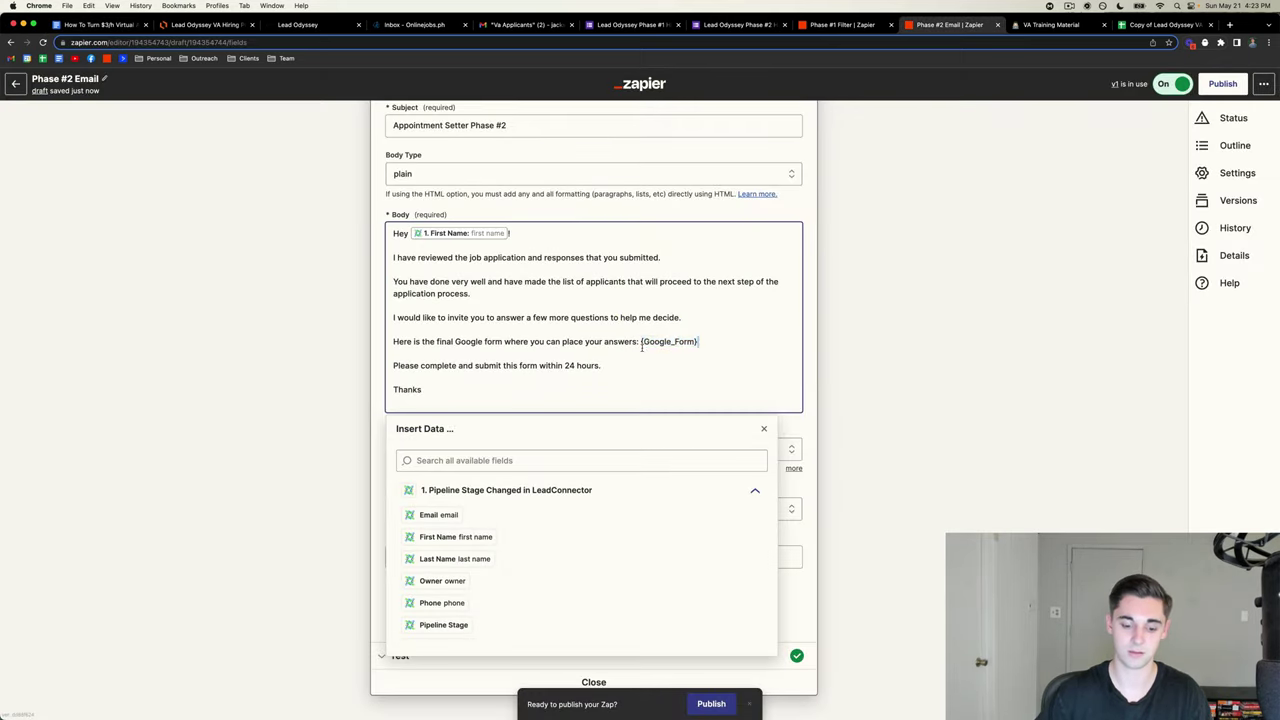
{"action": "key", "text": "ctrl+v"}
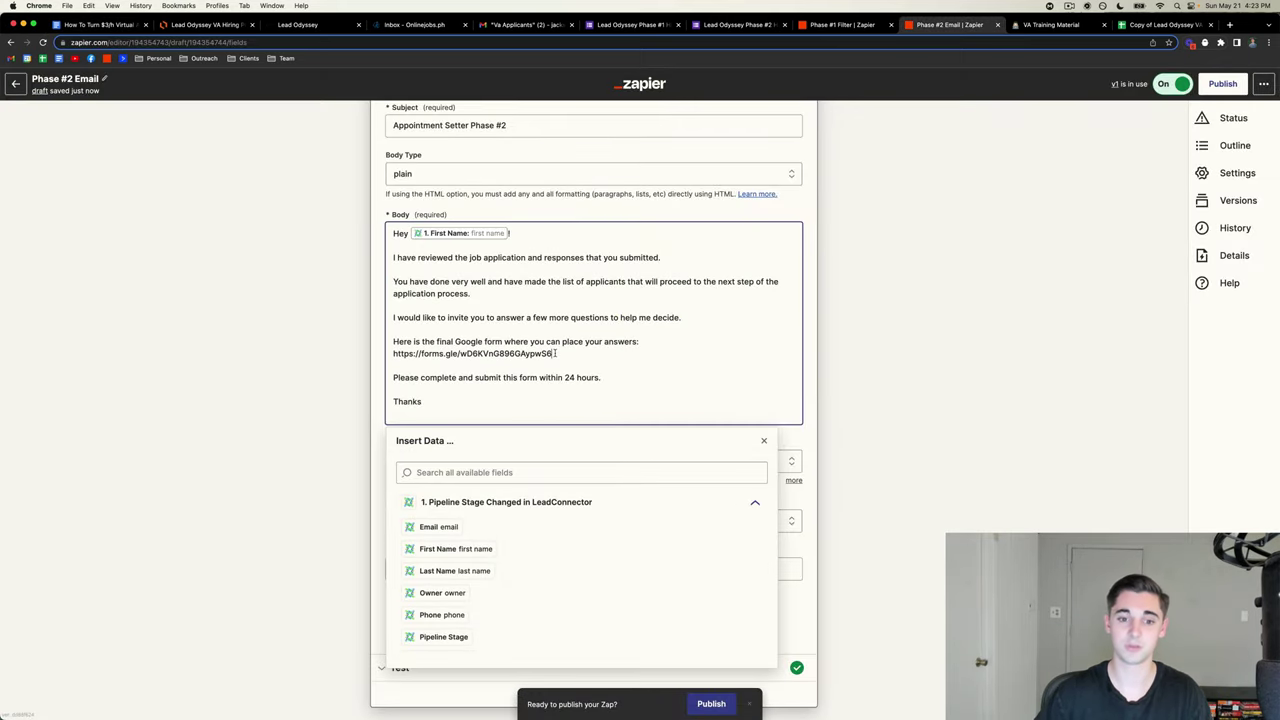
{"action": "scroll", "coordinate": [568, 394], "scroll_direction": "down", "scroll_amount": 1}
{"action": "left_click", "coordinate": [1063, 306]}
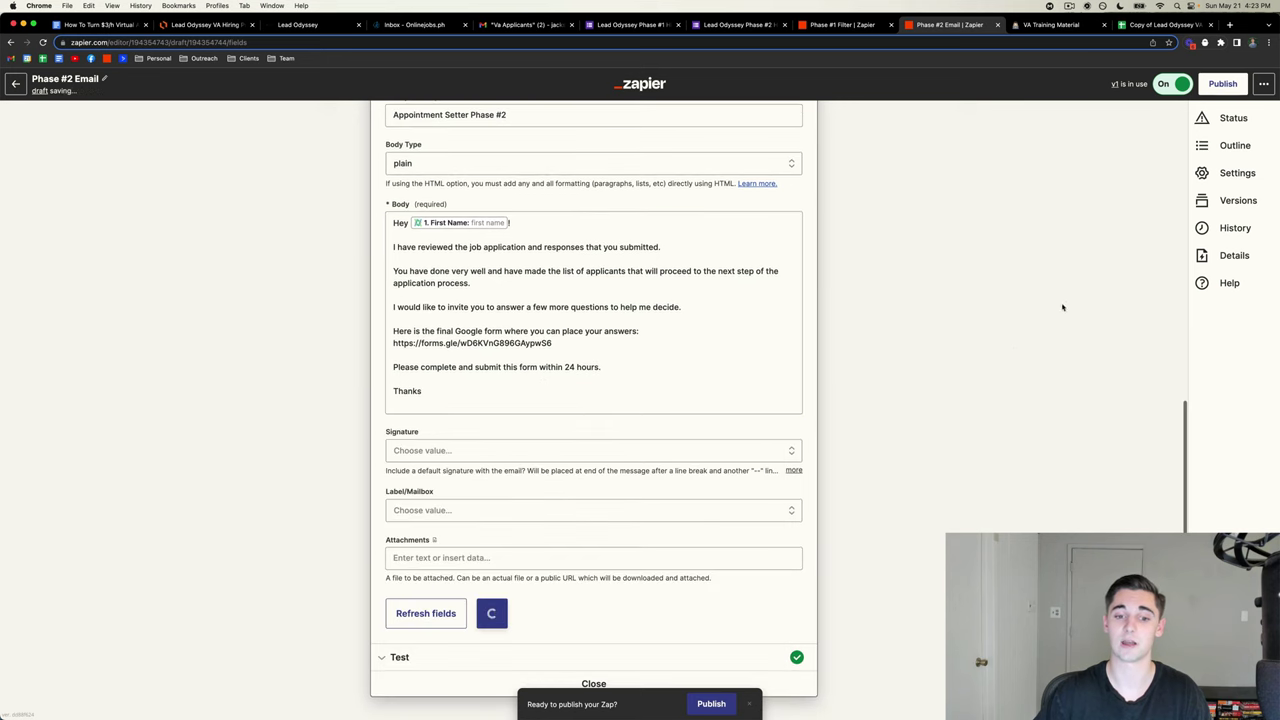
{"action": "scroll", "coordinate": [604, 405], "scroll_direction": "up", "scroll_amount": 10}
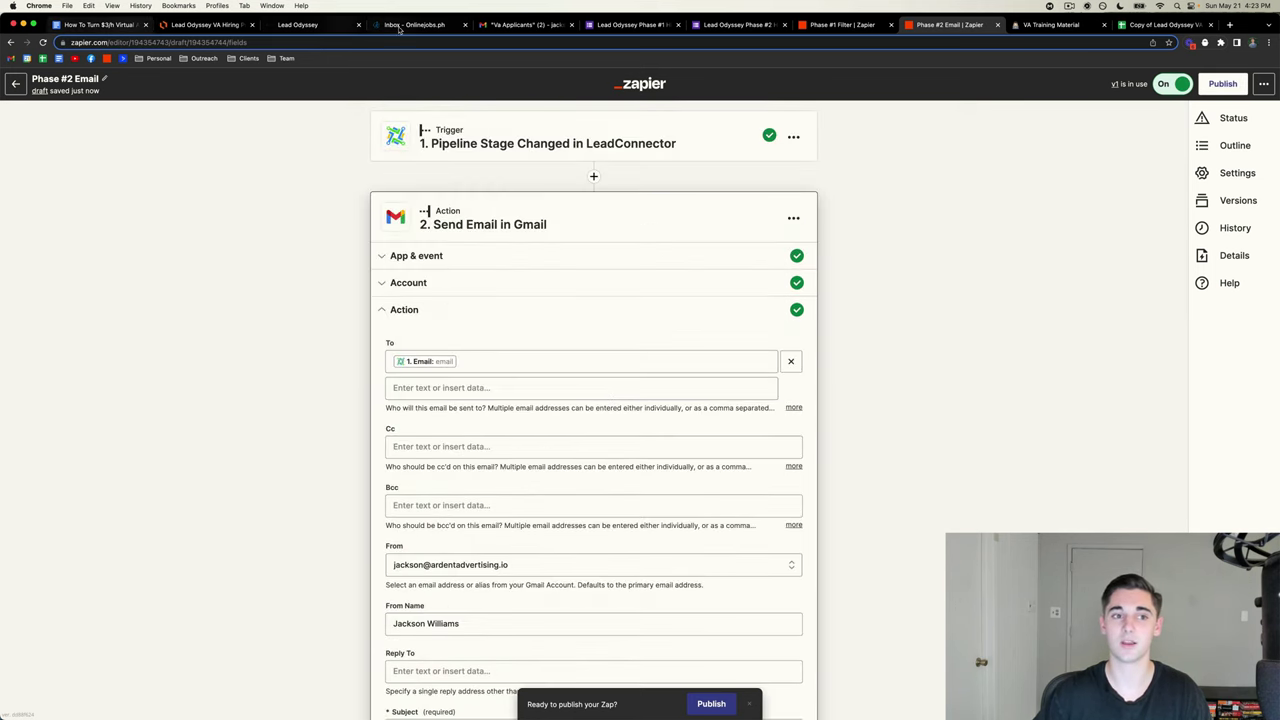
- Clear the form-link selection in the hiring guide document
{"action": "left_click", "coordinate": [104, 24]}
{"action": "scroll", "coordinate": [635, 343], "scroll_direction": "down", "scroll_amount": 1}
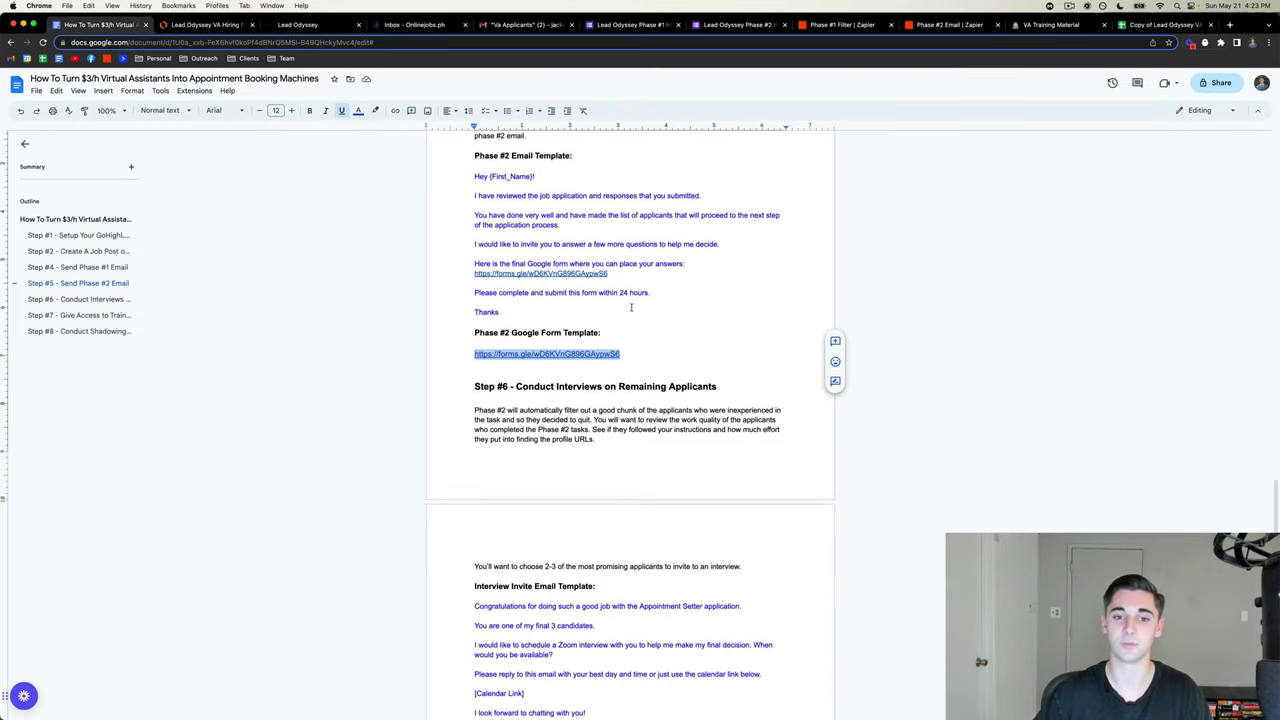
{"action": "left_click", "coordinate": [635, 342]}
{"action": "scroll", "coordinate": [637, 344], "scroll_direction": "up", "scroll_amount": 2}
{"action": "scroll", "coordinate": [637, 343], "scroll_direction": "up", "scroll_amount": 2}
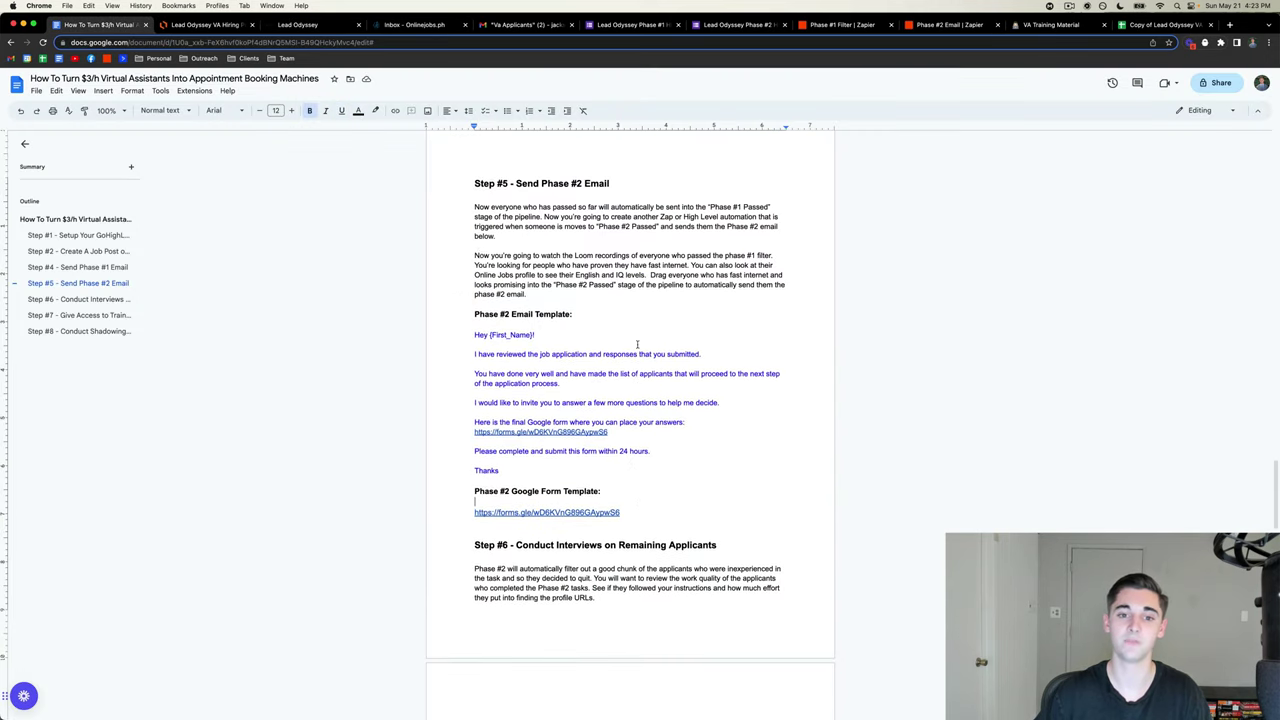
- Move the sample applicant card back to Phase #1 Passed and check its notes
{"action": "left_click", "coordinate": [298, 24]}
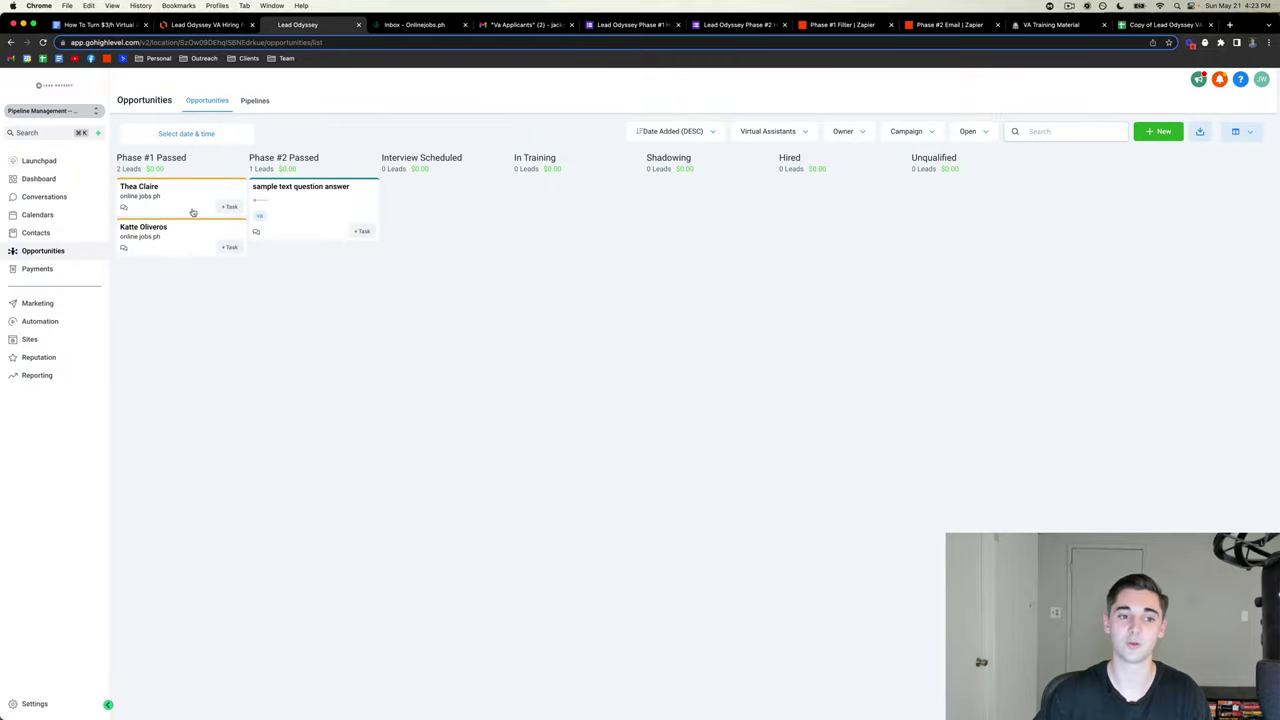
{"action": "left_click_drag", "start_coordinate": [314, 234], "coordinate": [174, 234]}
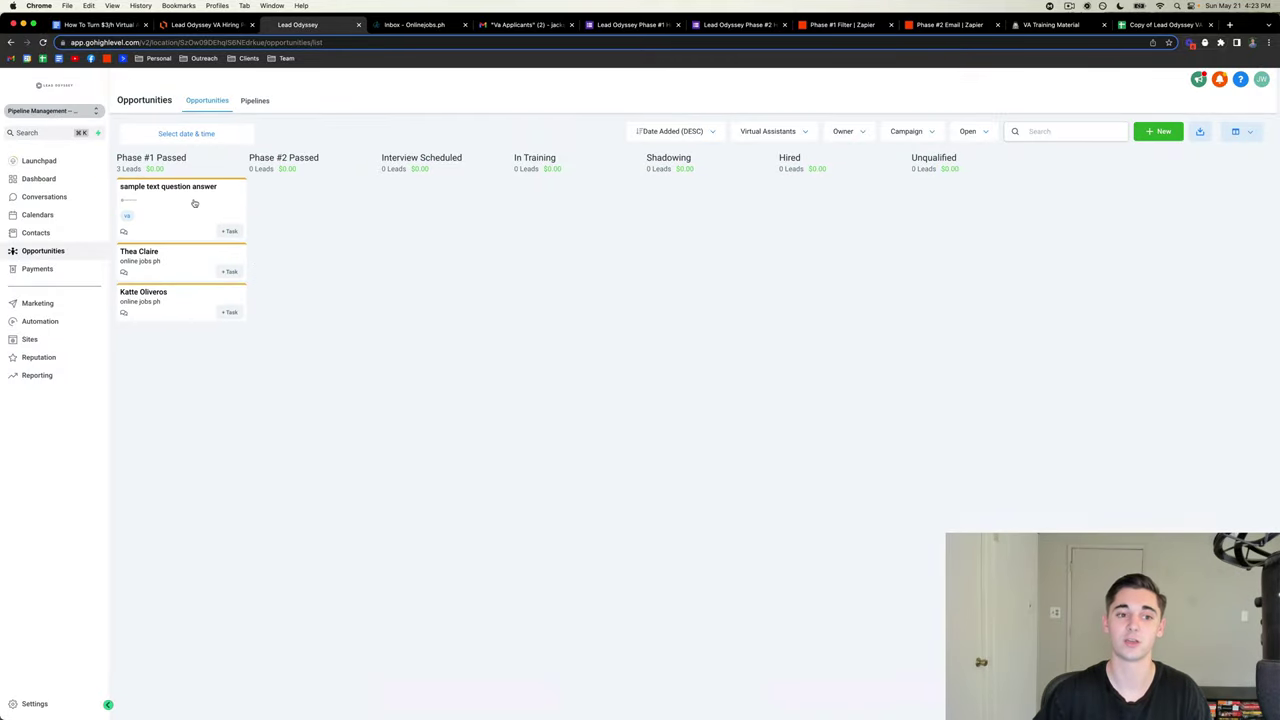
{"action": "left_click", "coordinate": [194, 203]}
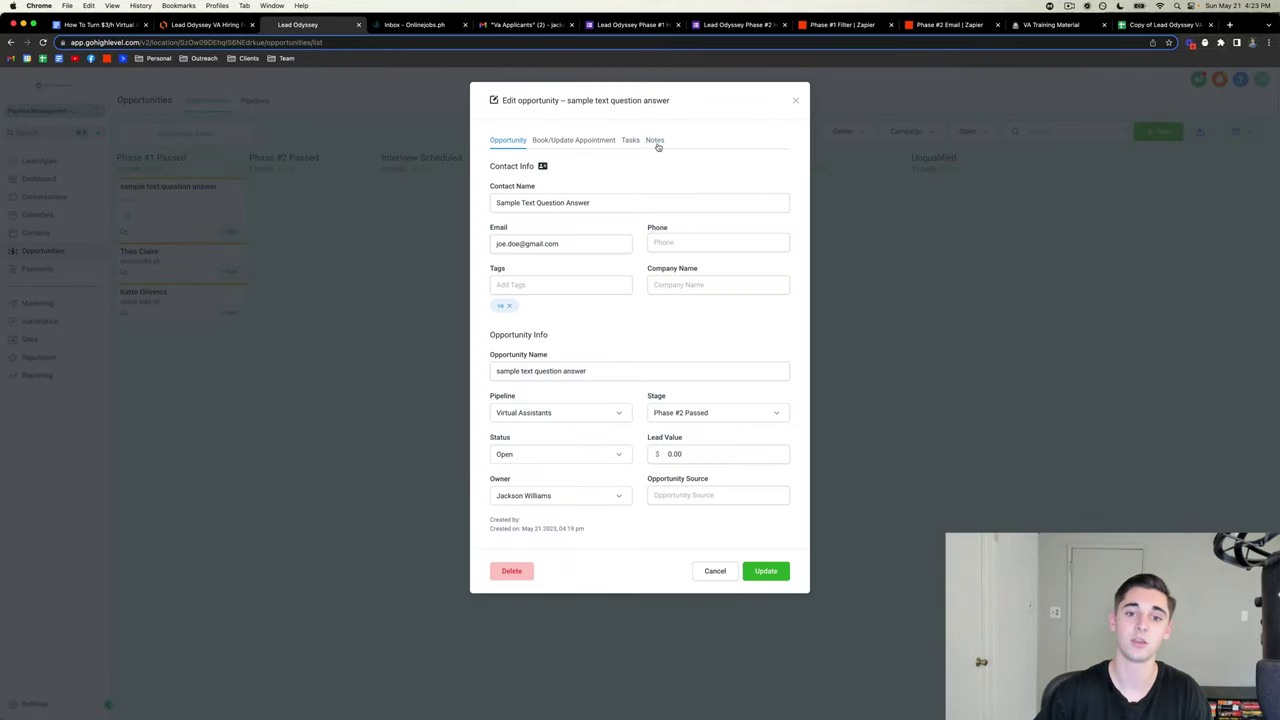
{"action": "left_click", "coordinate": [656, 142]}
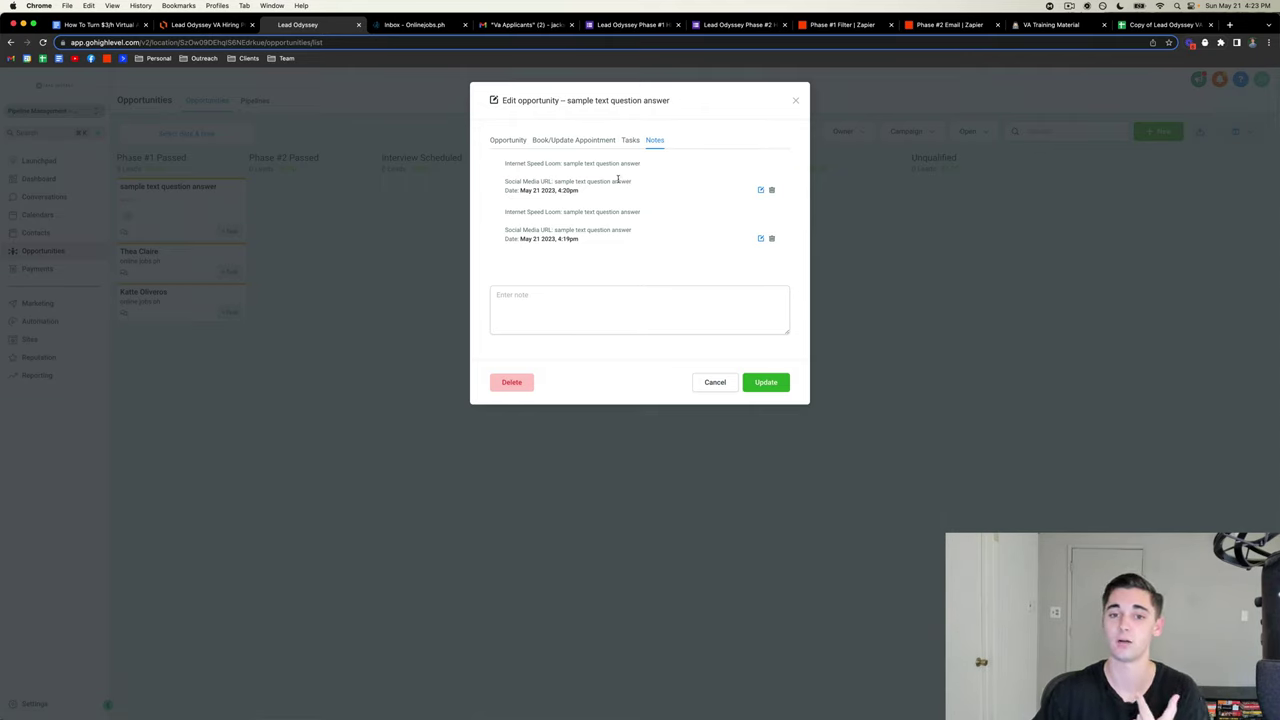
{"action": "left_click", "coordinate": [343, 247]}
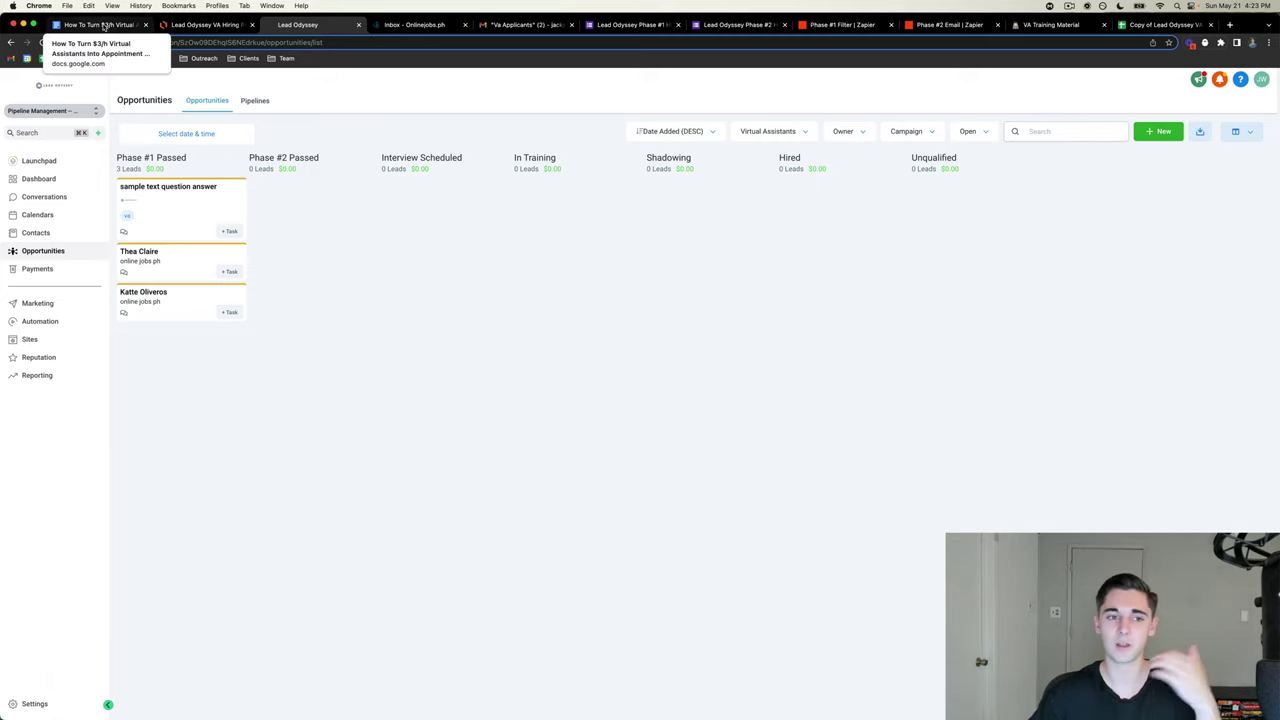
- Review the applicant's notes again and drag the card into Phase #2 Passed
{"action": "left_click", "coordinate": [102, 27]}
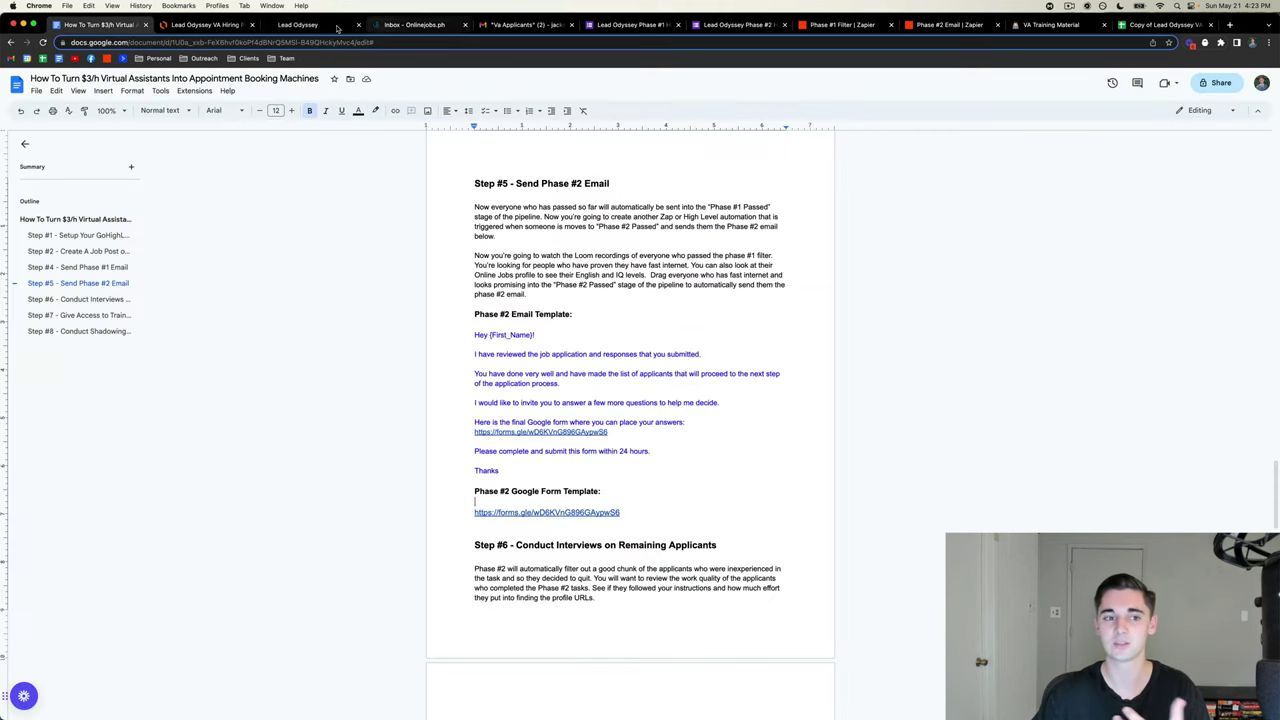
{"action": "left_click", "coordinate": [300, 25]}
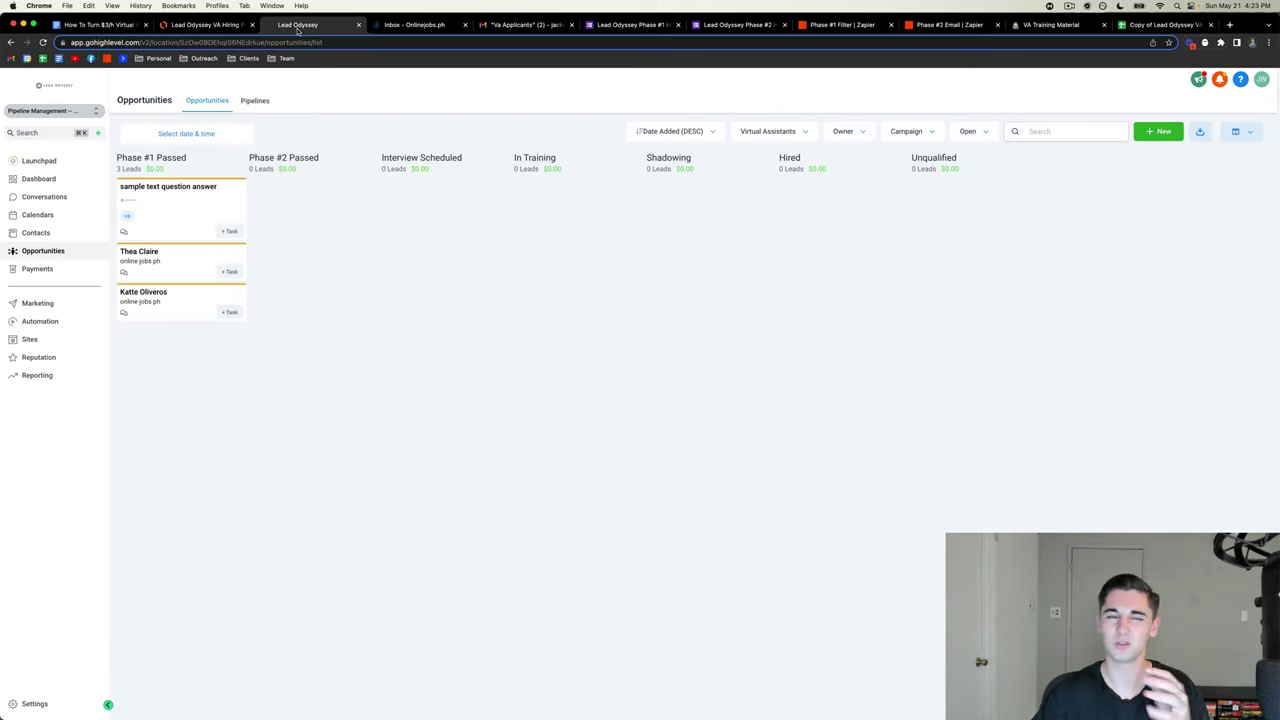
{"action": "left_click", "coordinate": [207, 212]}
{"action": "left_click", "coordinate": [655, 140]}
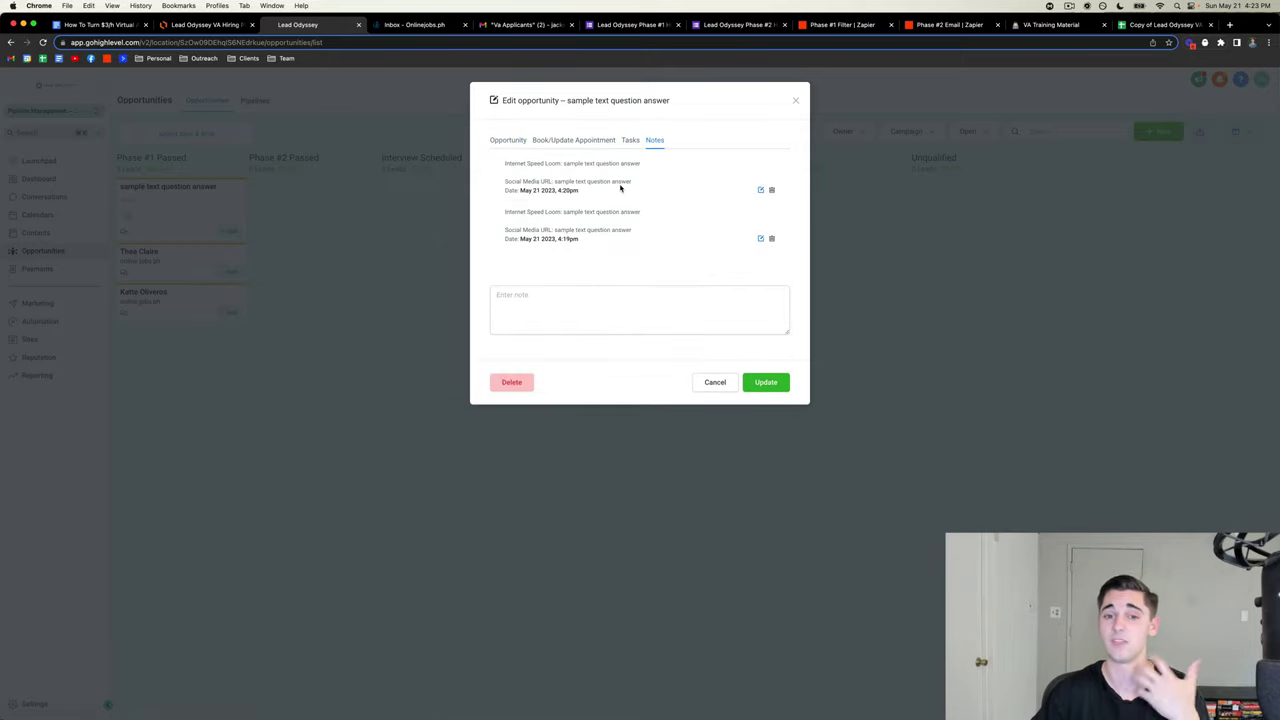
{"action": "left_click", "coordinate": [796, 103]}
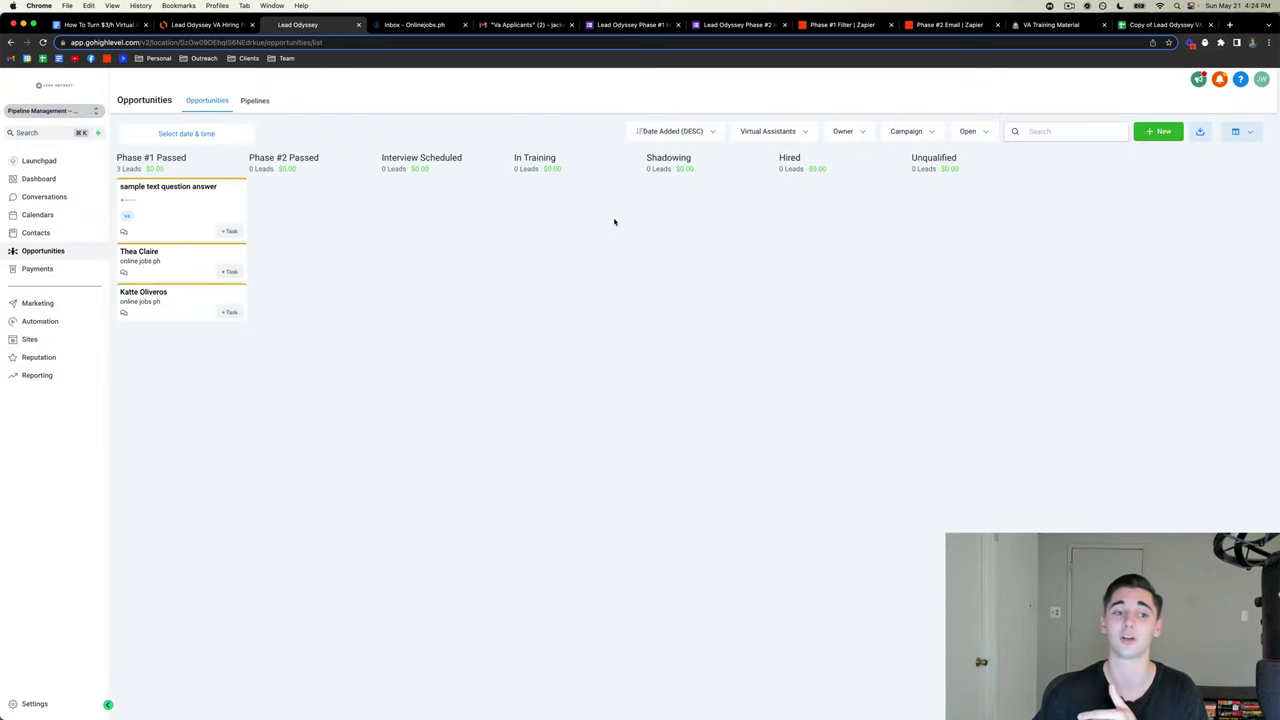
{"action": "left_click_drag", "start_coordinate": [165, 226], "coordinate": [312, 203]}
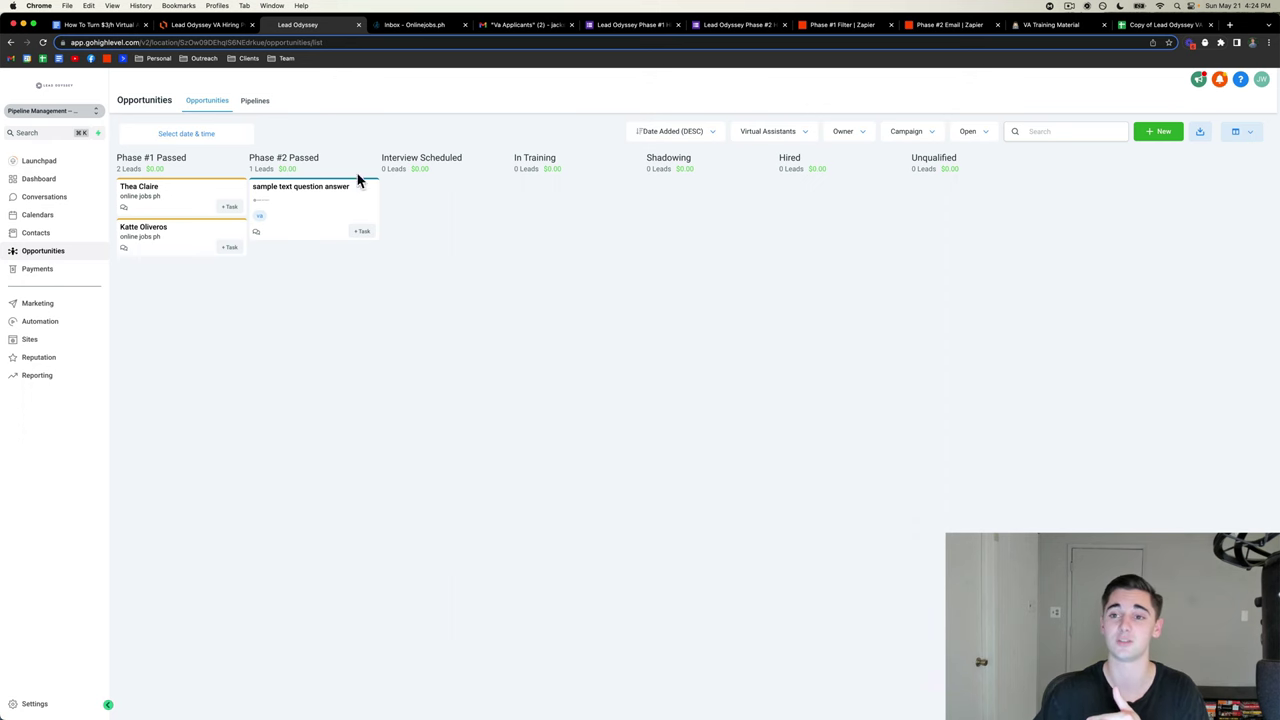
{"action": "left_click", "coordinate": [945, 24]}
{"action": "scroll", "coordinate": [628, 300], "scroll_direction": "down", "scroll_amount": 5}
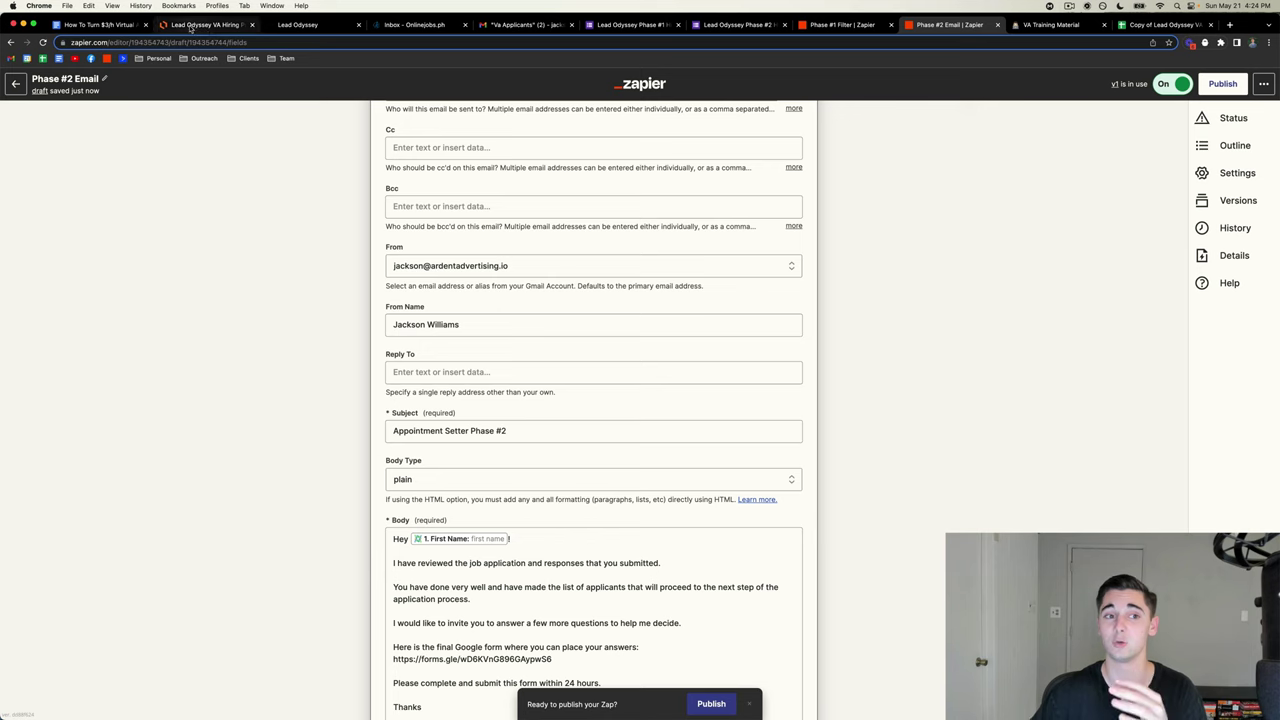
- Go via the hiring guide to the Lead Odyssey Phase #2 Hiring Form (Example)
{"action": "left_click", "coordinate": [100, 24]}
{"action": "left_click", "coordinate": [727, 25]}
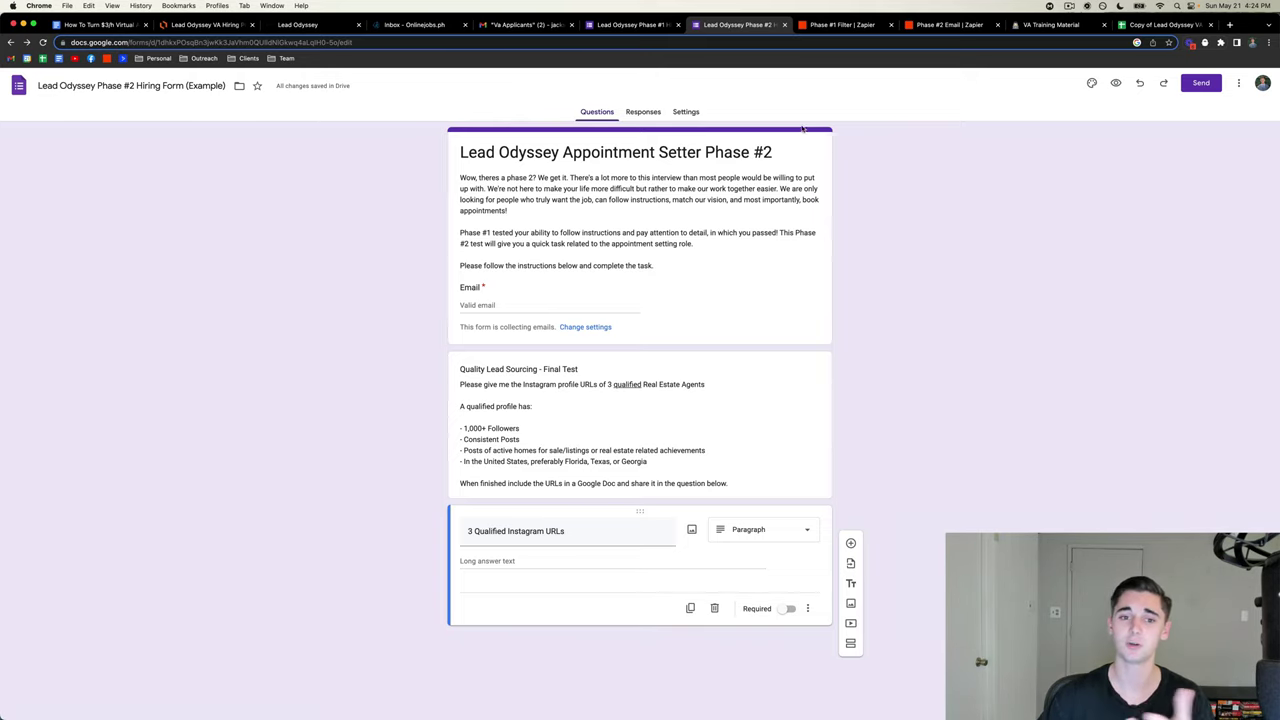
{"action": "left_click", "coordinate": [461, 182]}
{"action": "key", "text": "ctrl+a"}
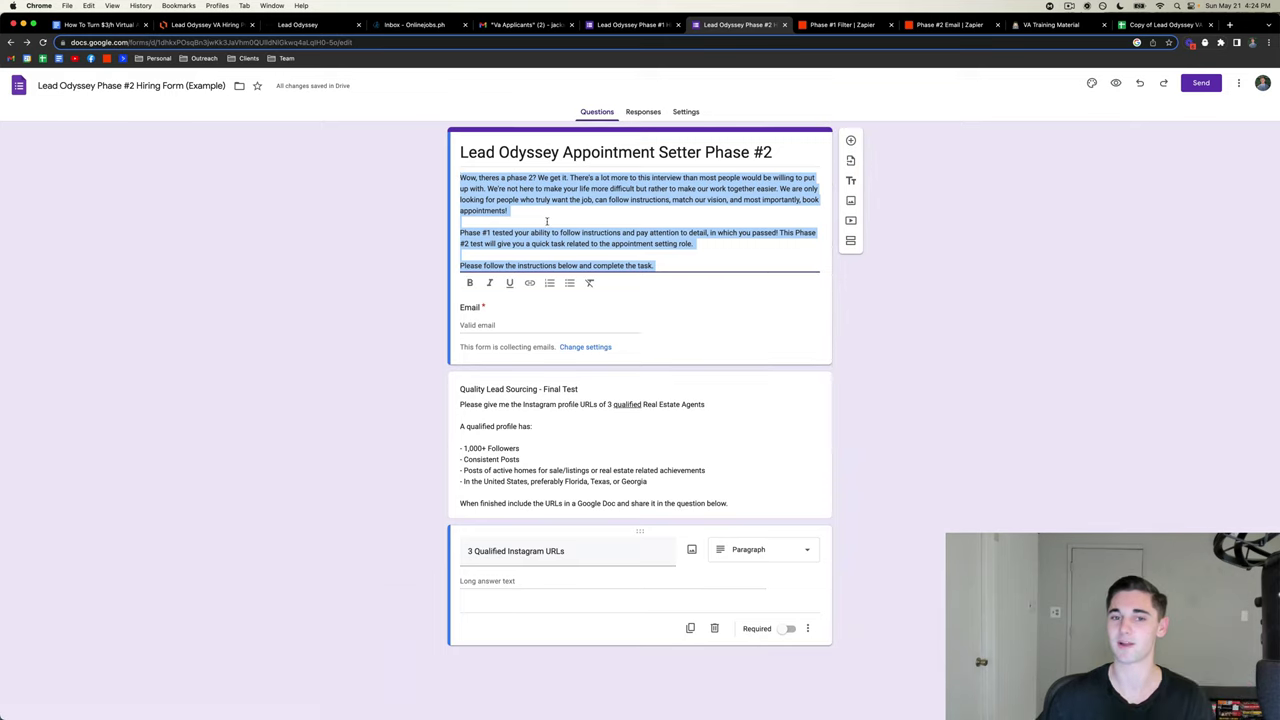
{"action": "left_click", "coordinate": [405, 218]}
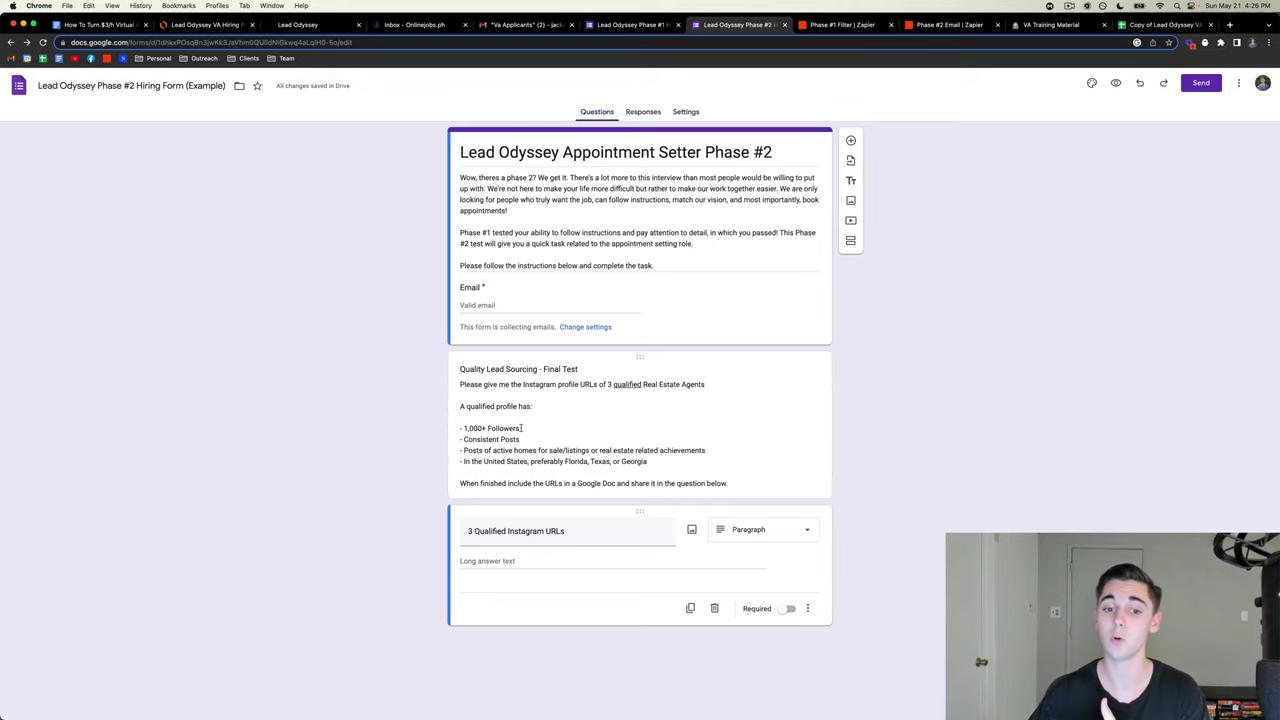
{"action": "left_click", "coordinate": [477, 428]}
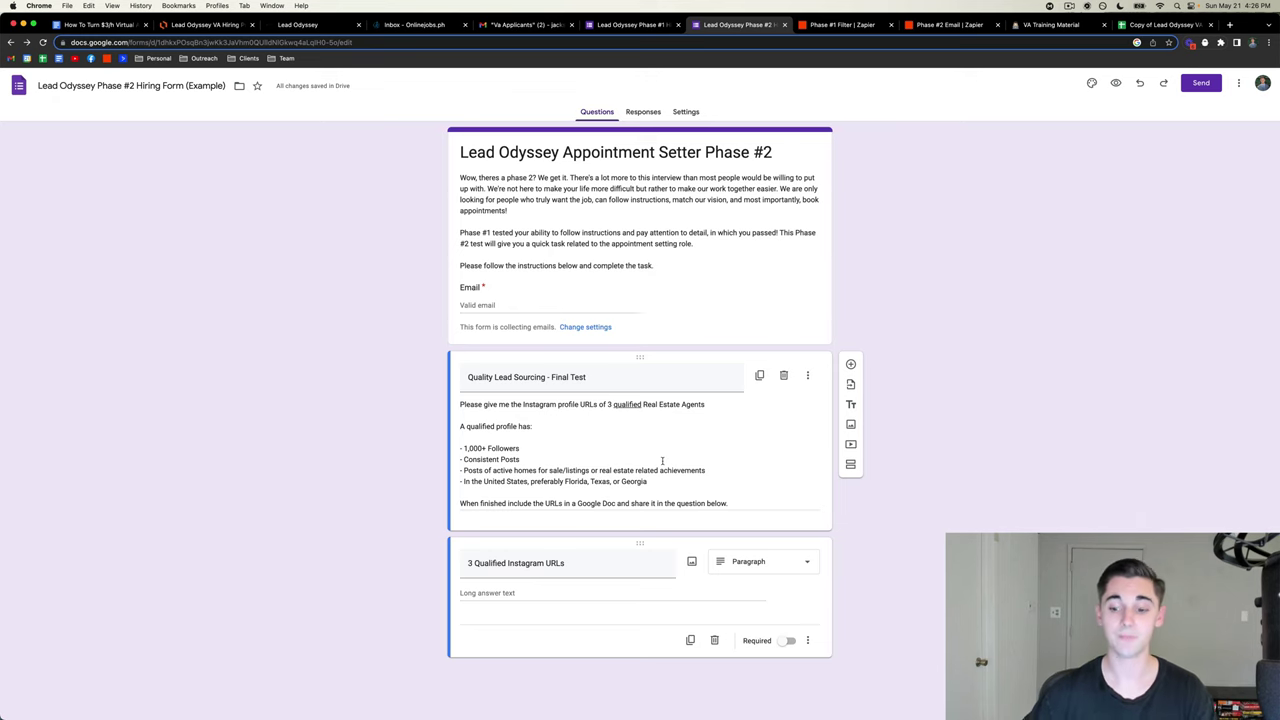
{"action": "scroll", "coordinate": [662, 461], "scroll_direction": "down", "scroll_amount": 1}
{"action": "scroll", "coordinate": [662, 461], "scroll_direction": "up", "scroll_amount": 1}
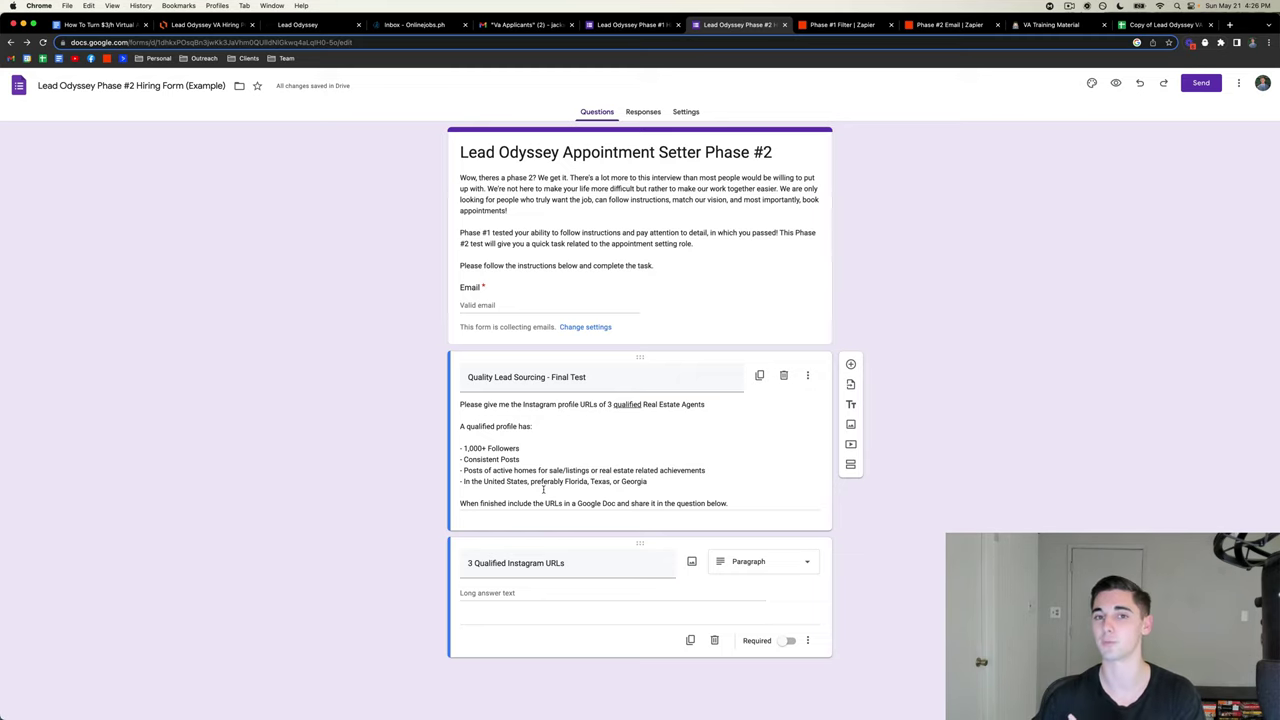
{"action": "left_click", "coordinate": [475, 487]}
{"action": "left_click", "coordinate": [531, 481]}
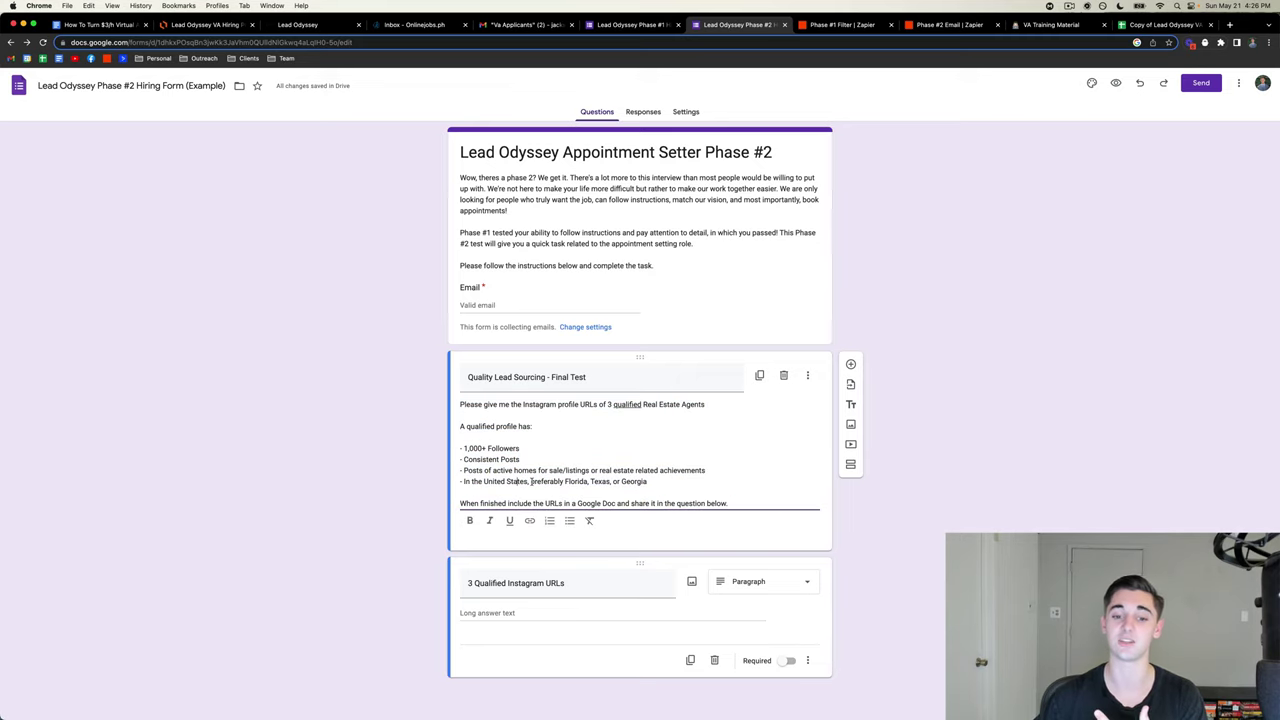
{"action": "left_click_drag", "start_coordinate": [531, 481], "coordinate": [461, 481]}
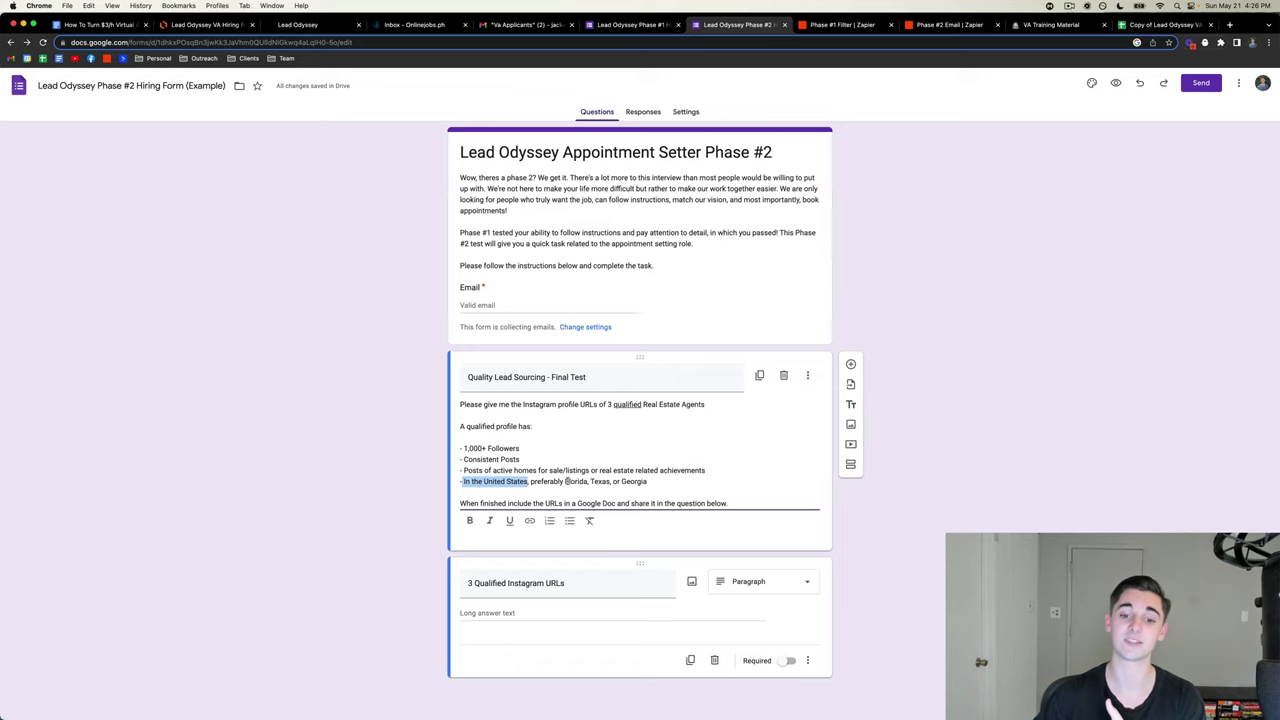
{"action": "left_click_drag", "start_coordinate": [564, 481], "coordinate": [648, 482]}
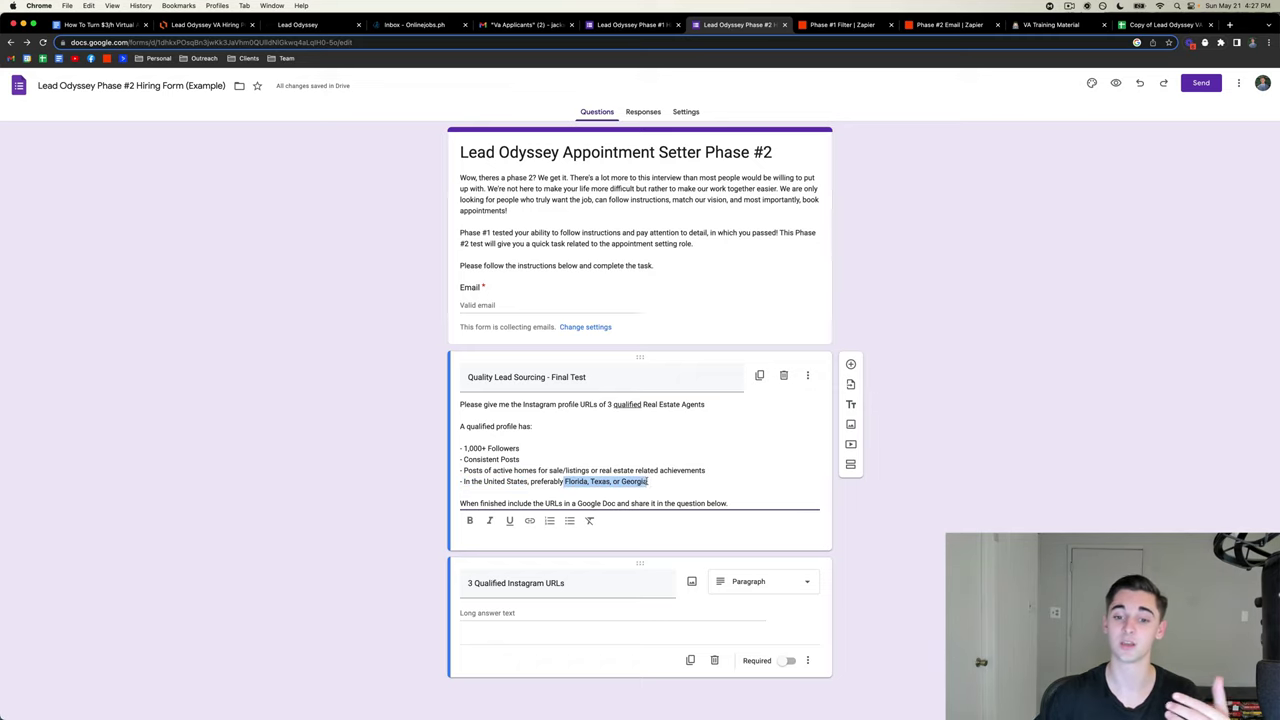
{"action": "left_click", "coordinate": [650, 481]}
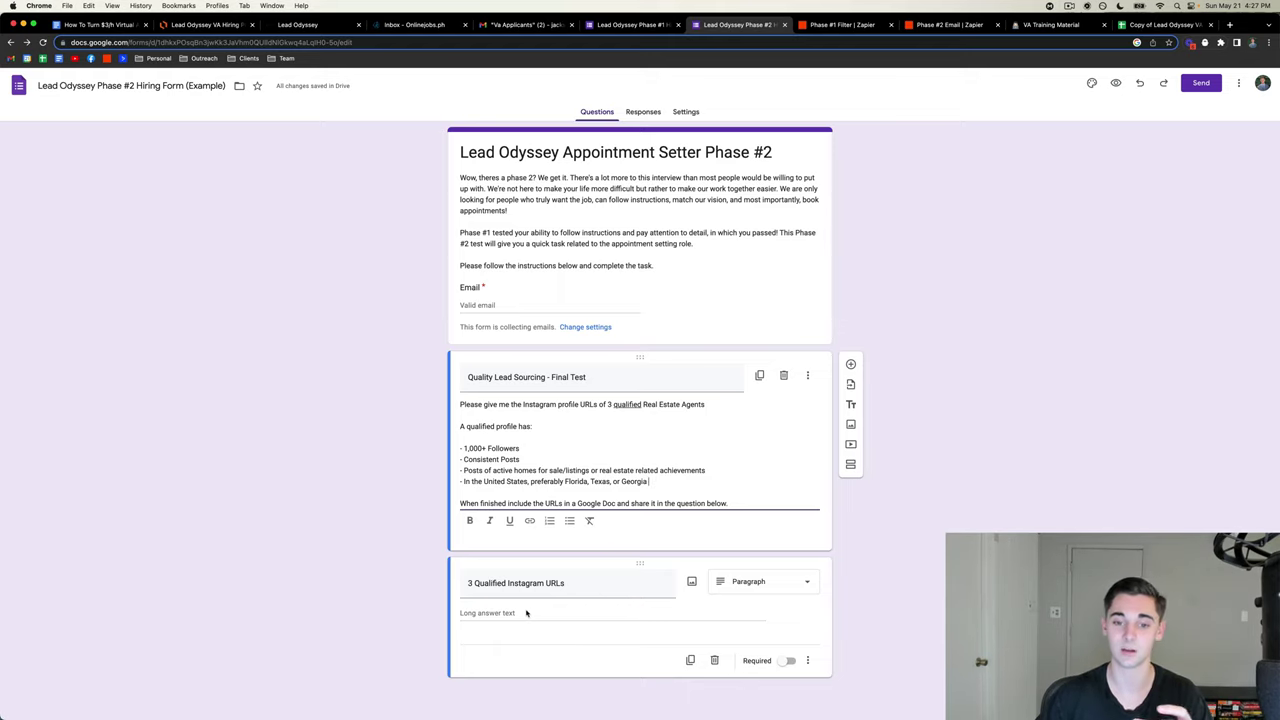
{"action": "left_click", "coordinate": [282, 495]}
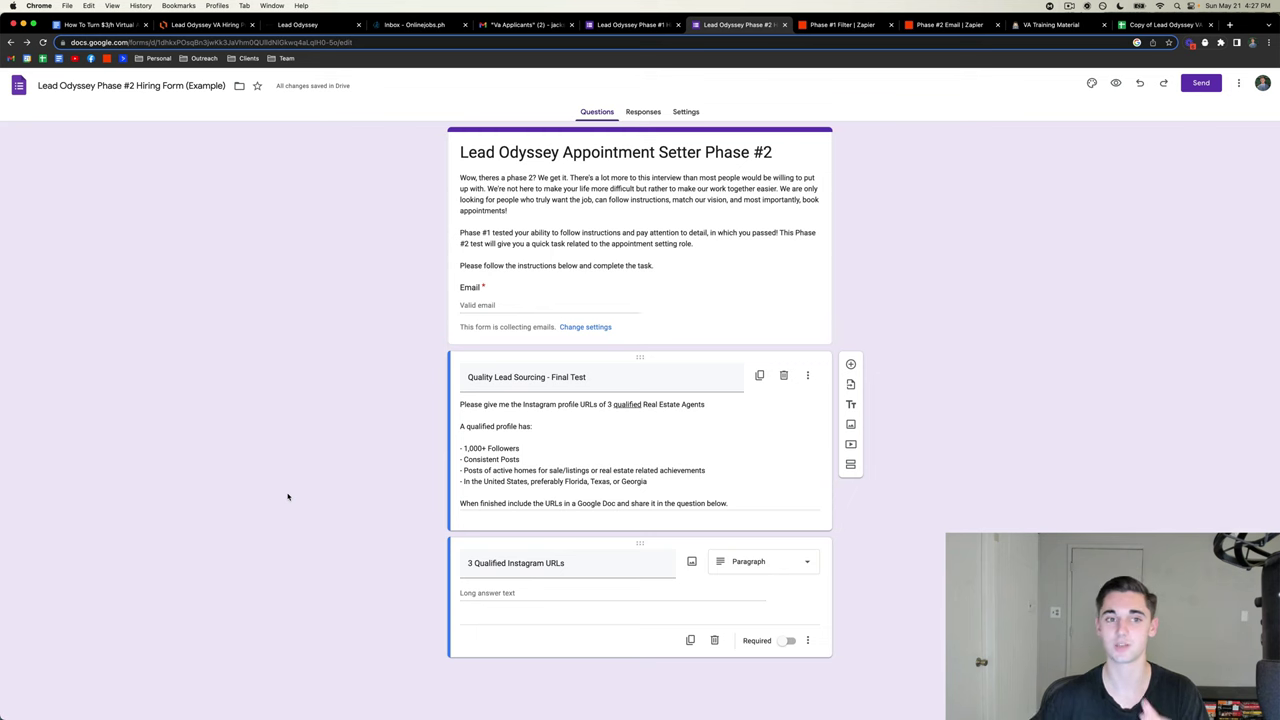
- Glance at the GoHighLevel pipeline, scroll the guide to Step #6, and reopen the Phase #2 form
{"action": "left_click", "coordinate": [106, 25]}
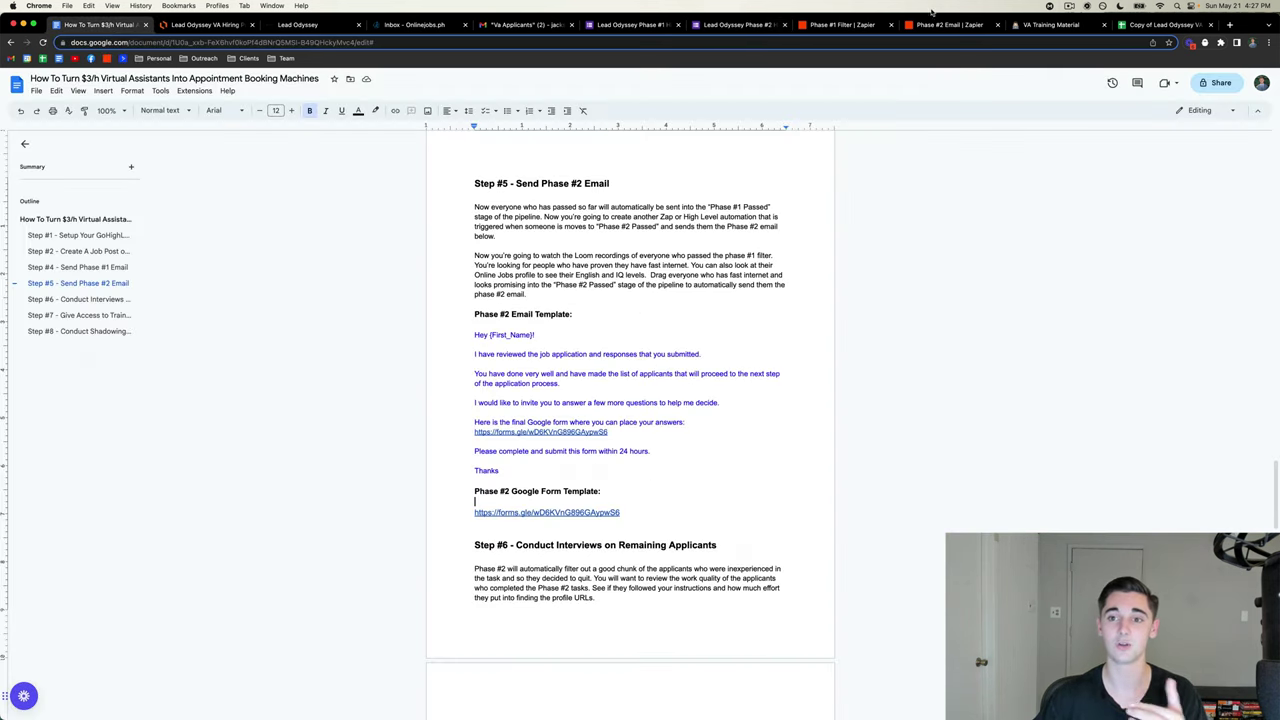
{"action": "left_click", "coordinate": [297, 24]}
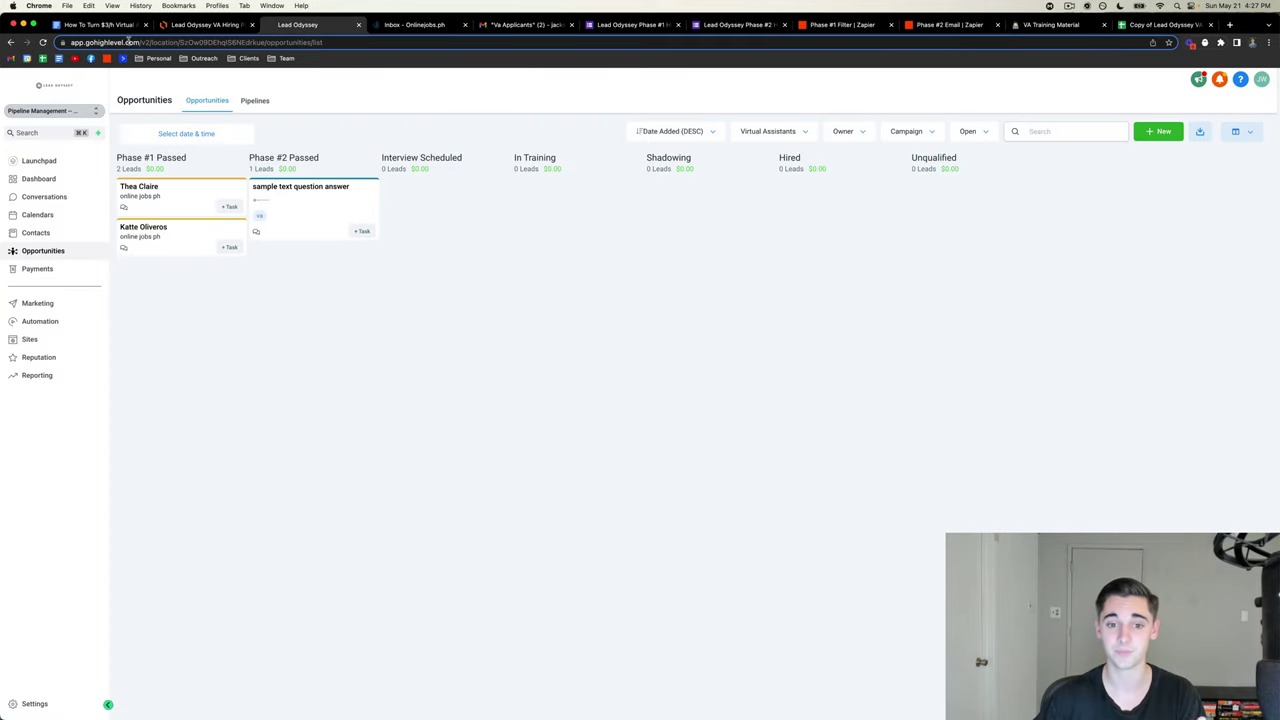
{"action": "left_click", "coordinate": [106, 25]}
{"action": "scroll", "coordinate": [565, 405], "scroll_direction": "down", "scroll_amount": 5}
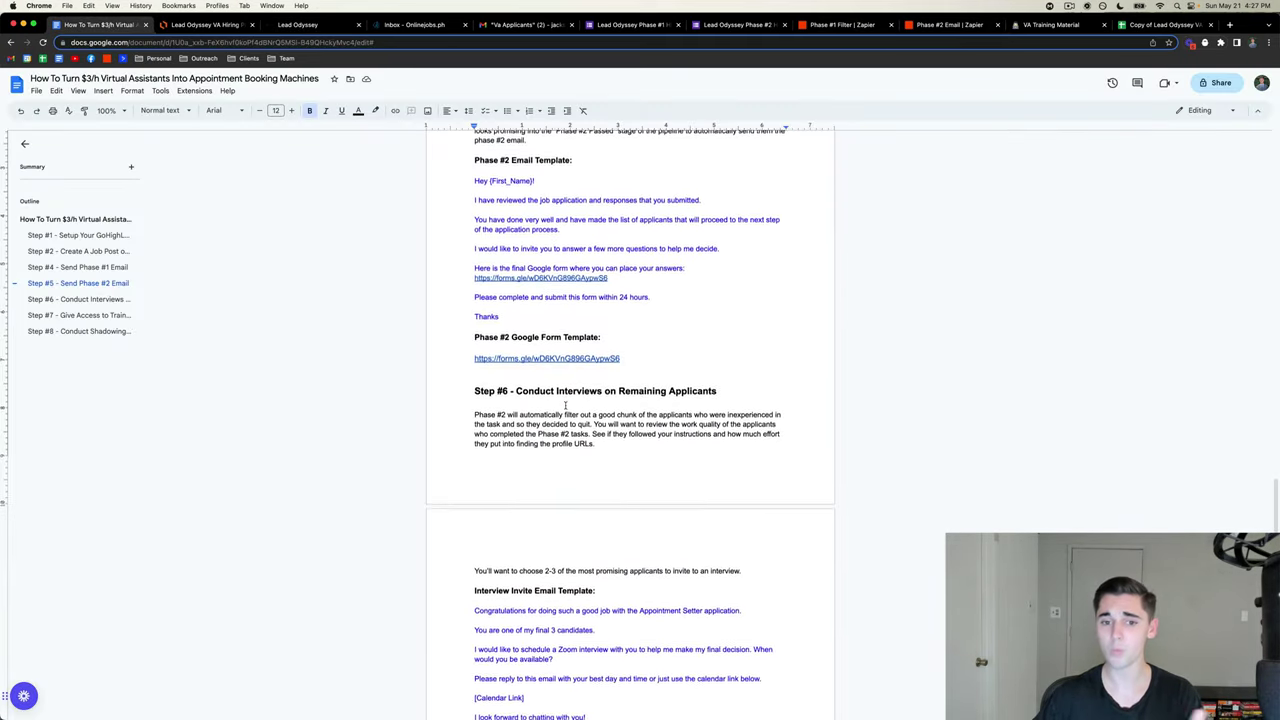
{"action": "scroll", "coordinate": [565, 405], "scroll_direction": "down", "scroll_amount": 1}
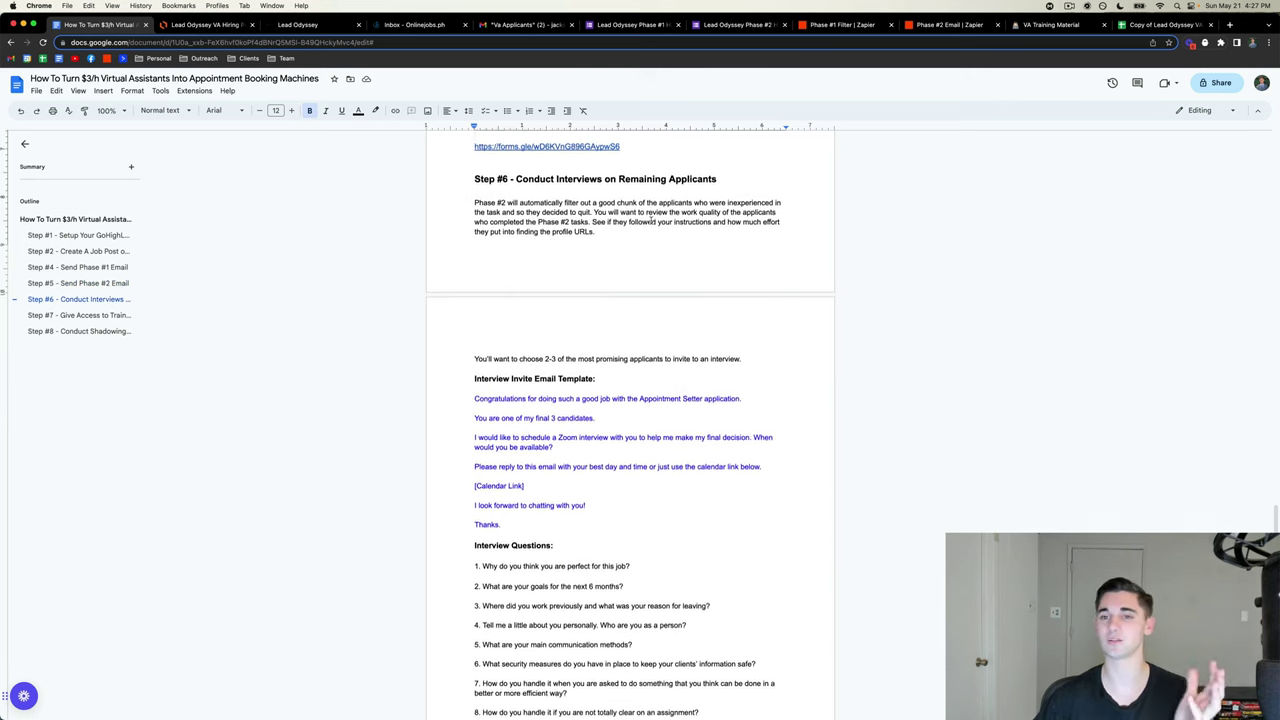
{"action": "left_click", "coordinate": [710, 25]}
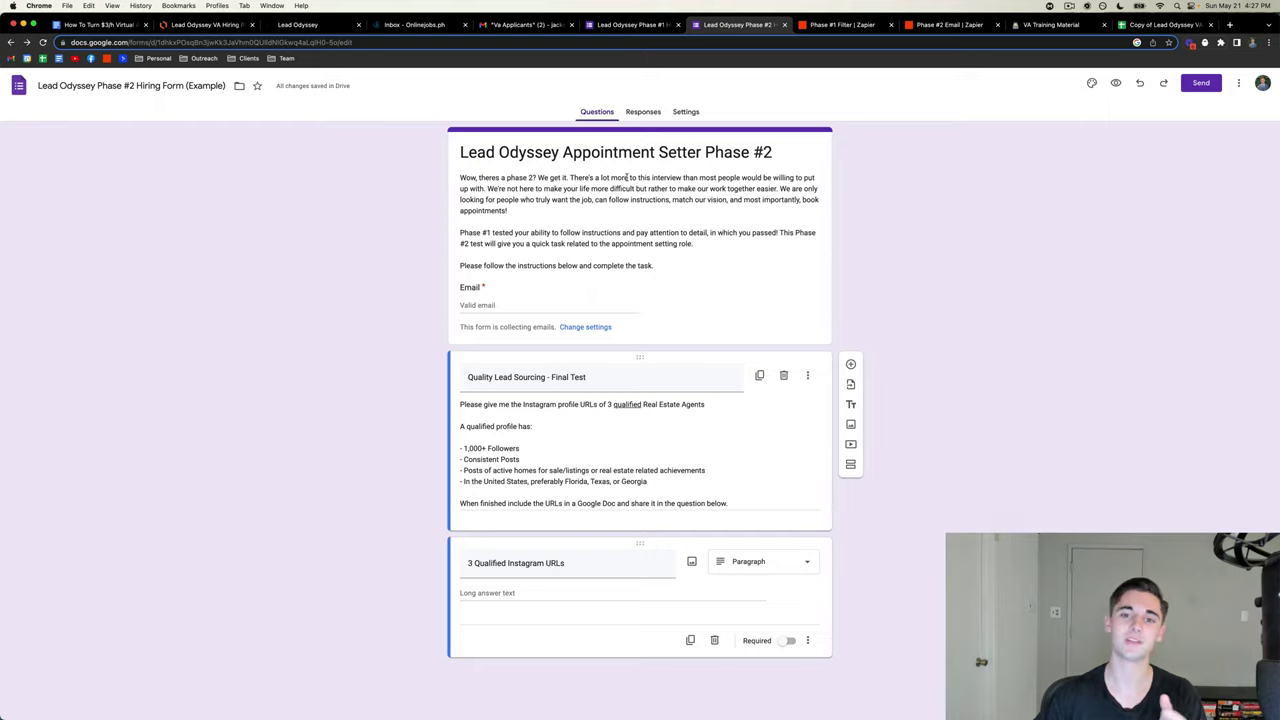
- Confirm the Phase #2 form has 0 responses and return to its questions
{"action": "left_click", "coordinate": [643, 112]}
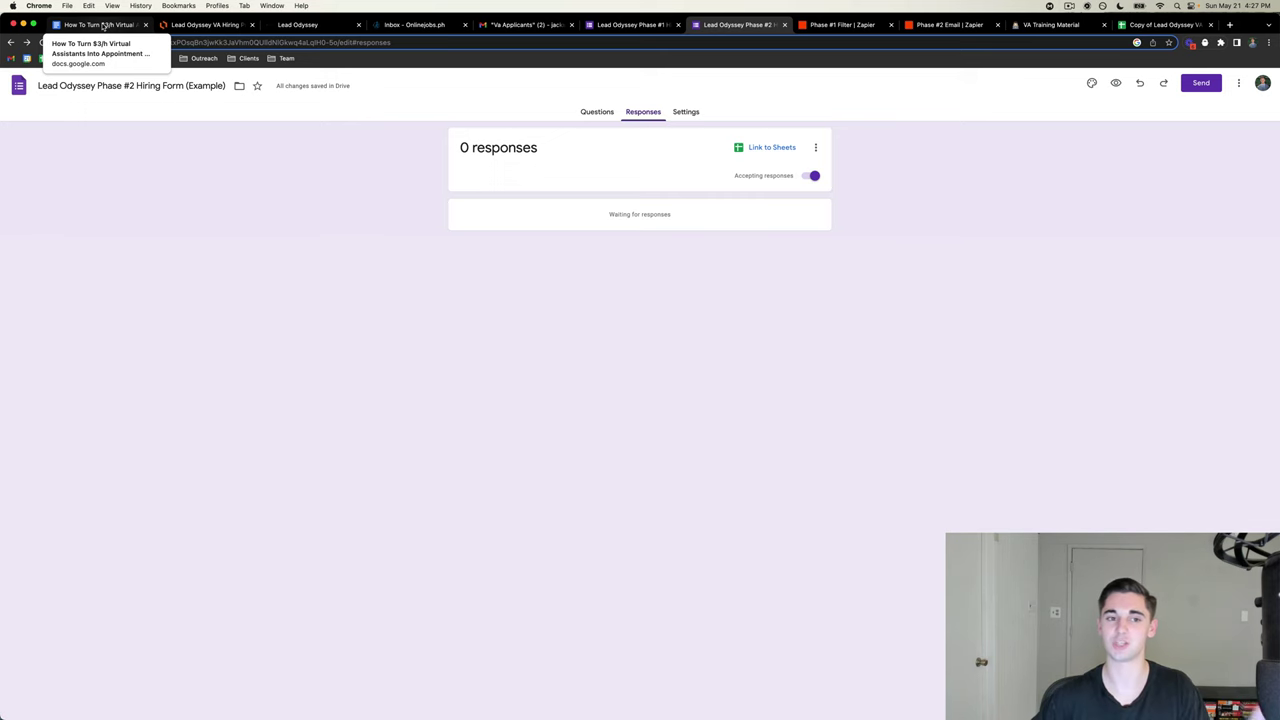
{"action": "left_click", "coordinate": [103, 25]}
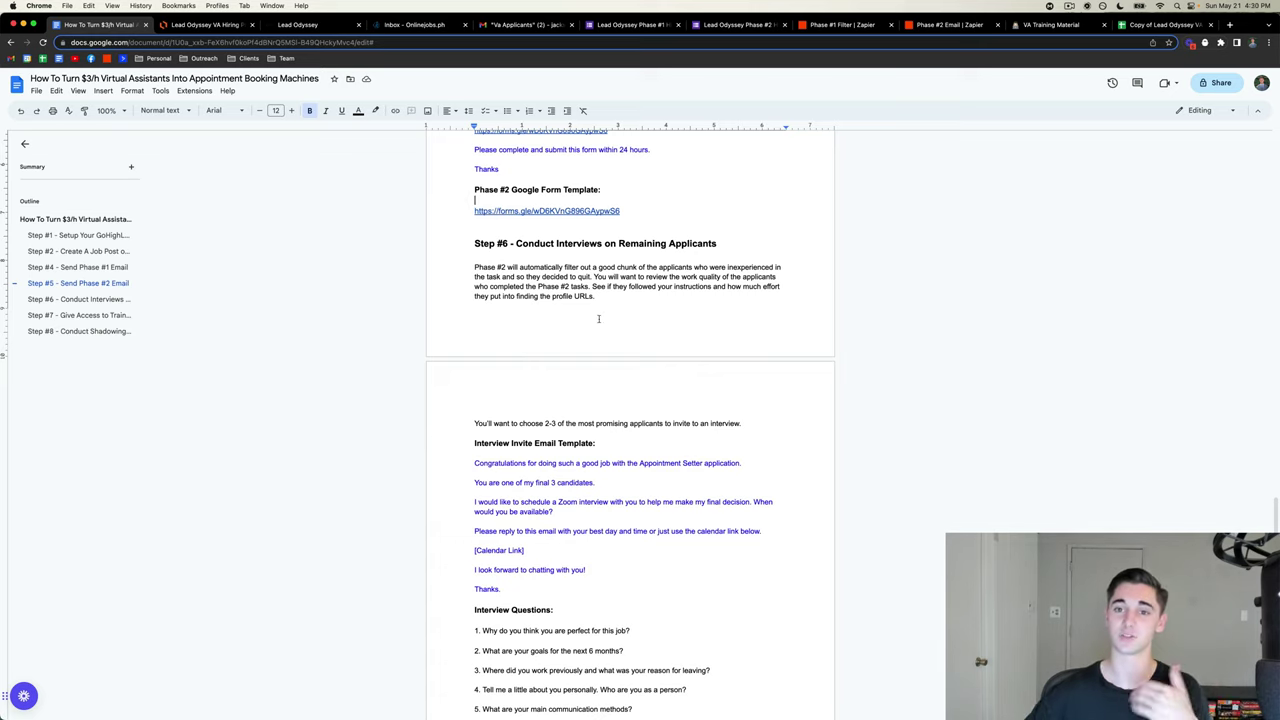
{"action": "left_click", "coordinate": [728, 24]}
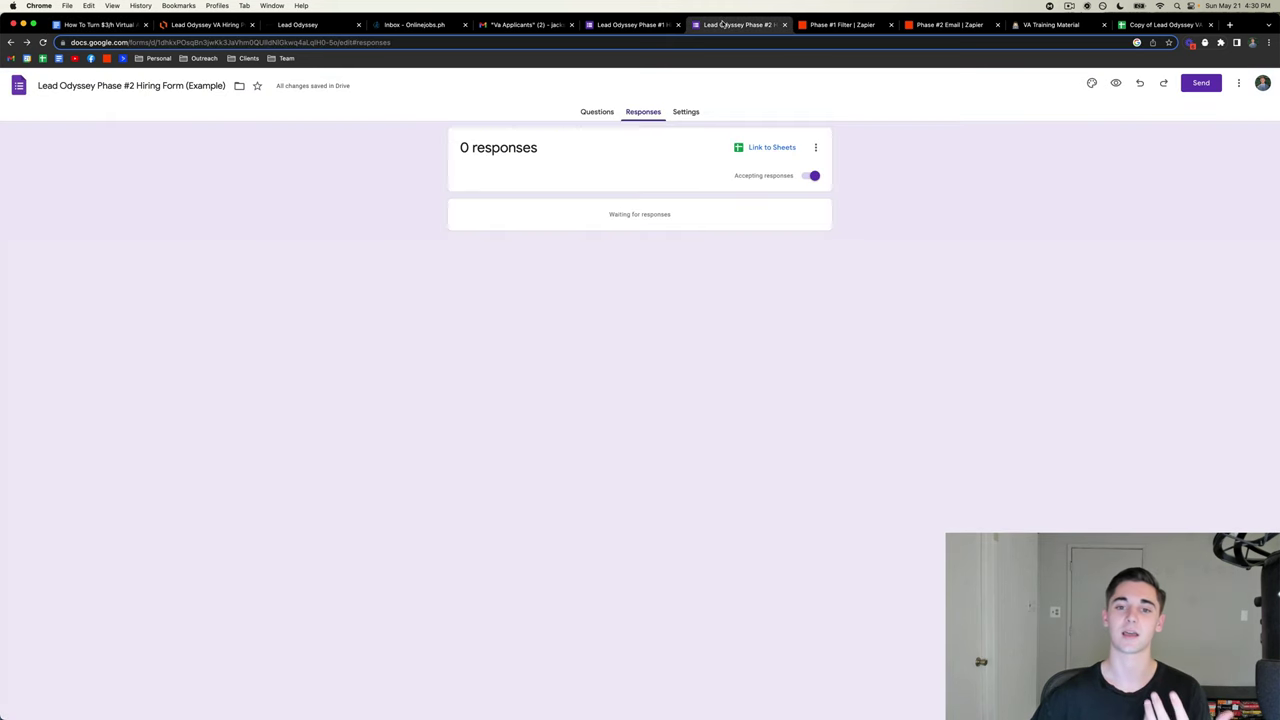
{"action": "left_click", "coordinate": [596, 112]}
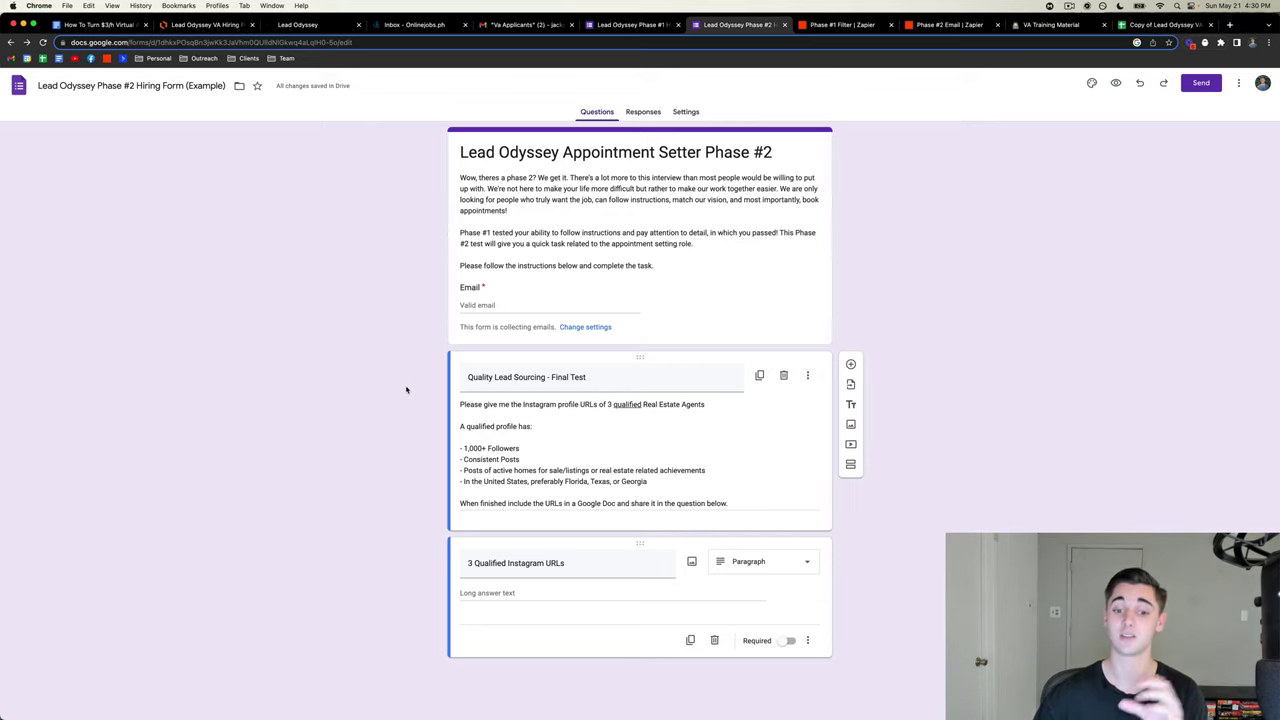
- Highlight the four qualified-profile requirements in the section description, then return to the guide
{"action": "left_click", "coordinate": [674, 480]}
{"action": "key", "text": "super+a"}
{"action": "left_click", "coordinate": [463, 450]}
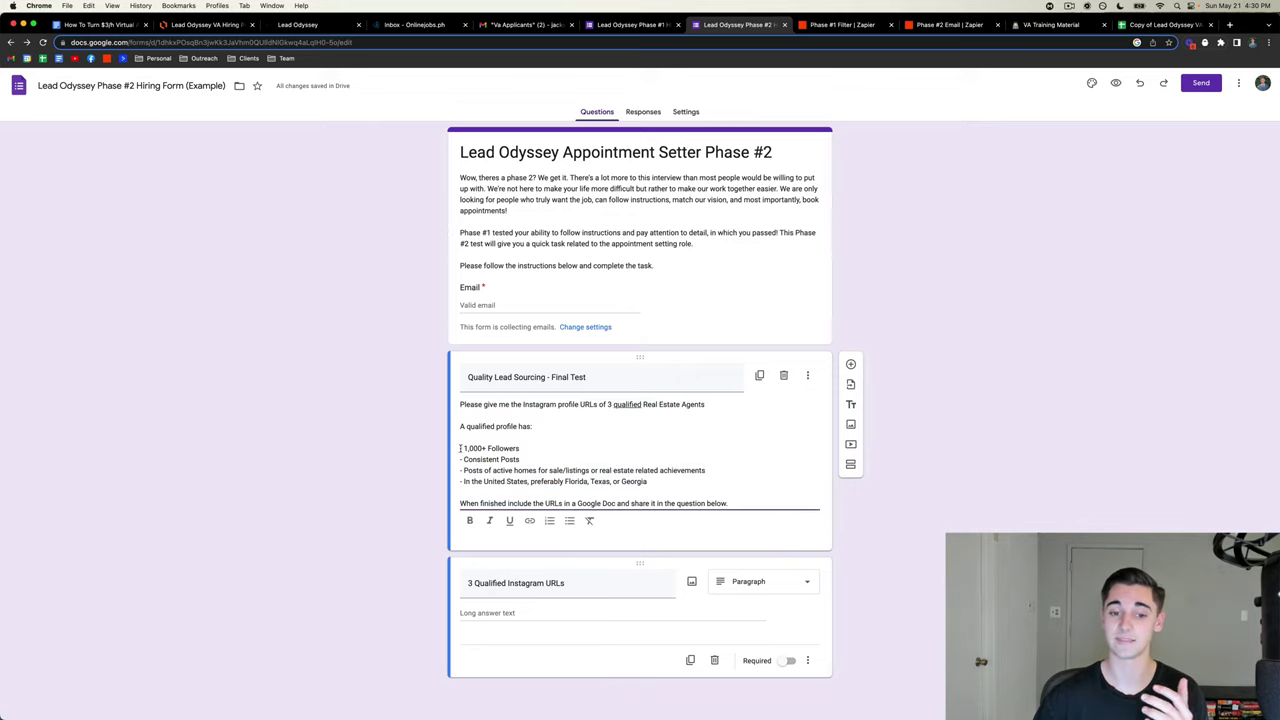
{"action": "left_click_drag", "start_coordinate": [461, 449], "coordinate": [706, 480]}
{"action": "left_click", "coordinate": [704, 479]}
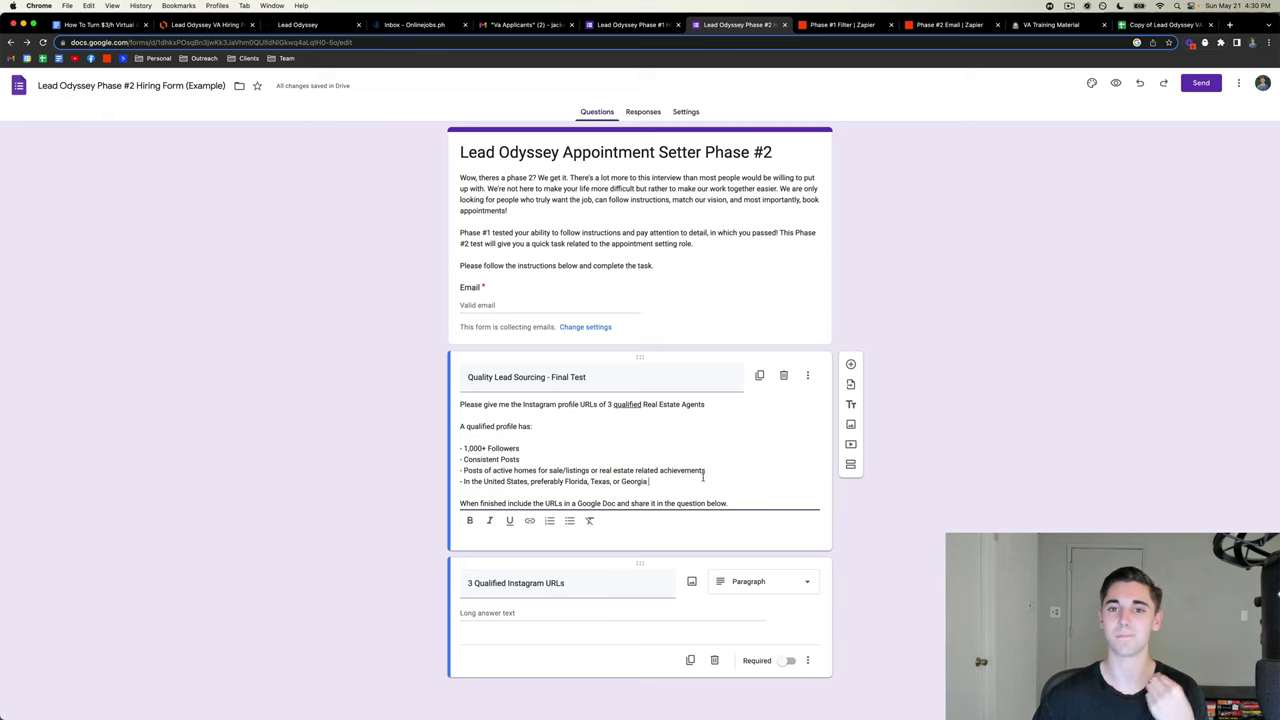
{"action": "left_click", "coordinate": [88, 27]}
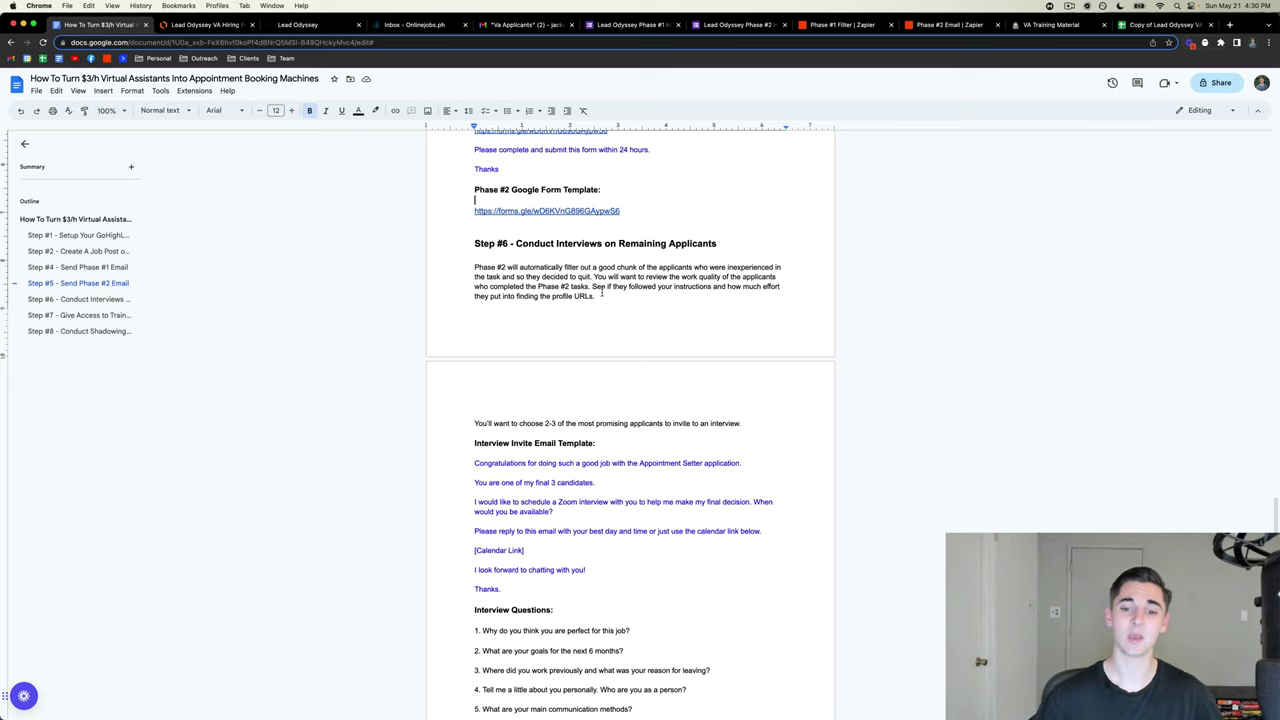
- Scroll to the Interview Invite Email Template and select its Congratulations-to-Thanks text
{"action": "scroll", "coordinate": [601, 293], "scroll_direction": "down", "scroll_amount": 5}
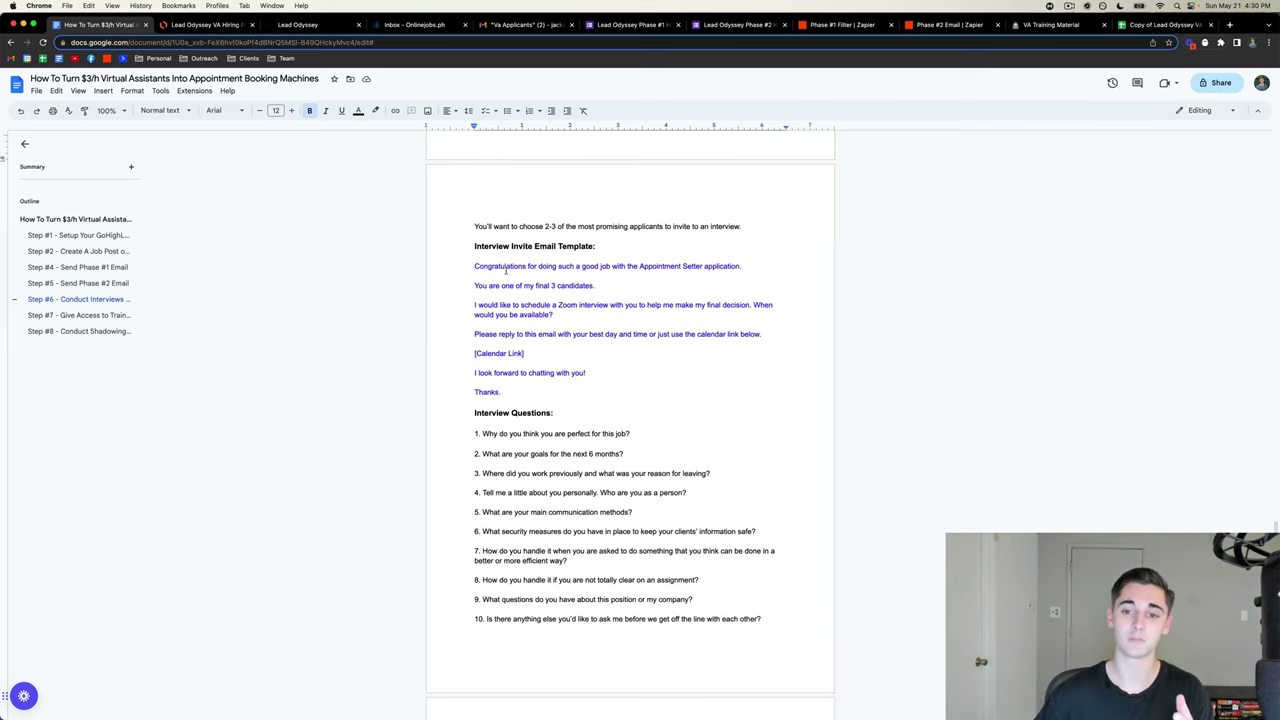
{"action": "scroll", "coordinate": [519, 241], "scroll_direction": "down", "scroll_amount": 1}
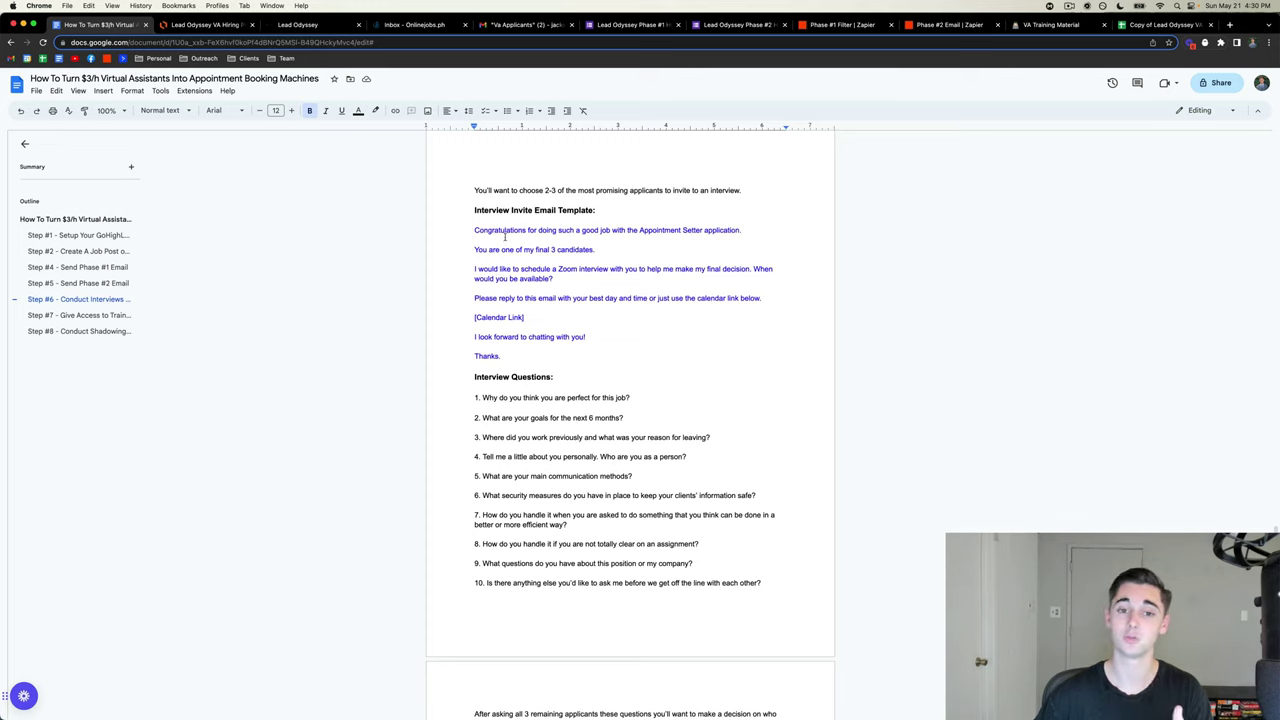
{"action": "left_click", "coordinate": [475, 231]}
{"action": "left_click", "coordinate": [590, 363], "text": "shift"}
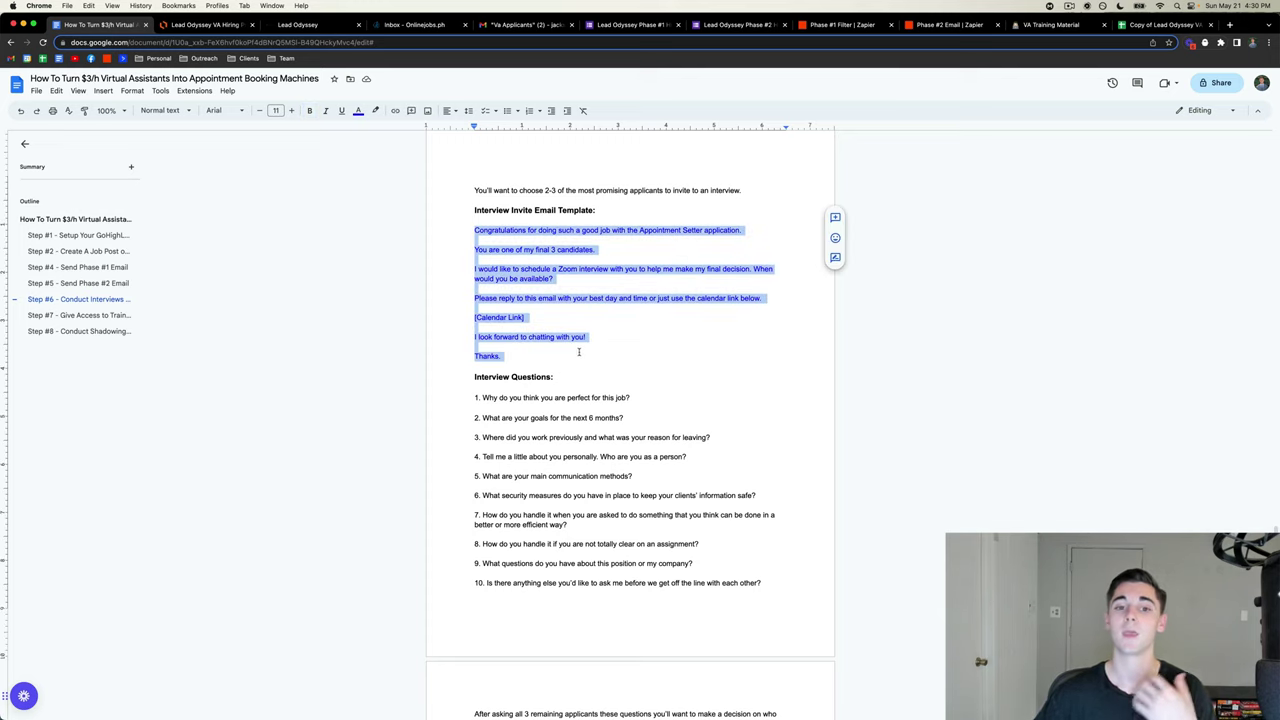
{"action": "left_click", "coordinate": [582, 354]}
- Add a blue 'Hey [First_Name],' greeting line above Congratulations
{"action": "left_click", "coordinate": [488, 222]}
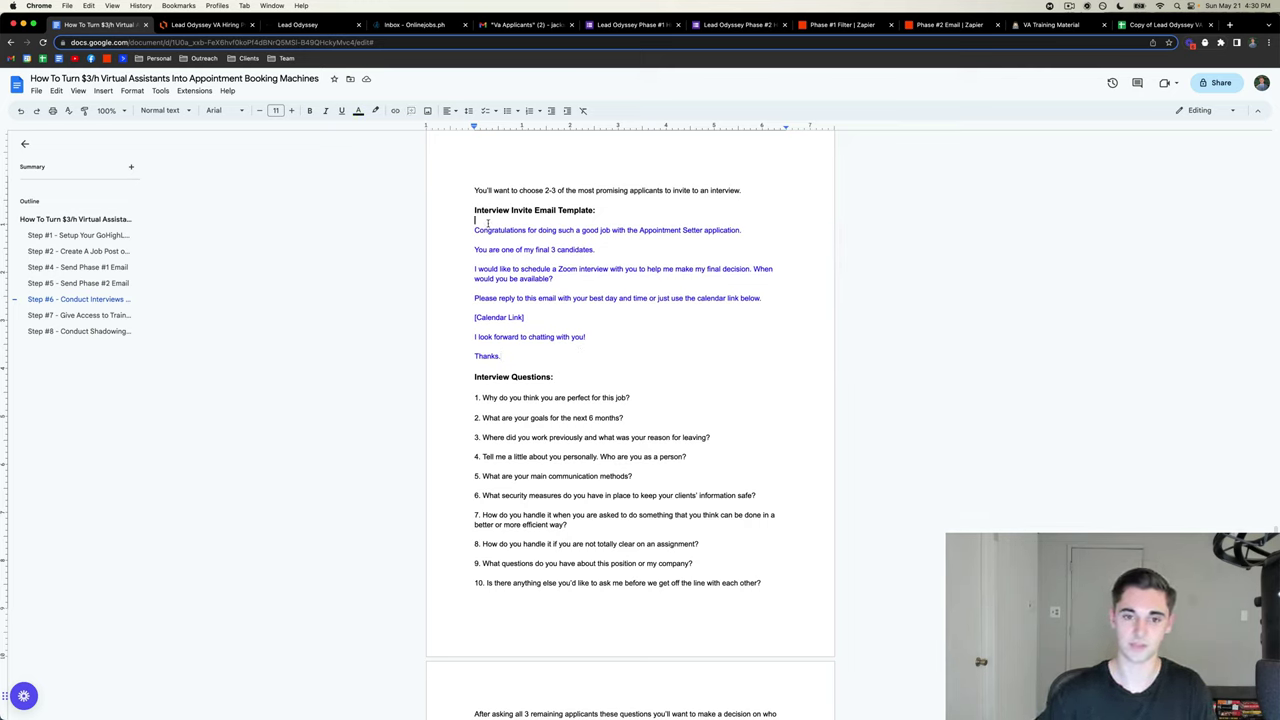
{"action": "key", "text": "Return"}
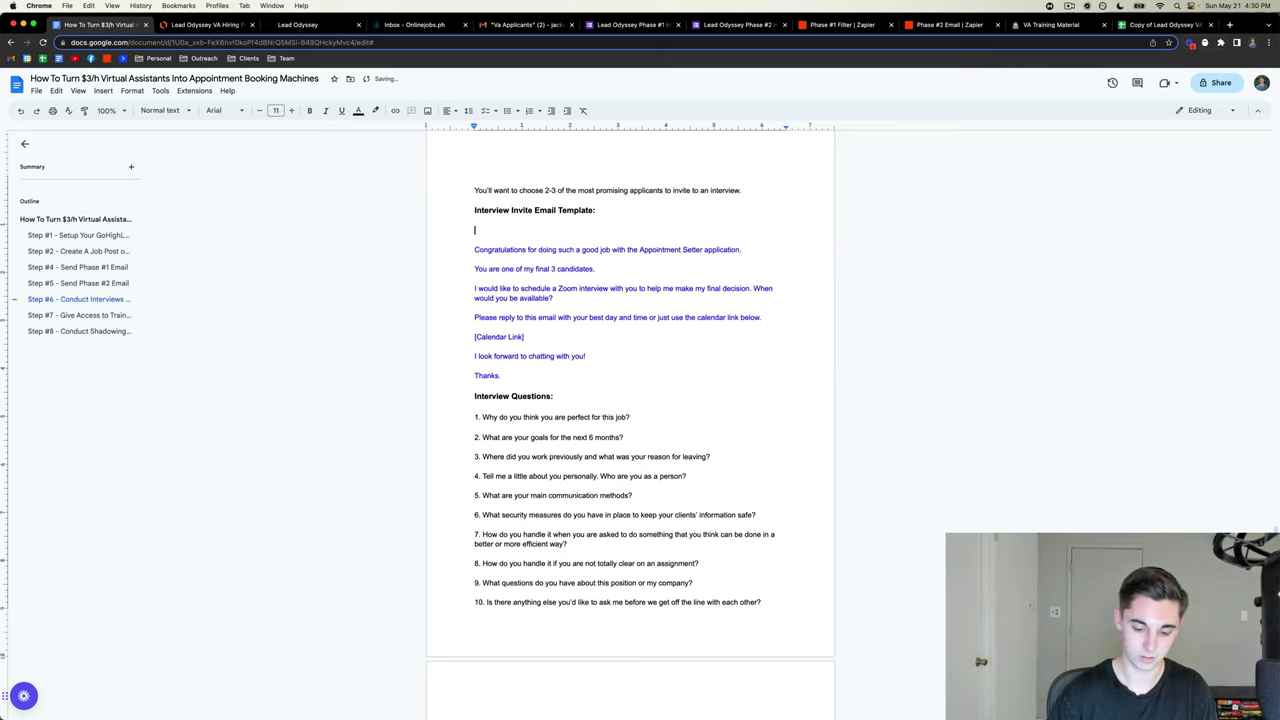
{"action": "type", "text": "Hey [First"}
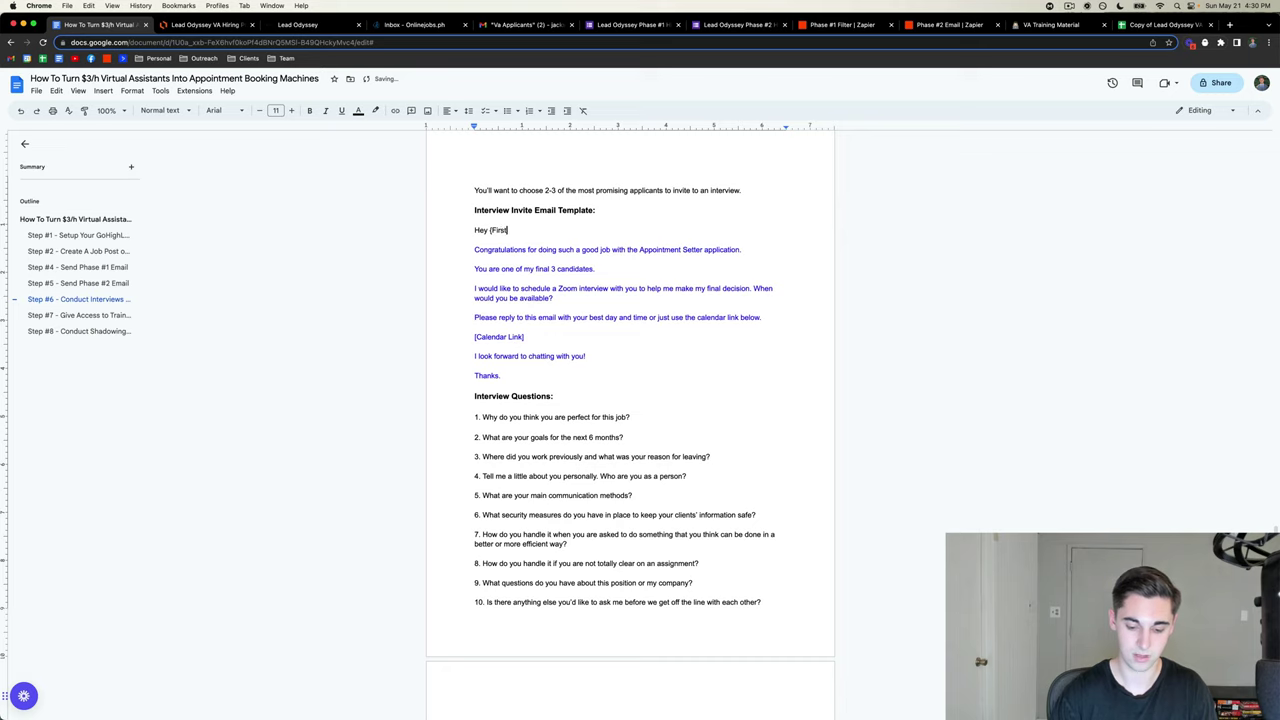
{"action": "type", "text": "_Name],"}
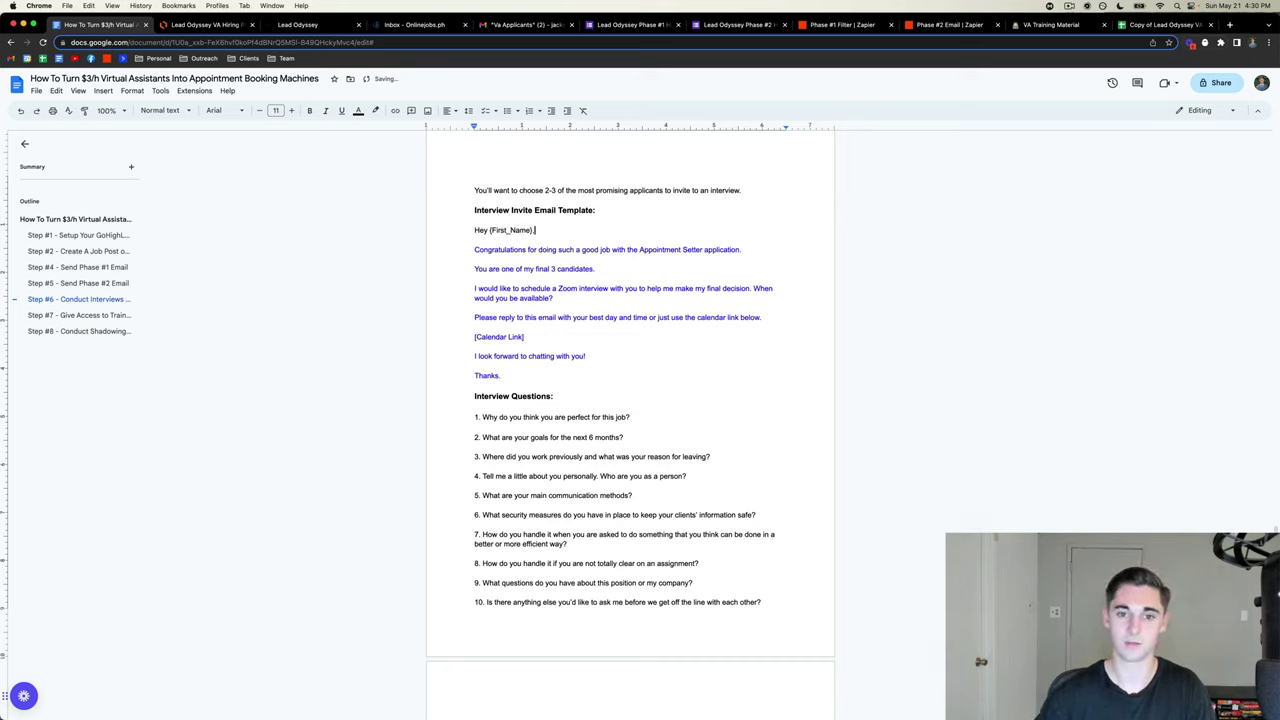
{"action": "left_click_drag", "start_coordinate": [538, 230], "coordinate": [458, 232]}
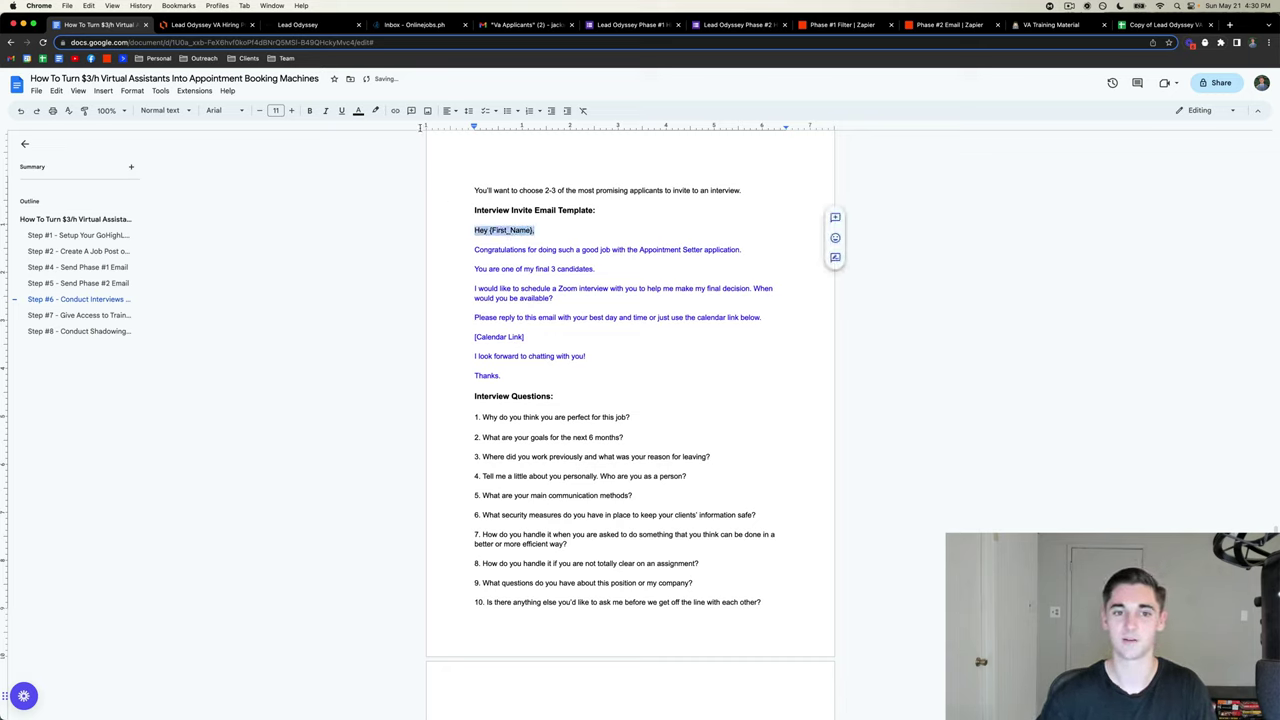
{"action": "left_click", "coordinate": [375, 110]}
{"action": "left_click", "coordinate": [358, 110]}
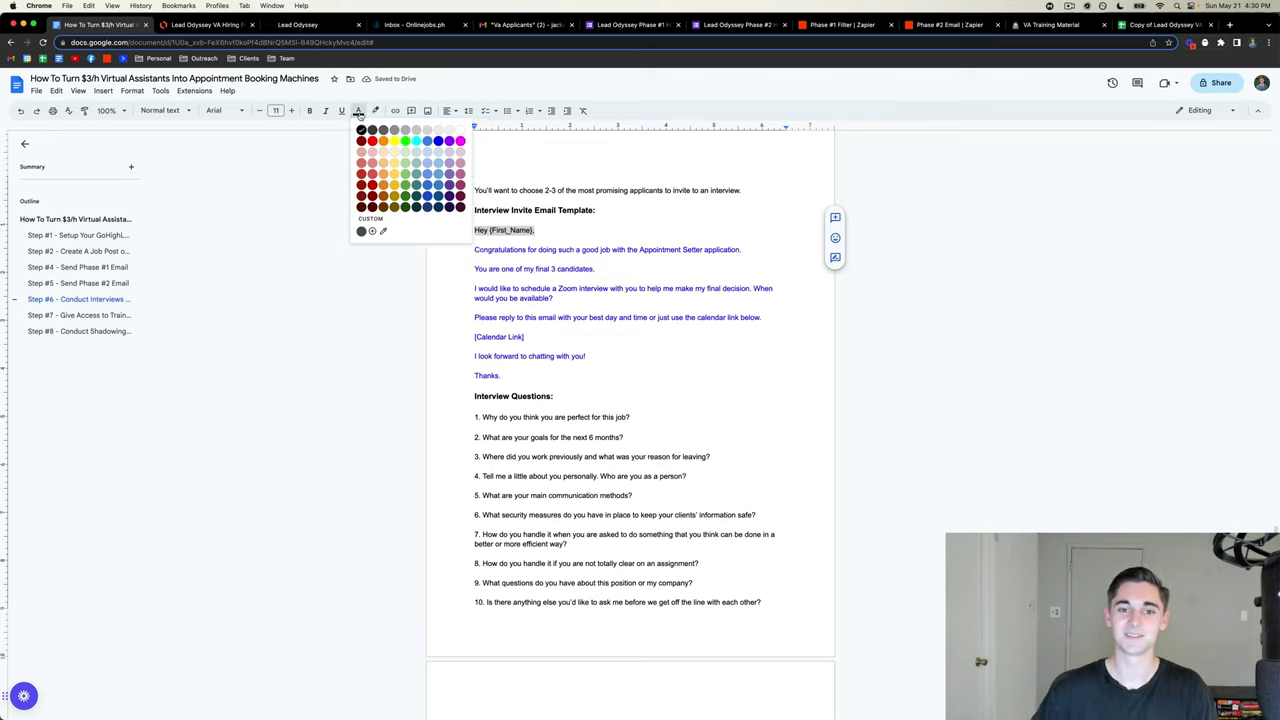
{"action": "left_click", "coordinate": [438, 141]}
{"action": "left_click", "coordinate": [588, 291]}
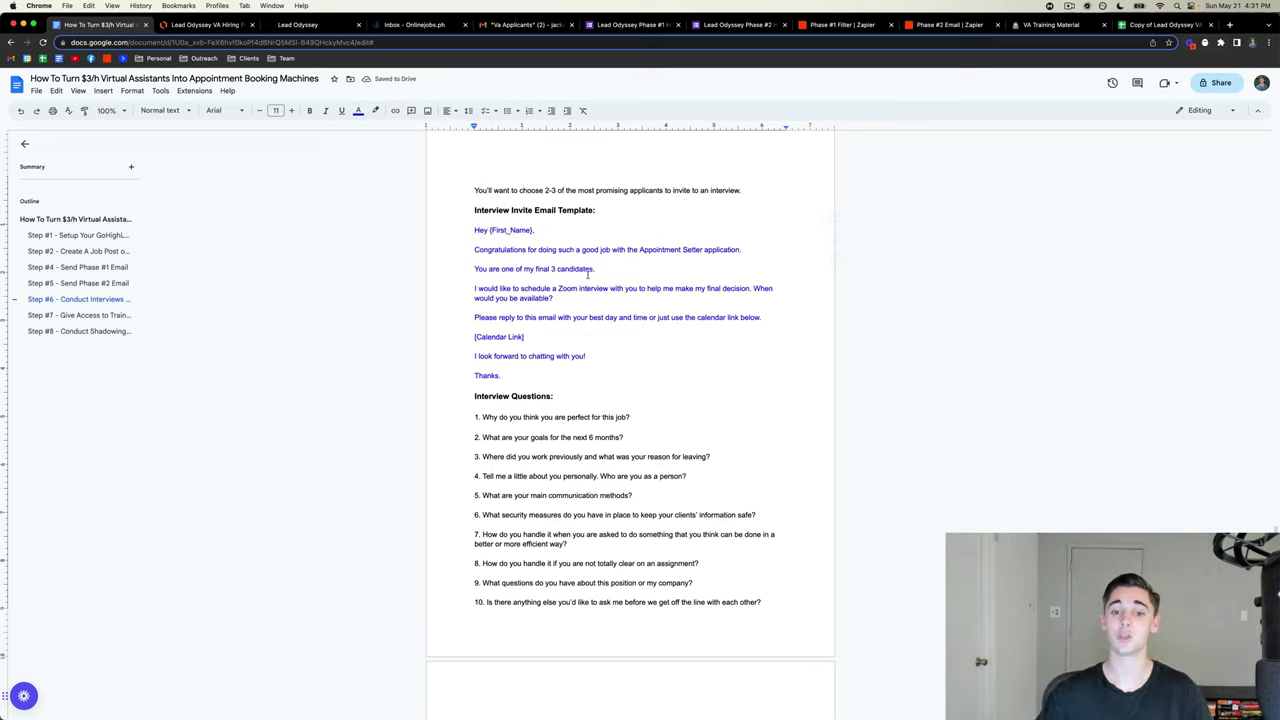
- Inspect the 'final 3 candidates' count and the [Calendar Link] placeholder in the template
{"action": "left_click", "coordinate": [594, 269]}
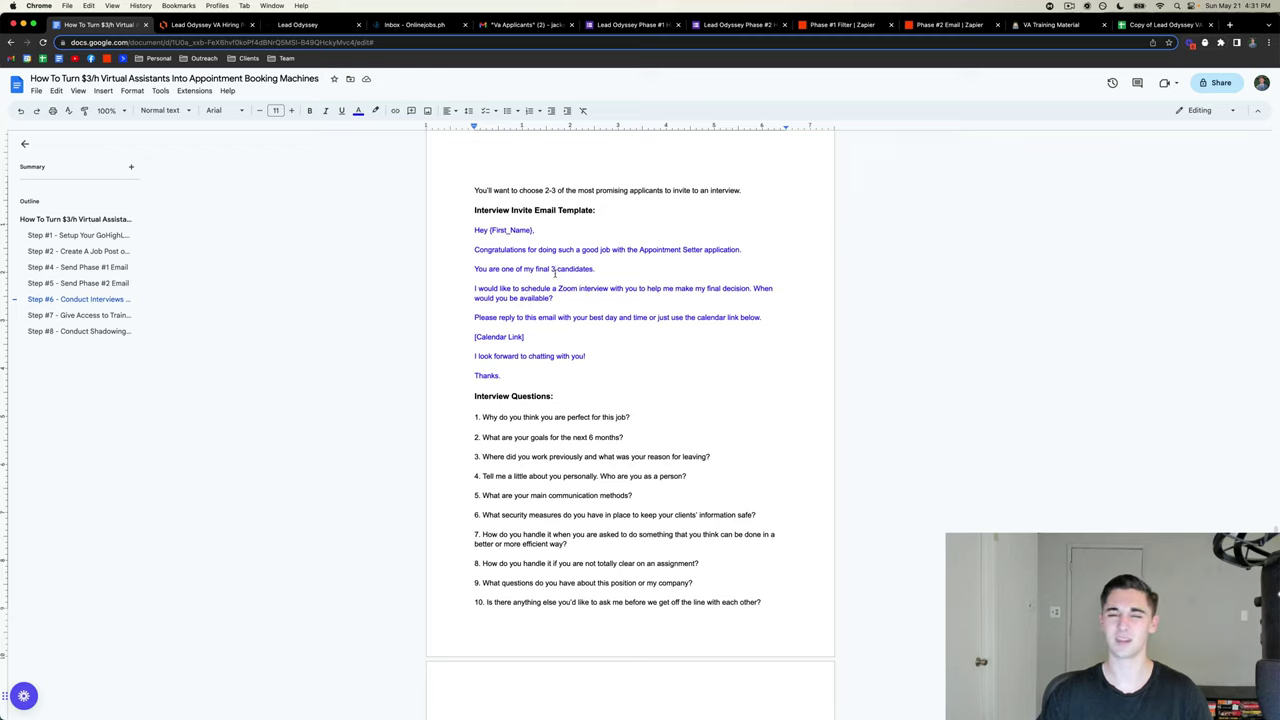
{"action": "double_click", "coordinate": [553, 269]}
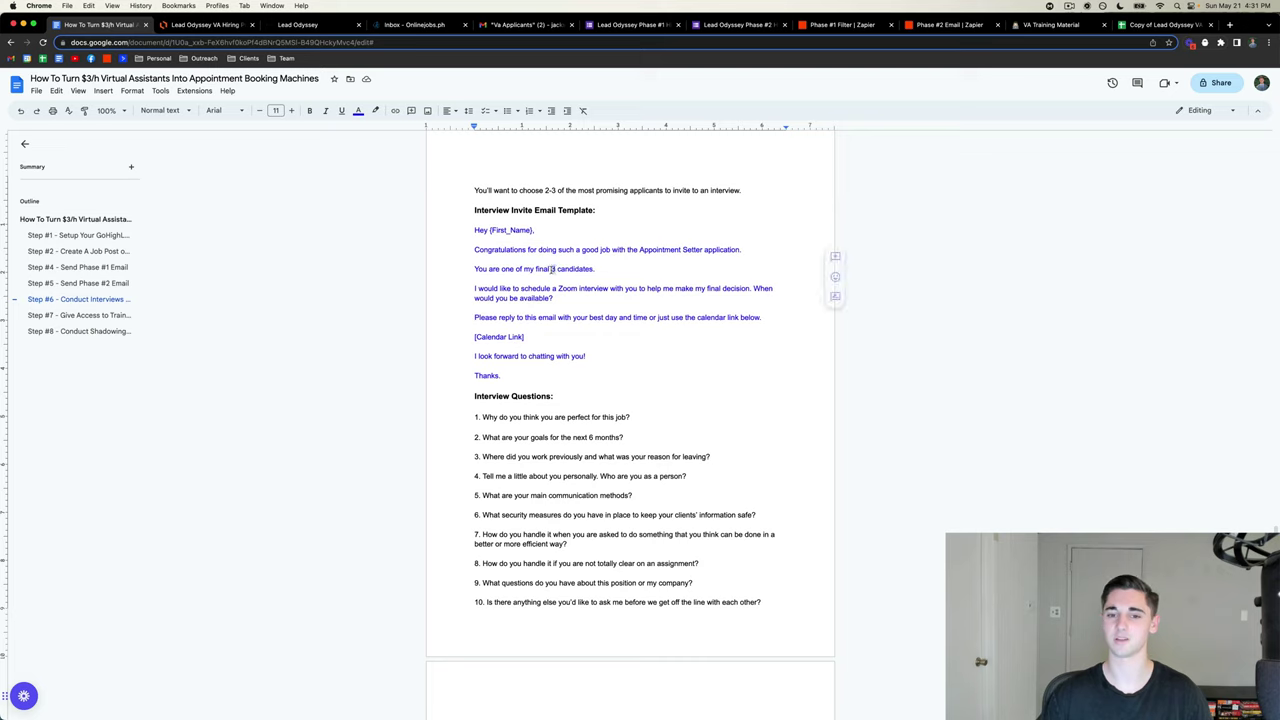
{"action": "left_click", "coordinate": [600, 268]}
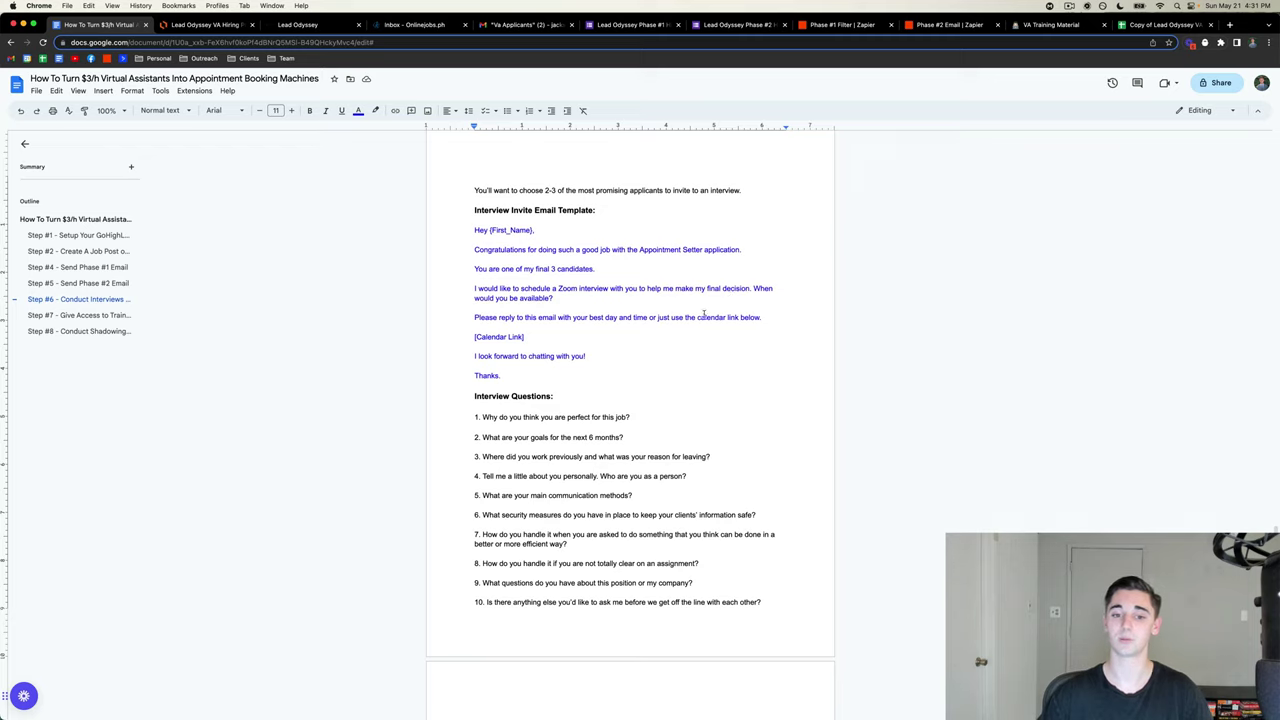
{"action": "left_click_drag", "start_coordinate": [525, 337], "coordinate": [434, 337]}
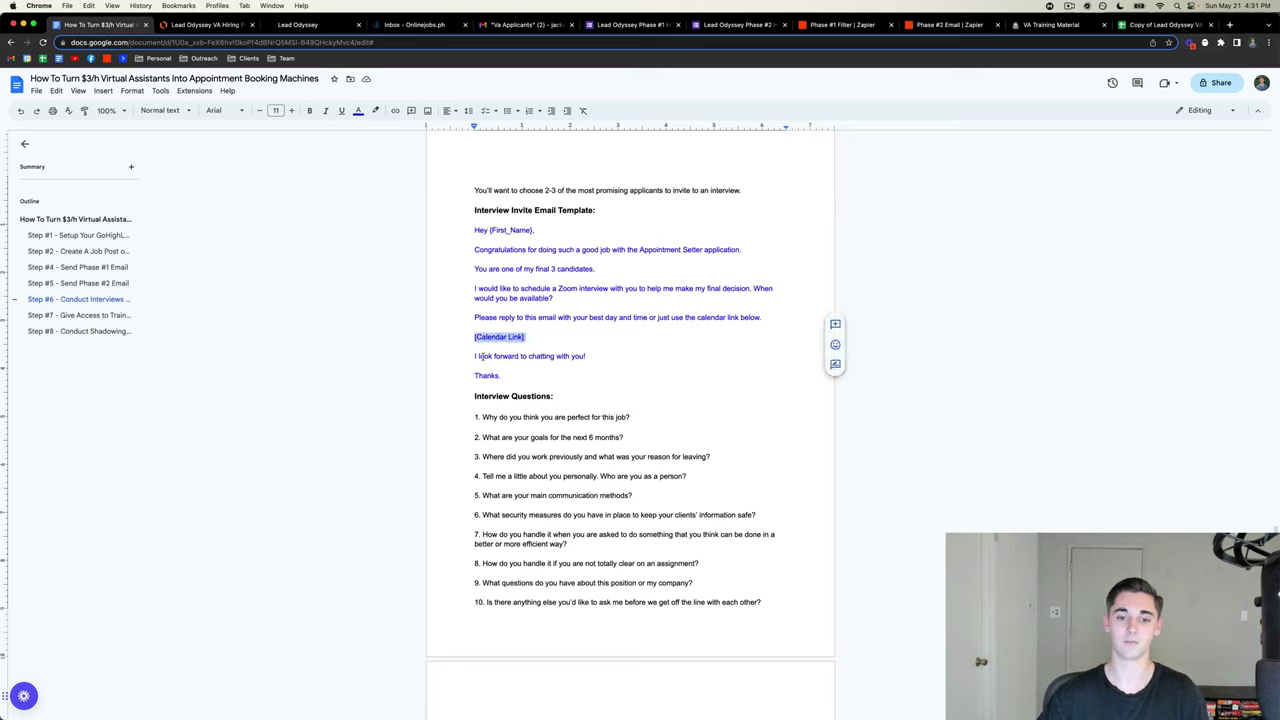
- Try rewording the closing line with 'I'm' and 'ing', then undo those edits
{"action": "left_click", "coordinate": [475, 357]}
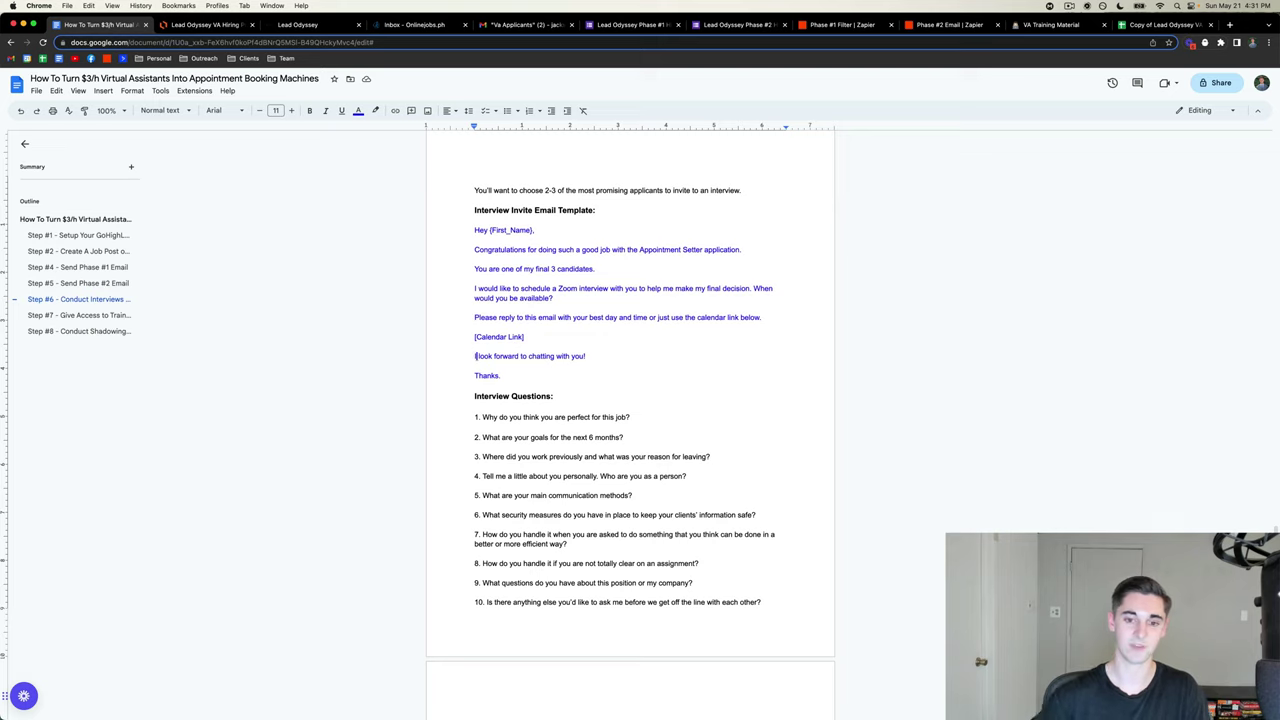
{"action": "type", "text": "I'm"}
{"action": "left_click", "coordinate": [499, 357]}
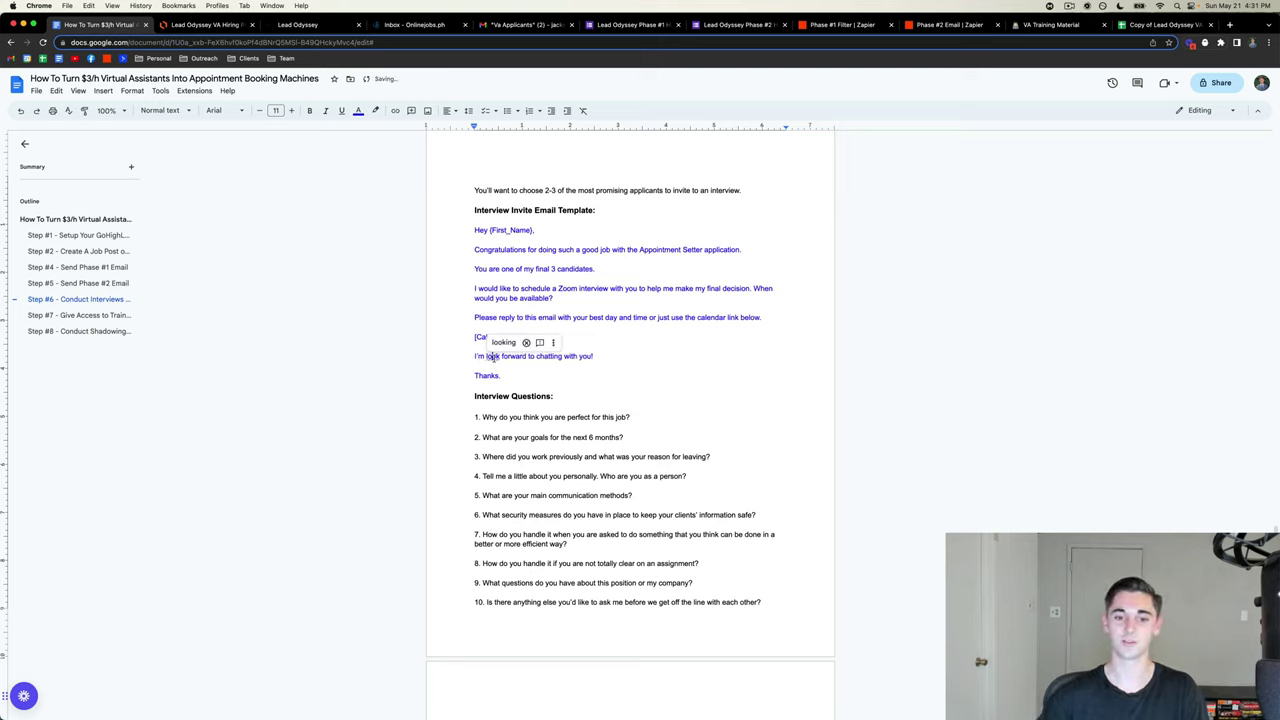
{"action": "type", "text": "ing"}
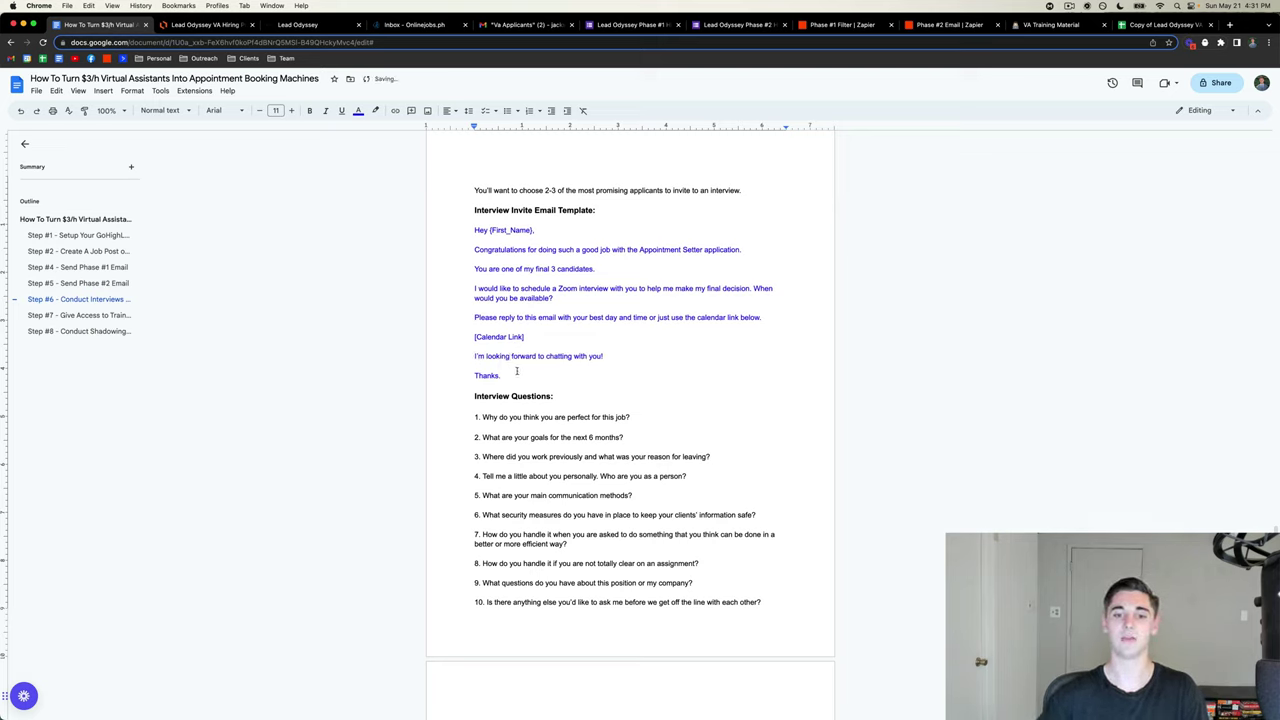
{"action": "scroll", "coordinate": [540, 350], "scroll_direction": "down", "scroll_amount": 2}
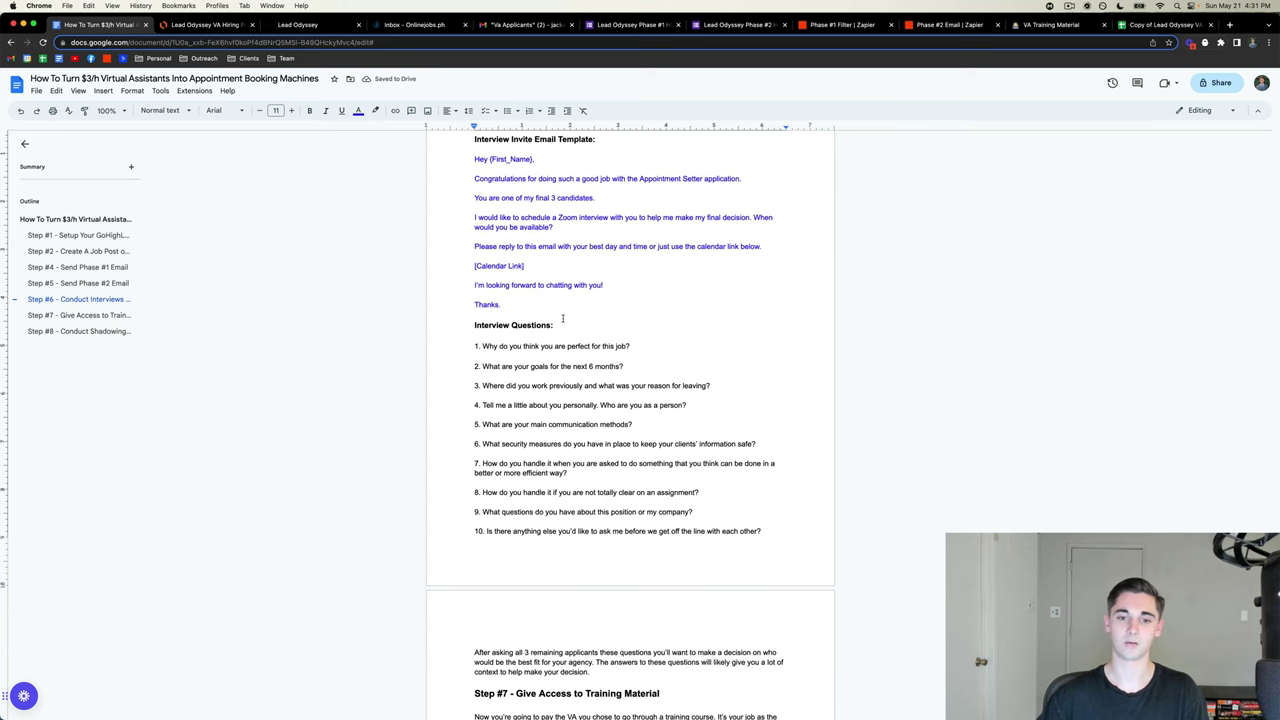
{"action": "left_click", "coordinate": [20, 110]}
{"action": "left_click", "coordinate": [20, 110]}
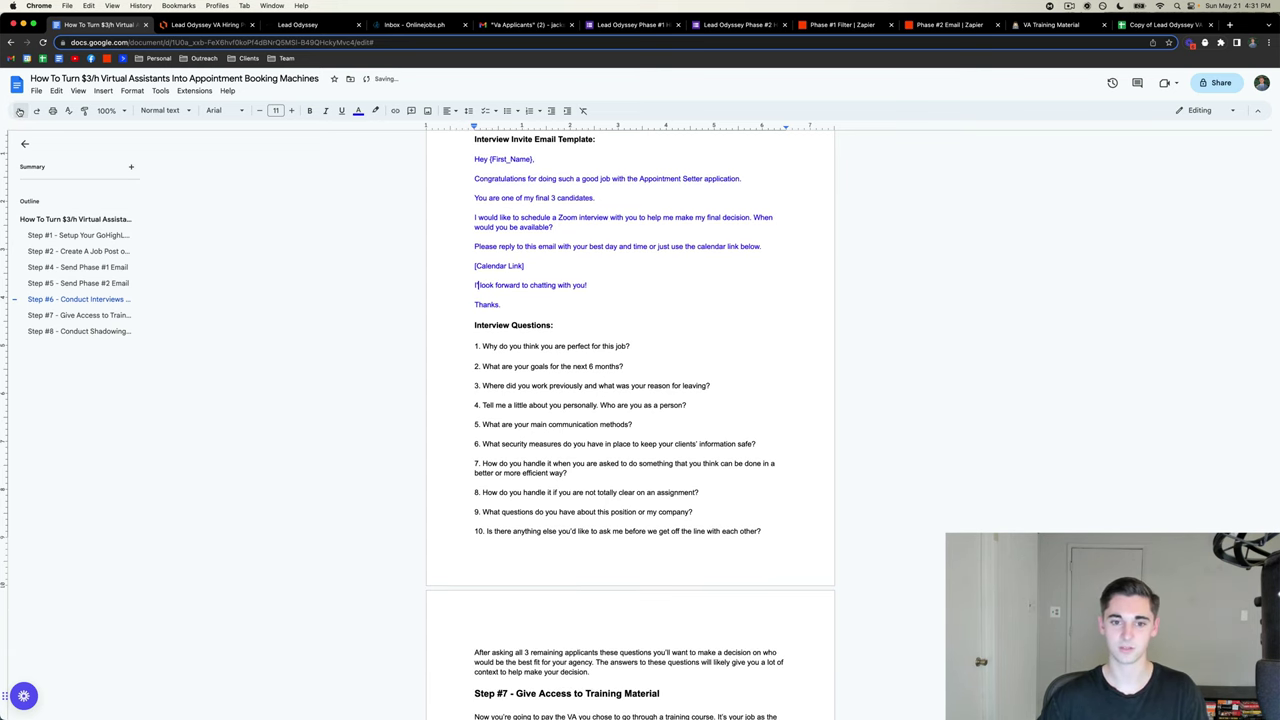
{"action": "left_click", "coordinate": [20, 110]}
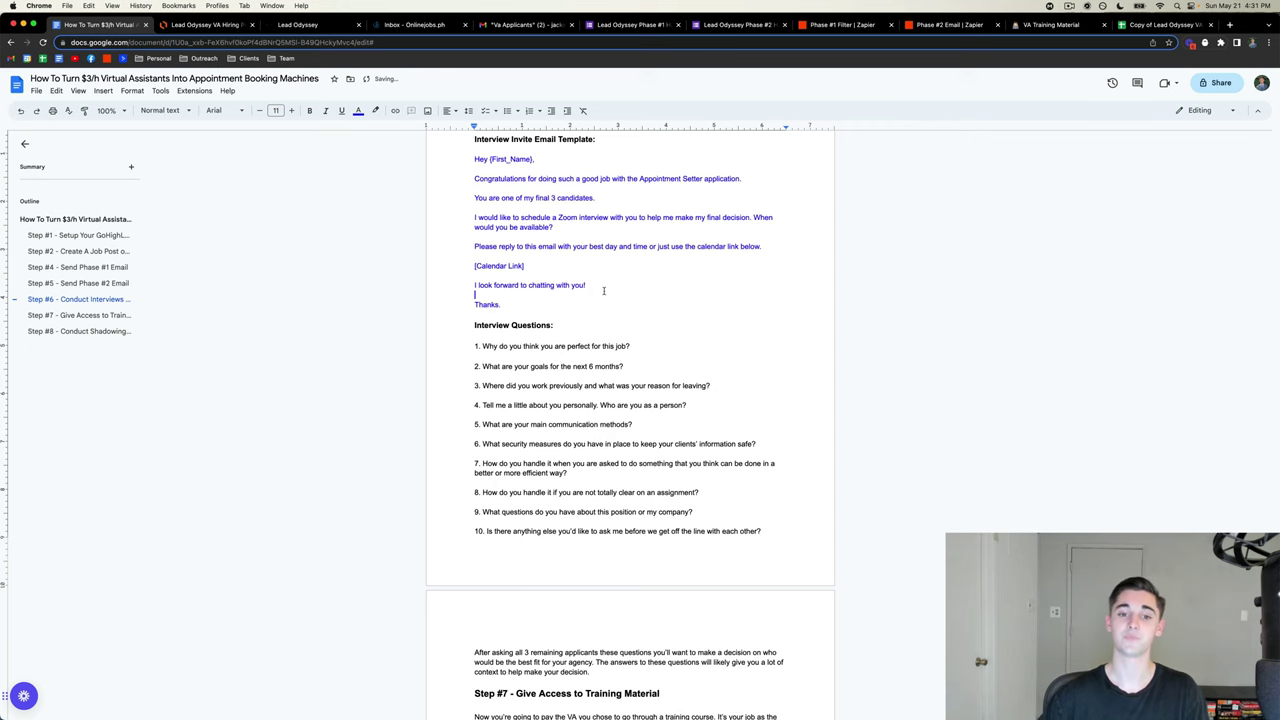
{"action": "scroll", "coordinate": [580, 292], "scroll_direction": "down", "scroll_amount": 3}
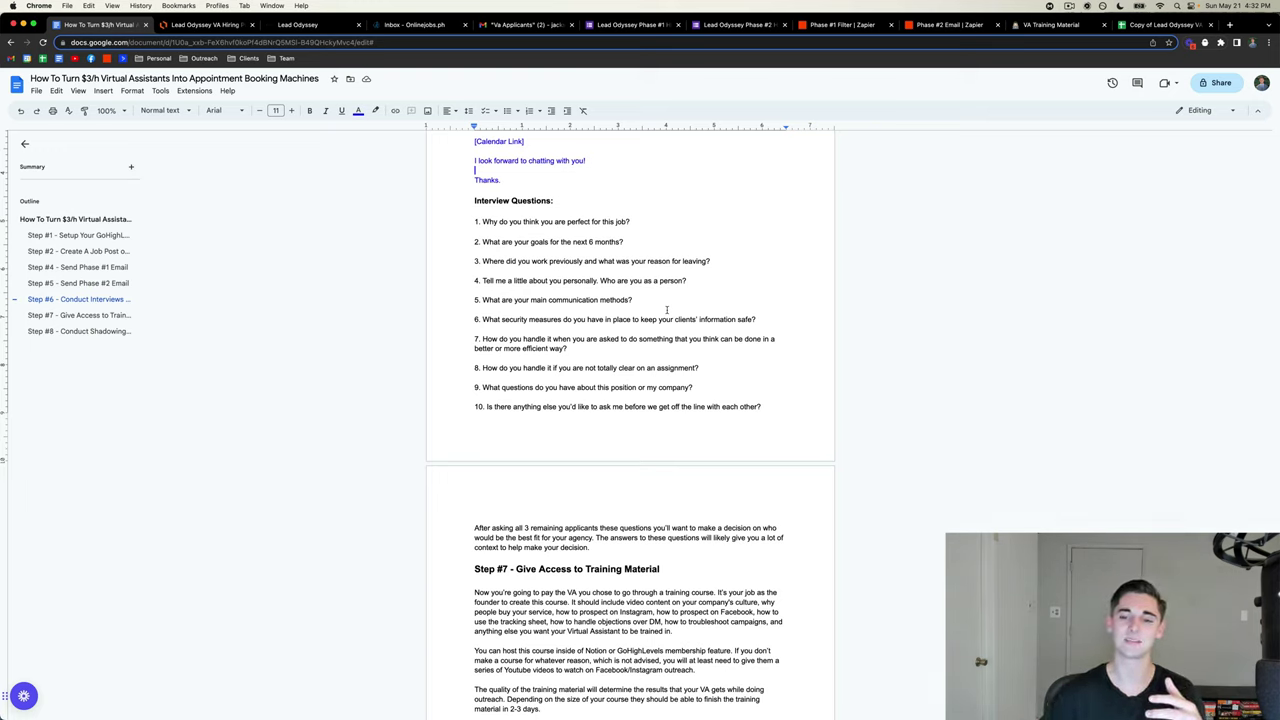
{"action": "left_click_drag", "start_coordinate": [765, 407], "coordinate": [464, 223]}
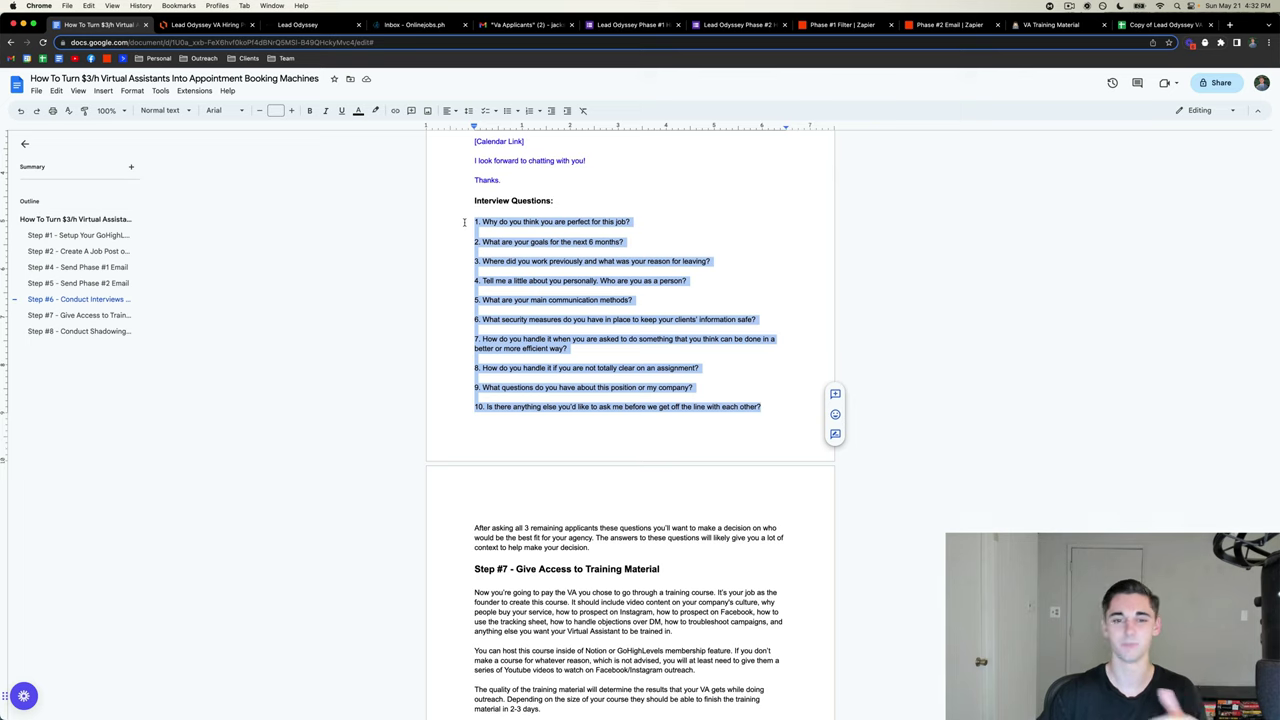
{"action": "left_click", "coordinate": [464, 222]}
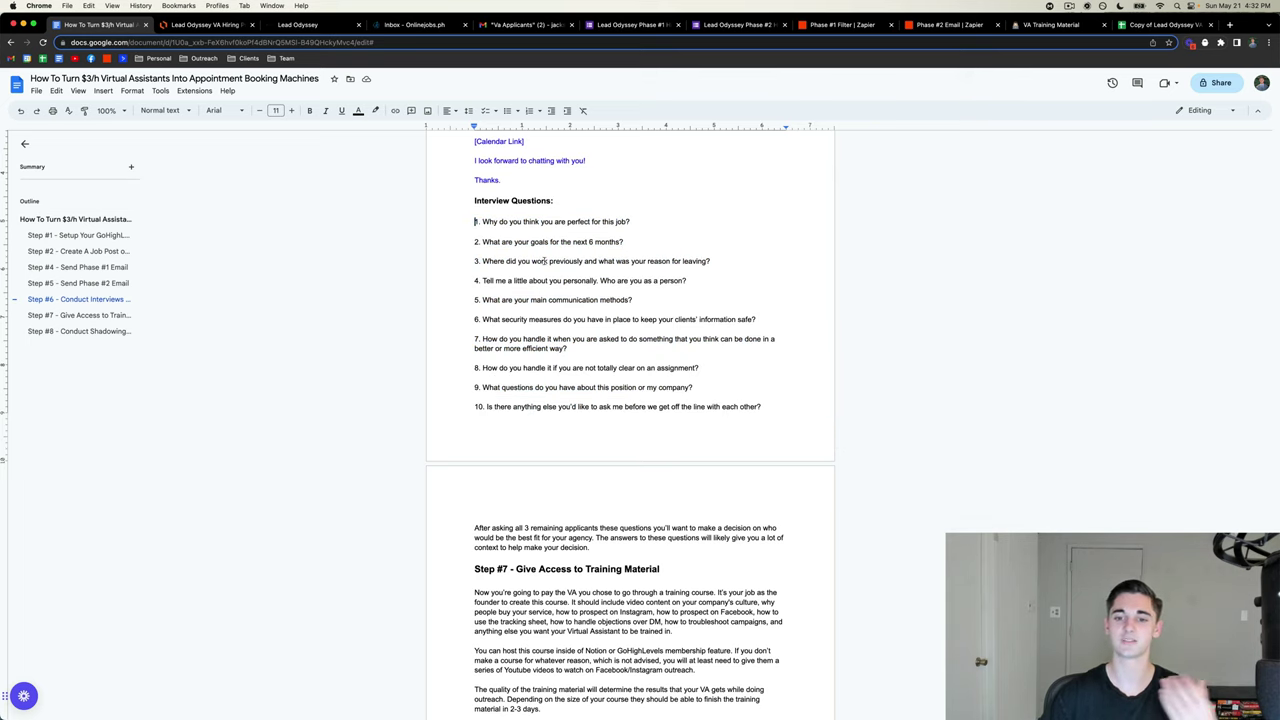
{"action": "left_click_drag", "start_coordinate": [469, 220], "coordinate": [773, 408]}
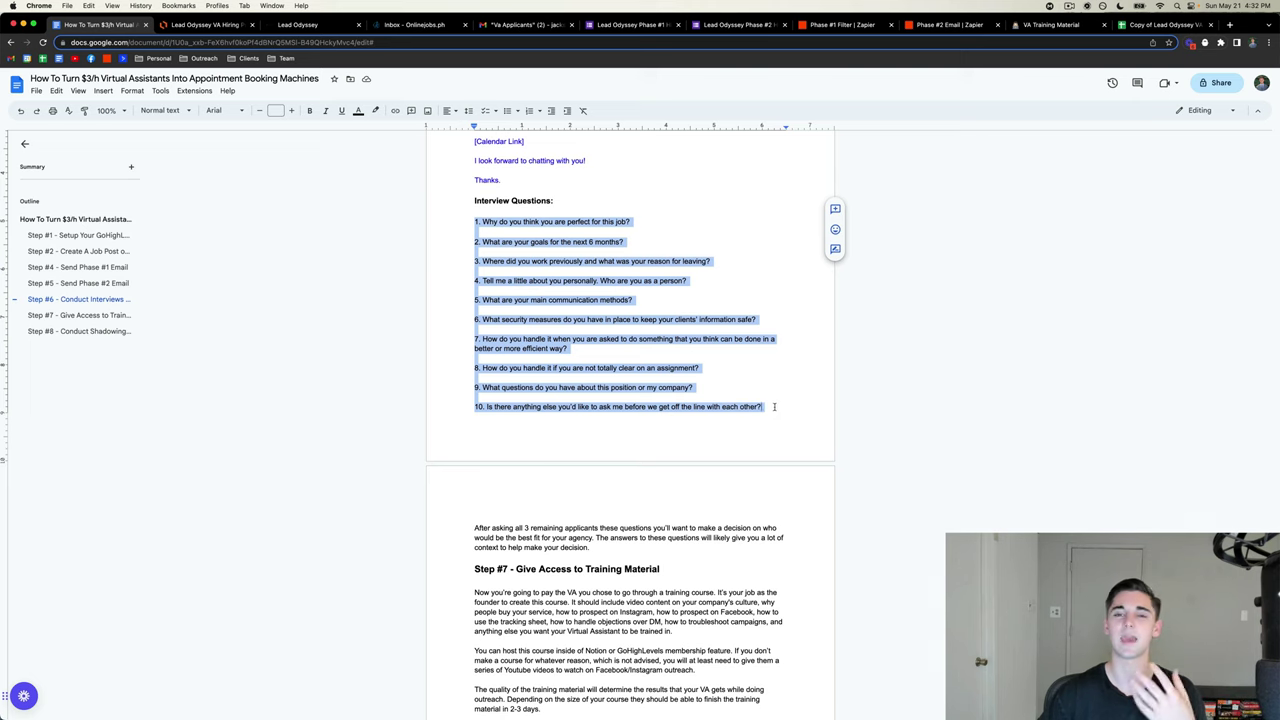
{"action": "left_click", "coordinate": [774, 407]}
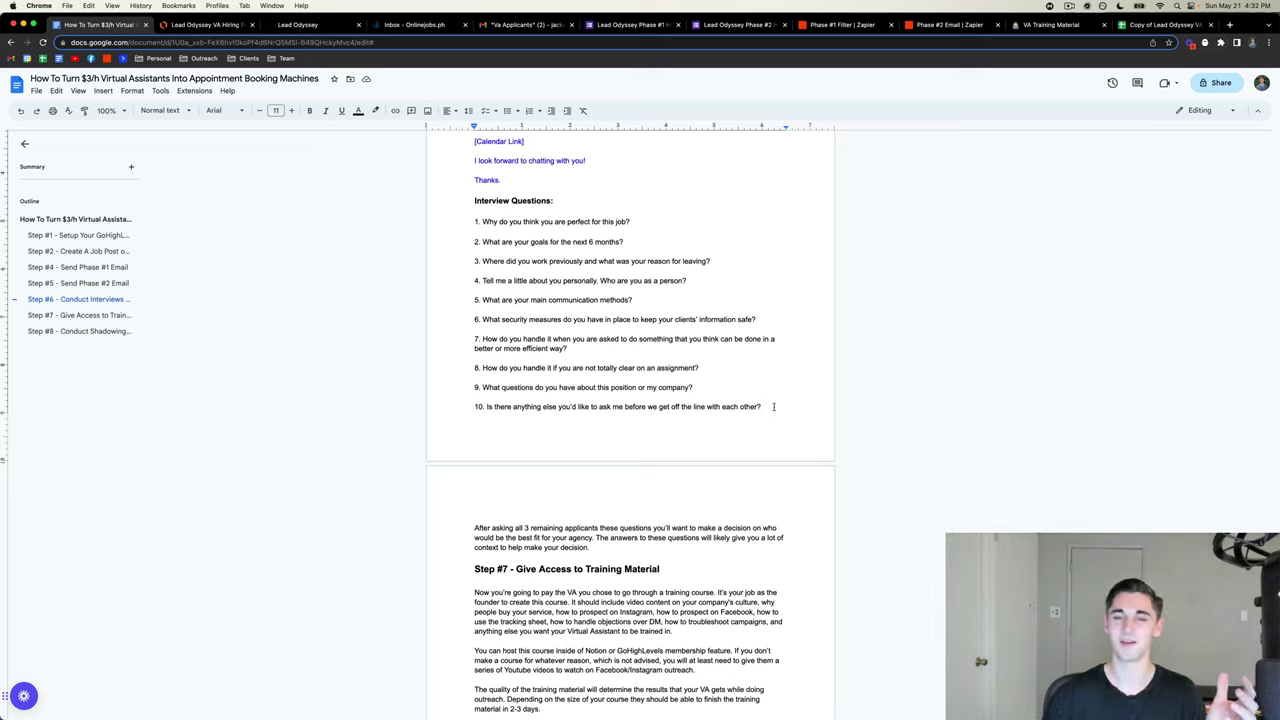
{"action": "left_click", "coordinate": [773, 406]}
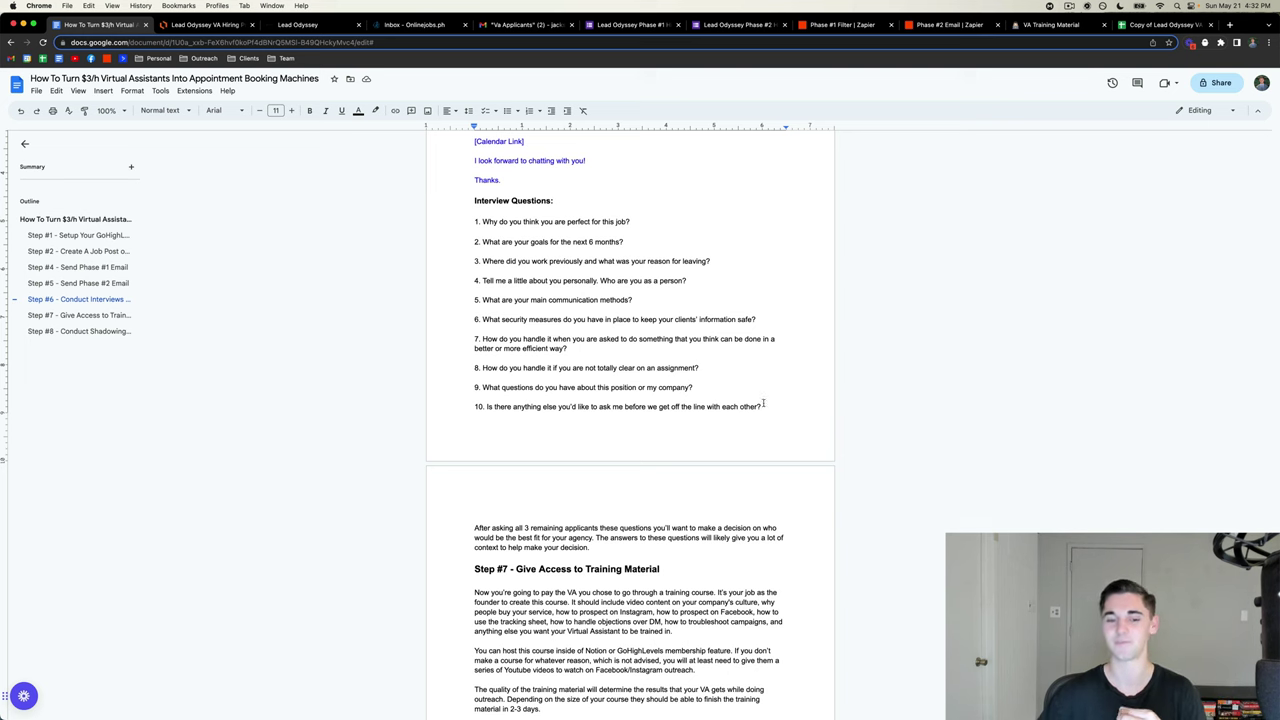
{"action": "scroll", "coordinate": [532, 424], "scroll_direction": "down", "scroll_amount": 5}
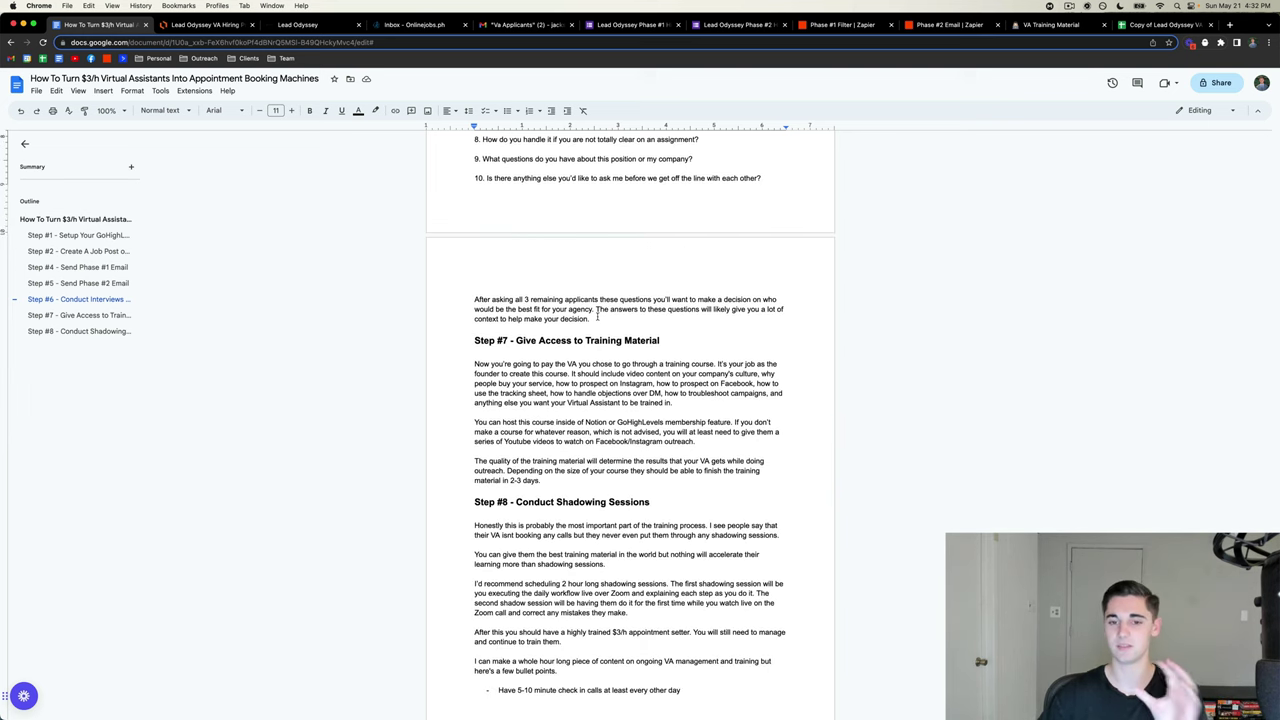
{"action": "scroll", "coordinate": [597, 315], "scroll_direction": "up", "scroll_amount": 3}
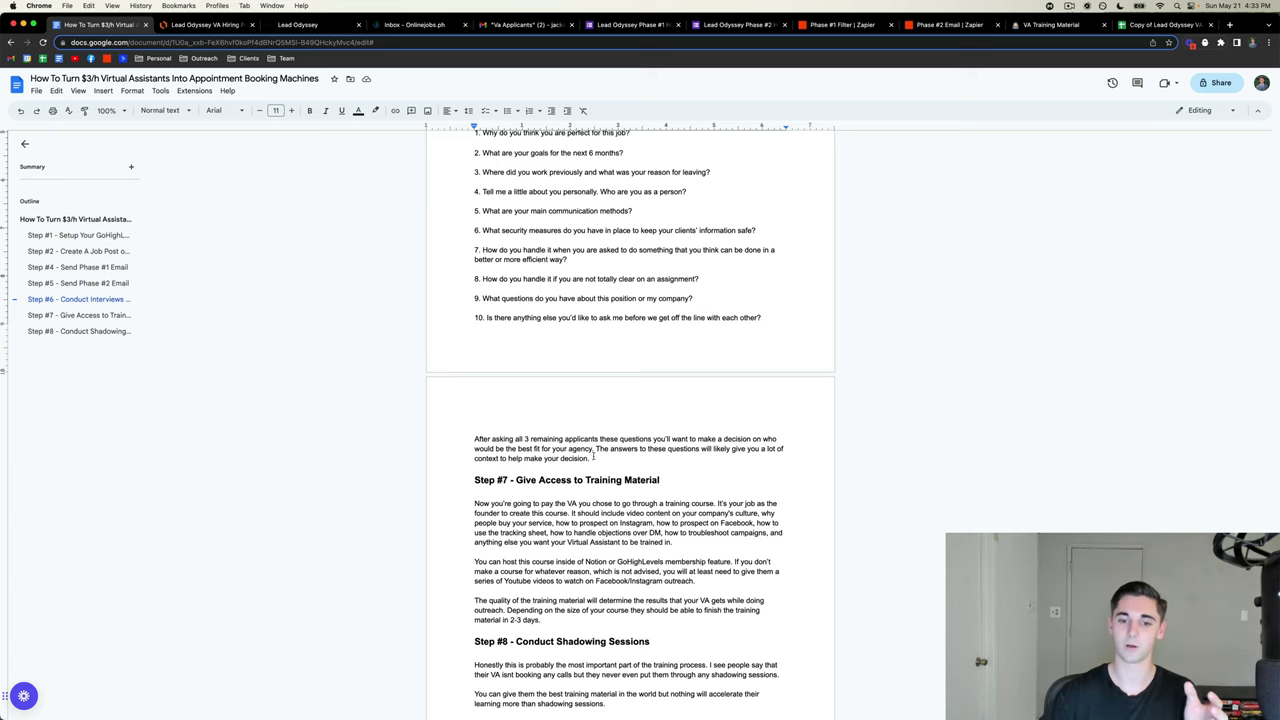
{"action": "scroll", "coordinate": [593, 456], "scroll_direction": "down", "scroll_amount": 4}
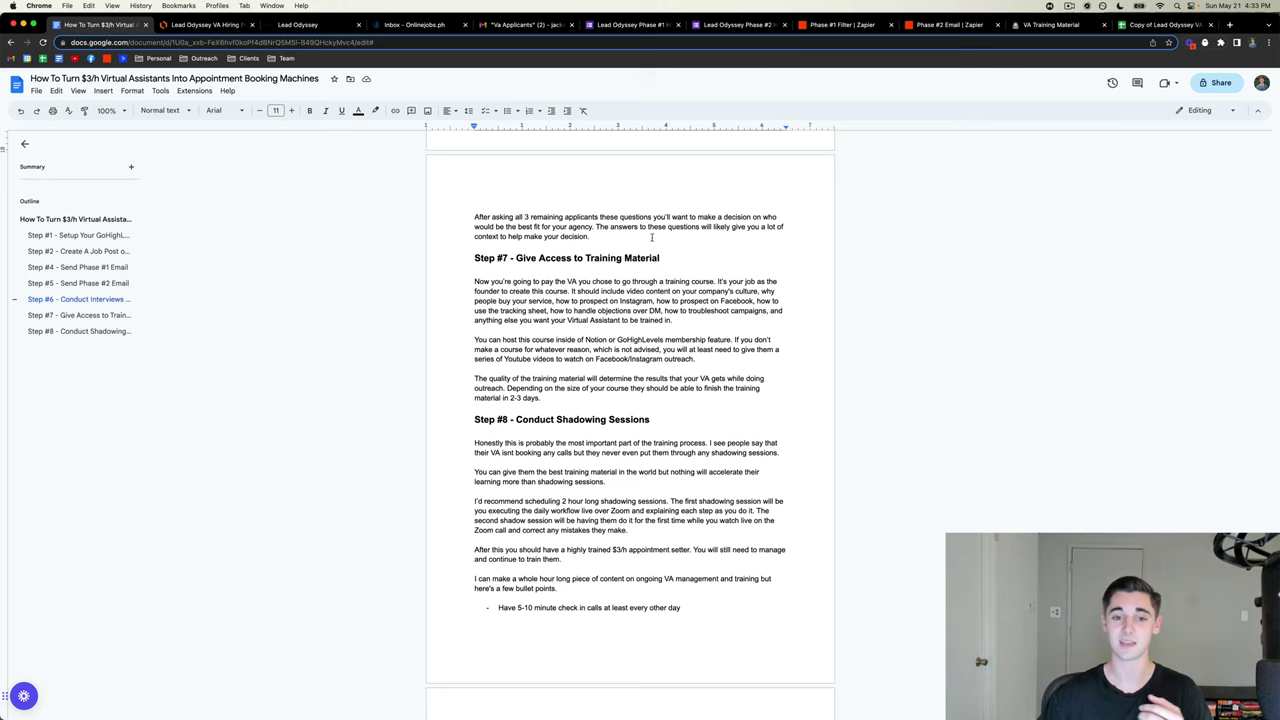
{"action": "scroll", "coordinate": [681, 246], "scroll_direction": "down", "scroll_amount": 2}
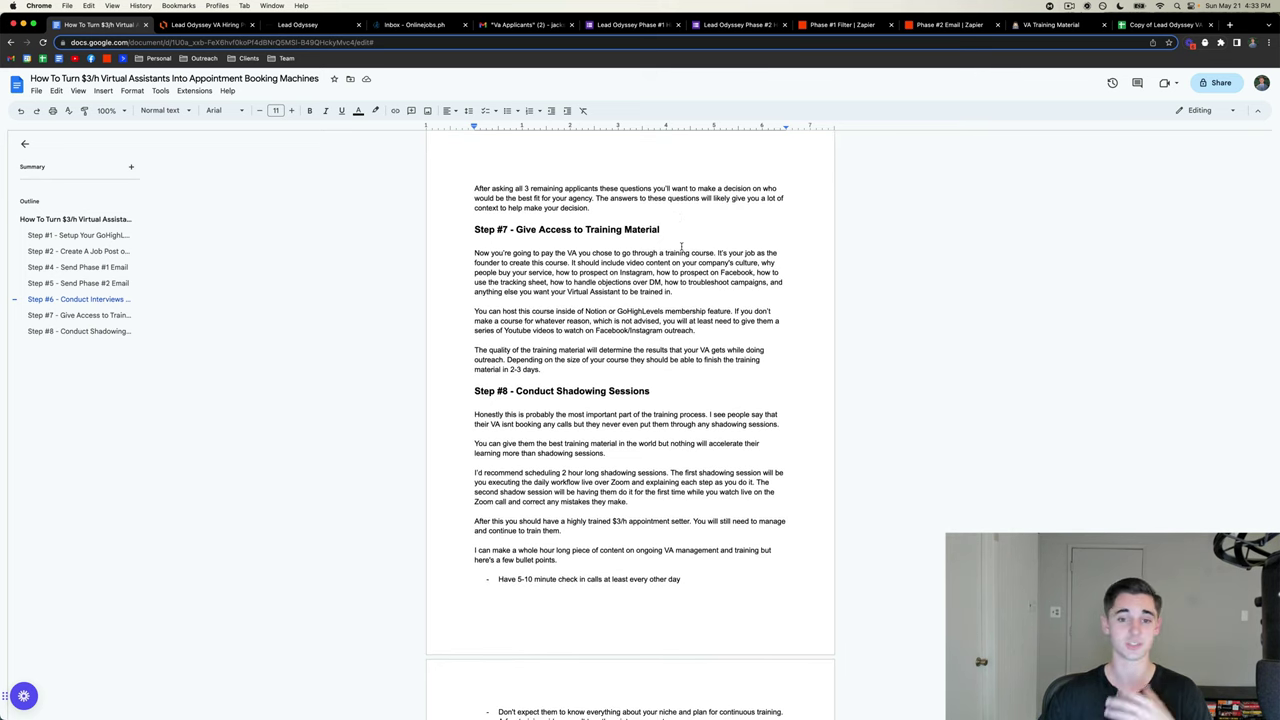
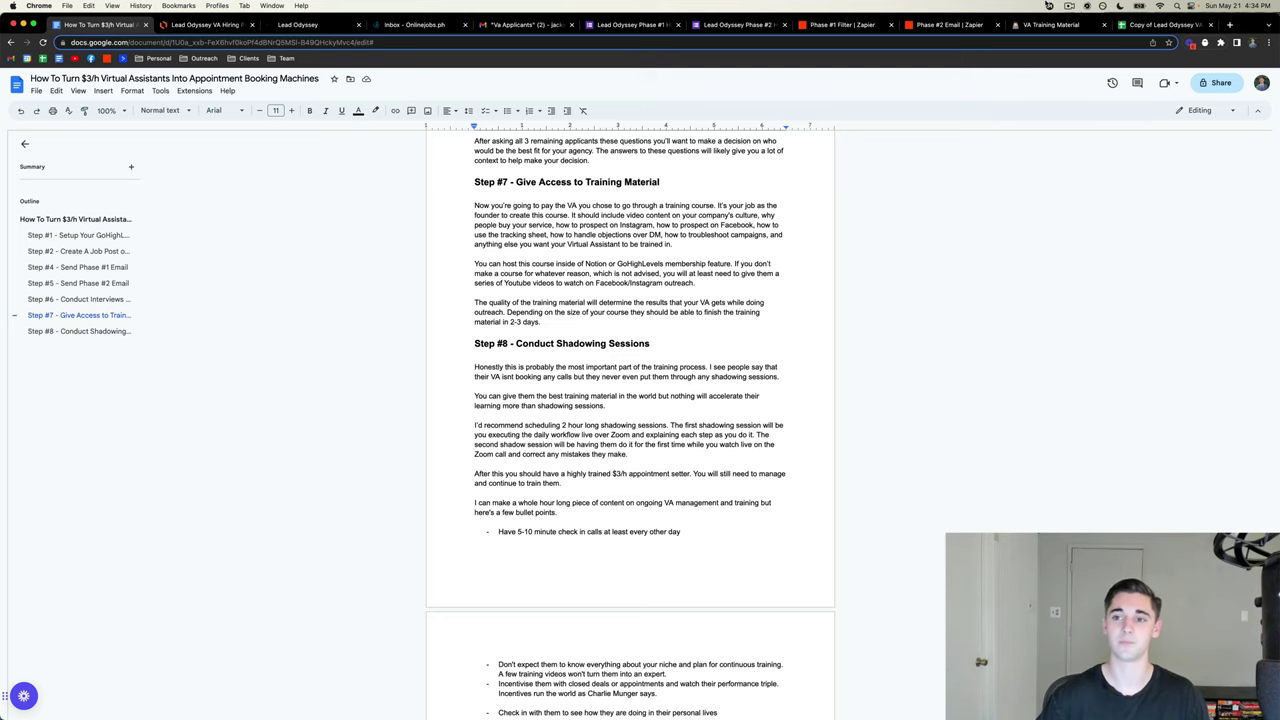
- Switch to the Notion VA Training Material page and scroll through its video and six subpages
{"action": "left_click", "coordinate": [1050, 24]}
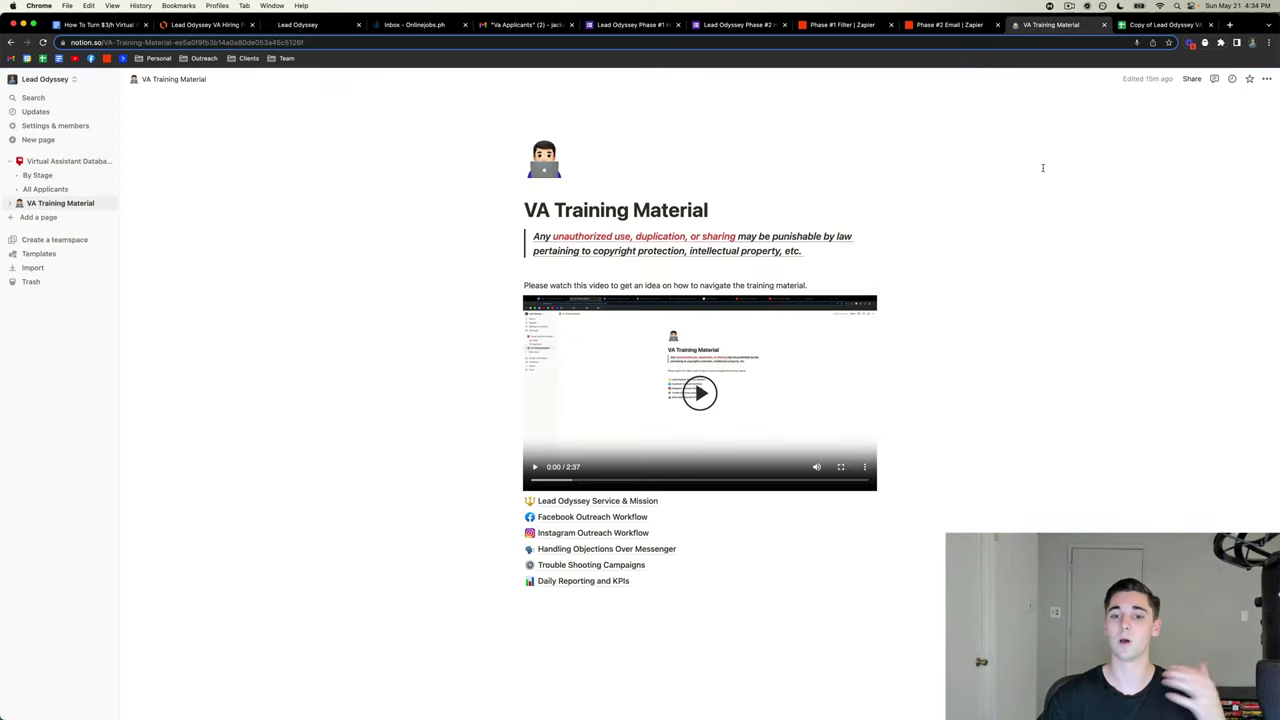
{"action": "scroll", "coordinate": [860, 228], "scroll_direction": "down", "scroll_amount": 1}
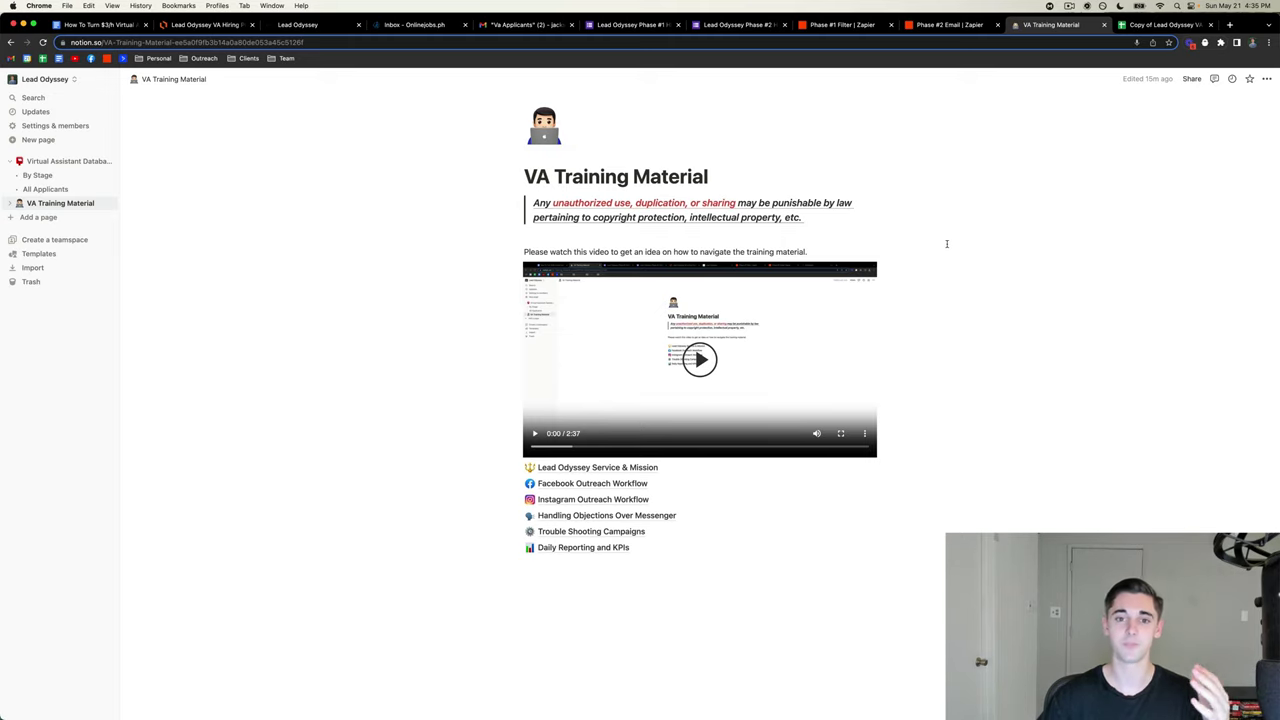
{"action": "scroll", "coordinate": [946, 243], "scroll_direction": "down", "scroll_amount": 1}
{"action": "scroll", "coordinate": [946, 243], "scroll_direction": "up", "scroll_amount": 2}
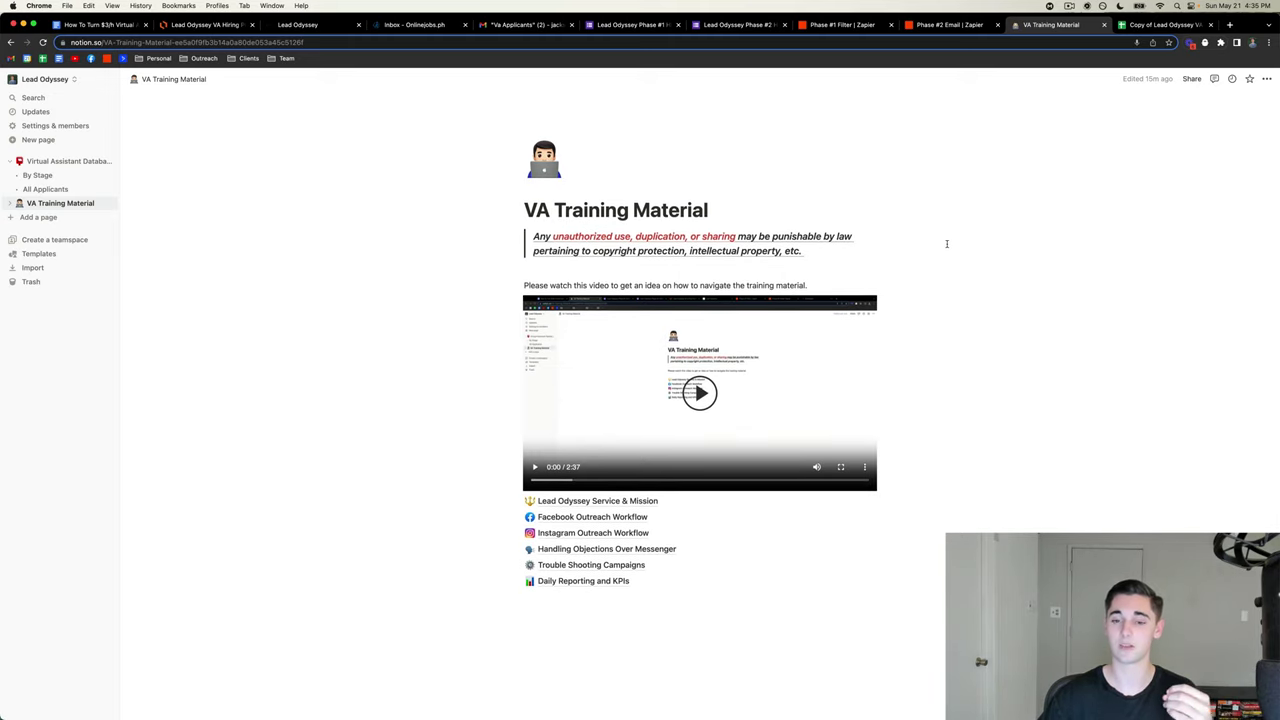
{"action": "scroll", "coordinate": [946, 243], "scroll_direction": "down", "scroll_amount": 2}
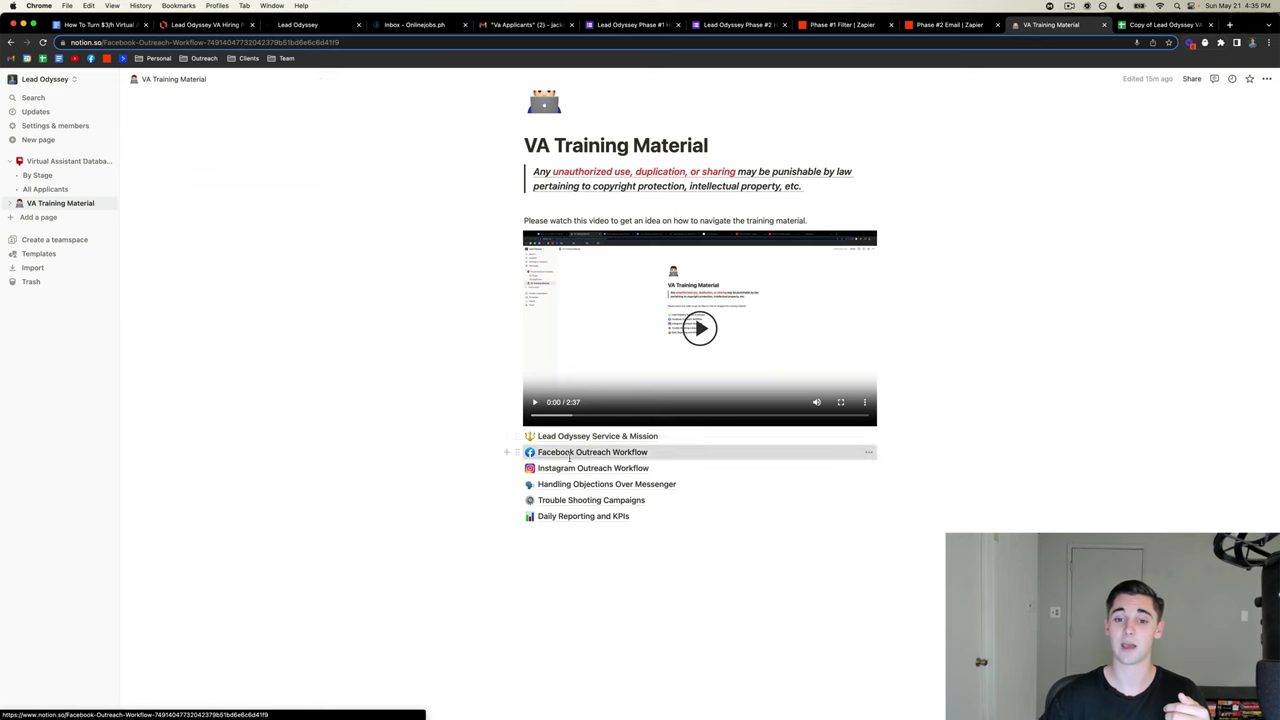
{"action": "left_click", "coordinate": [610, 452]}
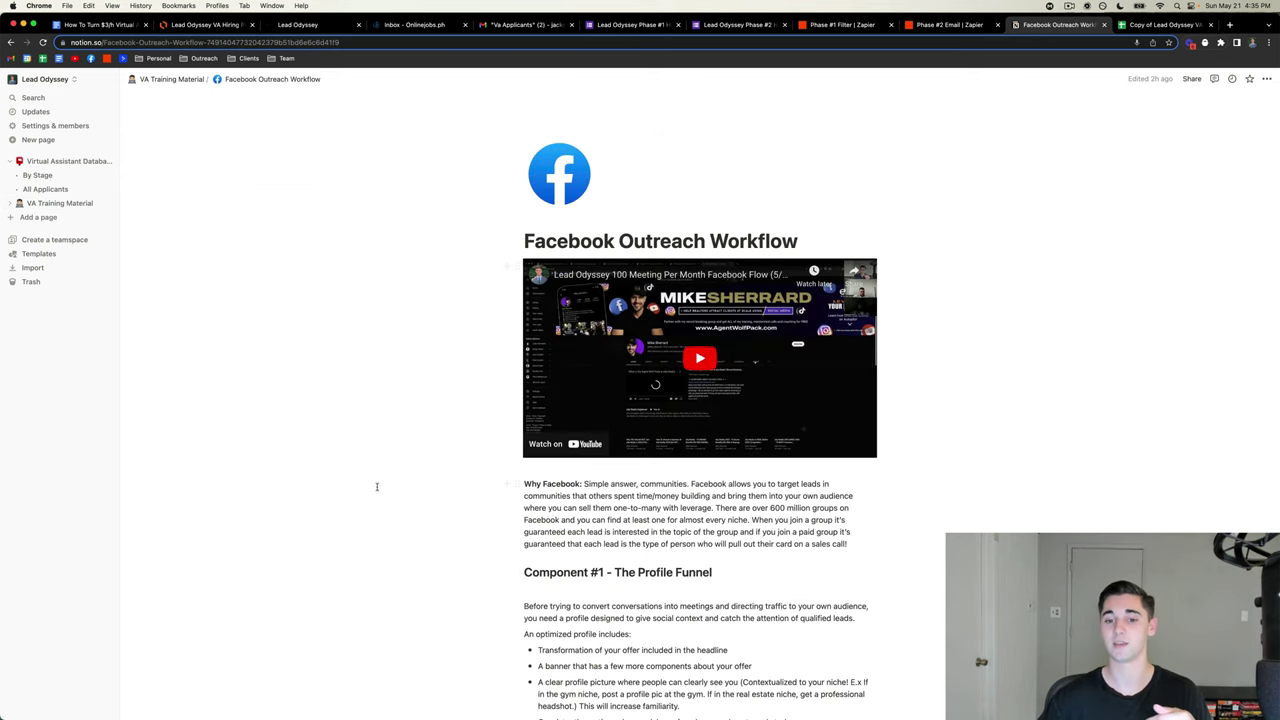
{"action": "left_click", "coordinate": [636, 358]}
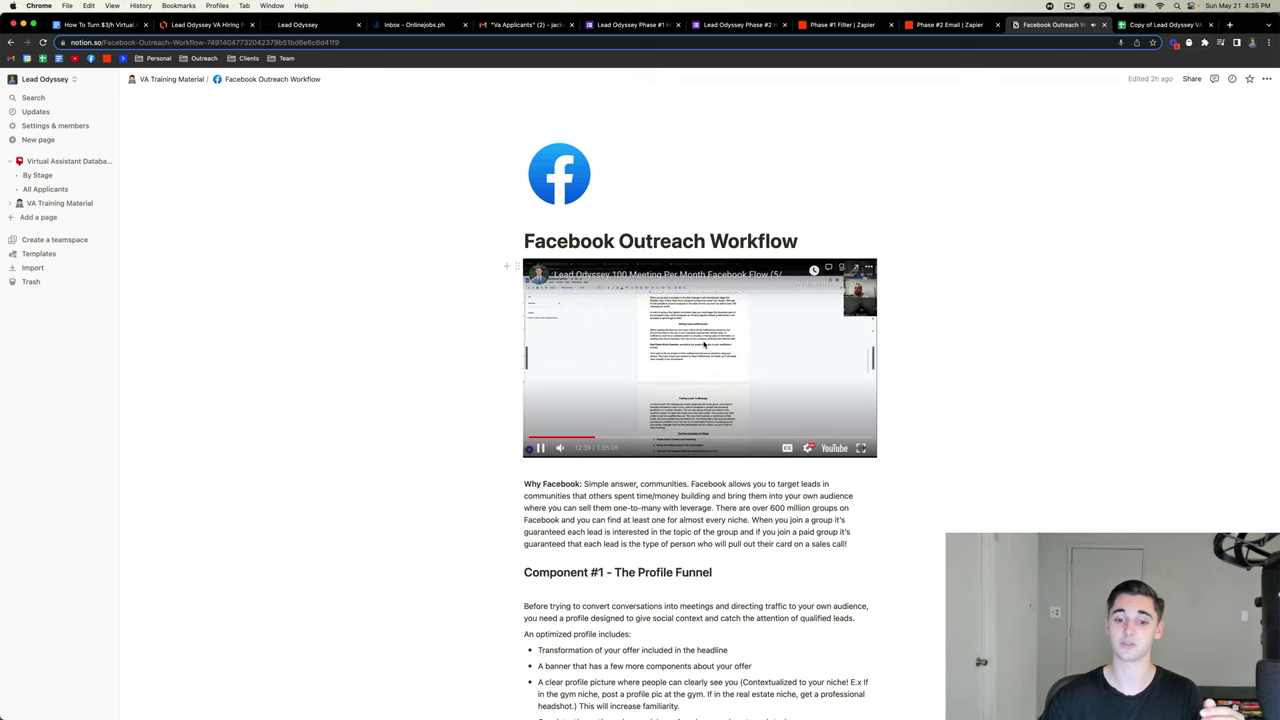
{"action": "left_click", "coordinate": [704, 344]}
{"action": "scroll", "coordinate": [411, 373], "scroll_direction": "down", "scroll_amount": 5}
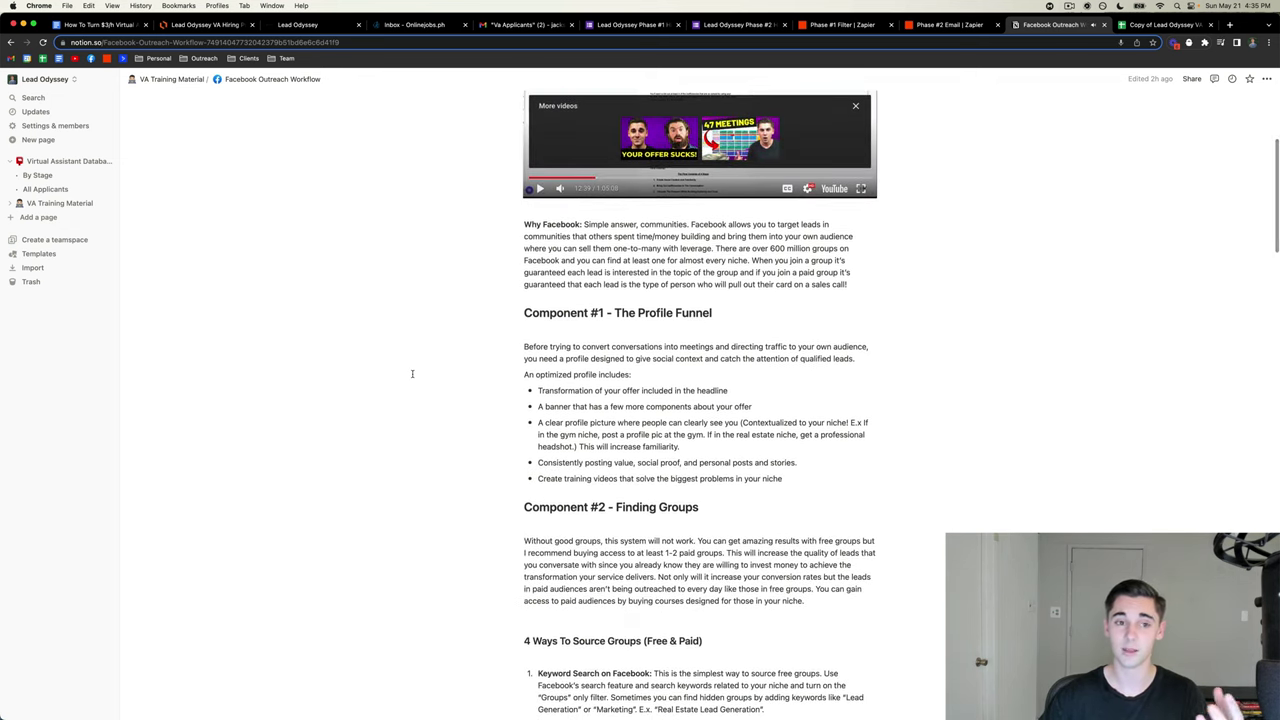
{"action": "scroll", "coordinate": [411, 373], "scroll_direction": "up", "scroll_amount": 5}
{"action": "left_click", "coordinate": [170, 79]}
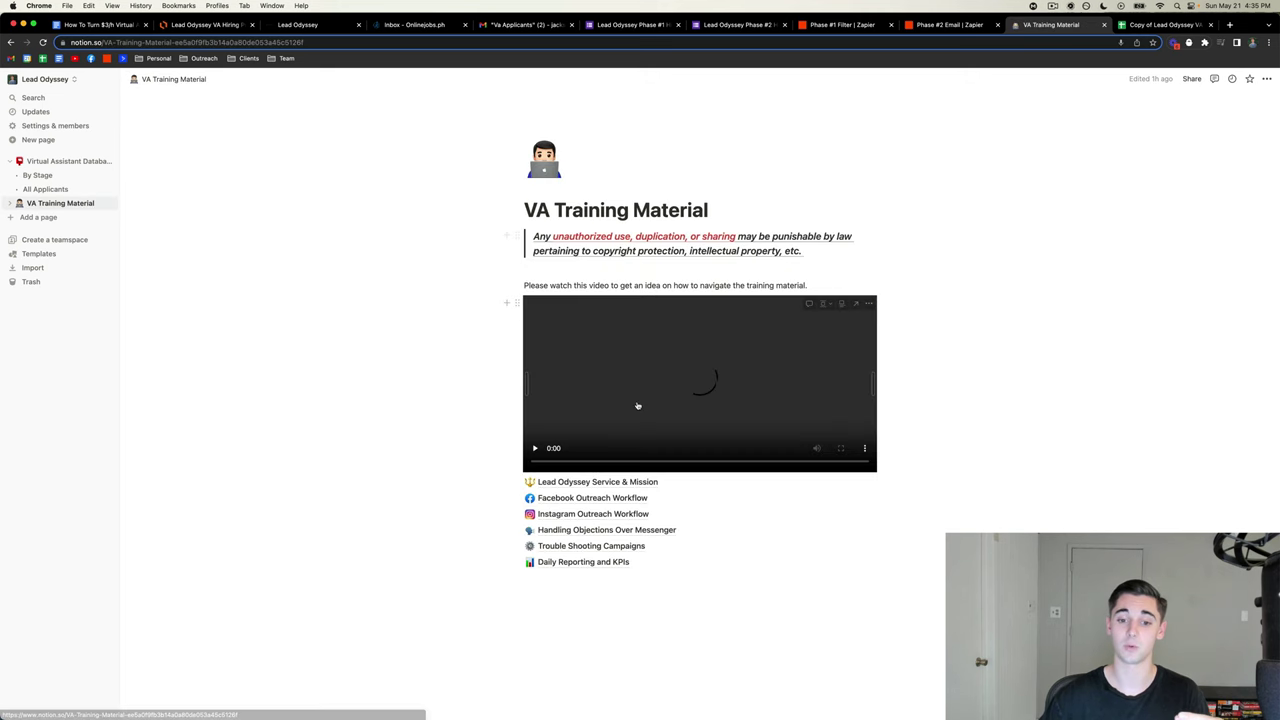
- Open the Instagram Outreach Workflow page and briefly play its training video
{"action": "left_click", "coordinate": [577, 533]}
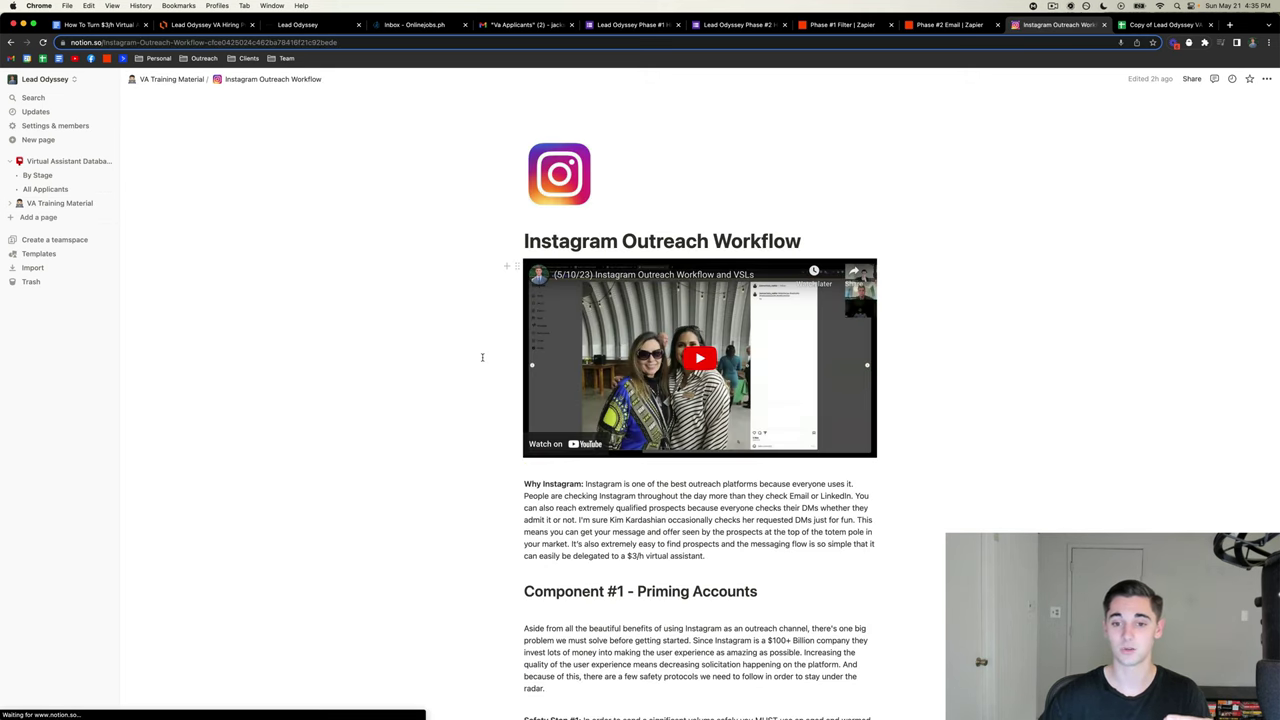
{"action": "left_click", "coordinate": [640, 336]}
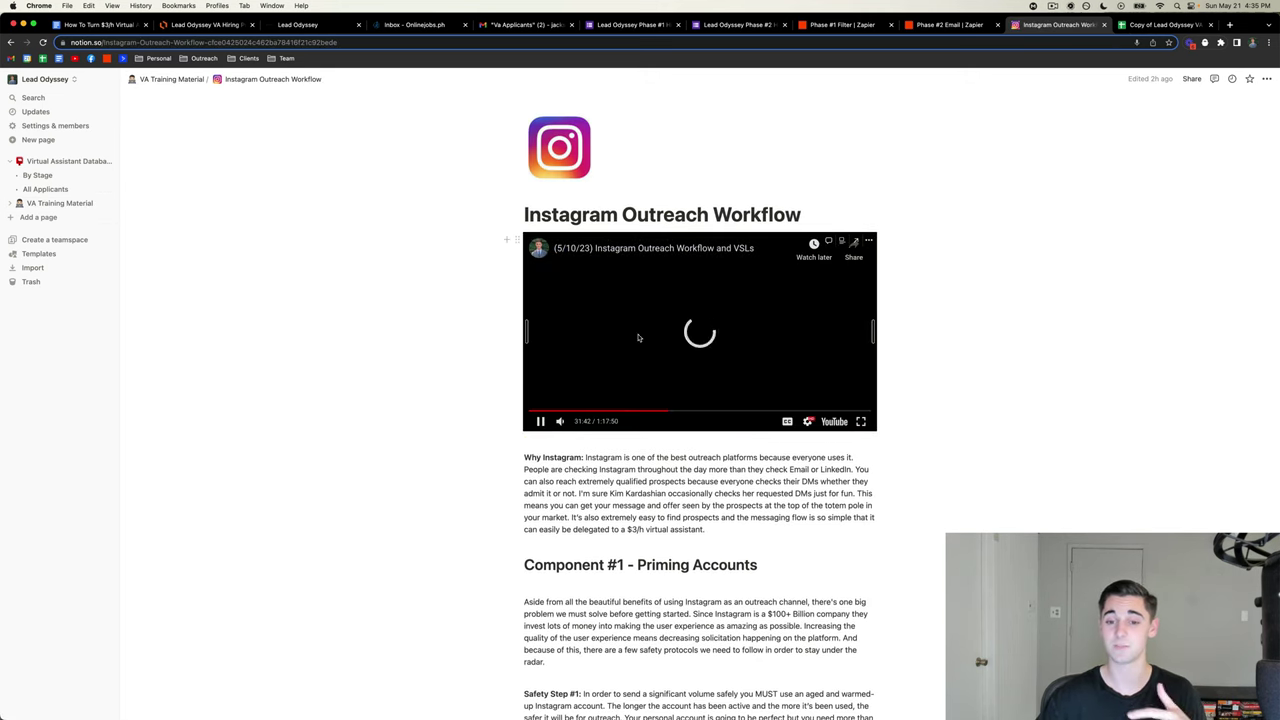
{"action": "left_click", "coordinate": [638, 337]}
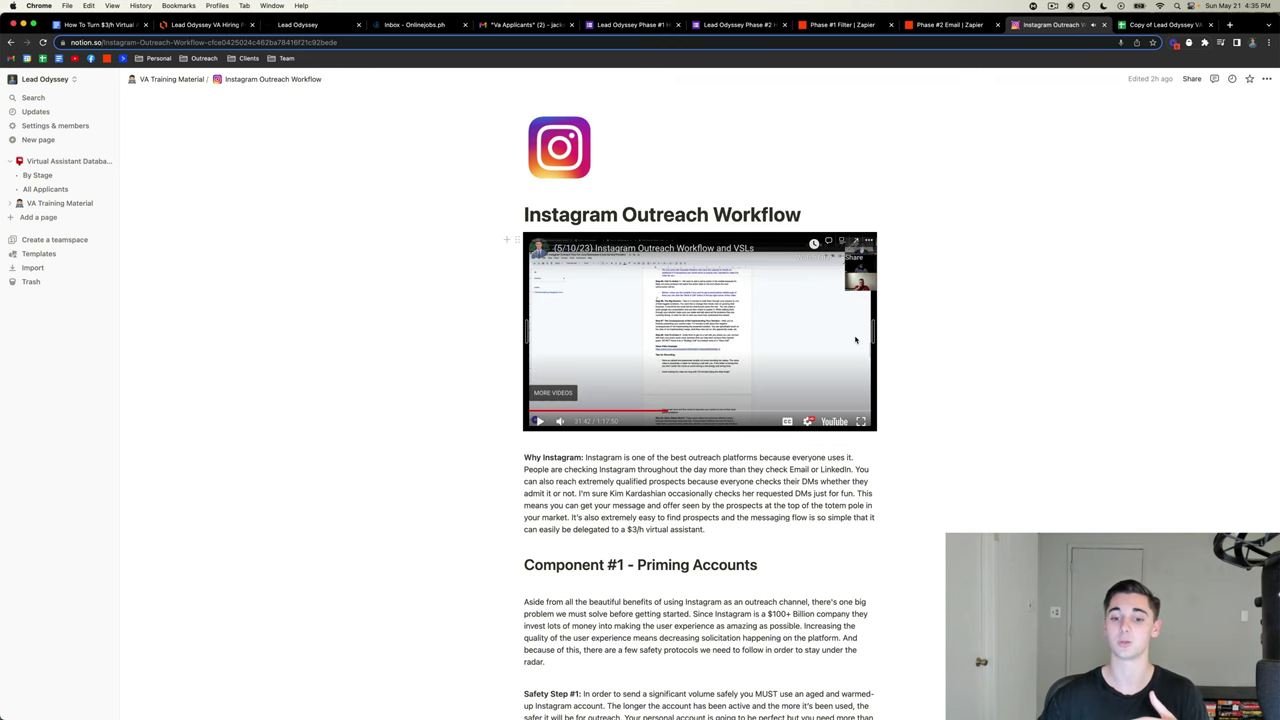
{"action": "scroll", "coordinate": [855, 340], "scroll_direction": "down", "scroll_amount": 3}
{"action": "scroll", "coordinate": [439, 256], "scroll_direction": "up", "scroll_amount": 2}
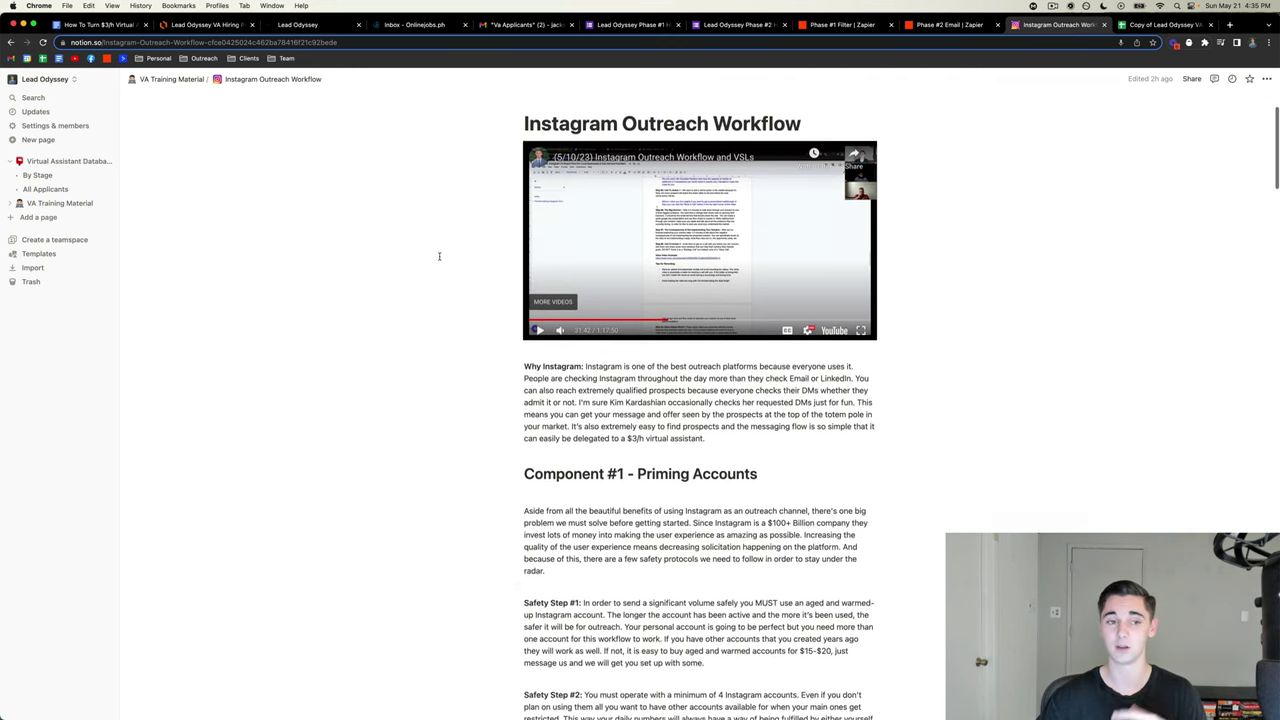
{"action": "scroll", "coordinate": [439, 256], "scroll_direction": "up", "scroll_amount": 2}
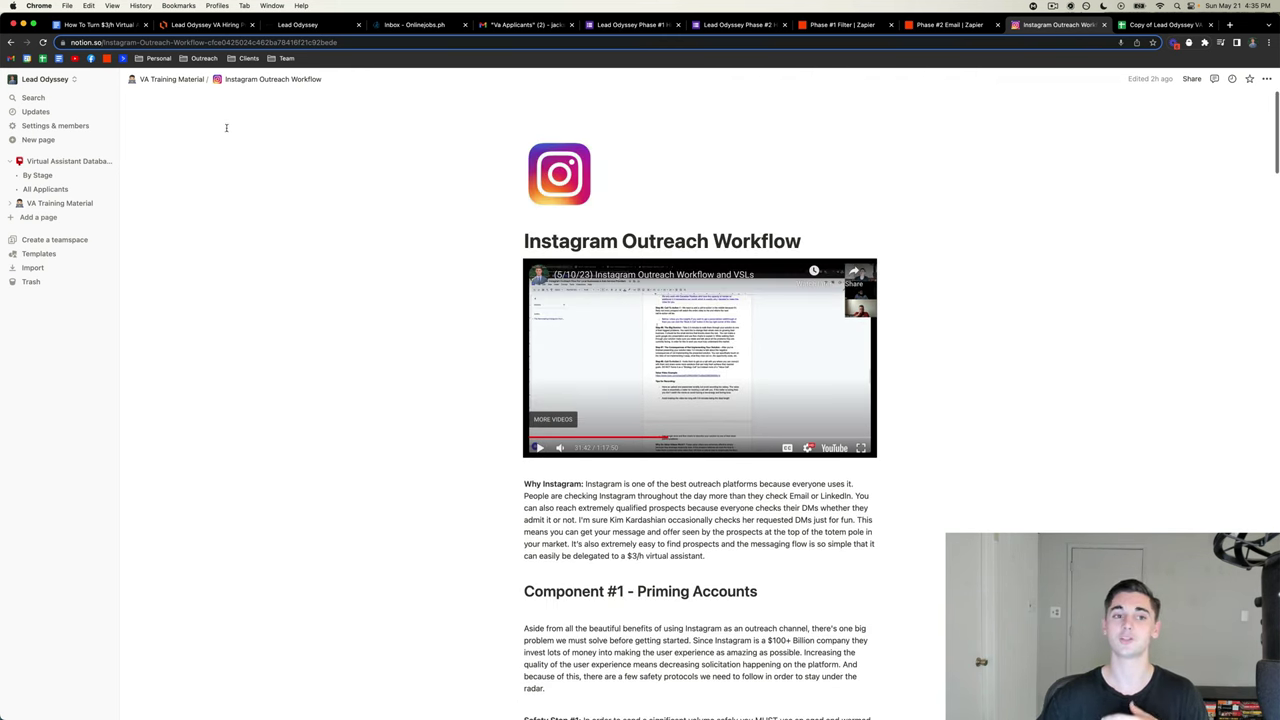
- Return to VA Training Material, then switch to the Lead Odyssey VA tracking spreadsheet
{"action": "left_click", "coordinate": [171, 84]}
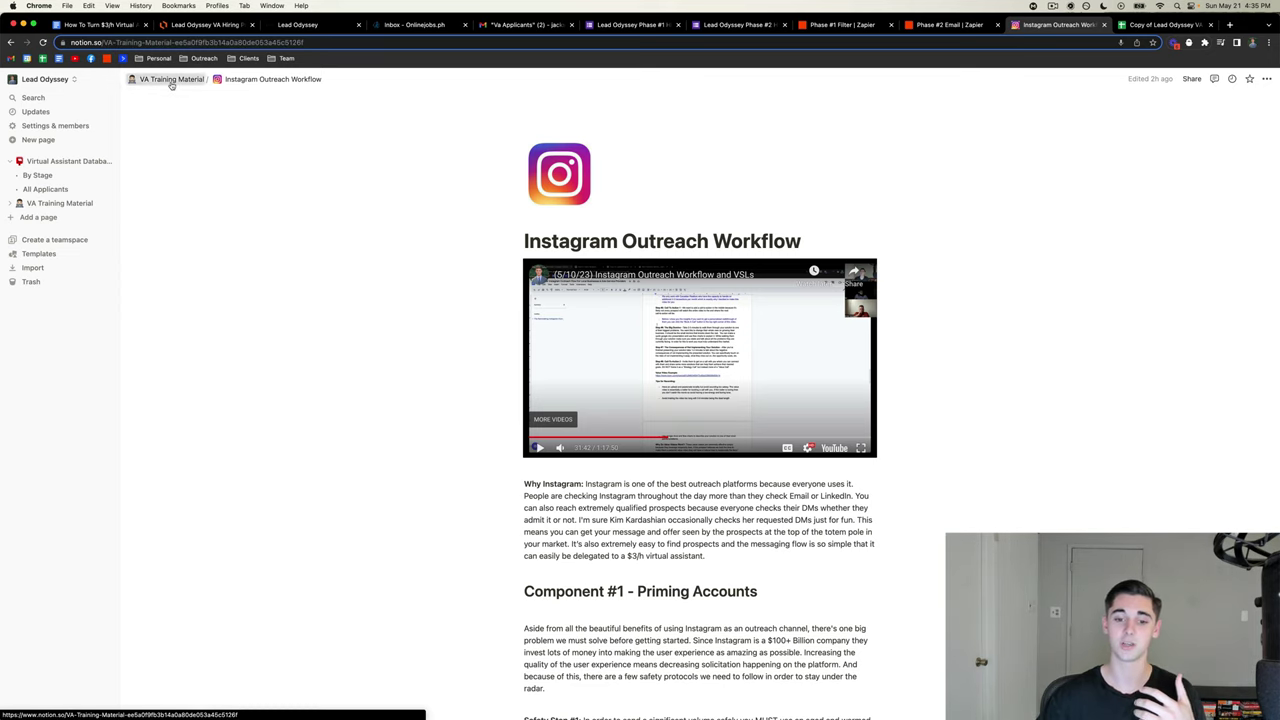
{"action": "scroll", "coordinate": [671, 483], "scroll_direction": "down", "scroll_amount": 2}
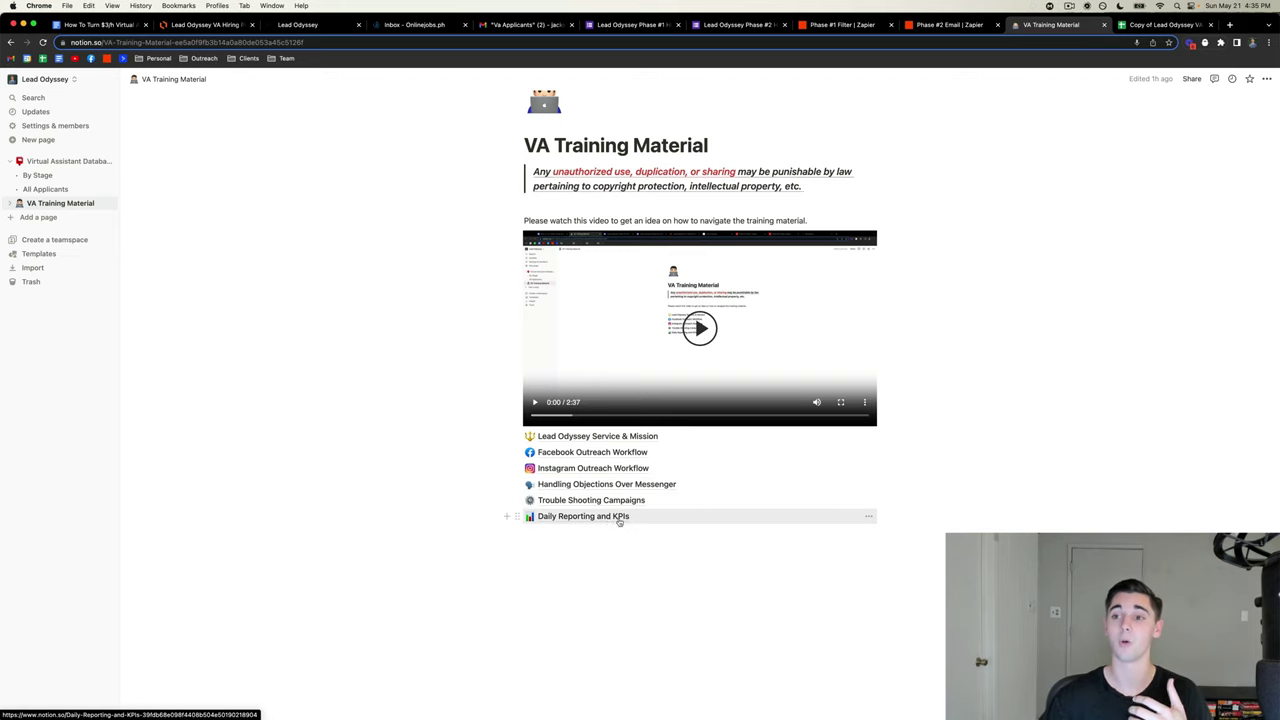
{"action": "left_click", "coordinate": [1149, 26]}
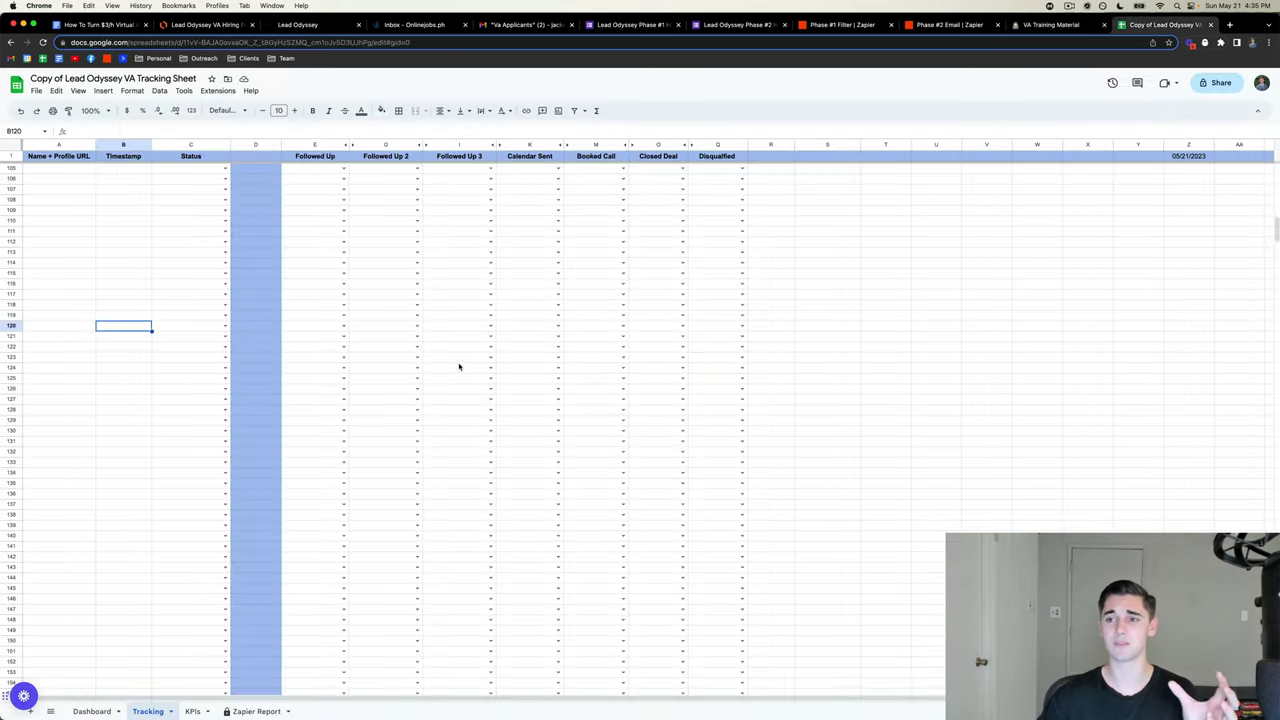
{"action": "left_click", "coordinate": [917, 297]}
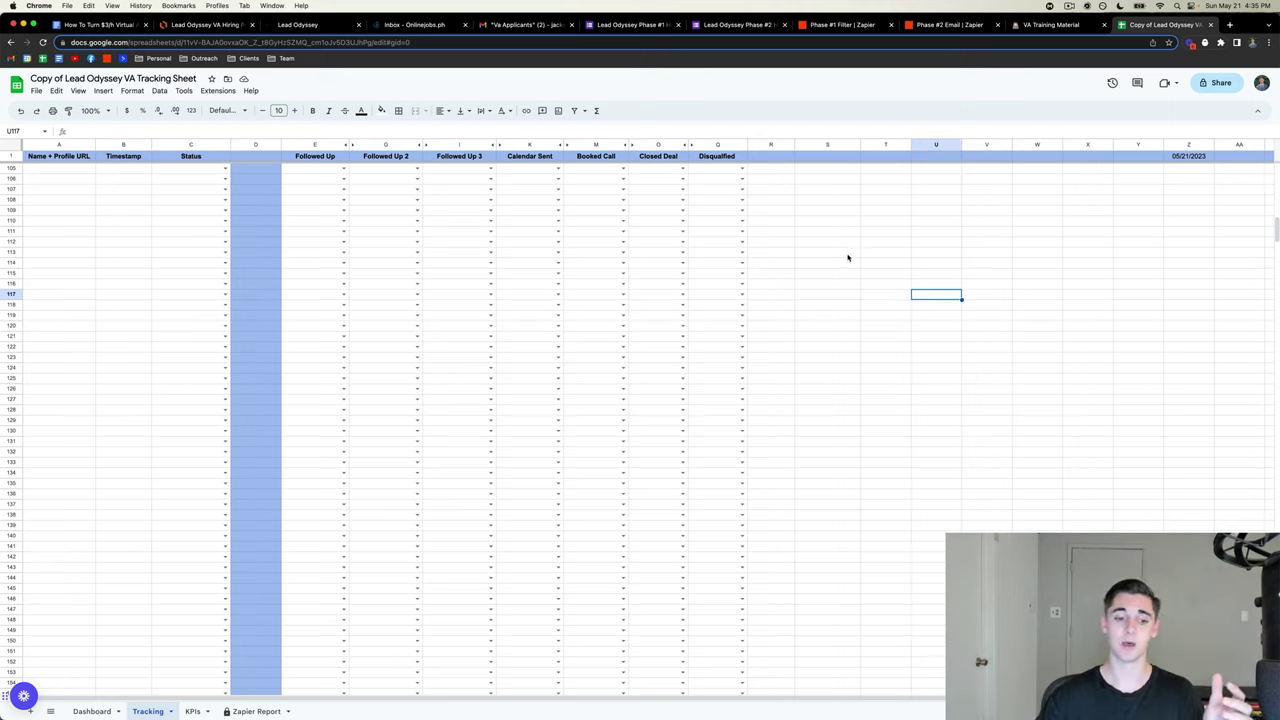
{"action": "left_click", "coordinate": [193, 711]}
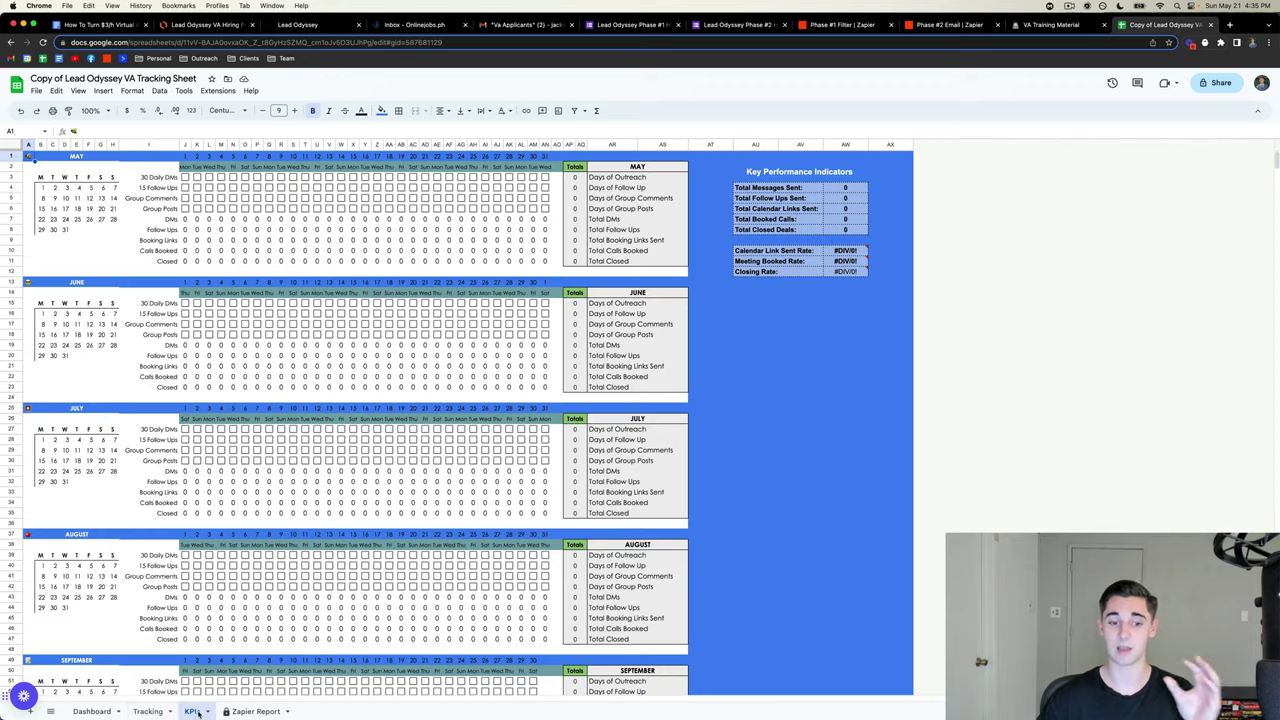
{"action": "left_click", "coordinate": [147, 711]}
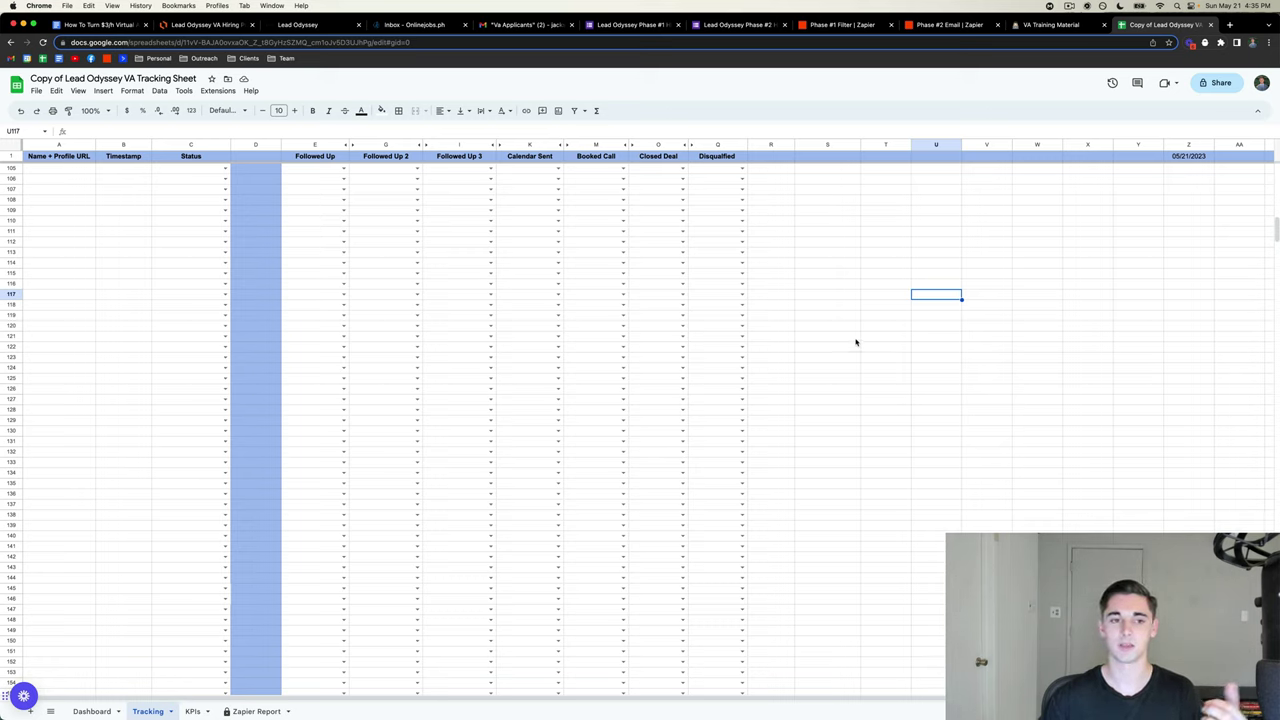
- Enter a sample lead's name in A105 and link it to the FB tracking spreadsheet
{"action": "left_click", "coordinate": [65, 169]}
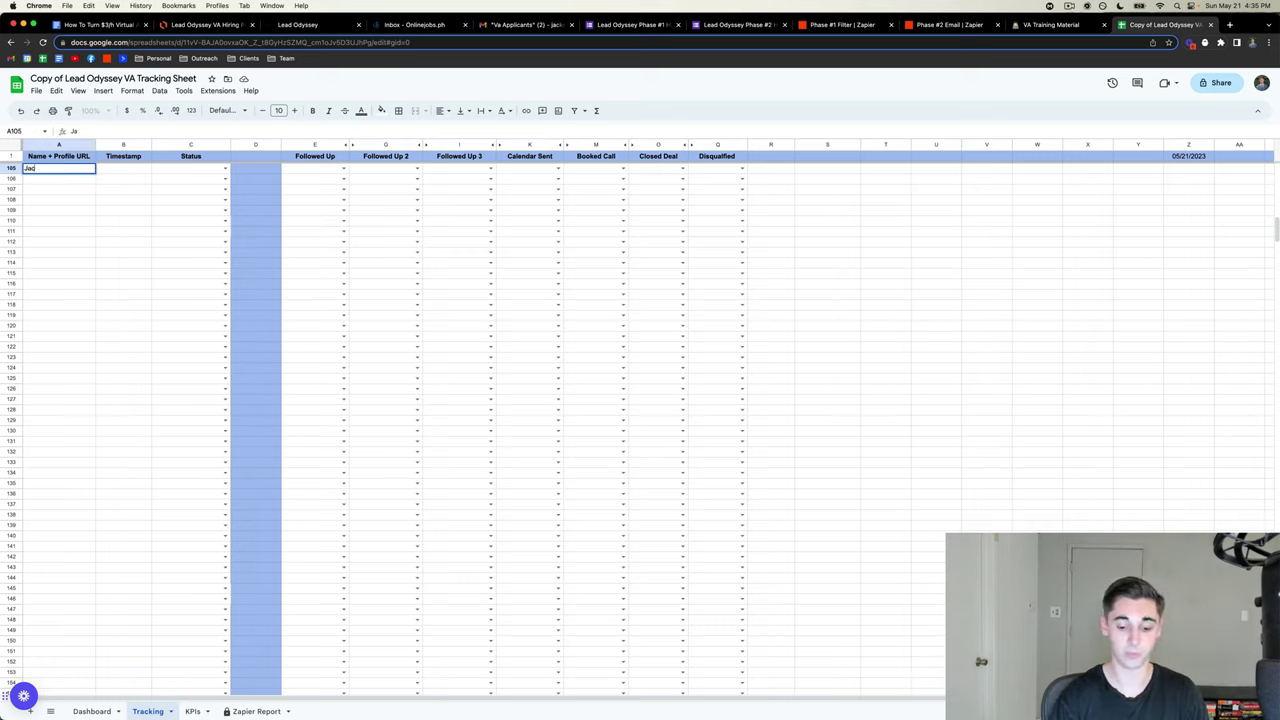
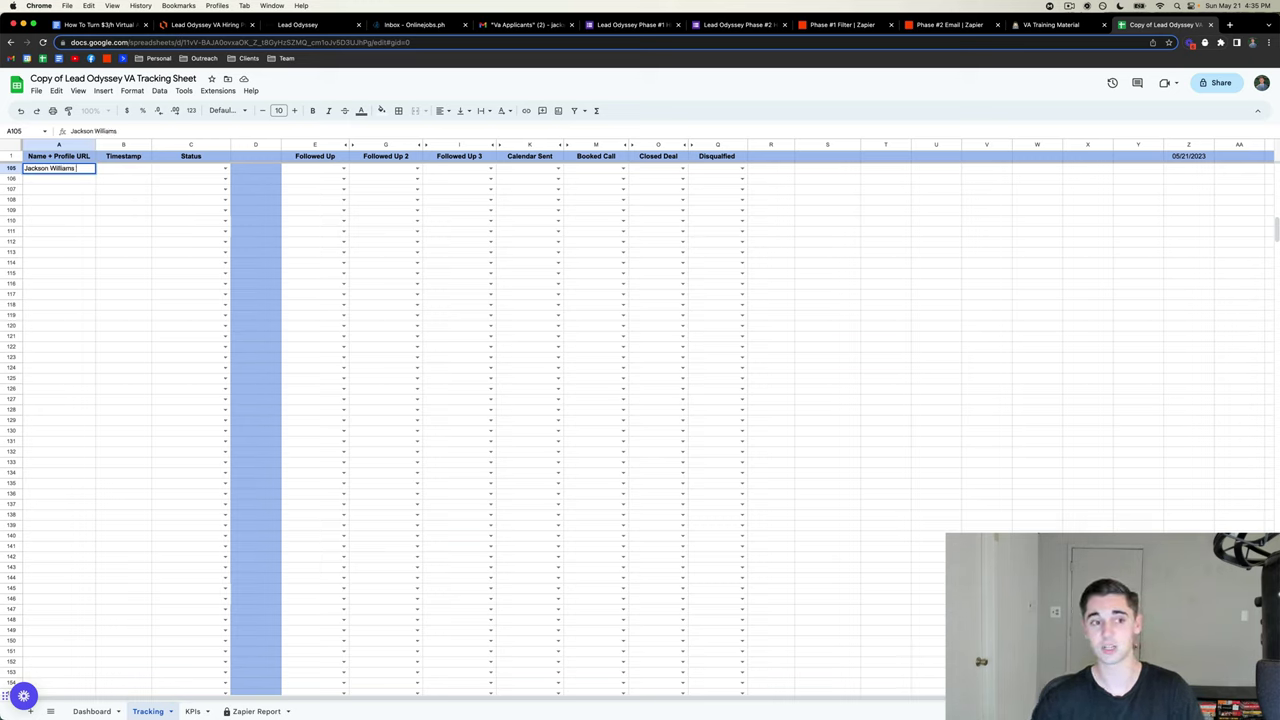
{"action": "left_click", "coordinate": [80, 245]}
{"action": "left_click", "coordinate": [75, 170]}
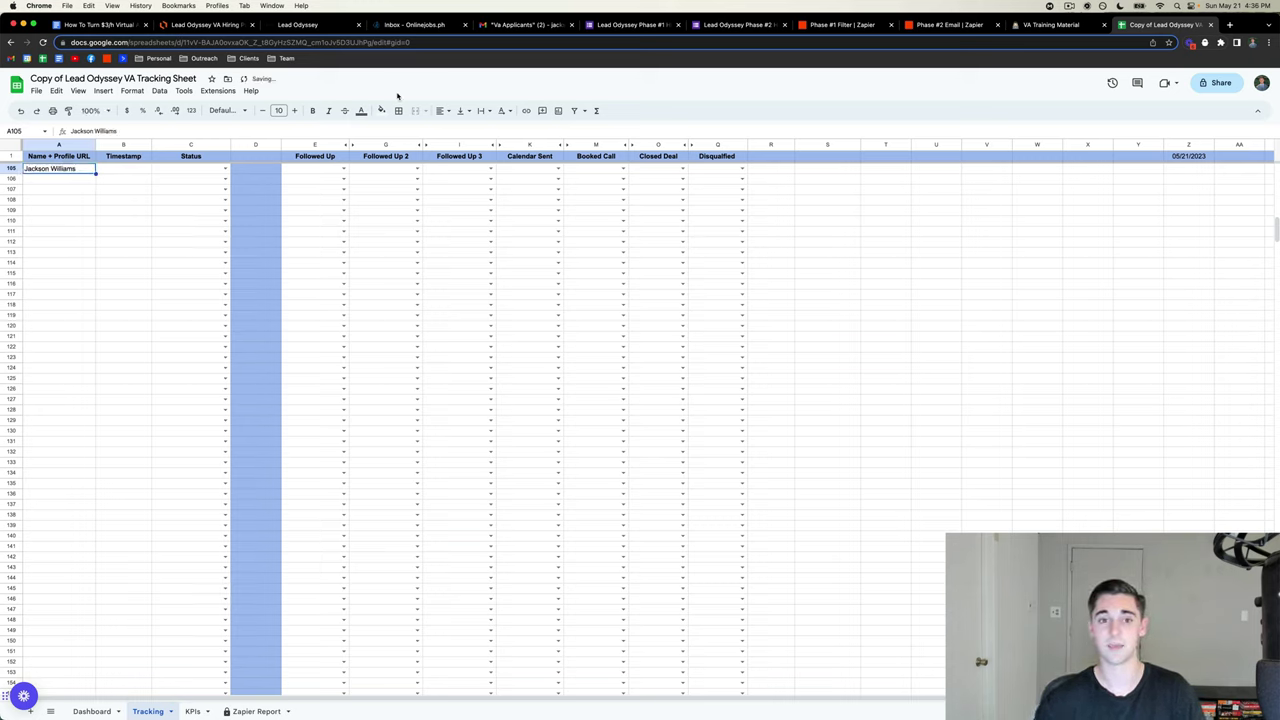
{"action": "left_click", "coordinate": [526, 110]}
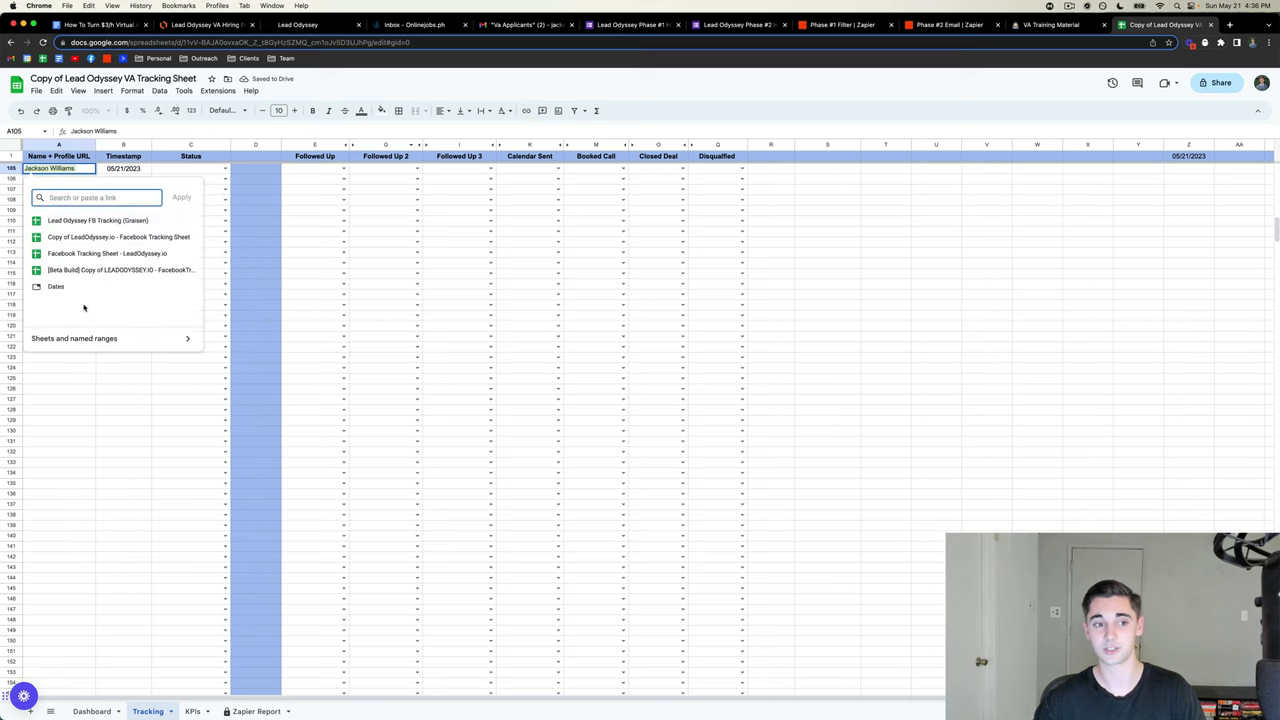
{"action": "left_click", "coordinate": [98, 220]}
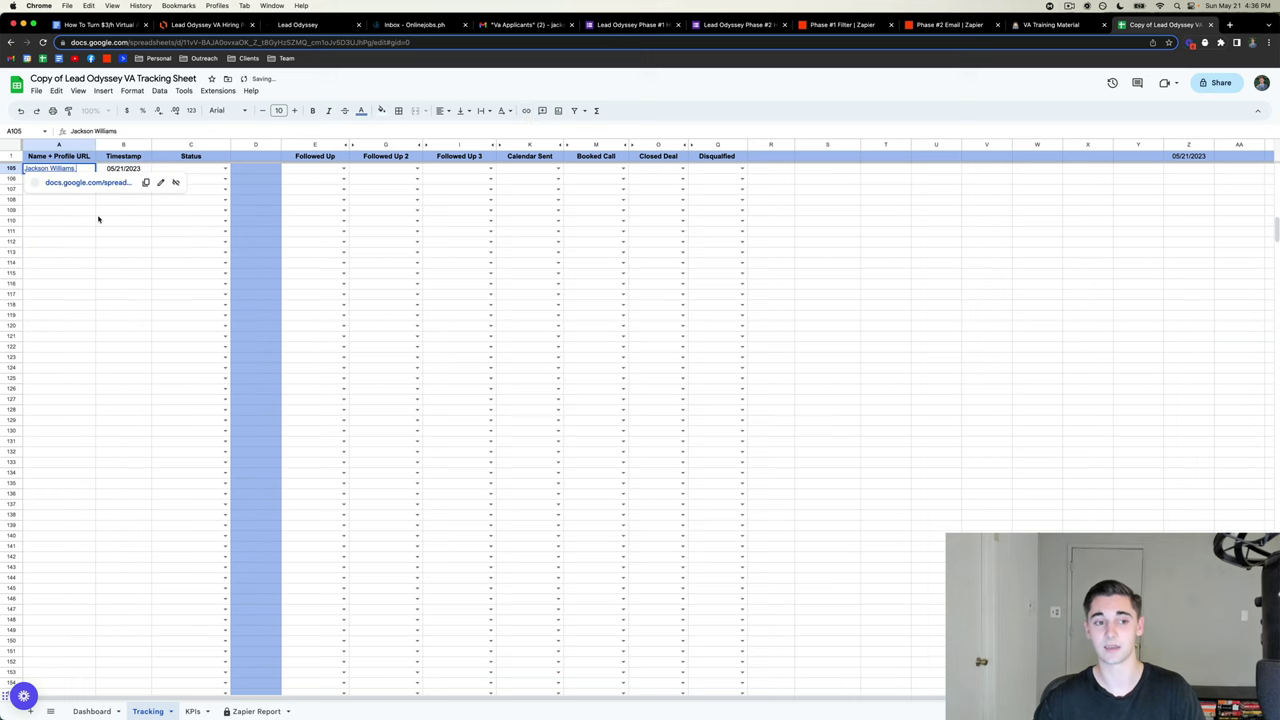
{"action": "left_click", "coordinate": [114, 398]}
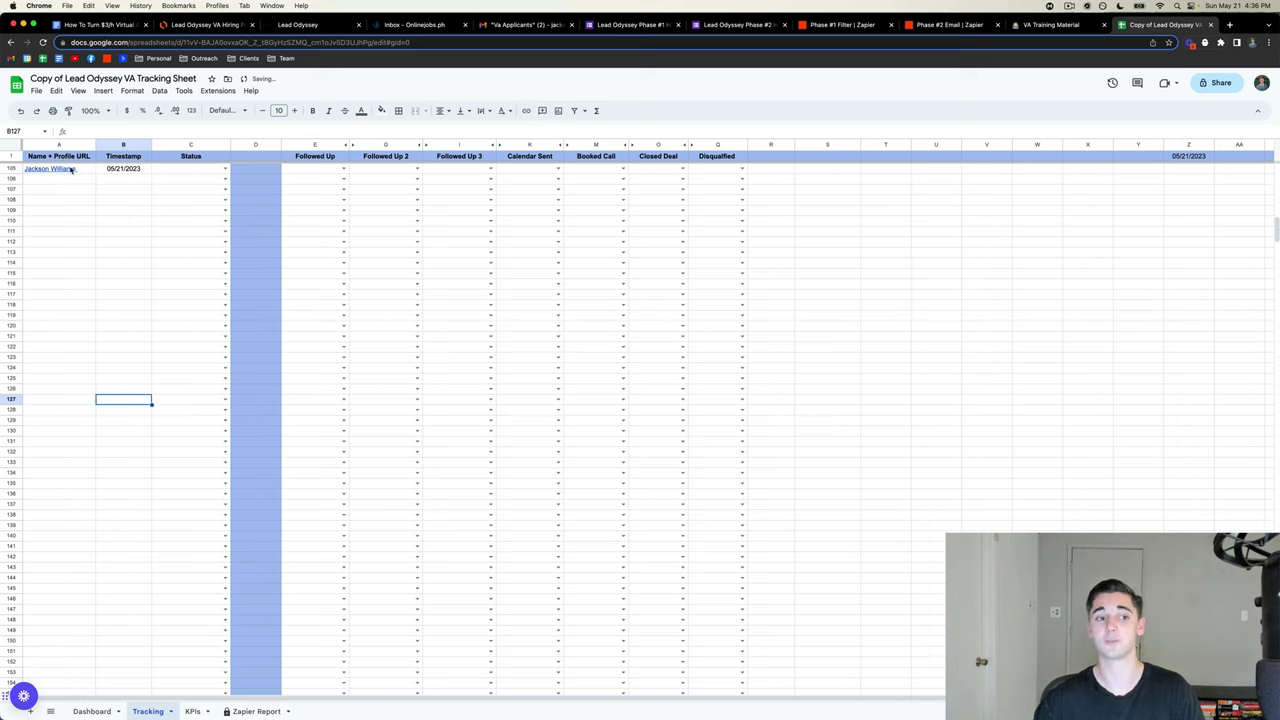
- Check the B105 timestamp cells and undo the link on the A105 name
{"action": "mouse_move", "coordinate": [66, 172]}
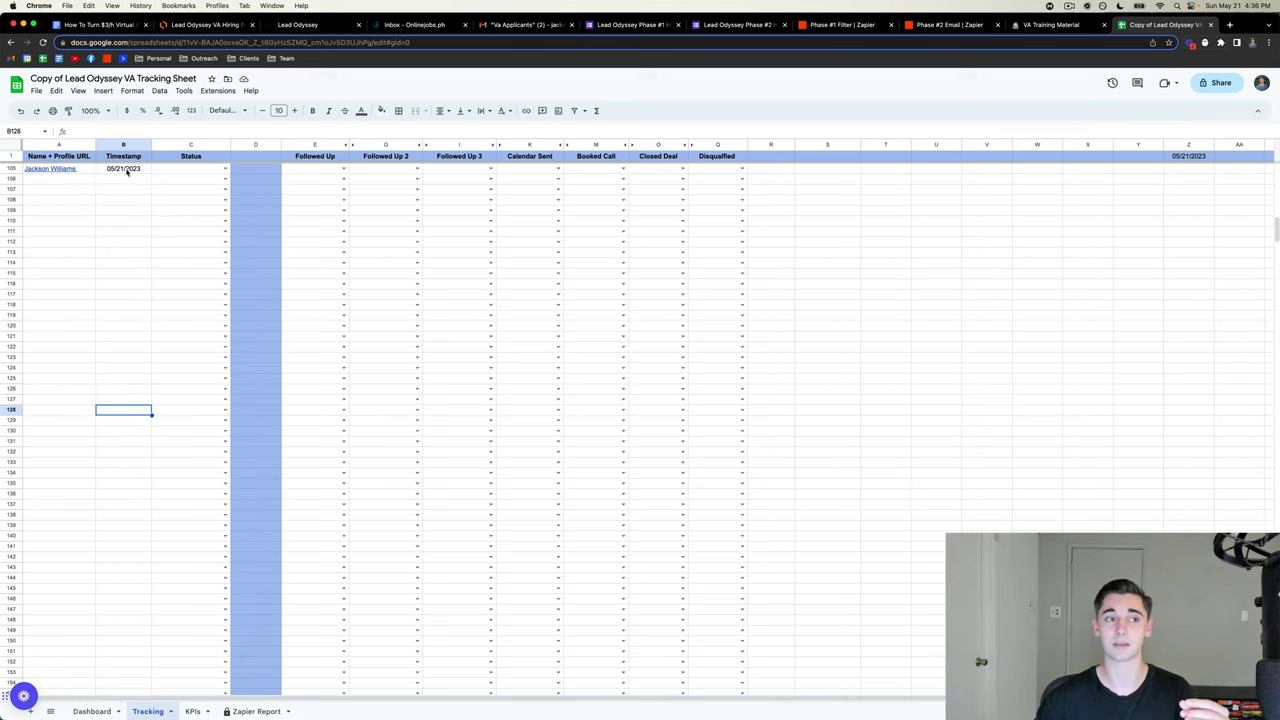
{"action": "left_click_drag", "start_coordinate": [125, 169], "coordinate": [120, 208]}
{"action": "scroll", "coordinate": [120, 208], "scroll_direction": "up", "scroll_amount": 2}
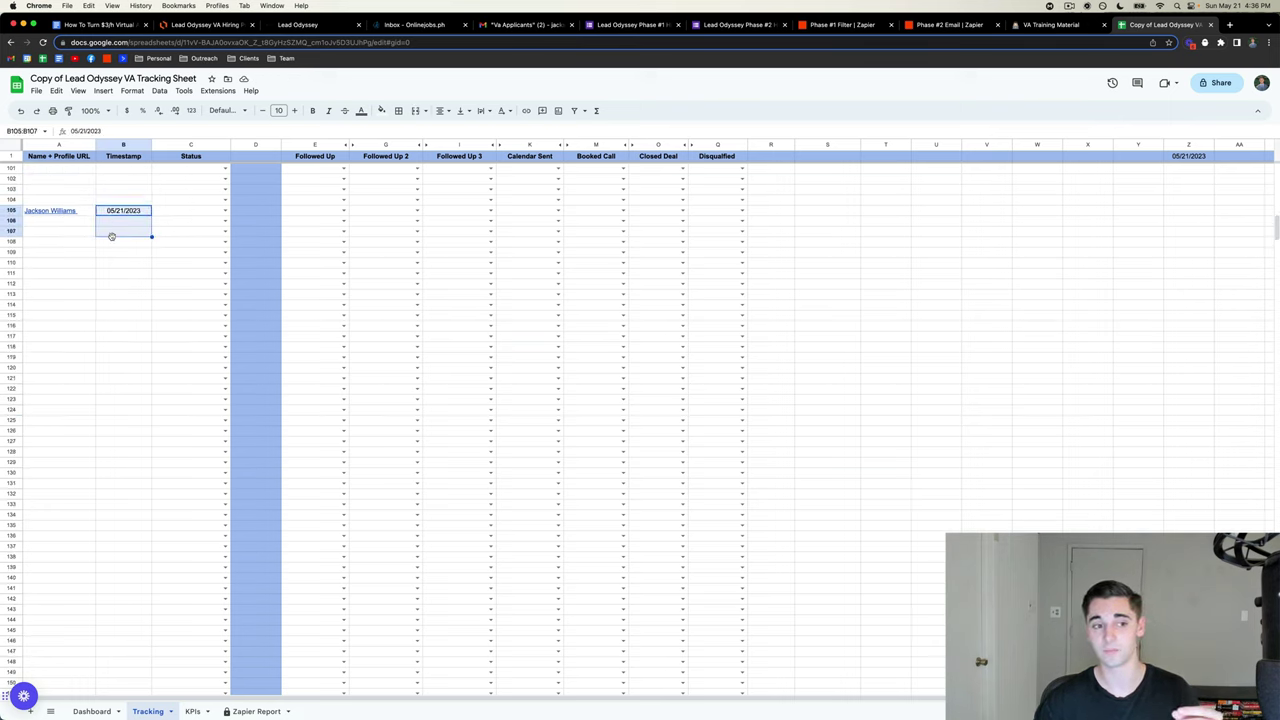
{"action": "left_click", "coordinate": [112, 273]}
{"action": "left_click", "coordinate": [18, 111]}
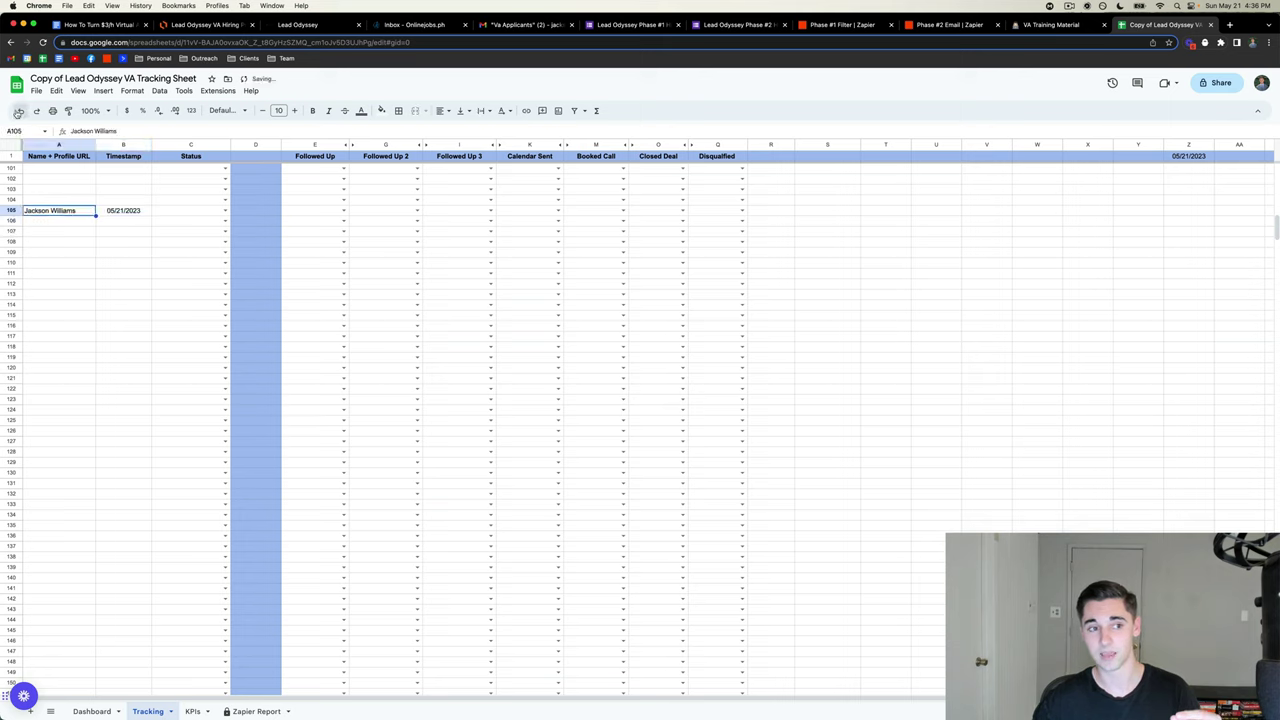
- Enter the sample lead's name in cell A2 of the Tracking sheet
{"action": "scroll", "coordinate": [109, 345], "scroll_direction": "up", "scroll_amount": 20}
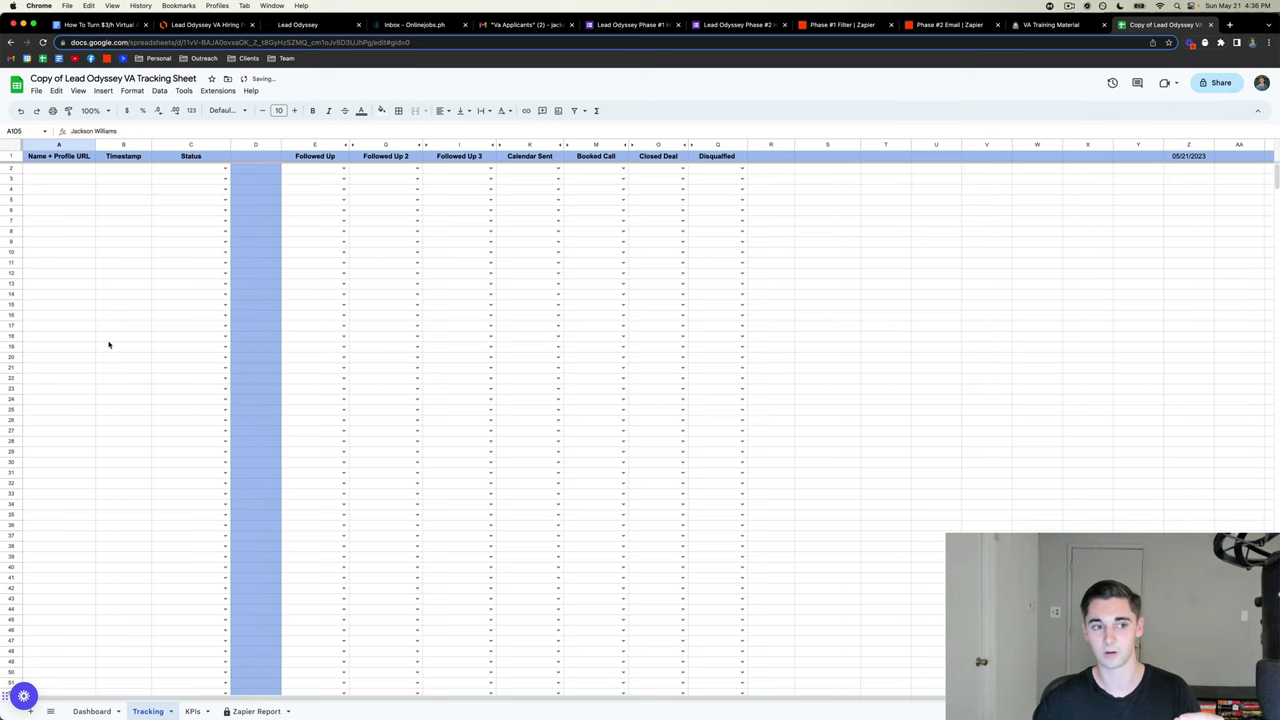
{"action": "left_click", "coordinate": [56, 169]}
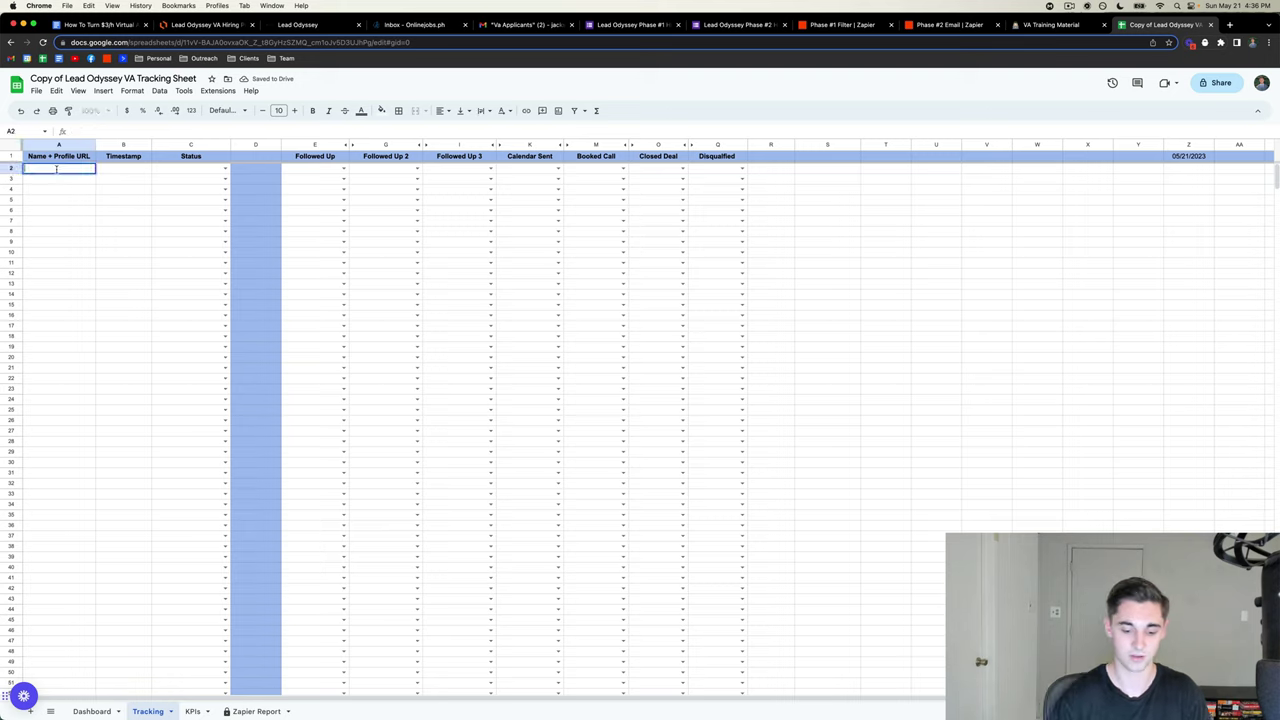
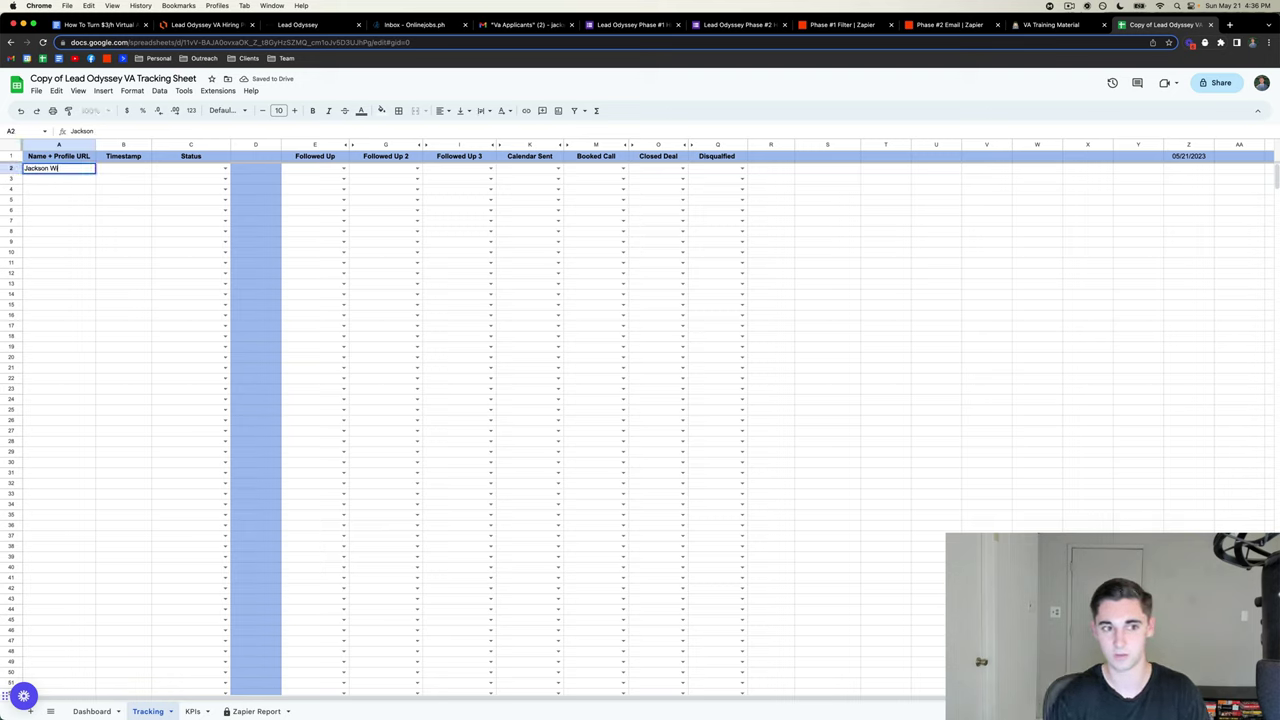
{"action": "left_click", "coordinate": [120, 326]}
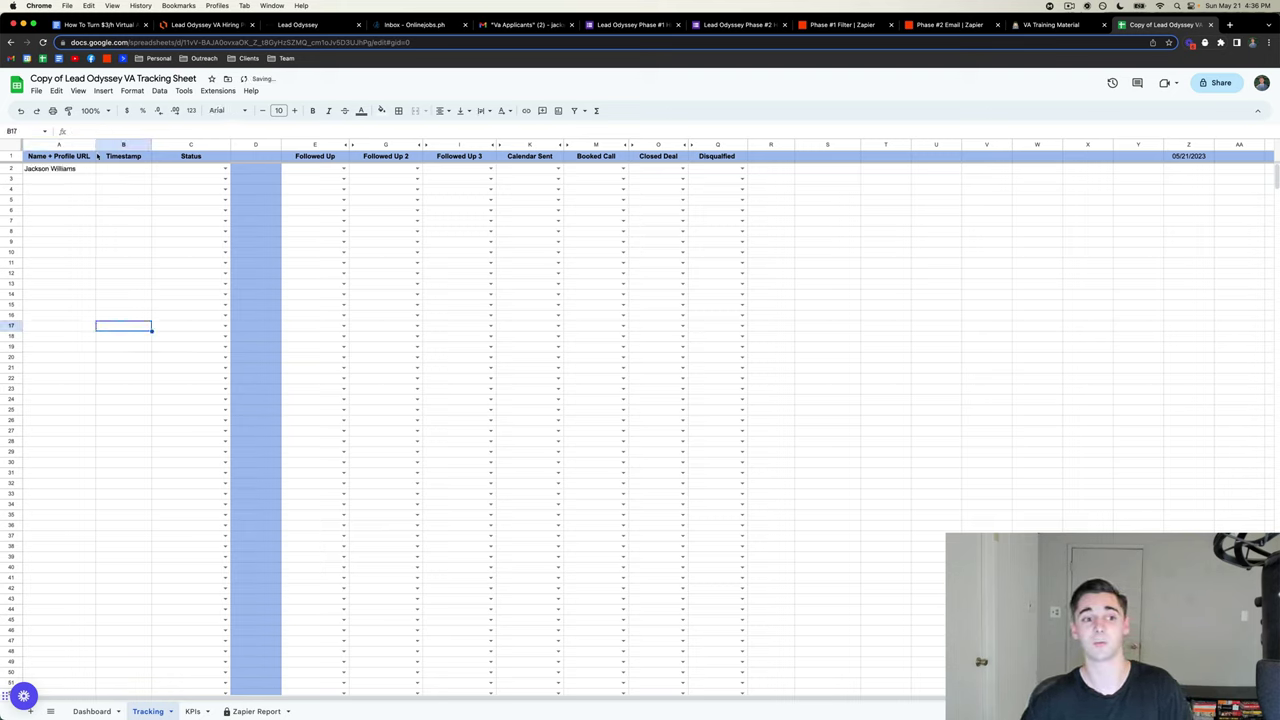
- Link the A2 name to the suggested FB Tracking sheet
{"action": "left_click", "coordinate": [72, 170]}
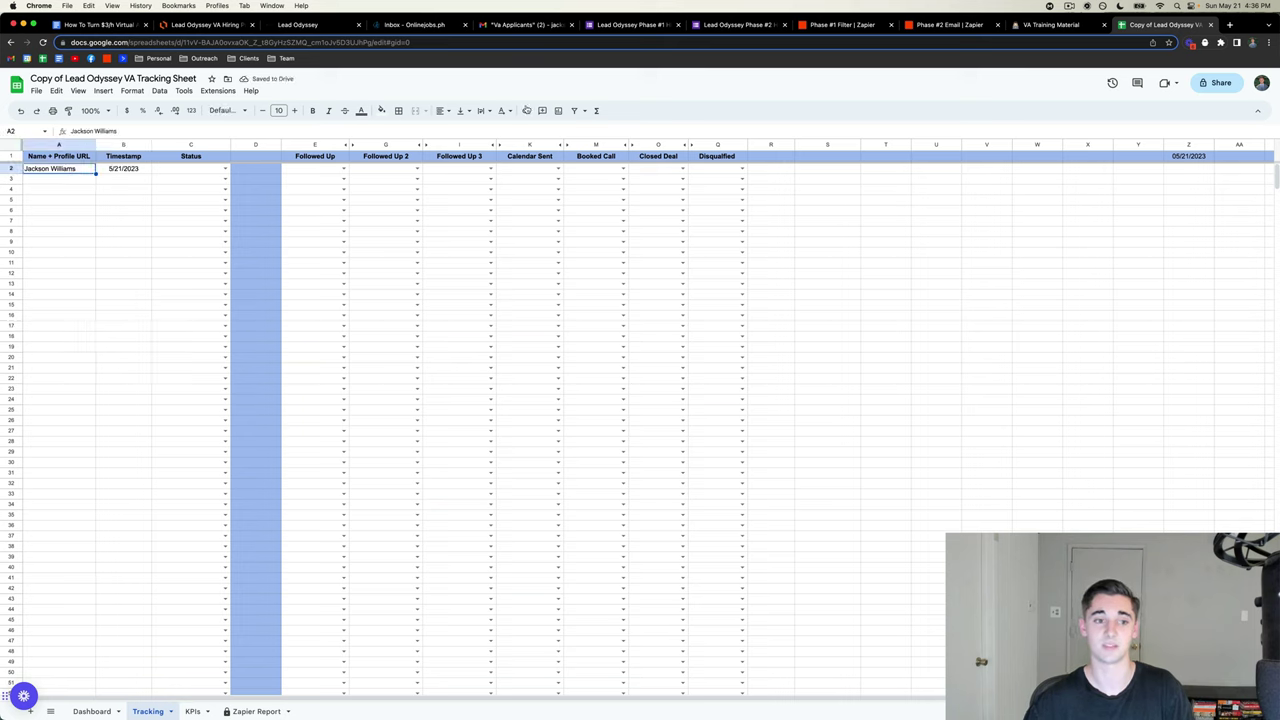
{"action": "left_click", "coordinate": [527, 111]}
{"action": "left_click", "coordinate": [120, 221]}
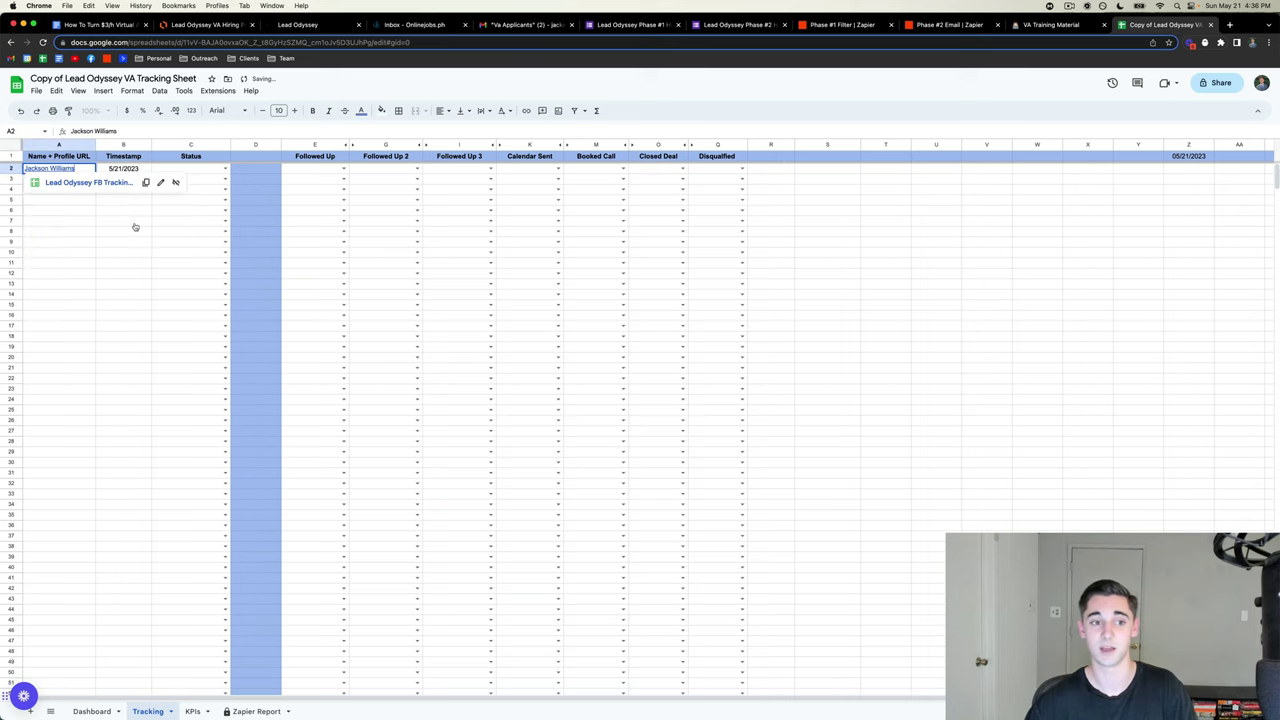
{"action": "left_click", "coordinate": [83, 421]}
{"action": "scroll", "coordinate": [100, 450], "scroll_direction": "down", "scroll_amount": 1}
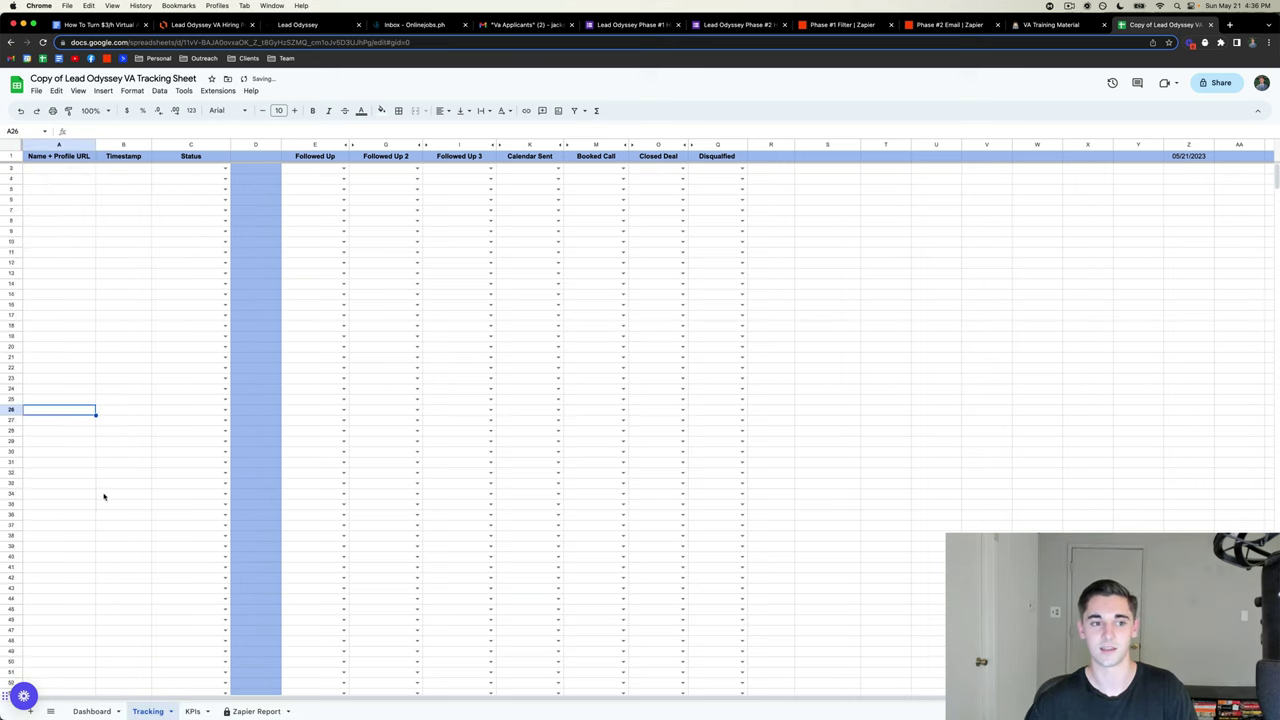
{"action": "left_click", "coordinate": [120, 502]}
{"action": "scroll", "coordinate": [81, 410], "scroll_direction": "up", "scroll_amount": 1}
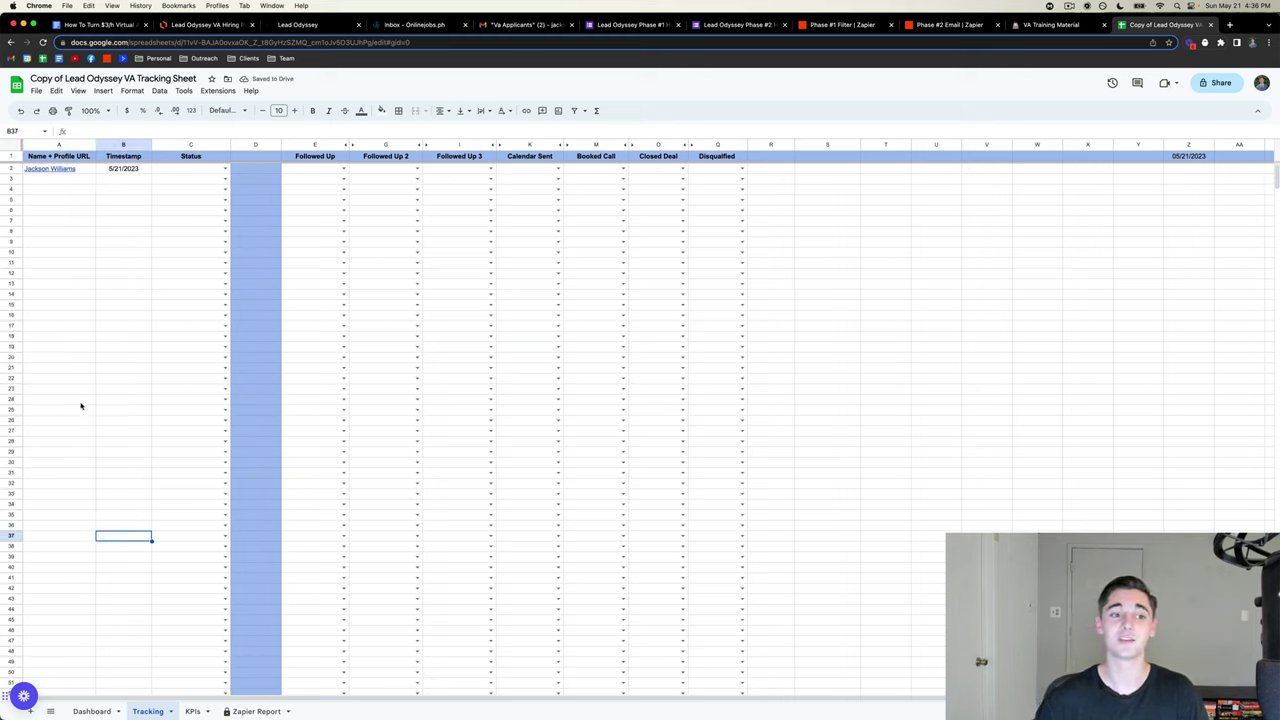
- Set the row 2 status in C2 to Connected FB
{"action": "left_click", "coordinate": [122, 170]}
{"action": "left_click", "coordinate": [125, 229]}
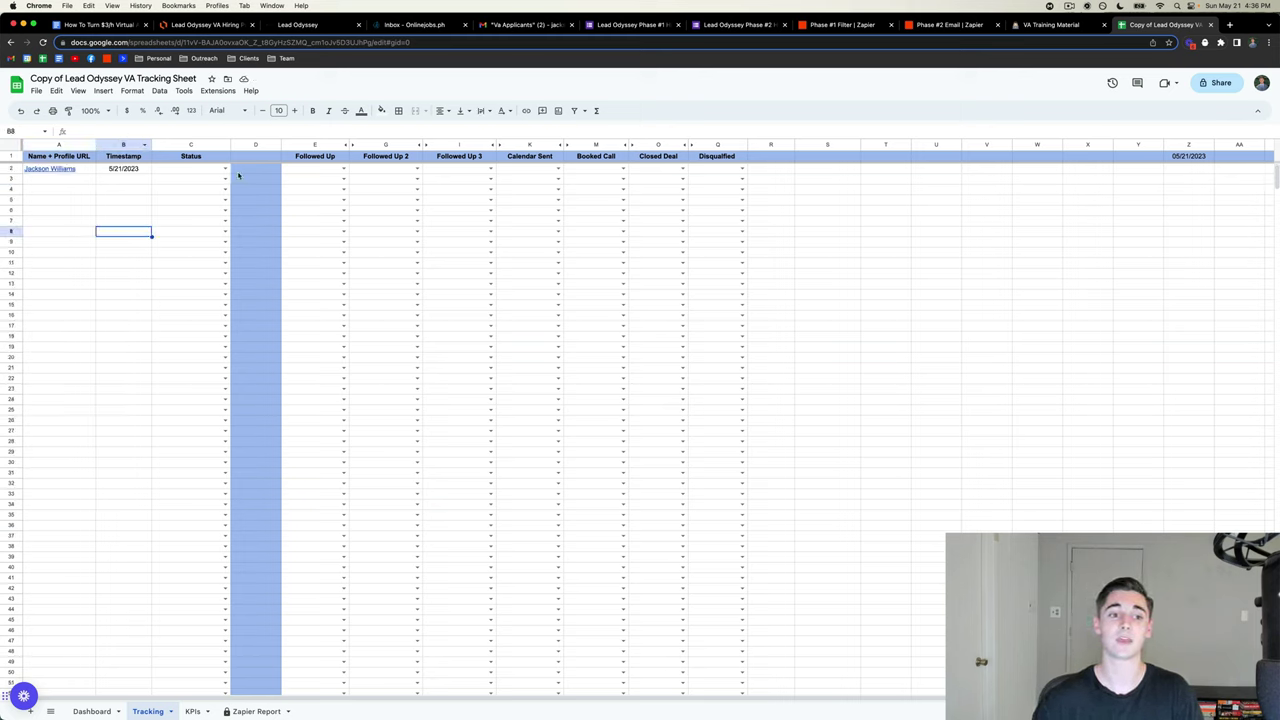
{"action": "left_click", "coordinate": [224, 168]}
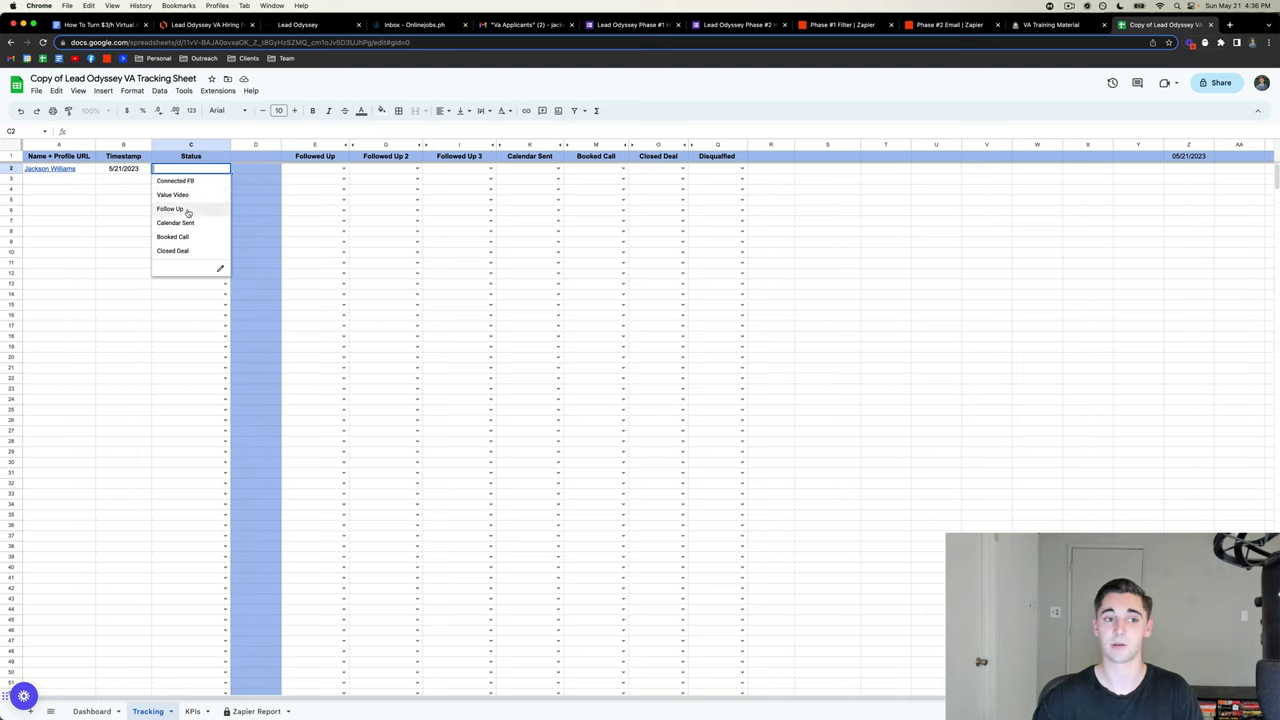
{"action": "left_click", "coordinate": [182, 183]}
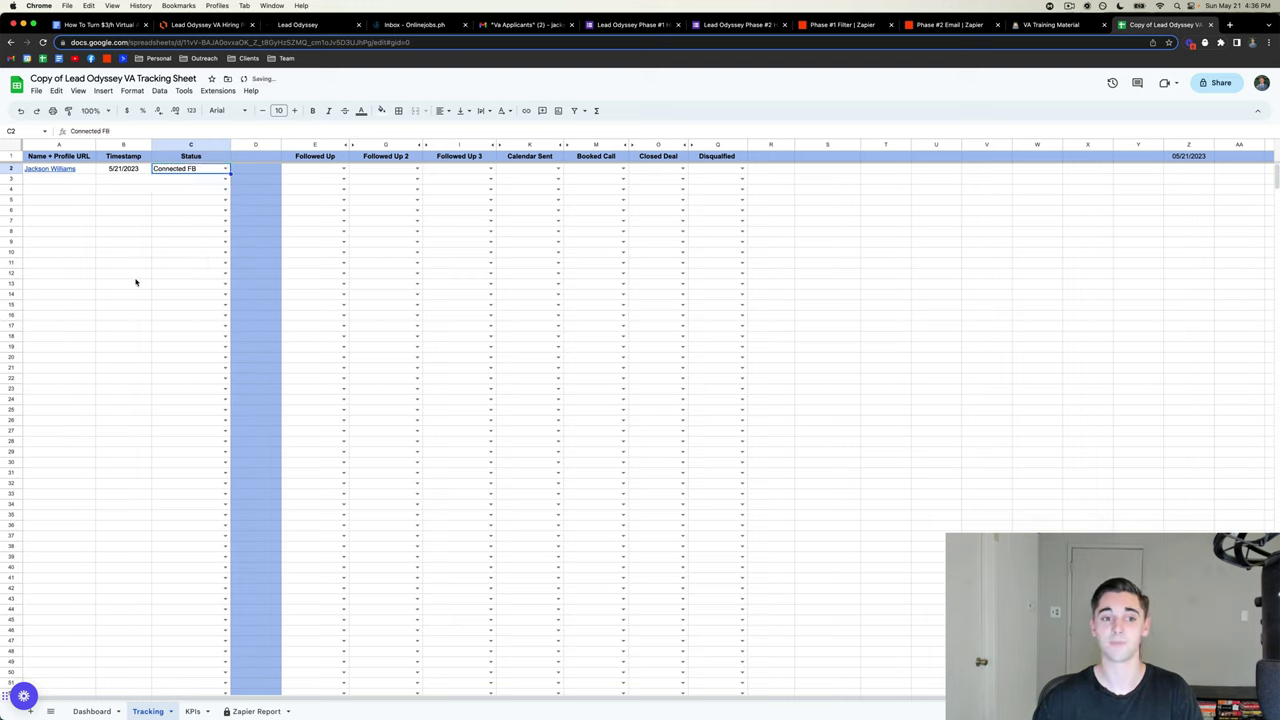
{"action": "left_click", "coordinate": [136, 275]}
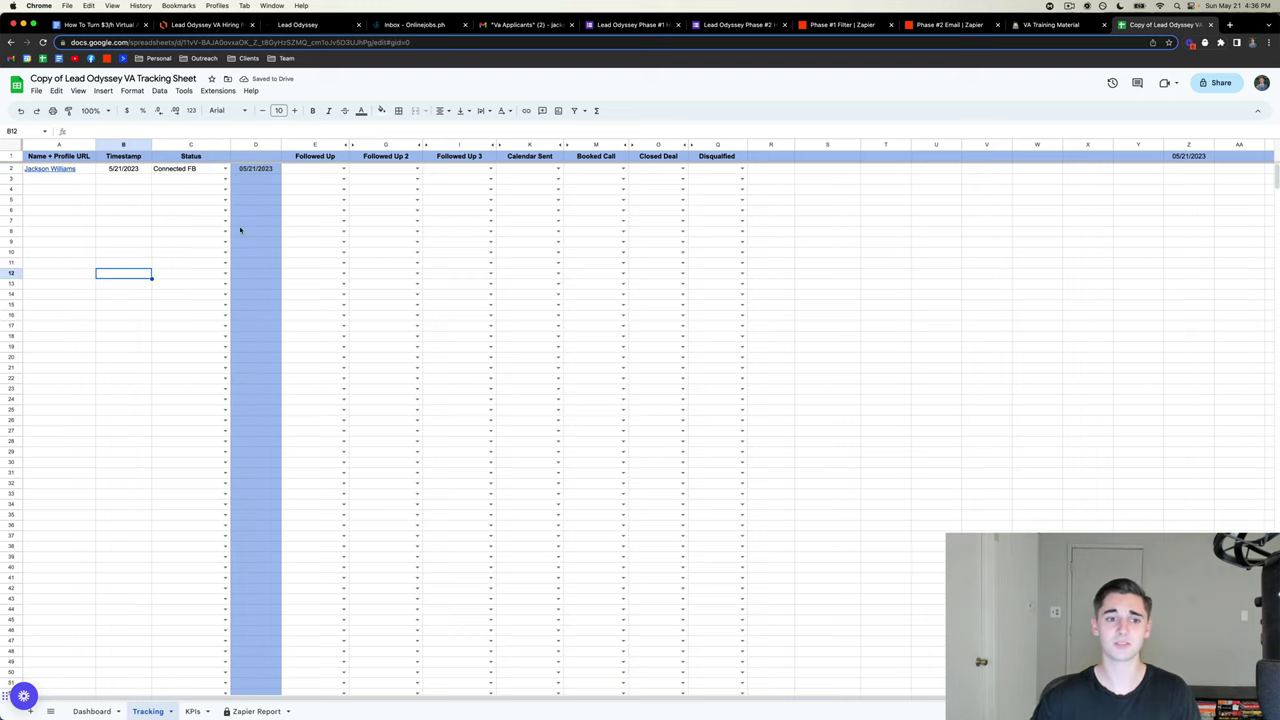
- Clear the automatic dates from D2 and E2
{"action": "double_click", "coordinate": [254, 168]}
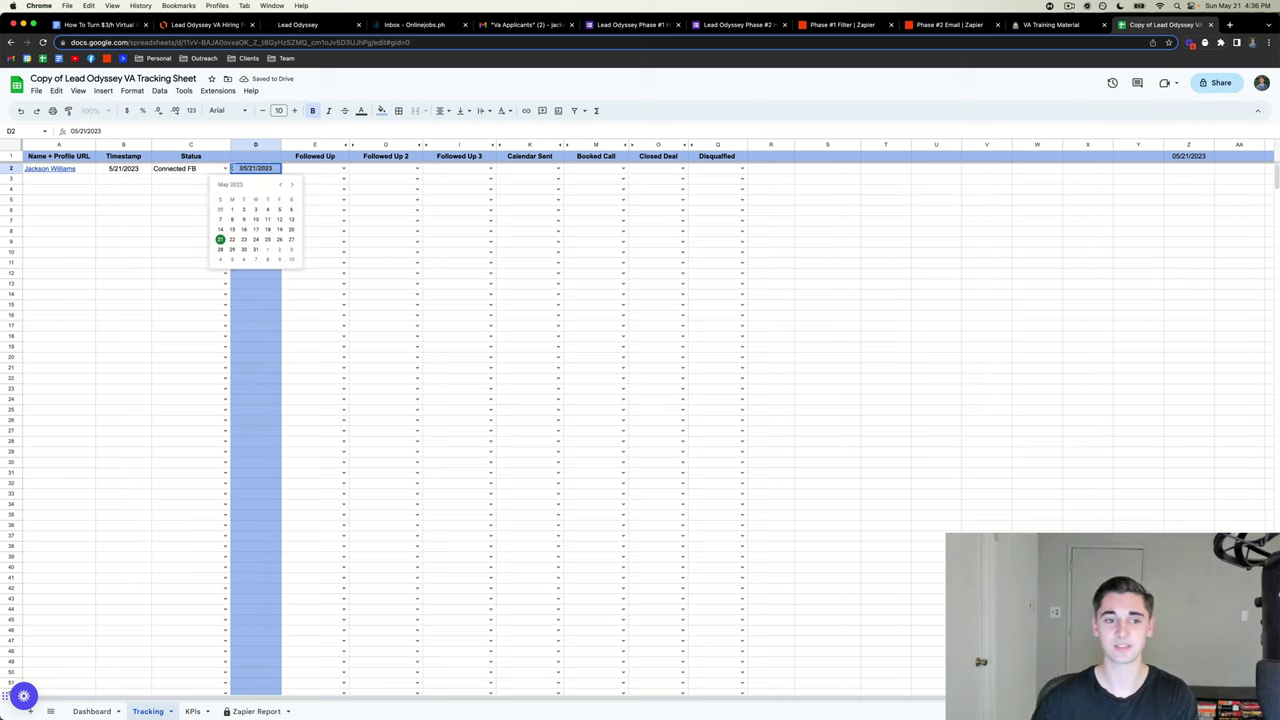
{"action": "key", "text": "BackSpace"}
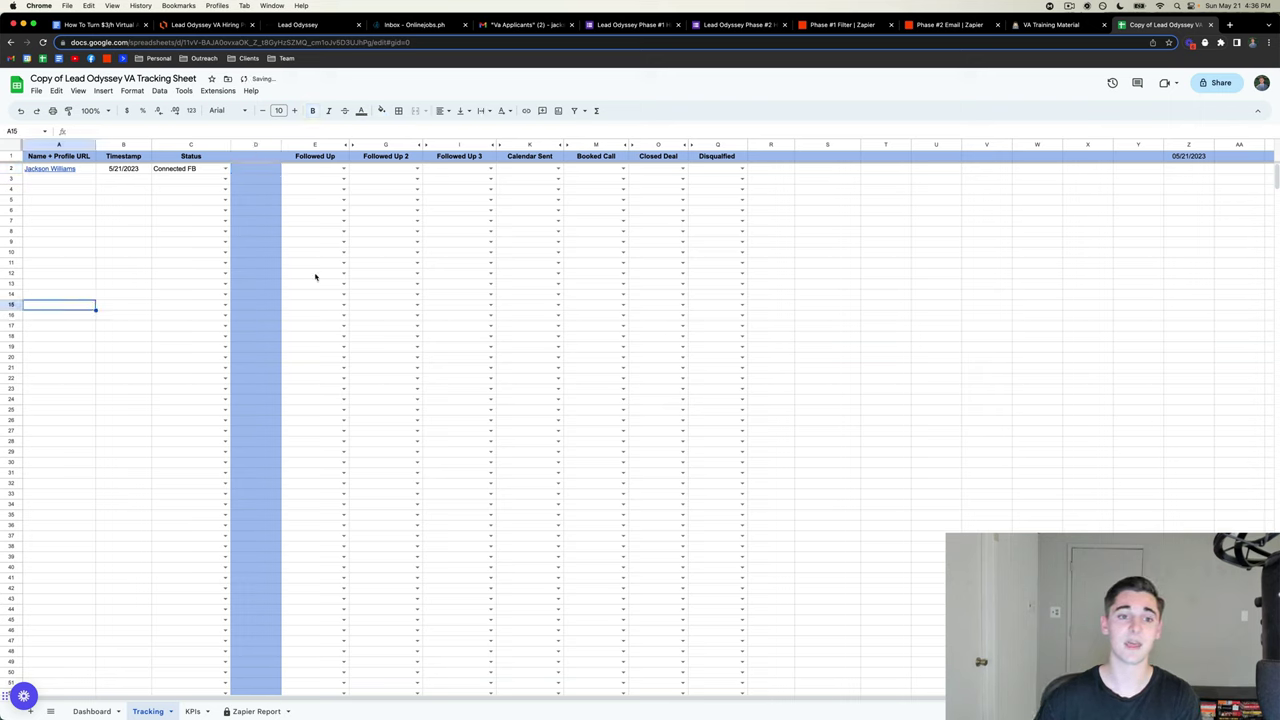
{"action": "double_click", "coordinate": [320, 170]}
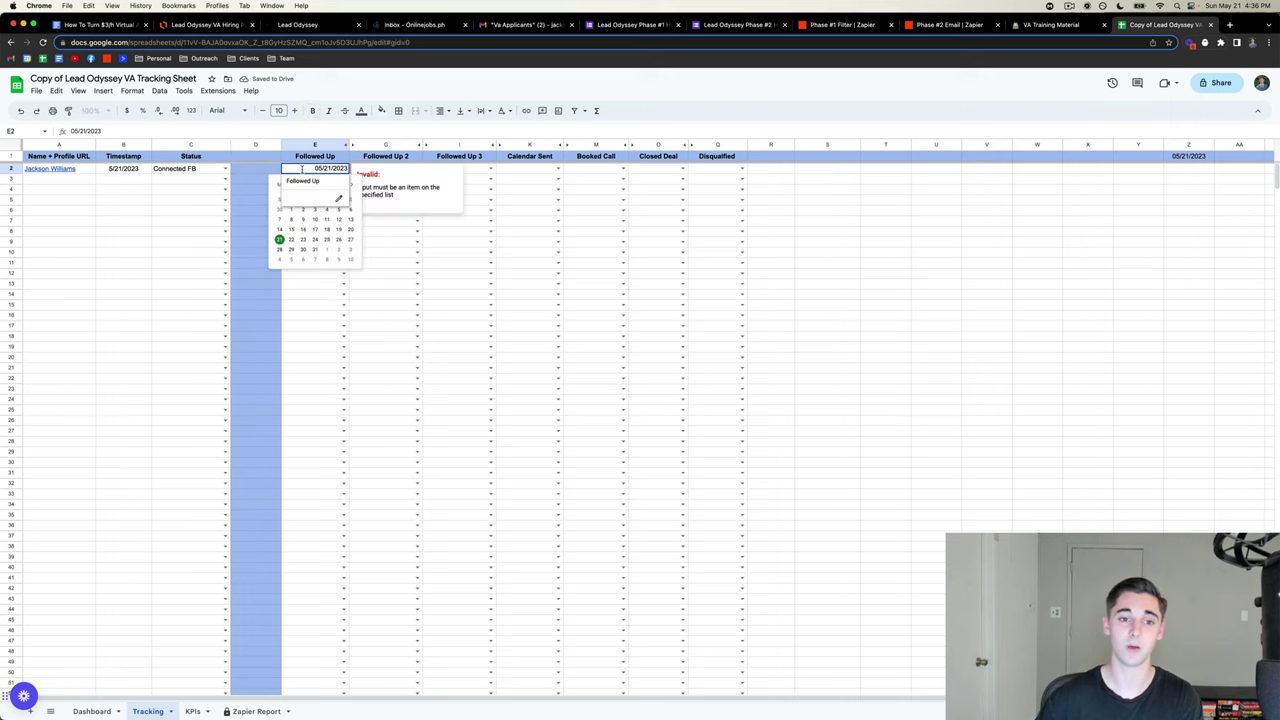
{"action": "key", "text": "BackSpace"}
{"action": "key", "text": "BackSpace"}
{"action": "key", "text": "BackSpace"}
{"action": "key", "text": "BackSpace"}
{"action": "key", "text": "BackSpace"}
{"action": "key", "text": "BackSpace"}
{"action": "key", "text": "BackSpace"}
{"action": "key", "text": "BackSpace"}
{"action": "key", "text": "BackSpace"}
{"action": "key", "text": "BackSpace"}
{"action": "left_click", "coordinate": [92, 288]}
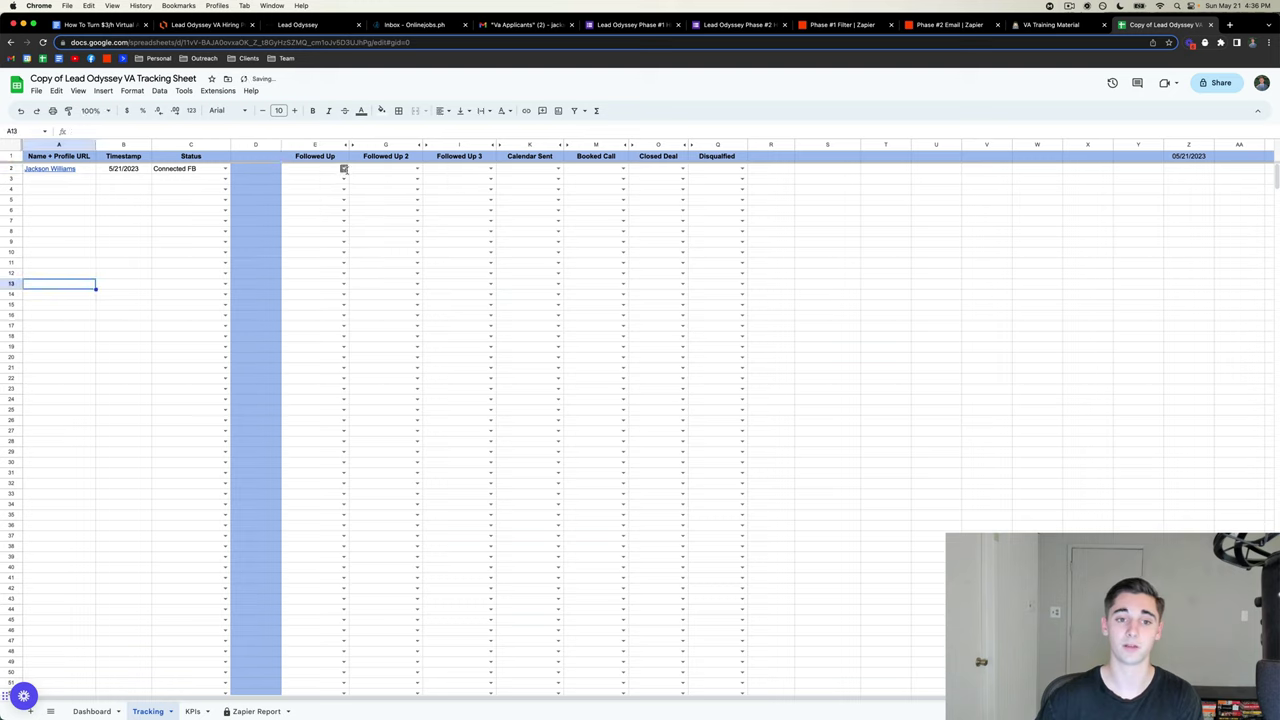
- Mark E2 and G2 Followed Up, K2 Calendar Sent and M2 Booked Call
{"action": "left_click", "coordinate": [343, 168]}
{"action": "left_click", "coordinate": [309, 190]}
{"action": "left_click", "coordinate": [226, 262]}
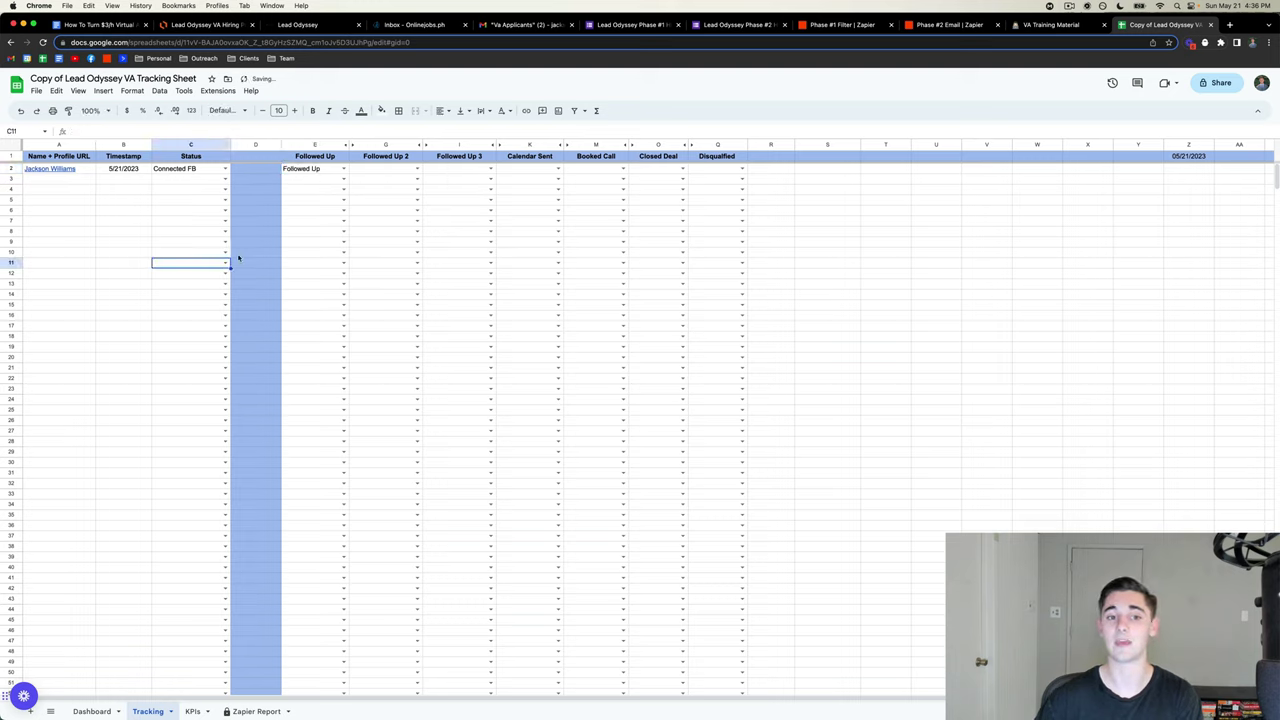
{"action": "left_click", "coordinate": [418, 168]}
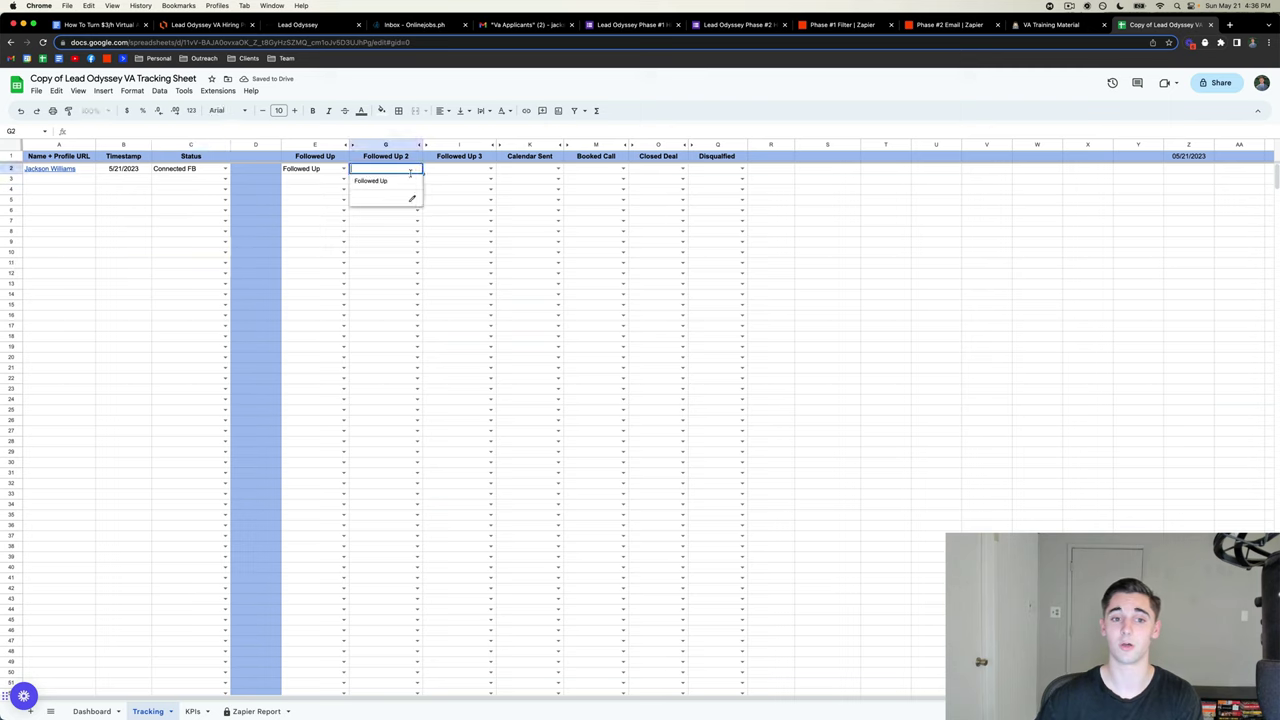
{"action": "left_click", "coordinate": [370, 185]}
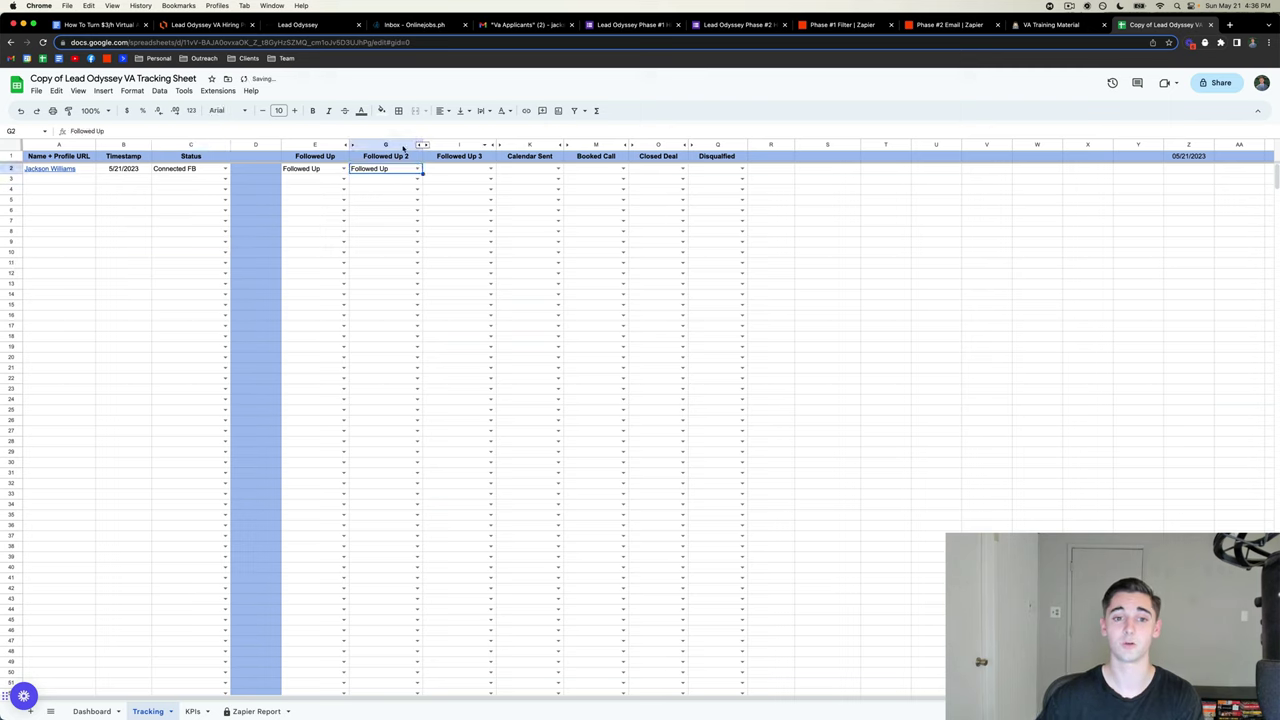
{"action": "left_click", "coordinate": [558, 170]}
{"action": "left_click", "coordinate": [535, 184]}
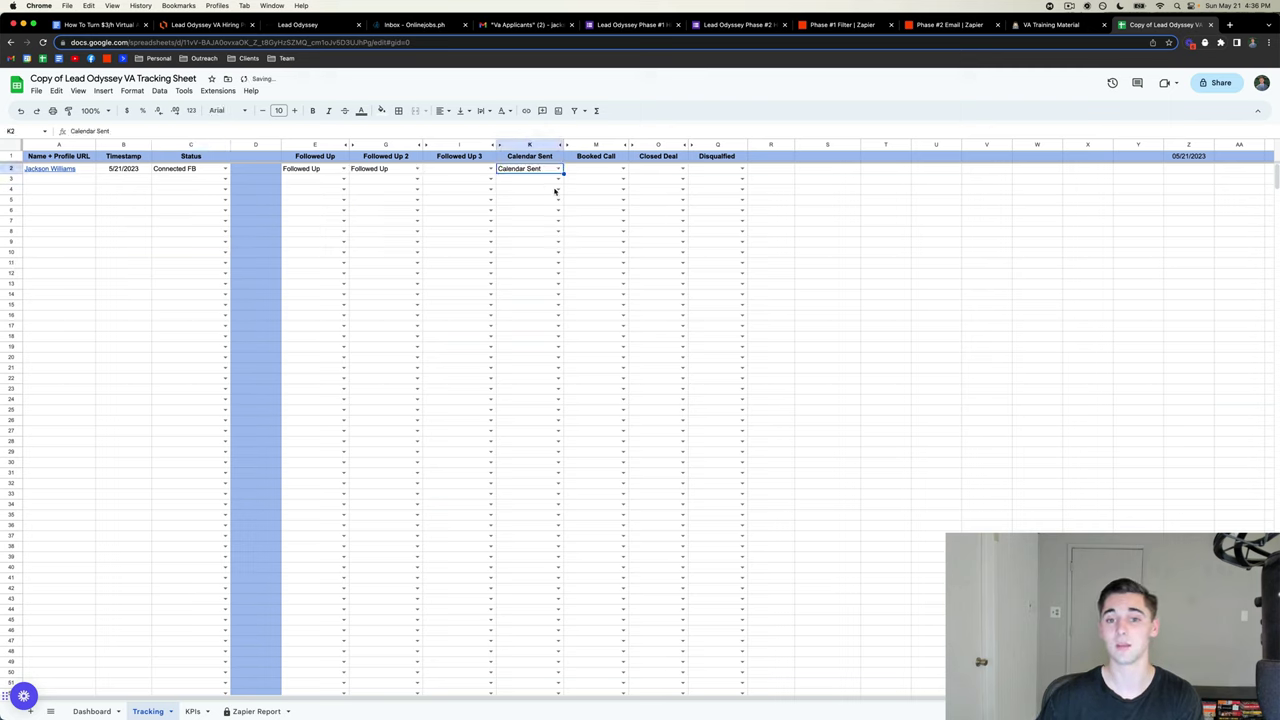
{"action": "left_click", "coordinate": [936, 231]}
{"action": "left_click", "coordinate": [623, 168]}
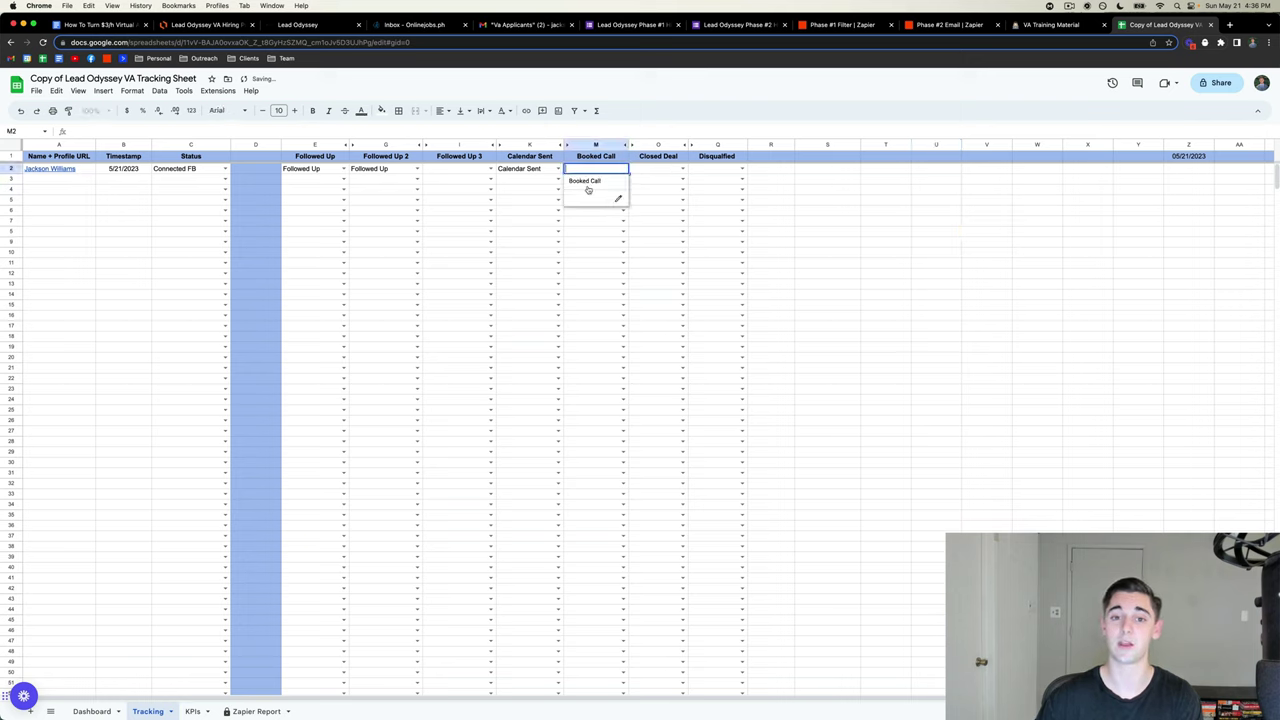
{"action": "left_click", "coordinate": [591, 186]}
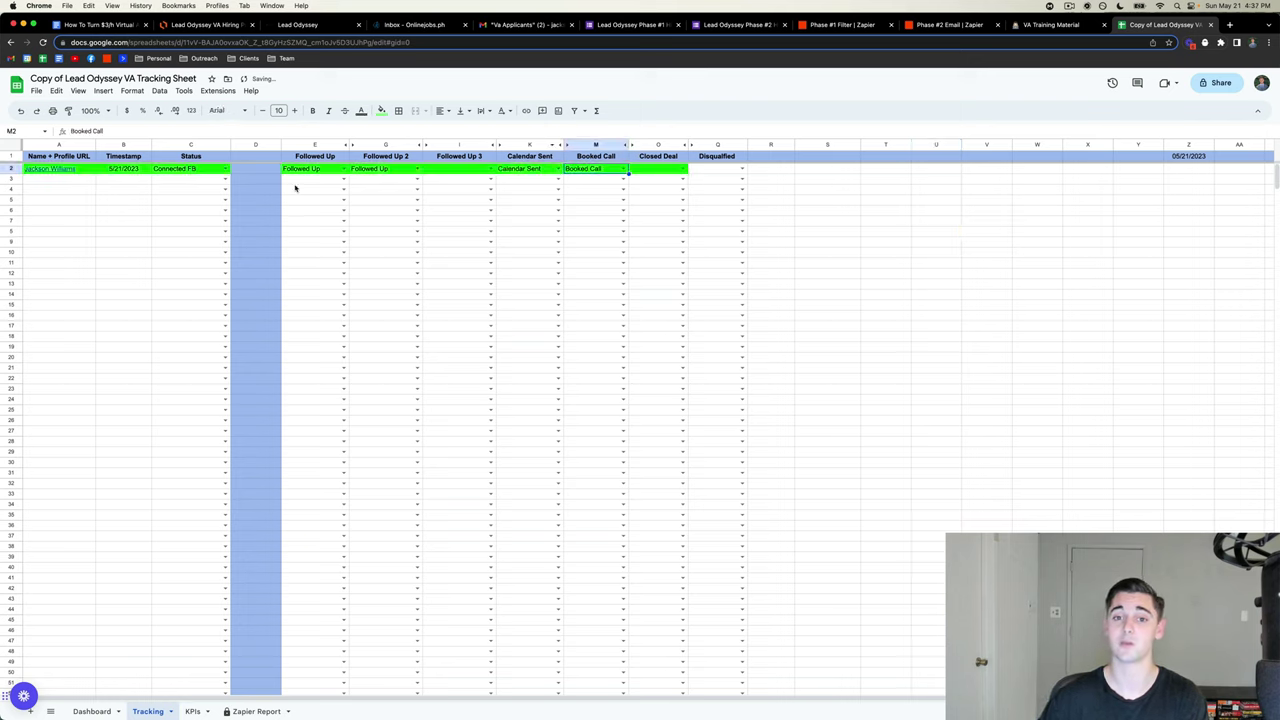
{"action": "left_click", "coordinate": [742, 168]}
{"action": "left_click", "coordinate": [844, 202]}
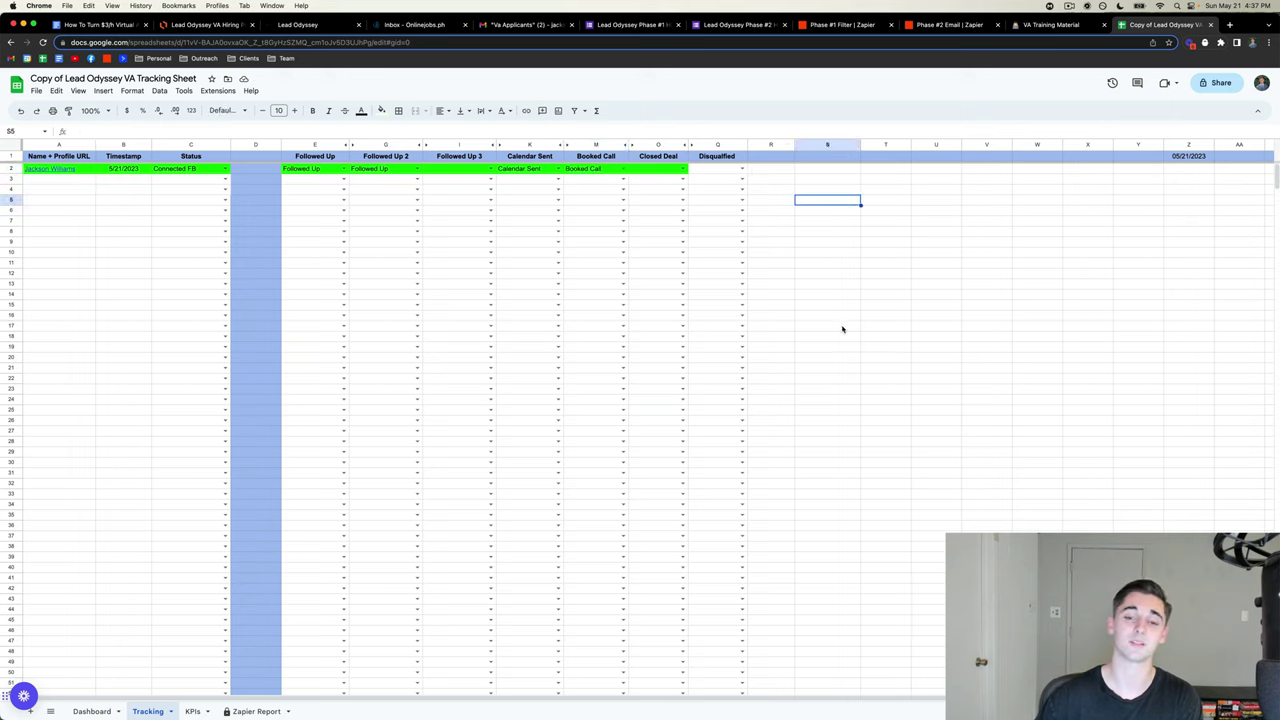
{"action": "left_click", "coordinate": [567, 146]}
{"action": "left_click_drag", "start_coordinate": [597, 210], "coordinate": [597, 170]}
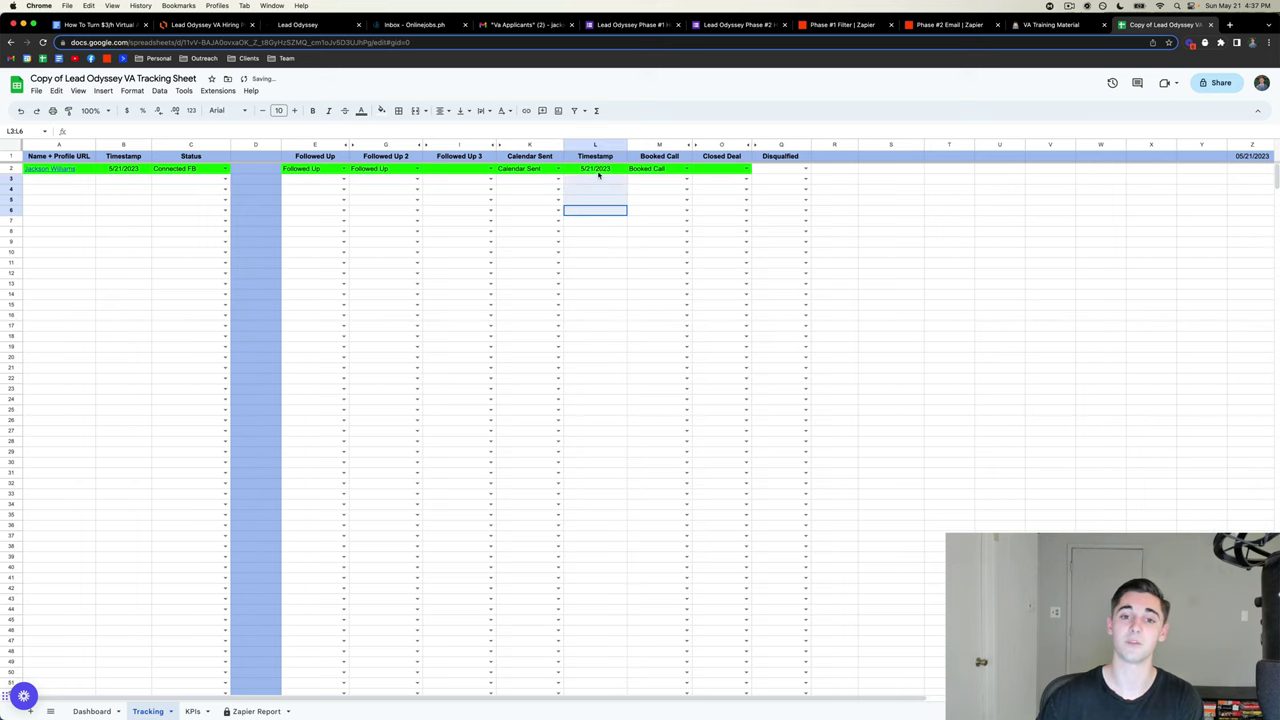
{"action": "left_click", "coordinate": [591, 146]}
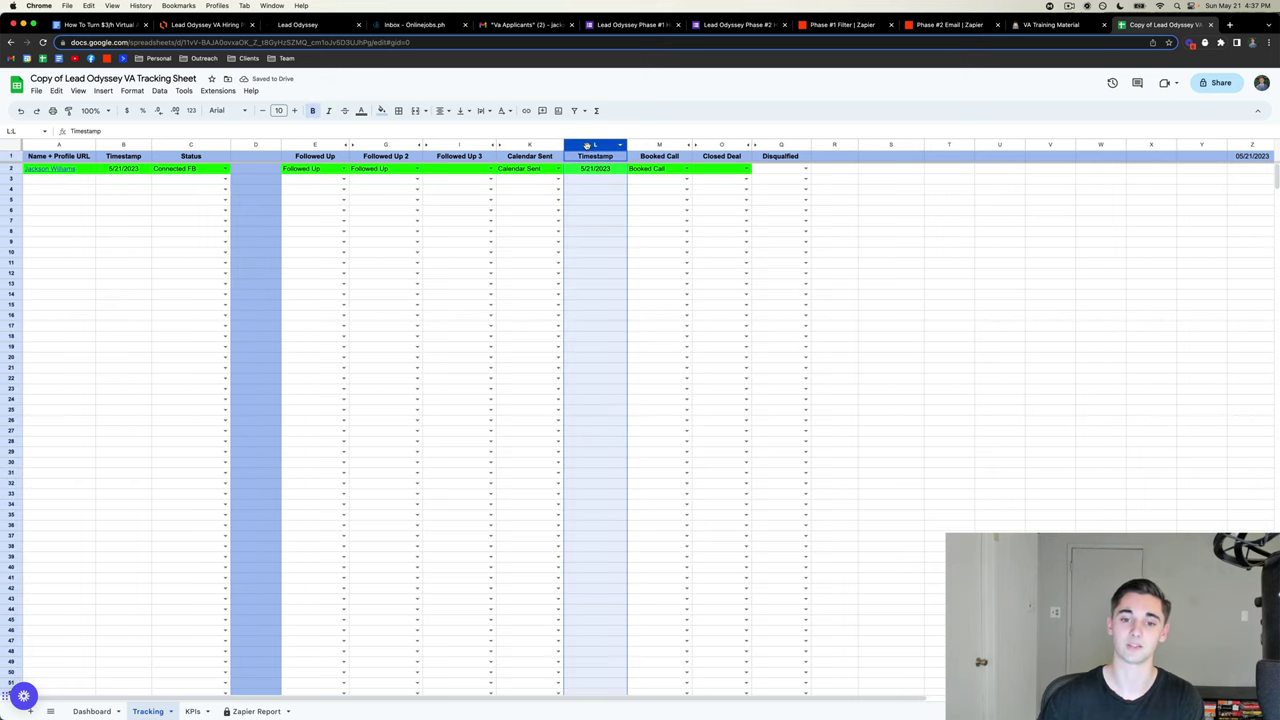
{"action": "right_click", "coordinate": [587, 146]}
{"action": "left_click", "coordinate": [630, 297]}
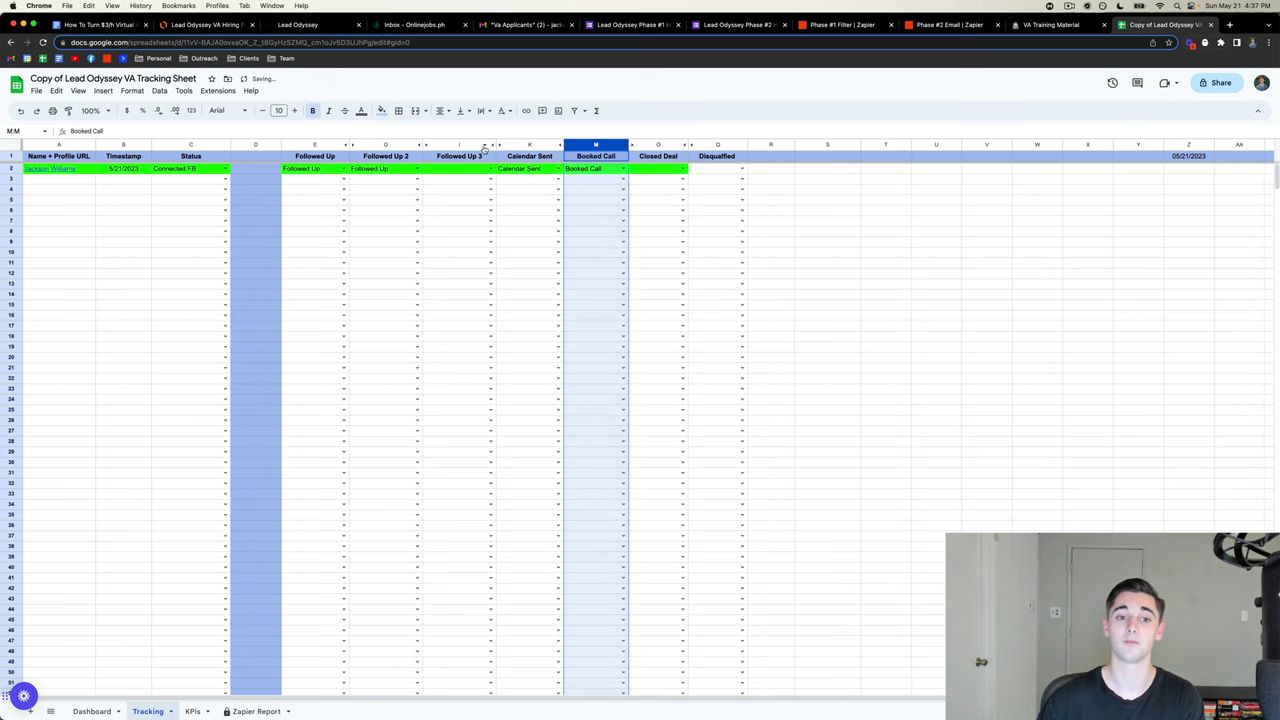
{"action": "left_click", "coordinate": [422, 146]}
{"action": "left_click_drag", "start_coordinate": [452, 189], "coordinate": [481, 169]}
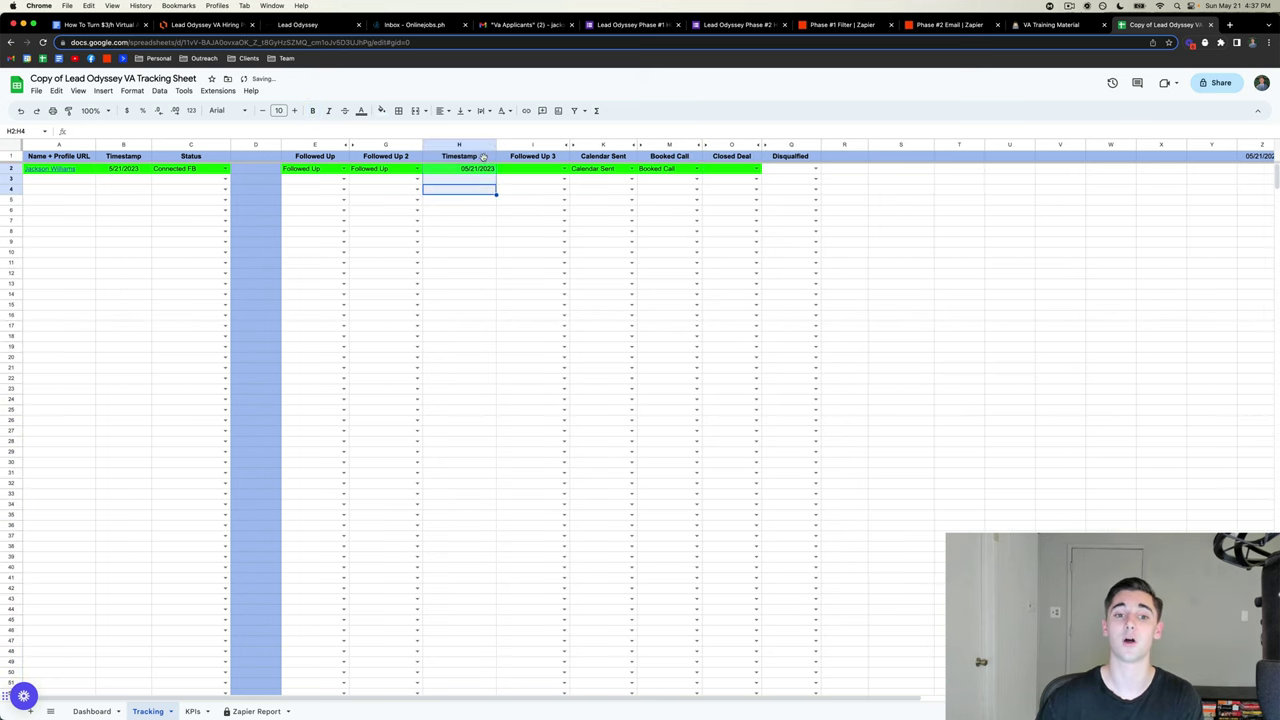
{"action": "right_click", "coordinate": [460, 147]}
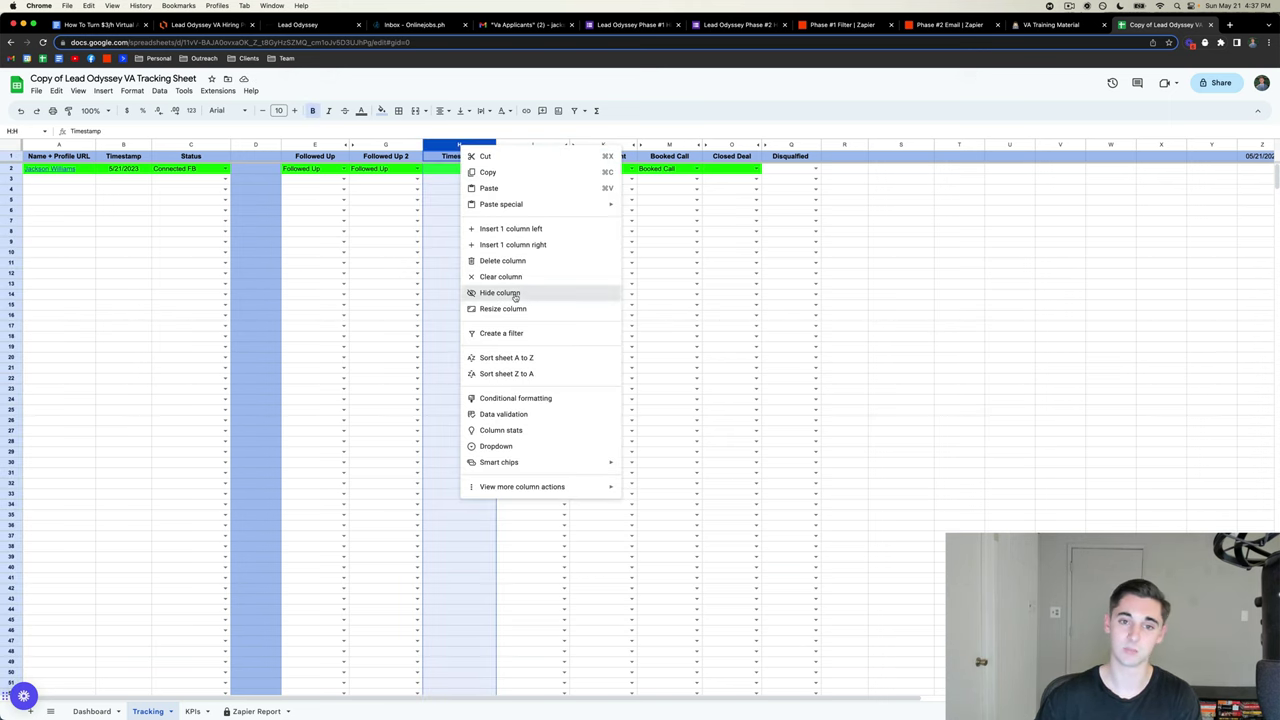
{"action": "left_click", "coordinate": [510, 293]}
{"action": "left_click", "coordinate": [930, 306]}
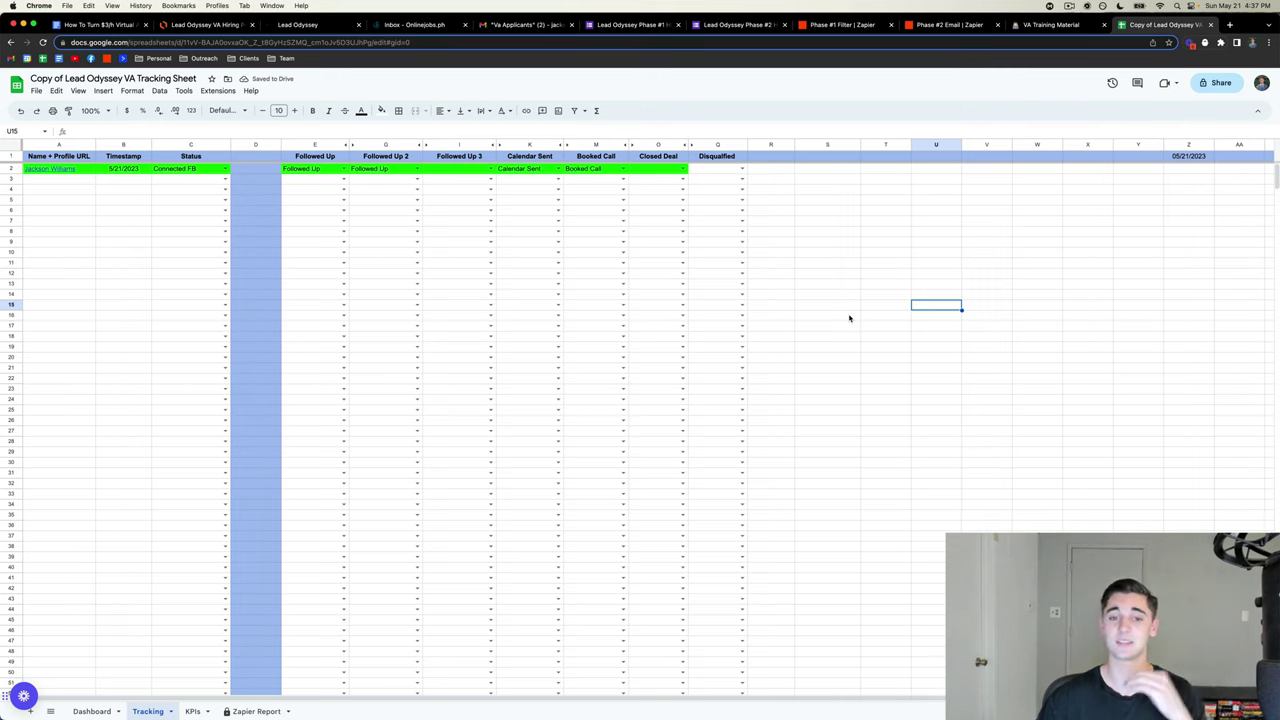
- Highlight the Calendar Sent and Booked Call ranges, view O2's Closed Deal choice, then open KPIs
{"action": "left_click_drag", "start_coordinate": [535, 169], "coordinate": [572, 308]}
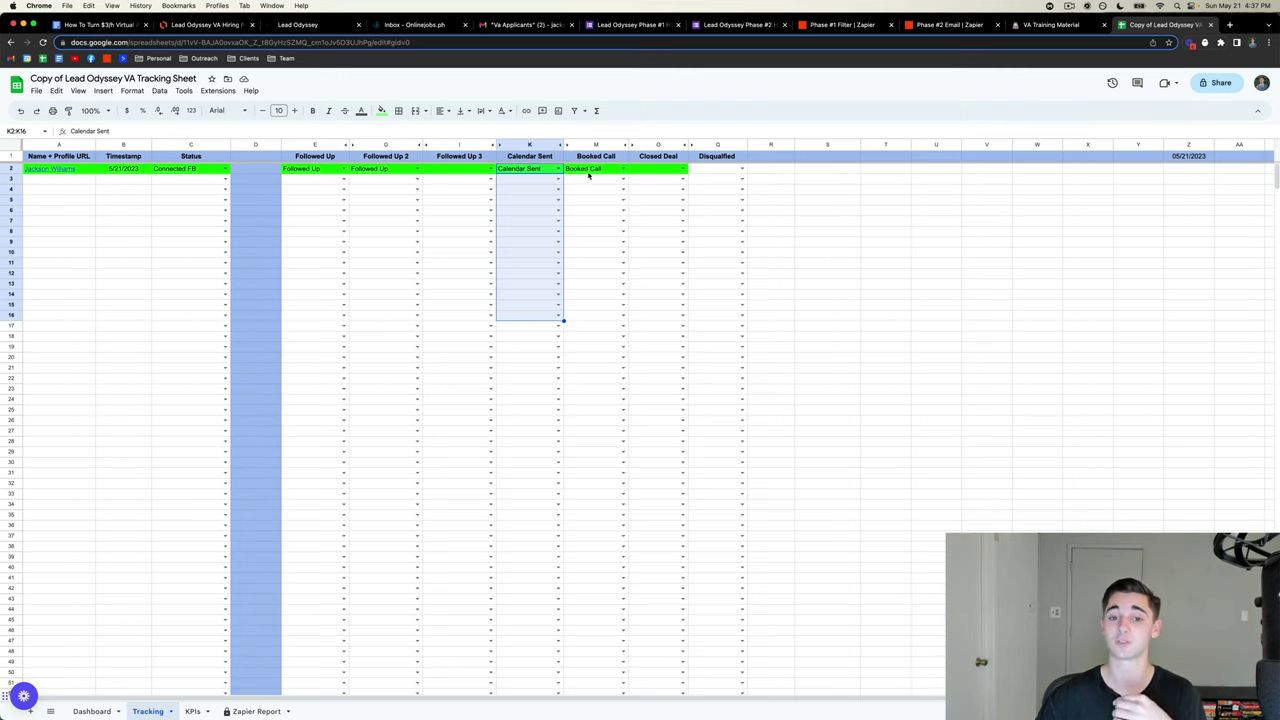
{"action": "left_click_drag", "start_coordinate": [589, 175], "coordinate": [590, 286]}
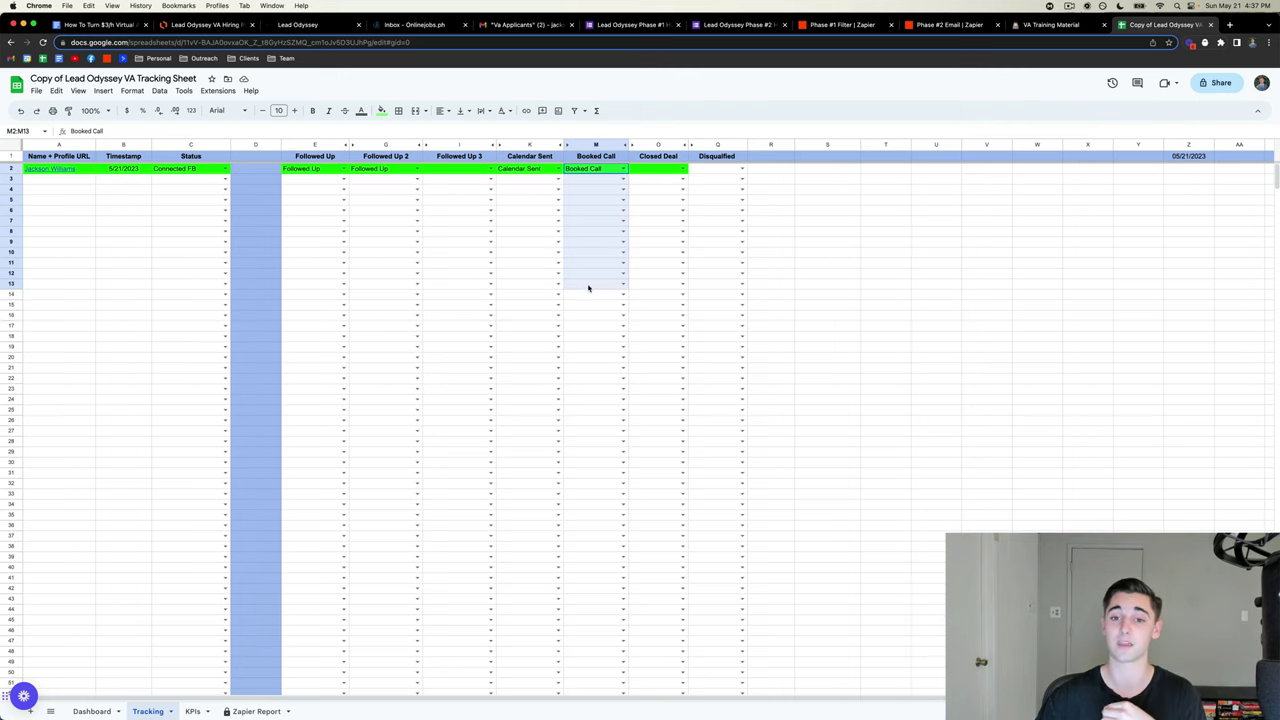
{"action": "left_click", "coordinate": [683, 170]}
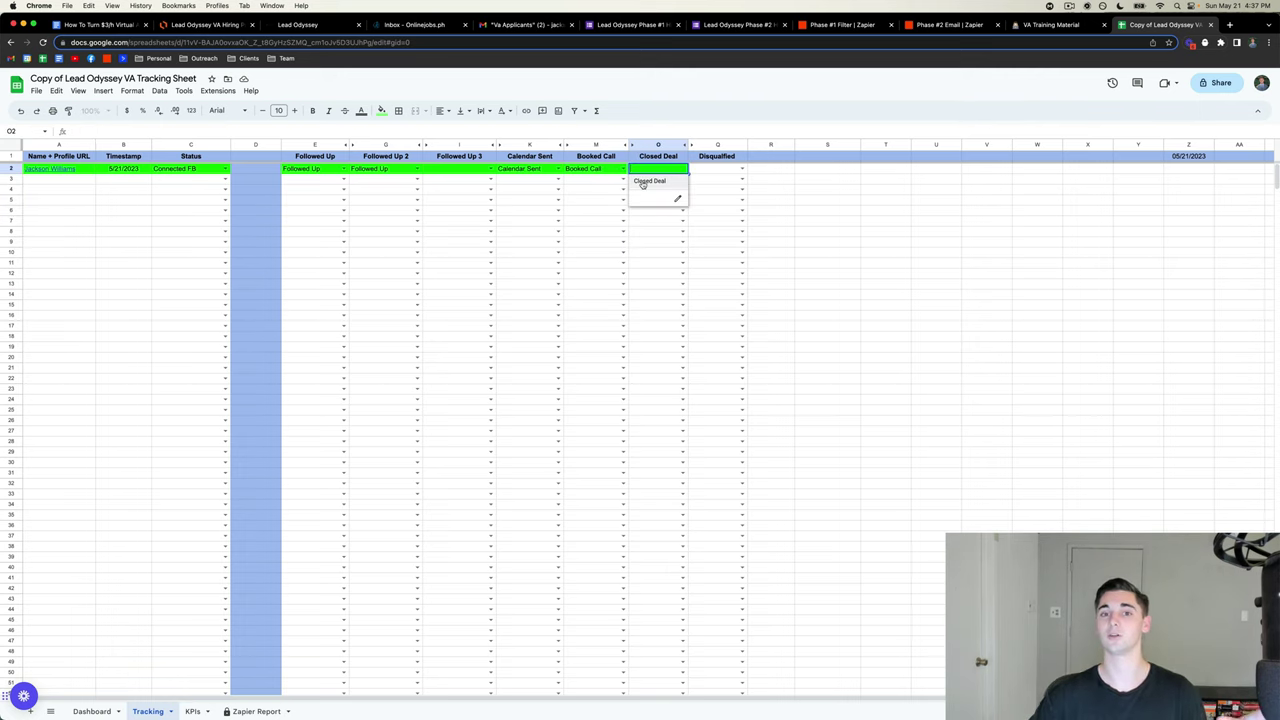
{"action": "left_click", "coordinate": [936, 199]}
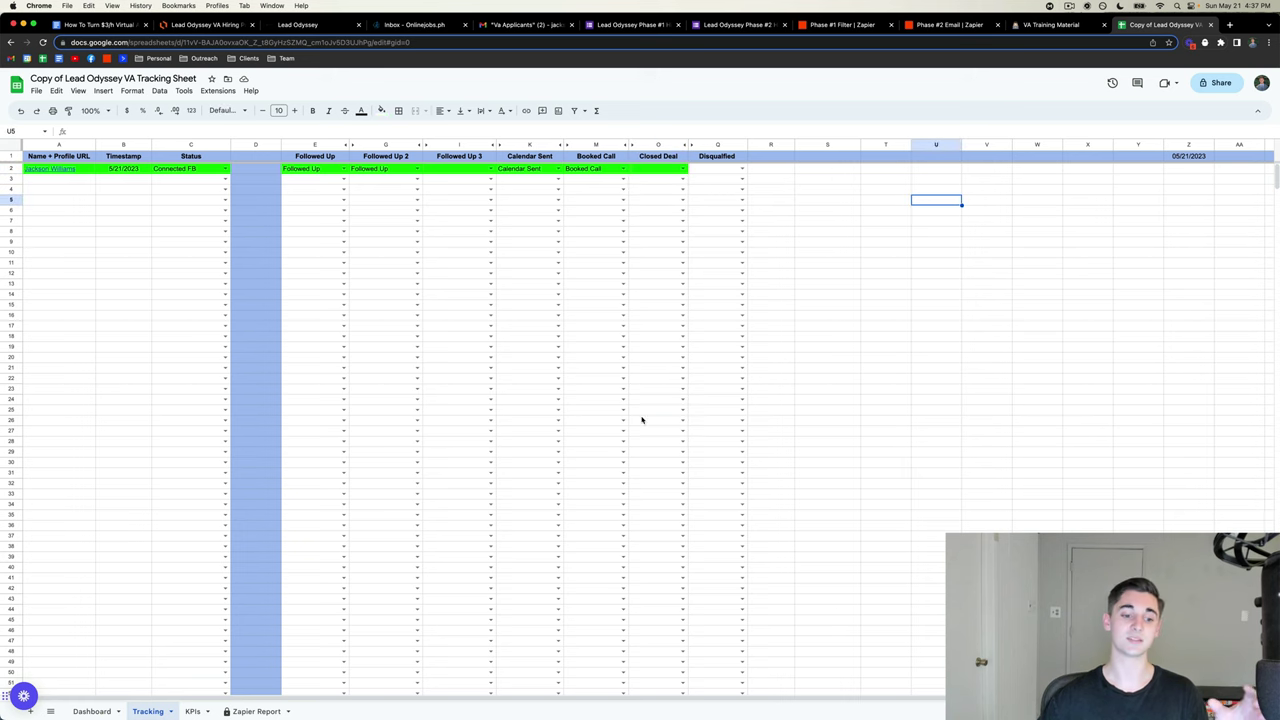
{"action": "left_click", "coordinate": [192, 711]}
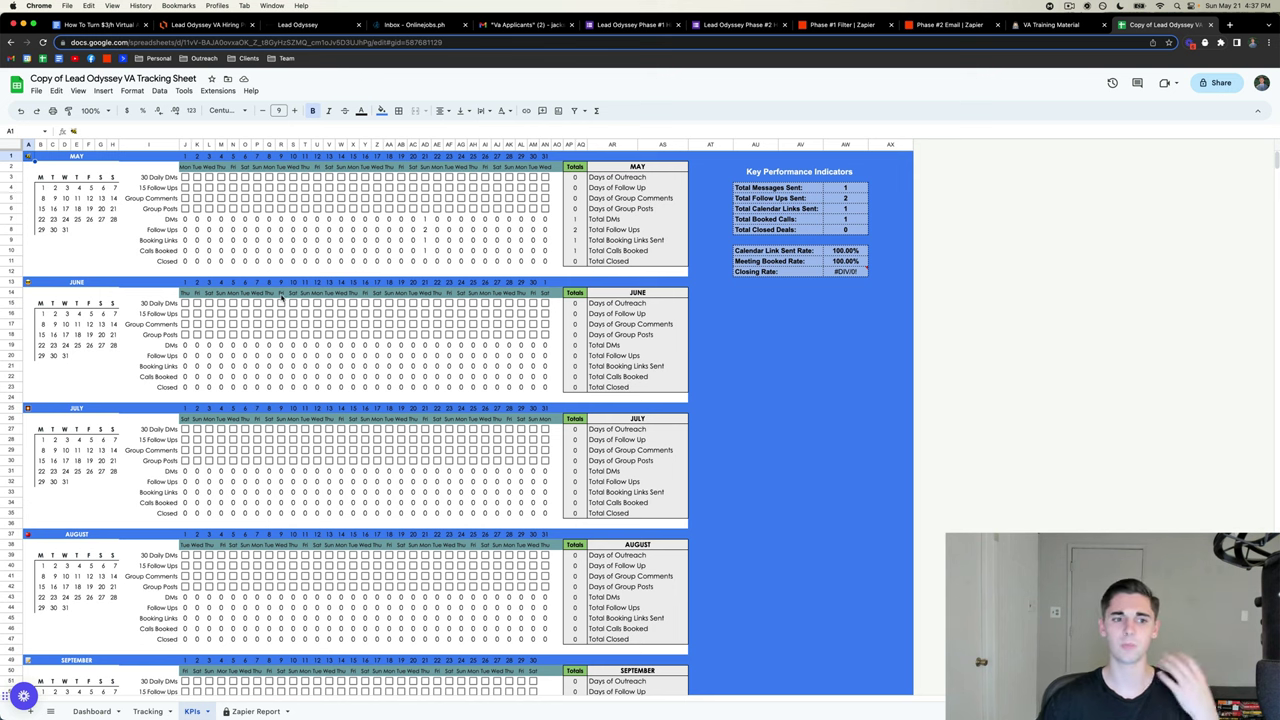
- Inspect the 30 Daily DMs and 15 Follow Ups goals and the May total formulas
{"action": "left_click", "coordinate": [145, 178]}
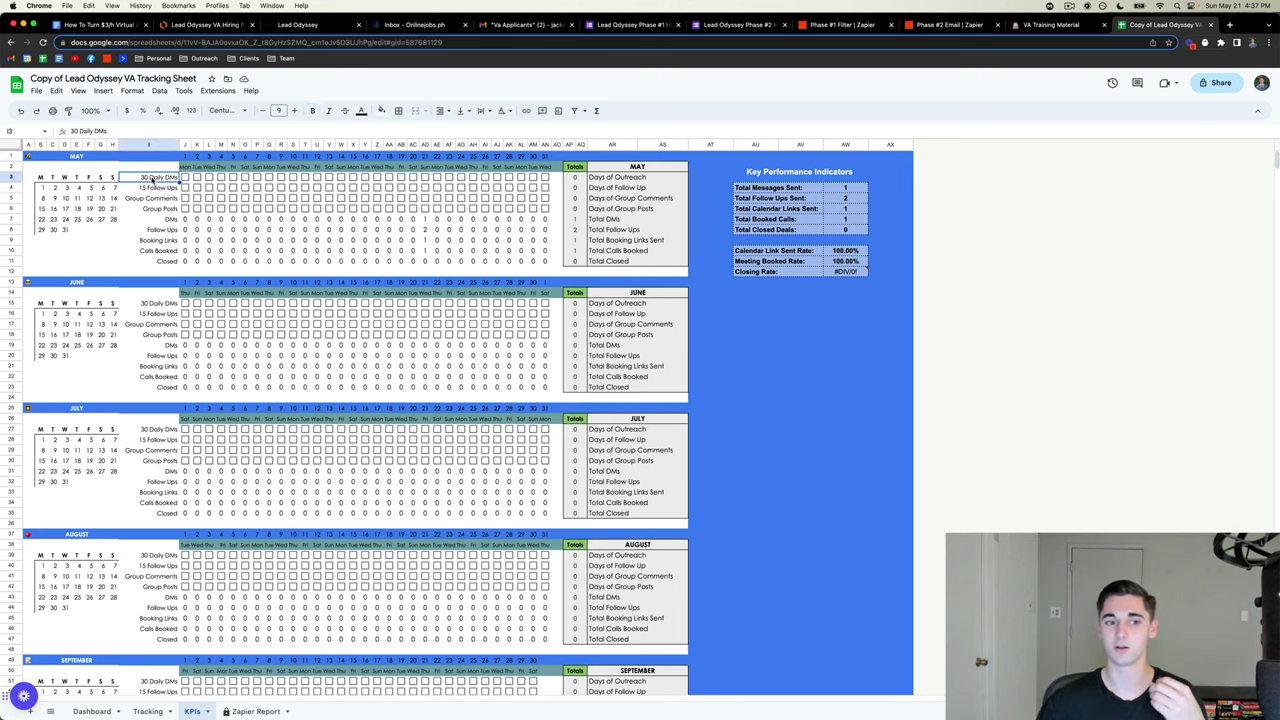
{"action": "left_click", "coordinate": [146, 189]}
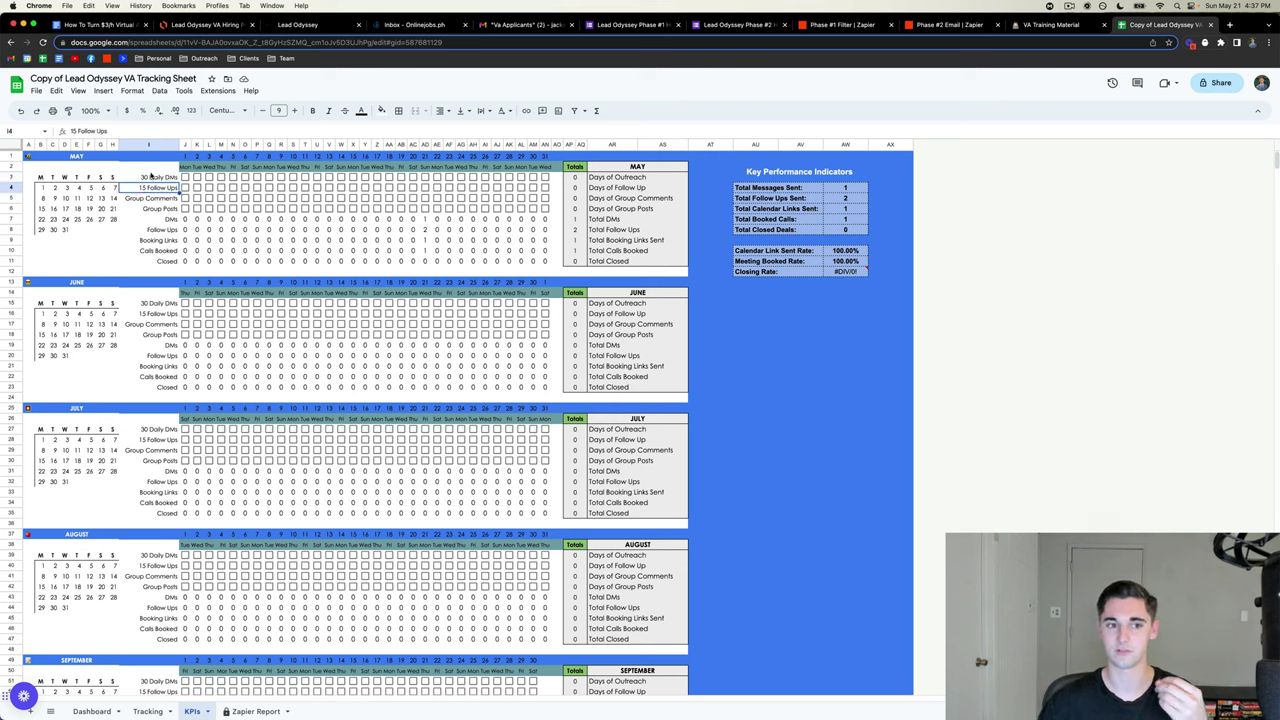
{"action": "left_click", "coordinate": [148, 178]}
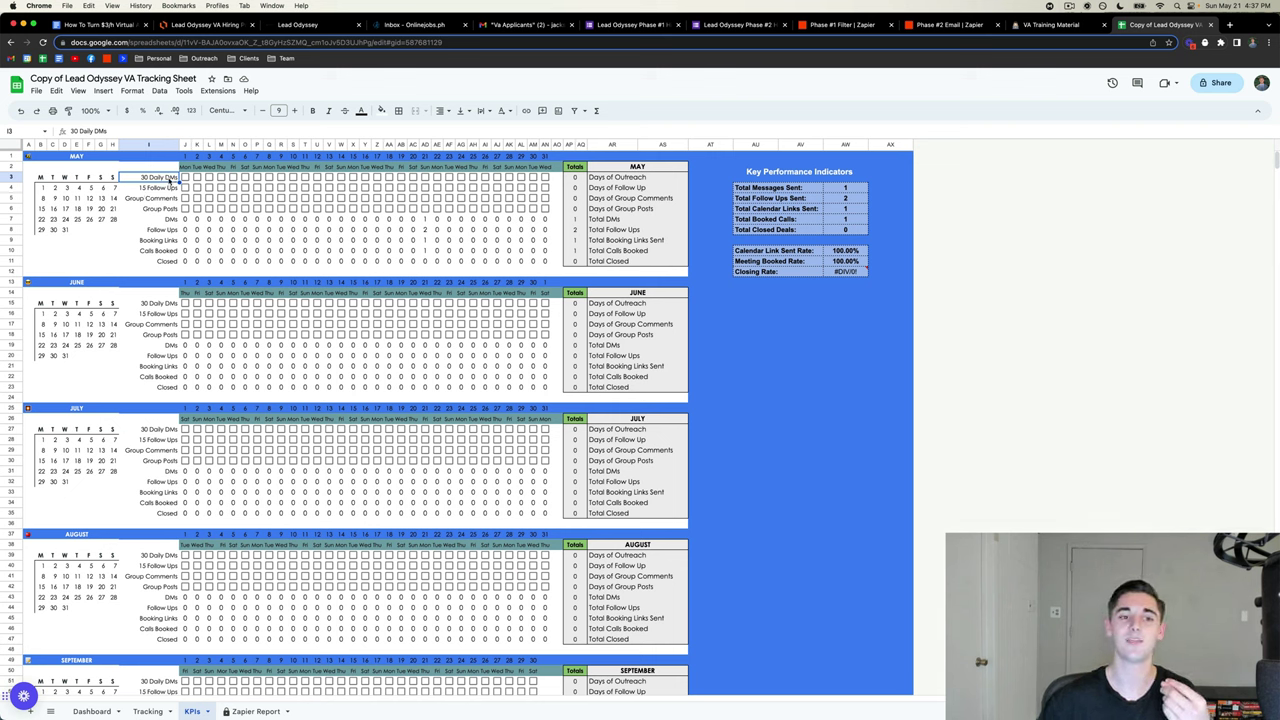
{"action": "left_click", "coordinate": [366, 177]}
{"action": "left_click", "coordinate": [389, 229]}
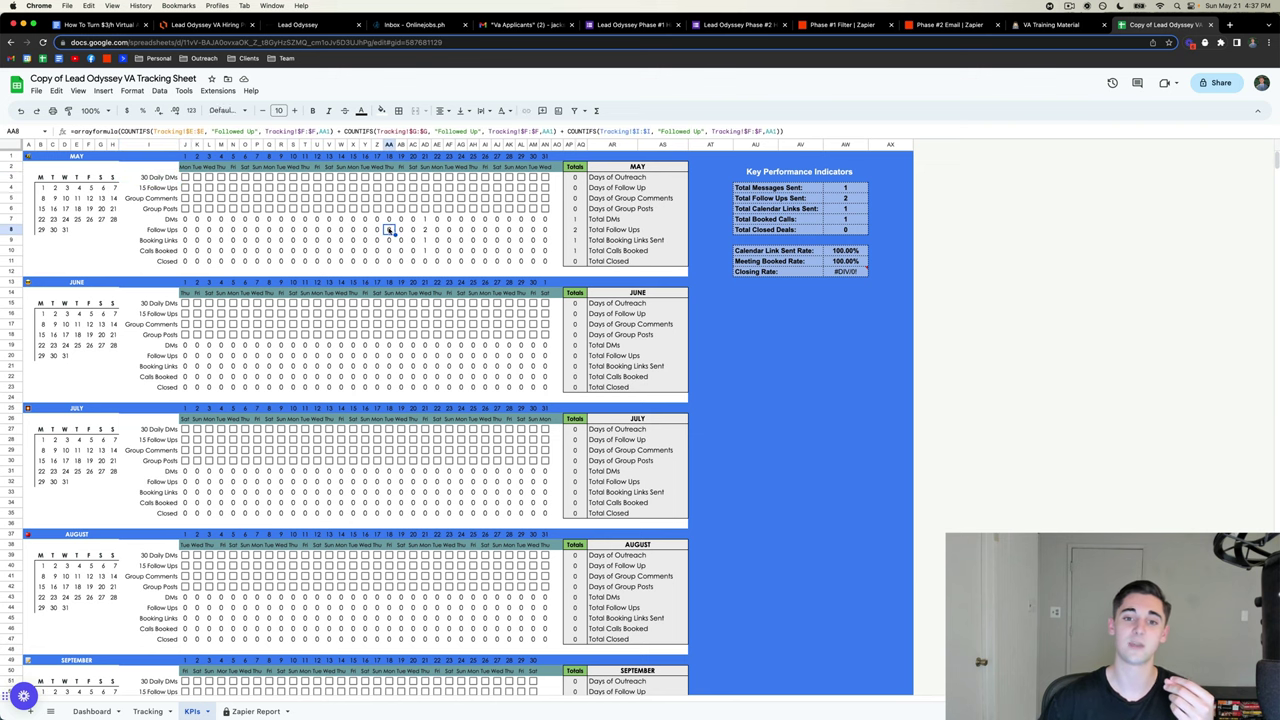
{"action": "left_click", "coordinate": [574, 177]}
{"action": "left_click_drag", "start_coordinate": [566, 178], "coordinate": [567, 192]}
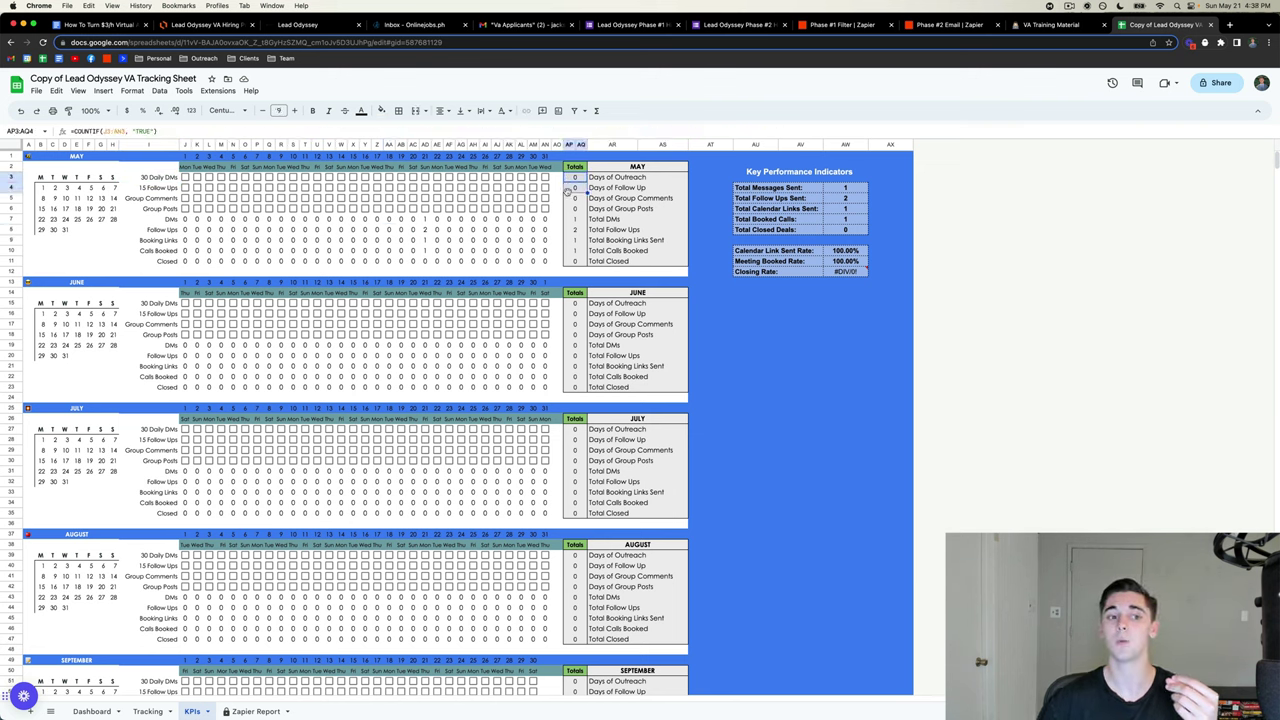
{"action": "left_click", "coordinate": [377, 188]}
{"action": "left_click", "coordinate": [574, 188]}
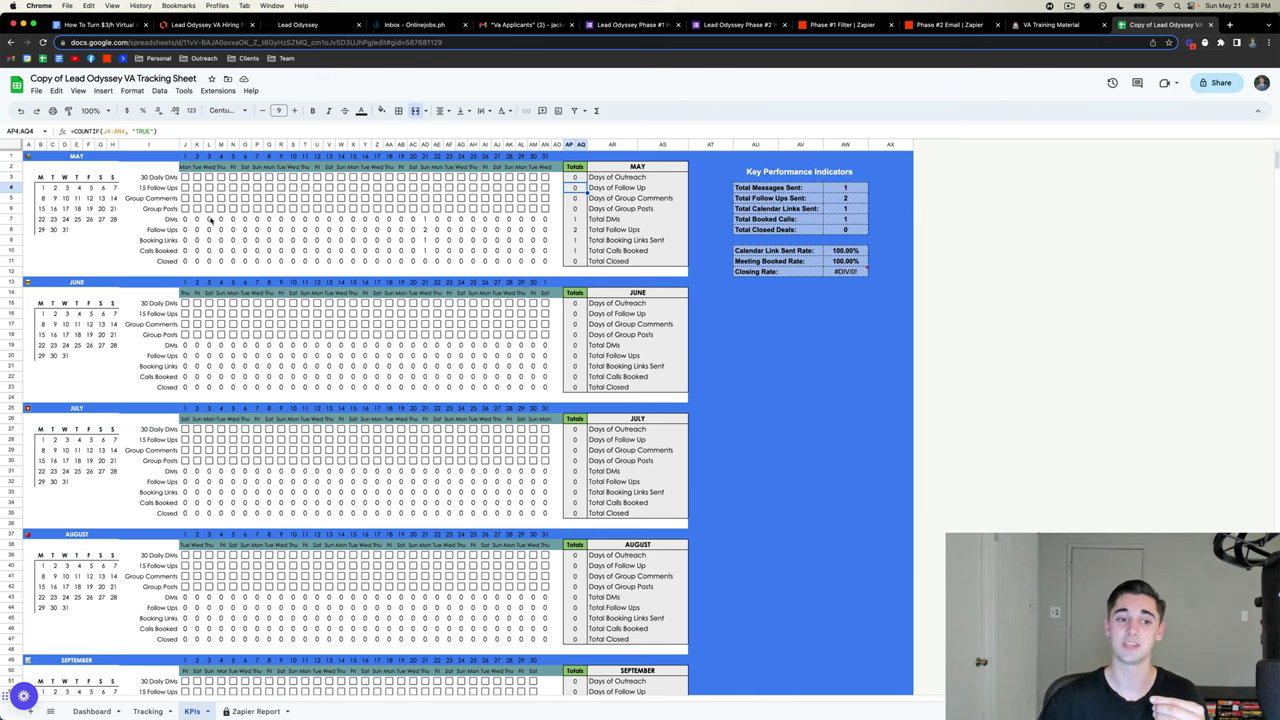
{"action": "left_click_drag", "start_coordinate": [188, 220], "coordinate": [544, 264]}
{"action": "left_click", "coordinate": [545, 262]}
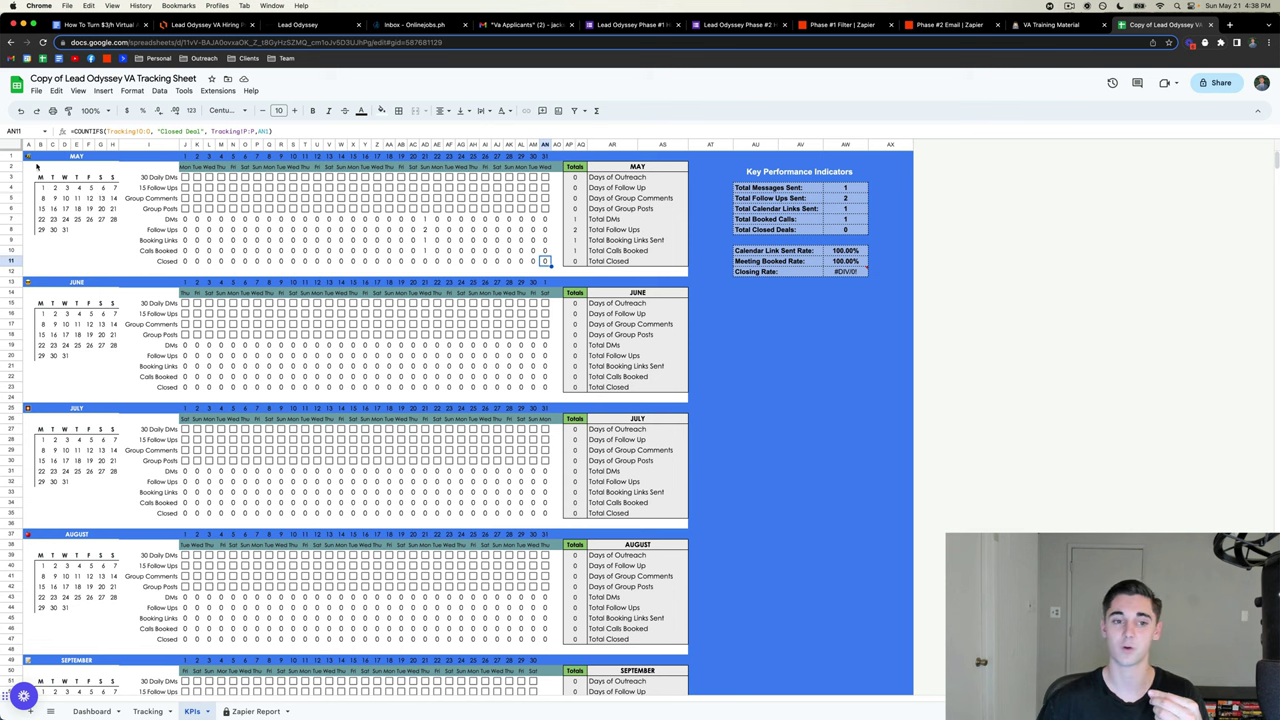
{"action": "left_click_drag", "start_coordinate": [37, 167], "coordinate": [654, 272]}
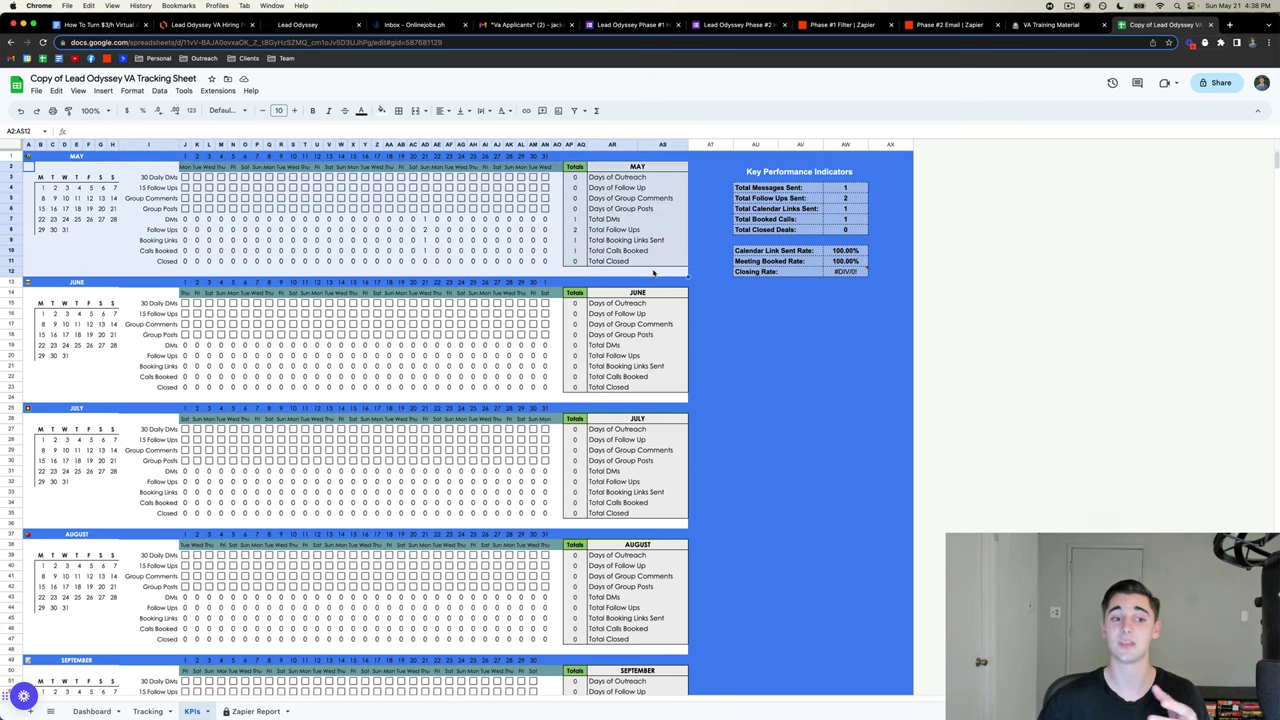
{"action": "left_click", "coordinate": [654, 272]}
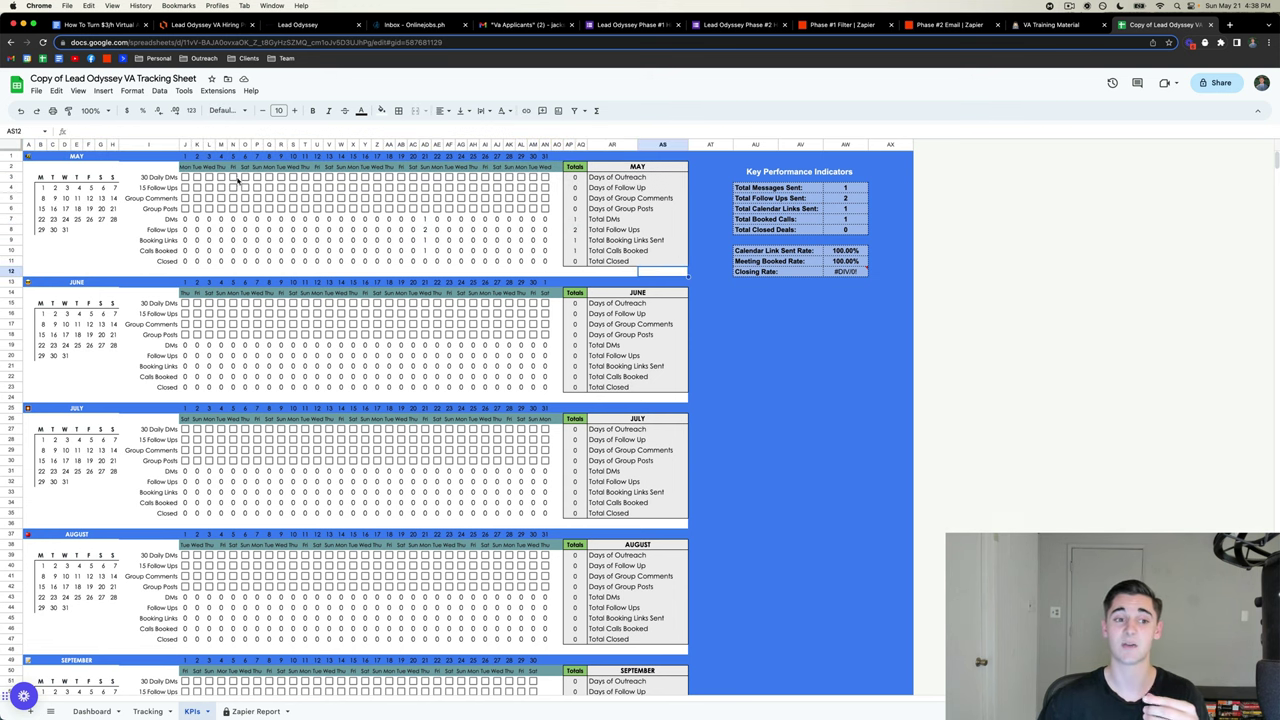
- Tick and untick the day-1 Group Comments and Group Posts checkboxes
{"action": "left_click", "coordinate": [185, 198]}
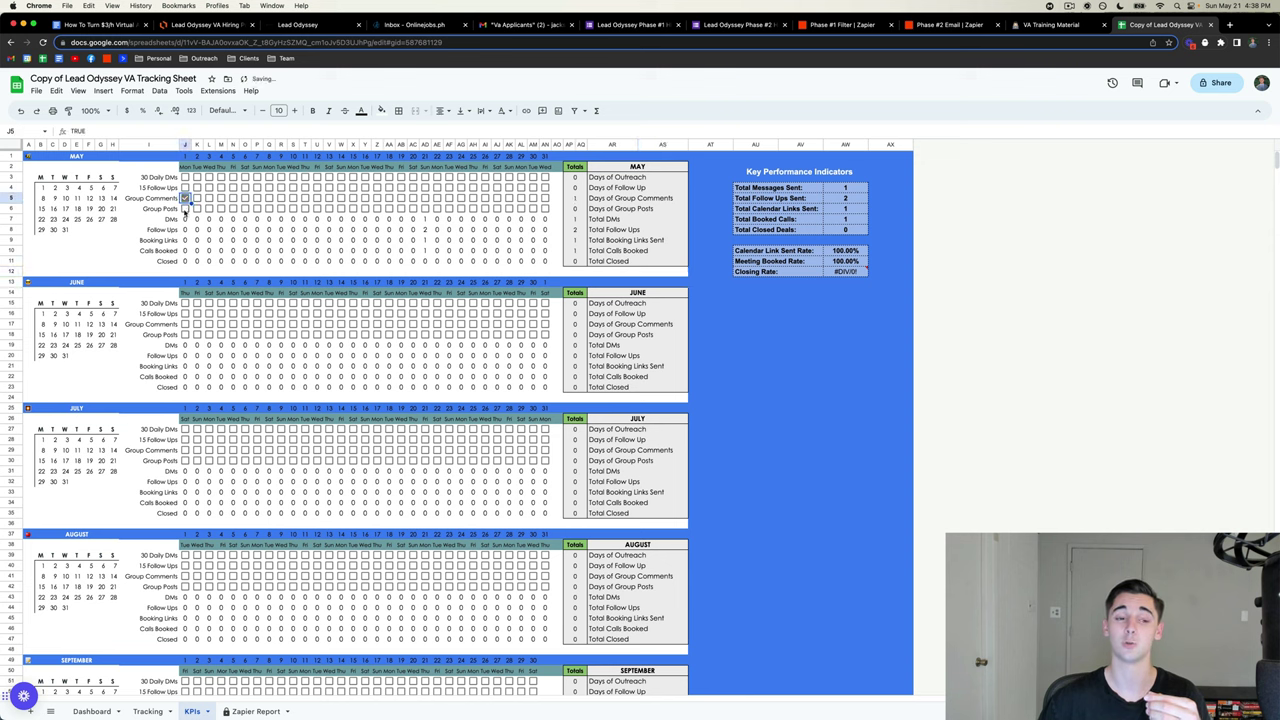
{"action": "left_click", "coordinate": [185, 208]}
{"action": "left_click", "coordinate": [185, 208]}
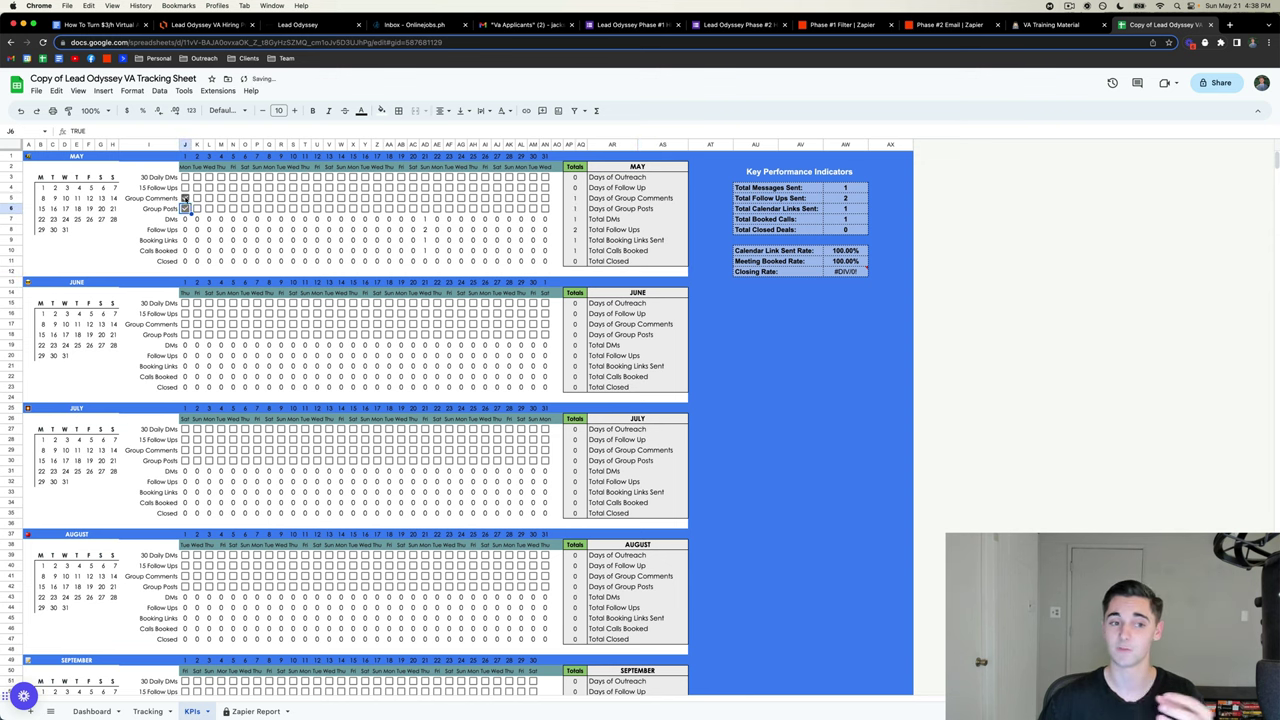
{"action": "left_click", "coordinate": [185, 198]}
{"action": "left_click", "coordinate": [185, 208]}
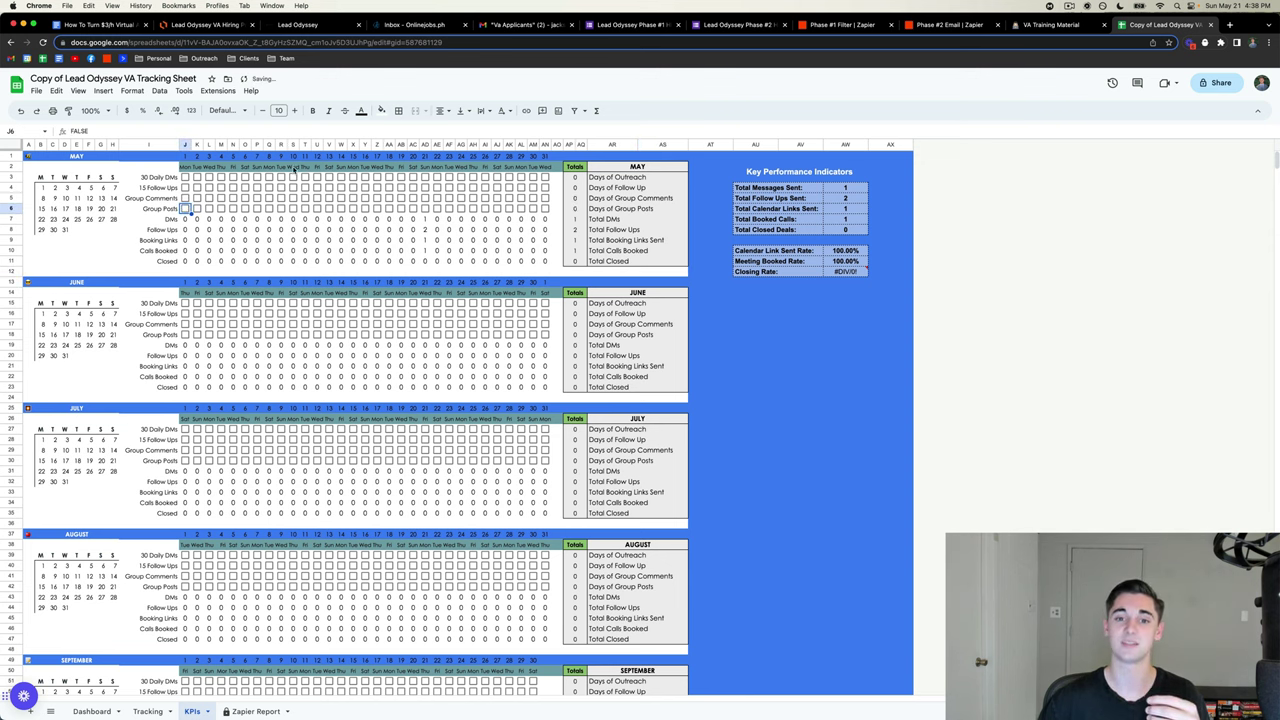
- Inspect the KPI totals, Total Booked Calls and J8 formulas, then return to Tracking
{"action": "left_click_drag", "start_coordinate": [573, 197], "coordinate": [576, 208]}
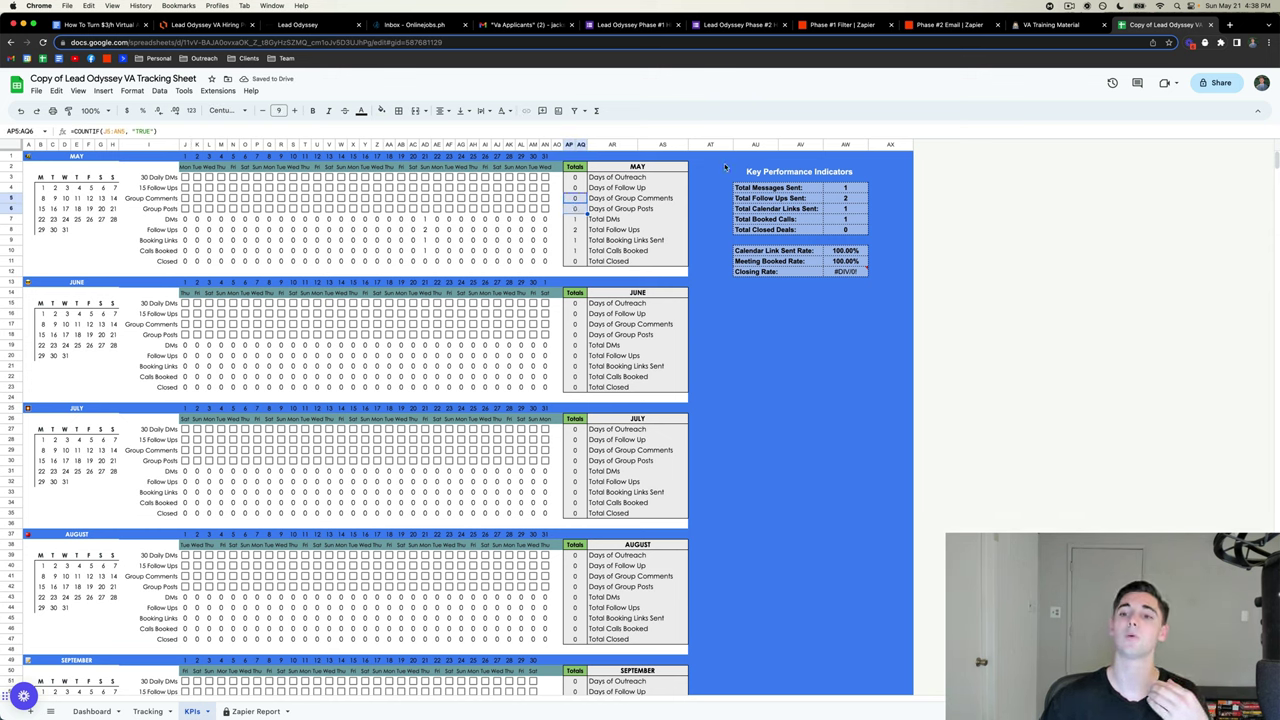
{"action": "left_click_drag", "start_coordinate": [705, 164], "coordinate": [846, 318]}
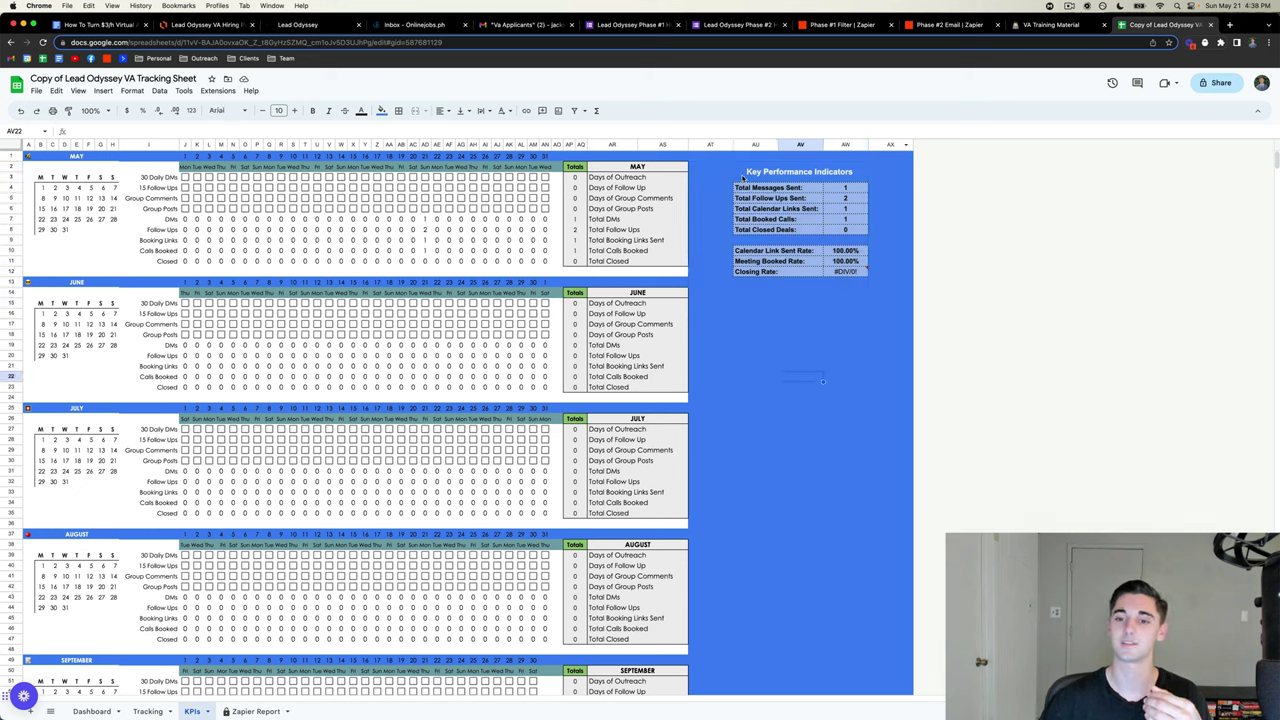
{"action": "left_click_drag", "start_coordinate": [845, 188], "coordinate": [840, 221]}
{"action": "left_click", "coordinate": [840, 220]}
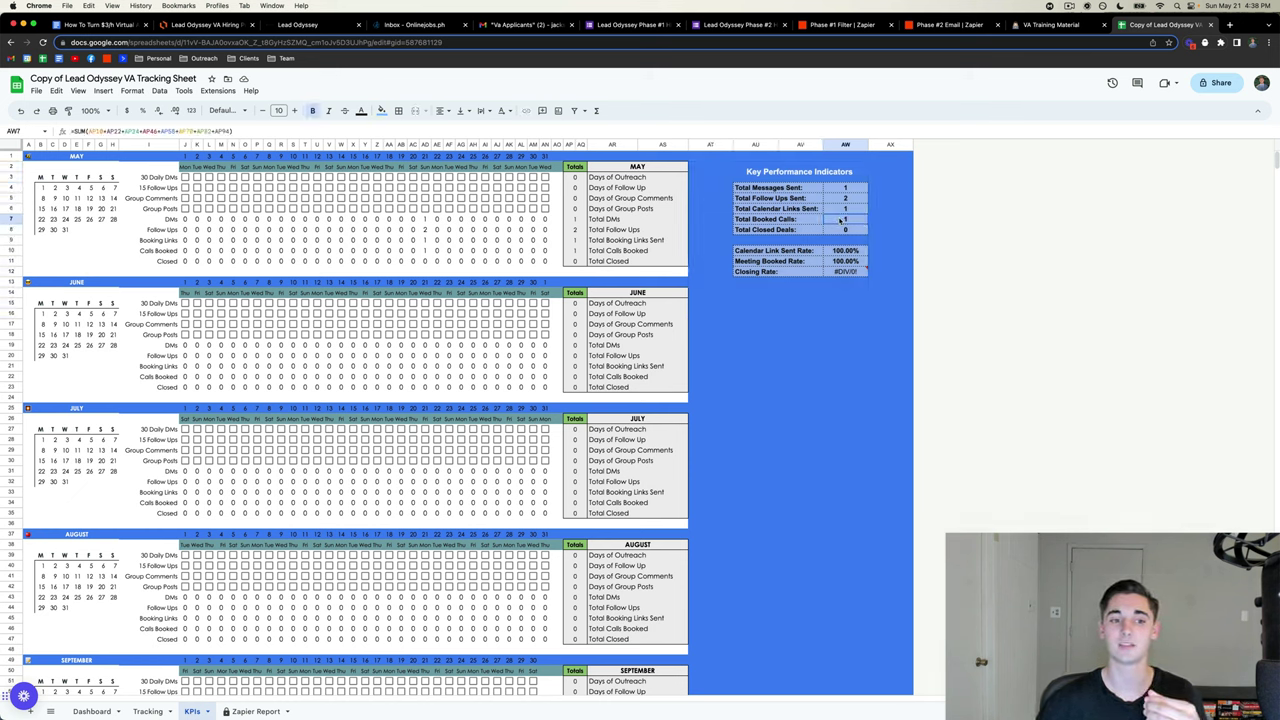
{"action": "double_click", "coordinate": [195, 231]}
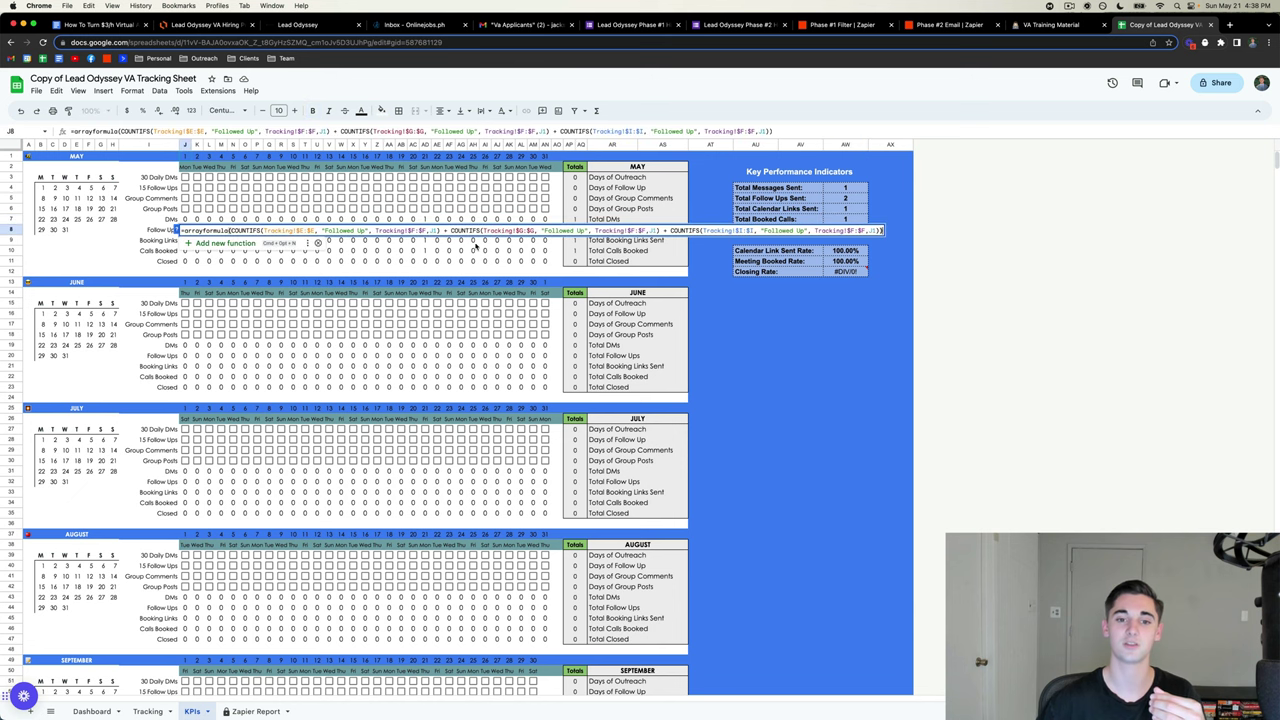
{"action": "left_click", "coordinate": [775, 329]}
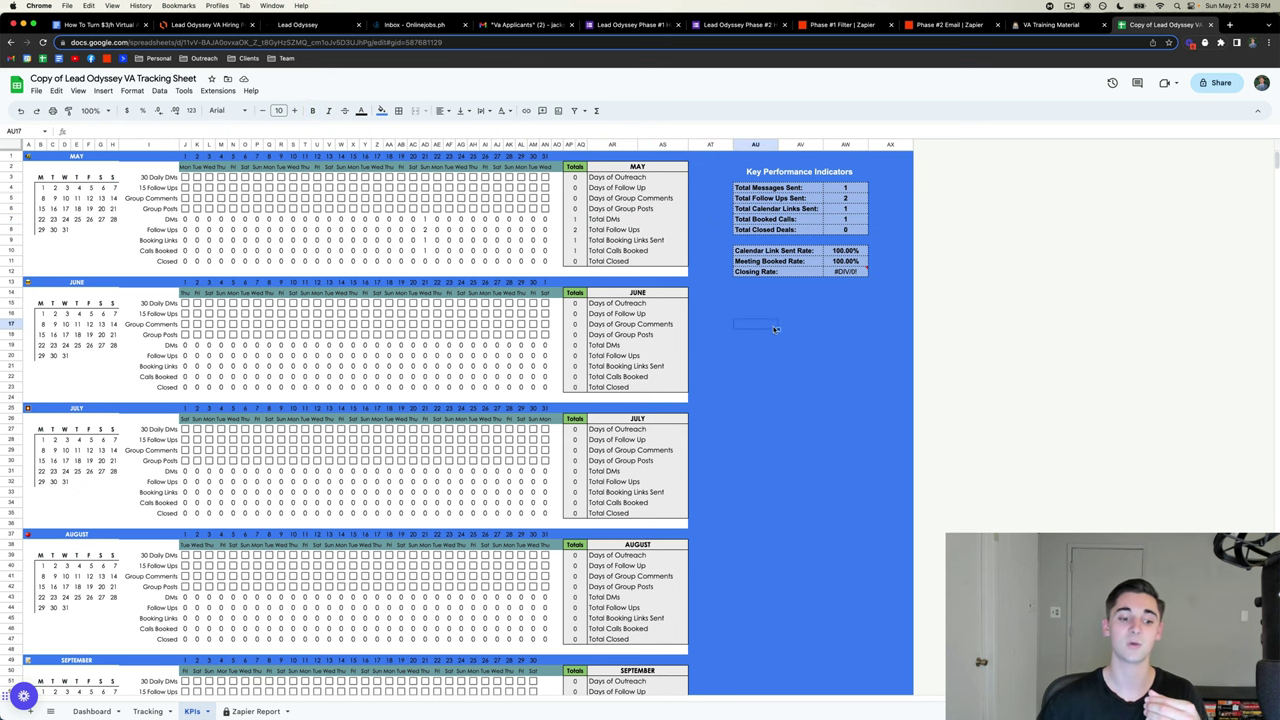
{"action": "left_click", "coordinate": [148, 711]}
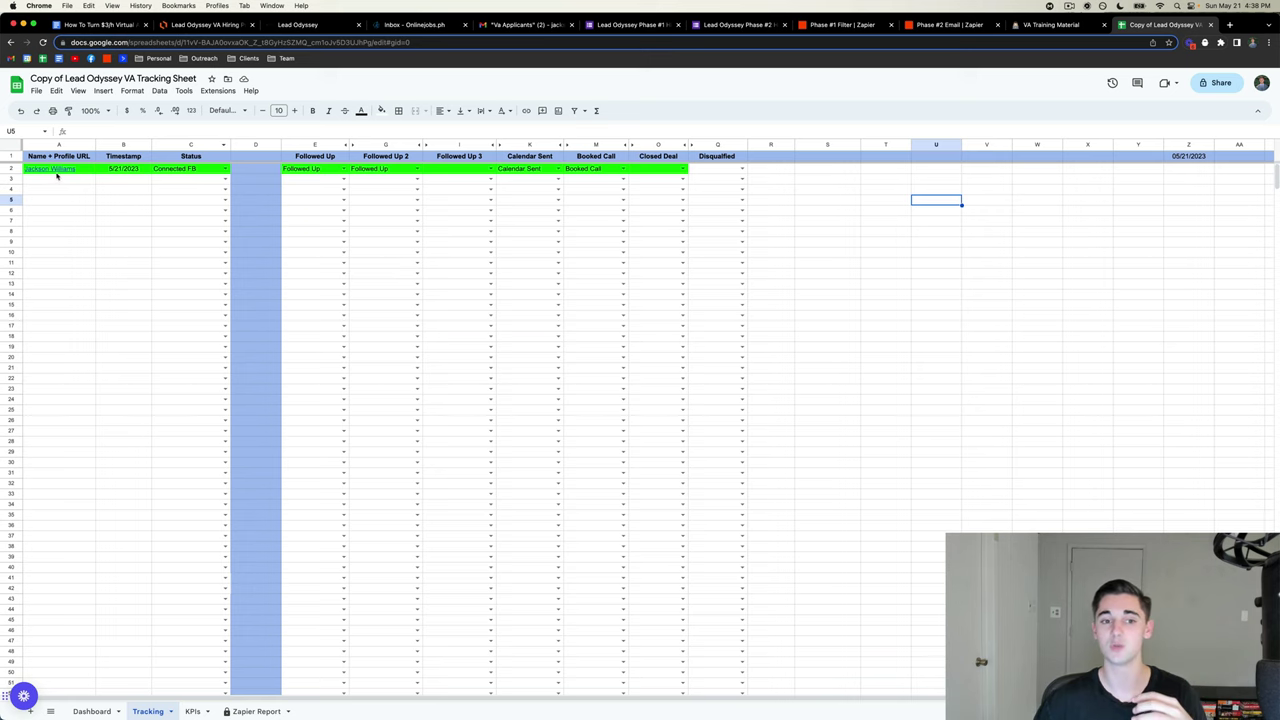
- Review the lead rows and KPIs' May daily count formulas, then open the Zapier Report sheet
{"action": "mouse_move", "coordinate": [57, 170]}
{"action": "left_mouse_down"}
{"action": "mouse_move", "coordinate": [271, 214]}
{"action": "mouse_move", "coordinate": [660, 423]}
{"action": "mouse_move", "coordinate": [692, 466]}
{"action": "mouse_move", "coordinate": [695, 526]}
{"action": "left_mouse_up"}
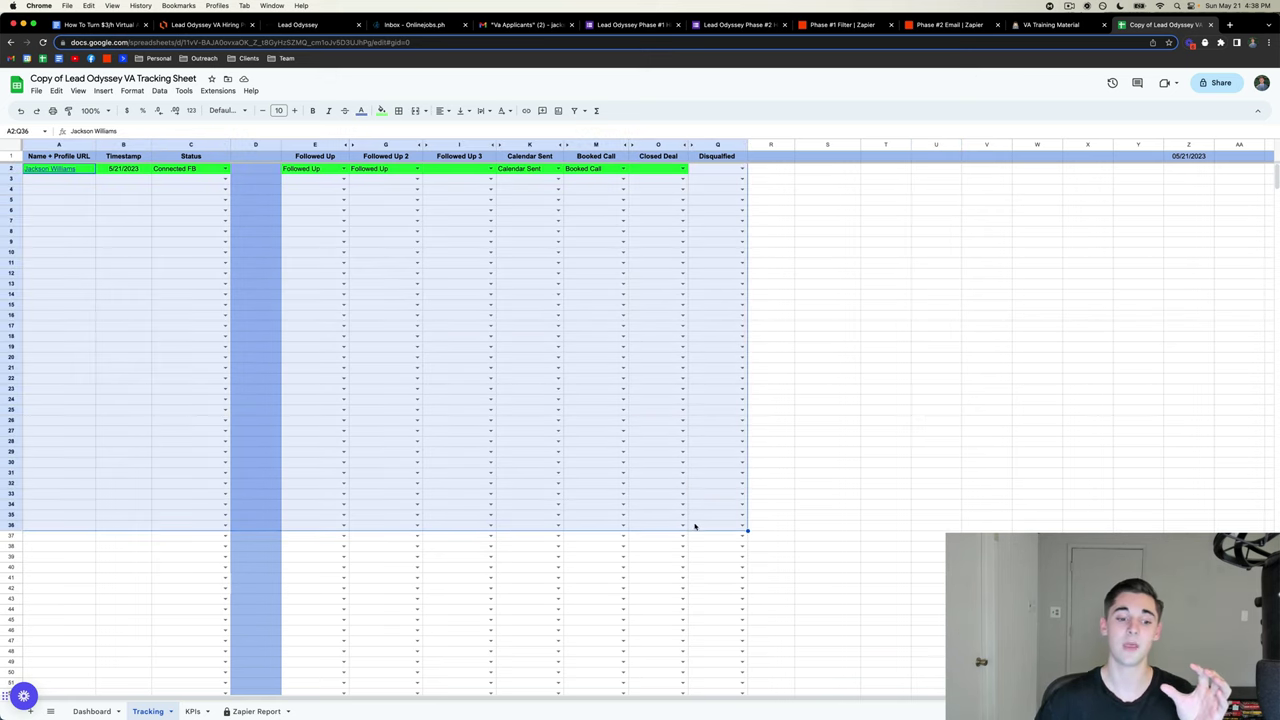
{"action": "left_click", "coordinate": [923, 433]}
{"action": "left_click", "coordinate": [190, 711]}
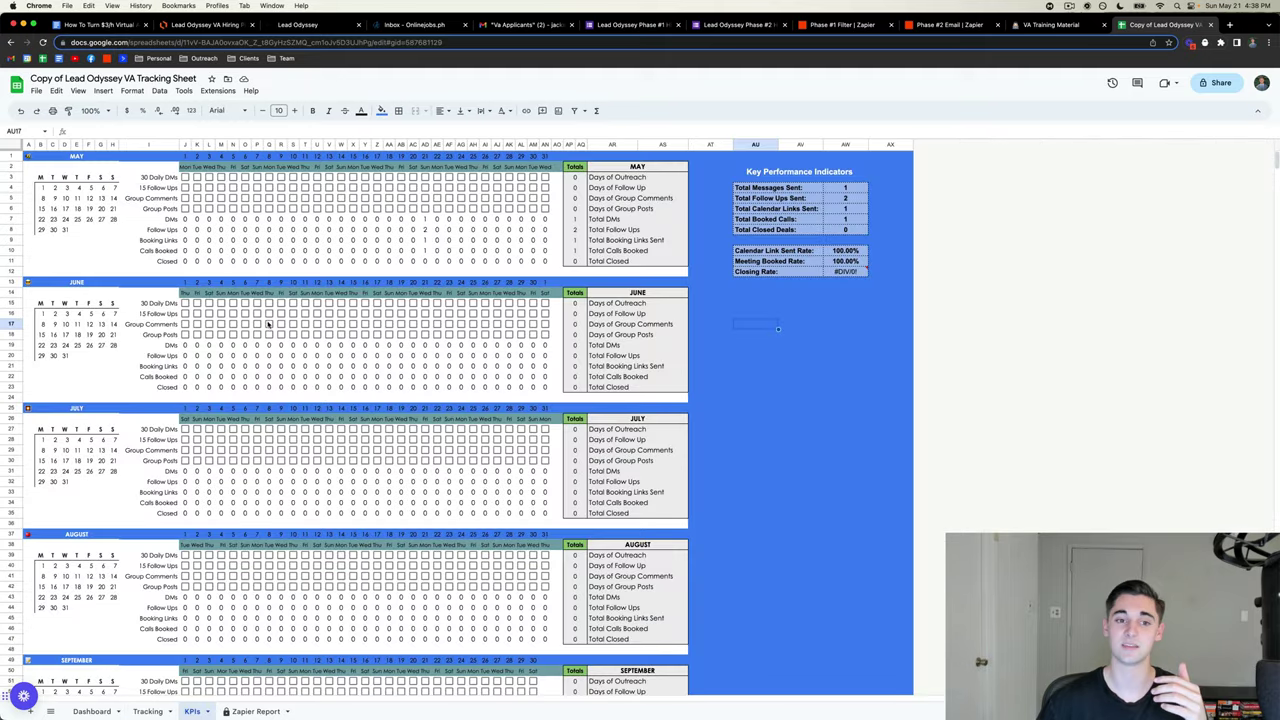
{"action": "left_click_drag", "start_coordinate": [268, 218], "coordinate": [485, 250]}
{"action": "left_click", "coordinate": [485, 250]}
{"action": "scroll", "coordinate": [487, 290], "scroll_direction": "down", "scroll_amount": 5}
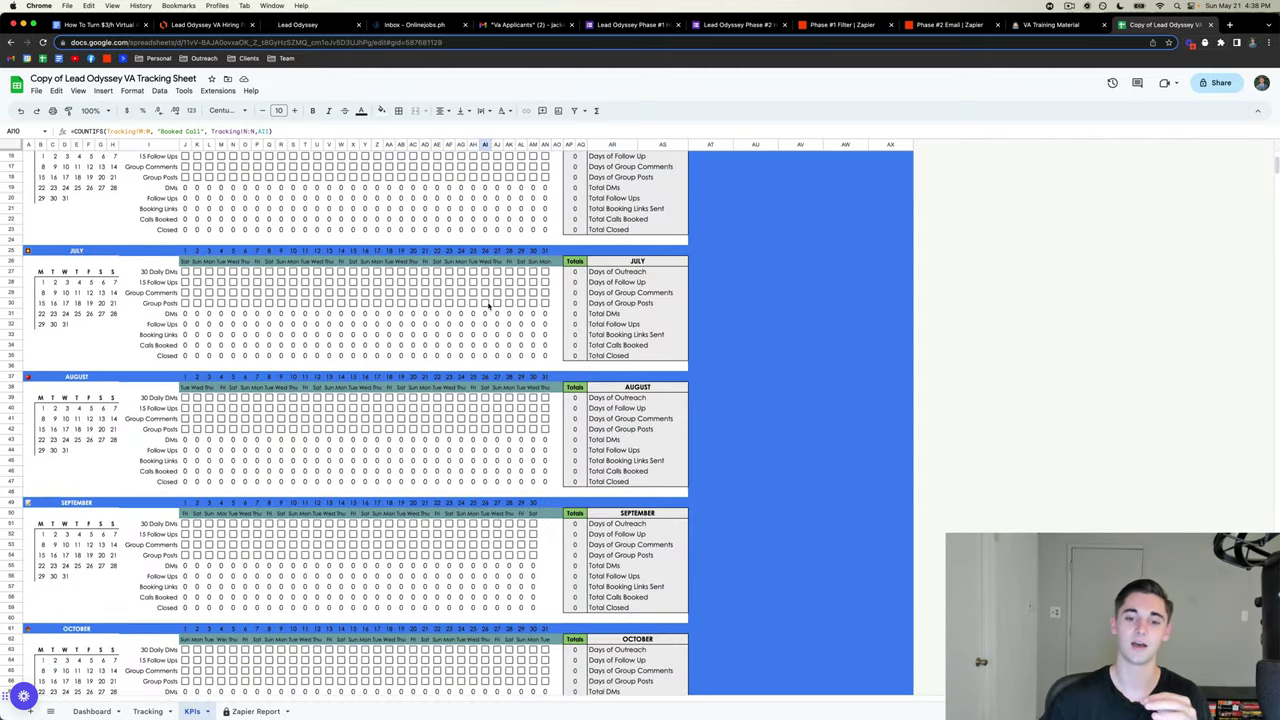
{"action": "scroll", "coordinate": [488, 312], "scroll_direction": "down", "scroll_amount": 2}
{"action": "scroll", "coordinate": [416, 520], "scroll_direction": "up", "scroll_amount": 7}
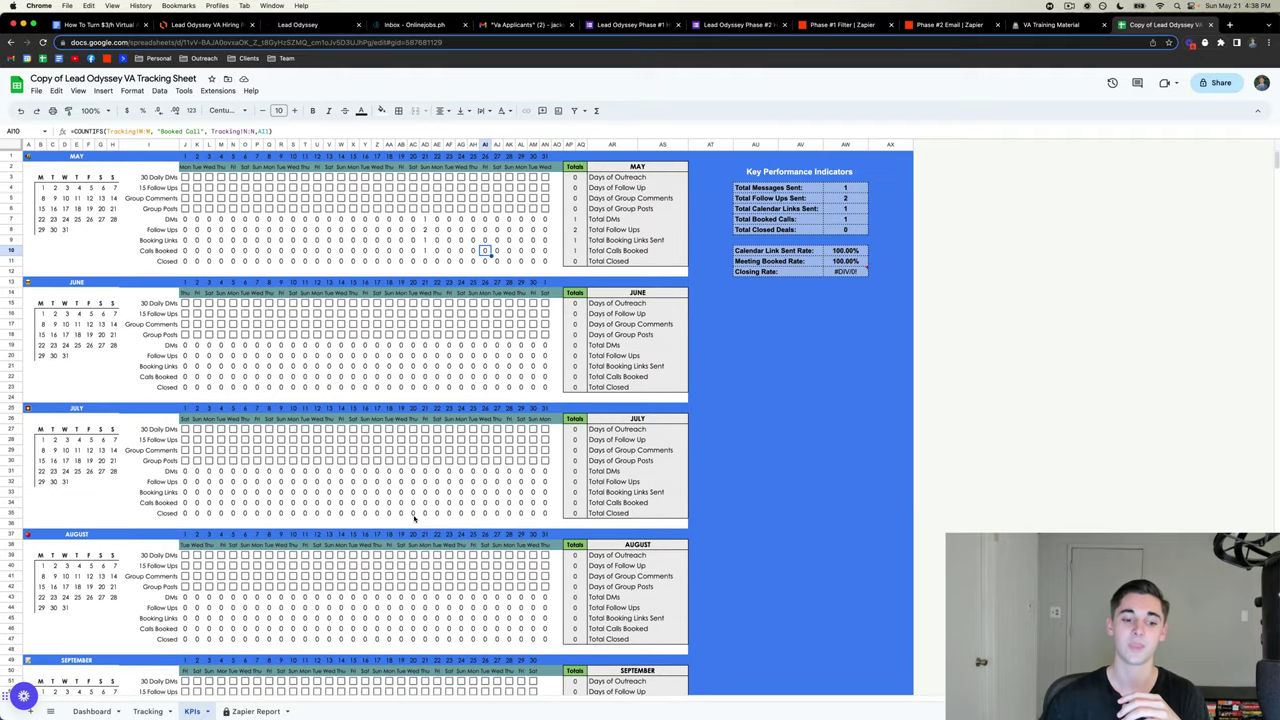
{"action": "left_click", "coordinate": [256, 711]}
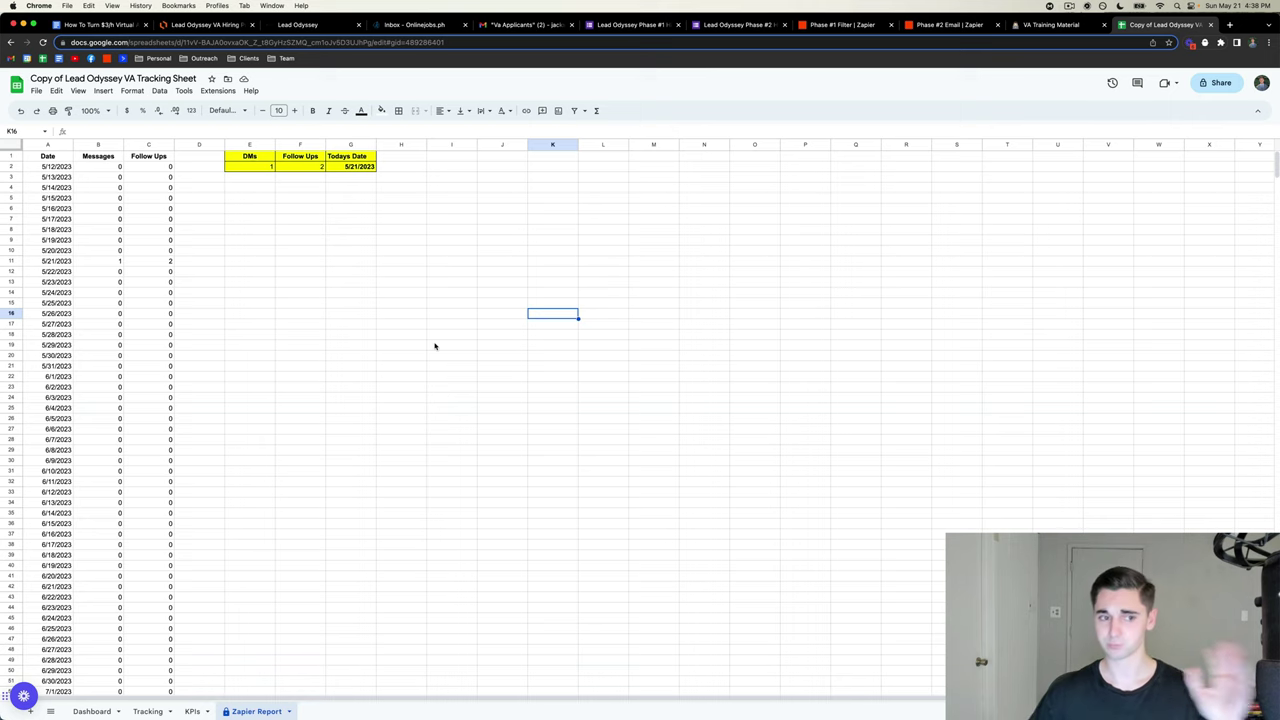
- Reveal the Messages formula in B4 and the Follow Ups formula in C4
{"action": "scroll", "coordinate": [191, 191], "scroll_direction": "down", "scroll_amount": 5}
{"action": "left_click_drag", "start_coordinate": [57, 187], "coordinate": [57, 492]}
{"action": "left_click", "coordinate": [309, 367]}
{"action": "scroll", "coordinate": [309, 367], "scroll_direction": "up", "scroll_amount": 7}
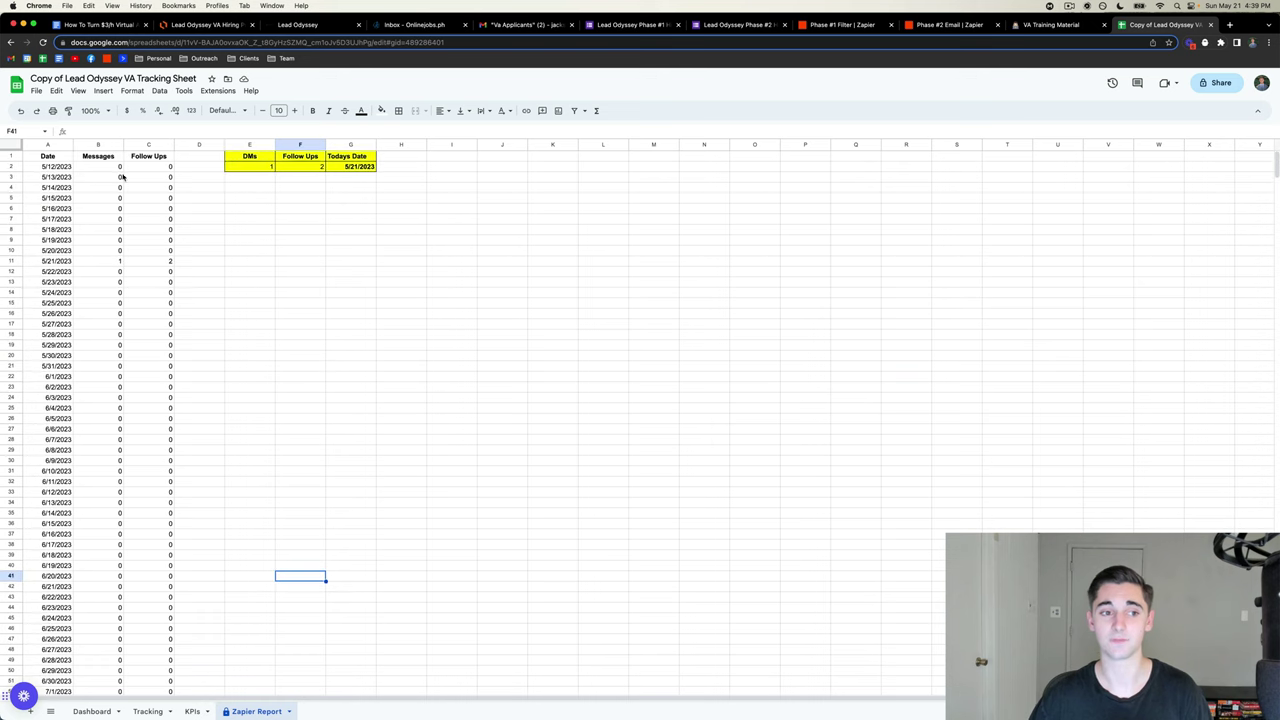
{"action": "left_click", "coordinate": [102, 168]}
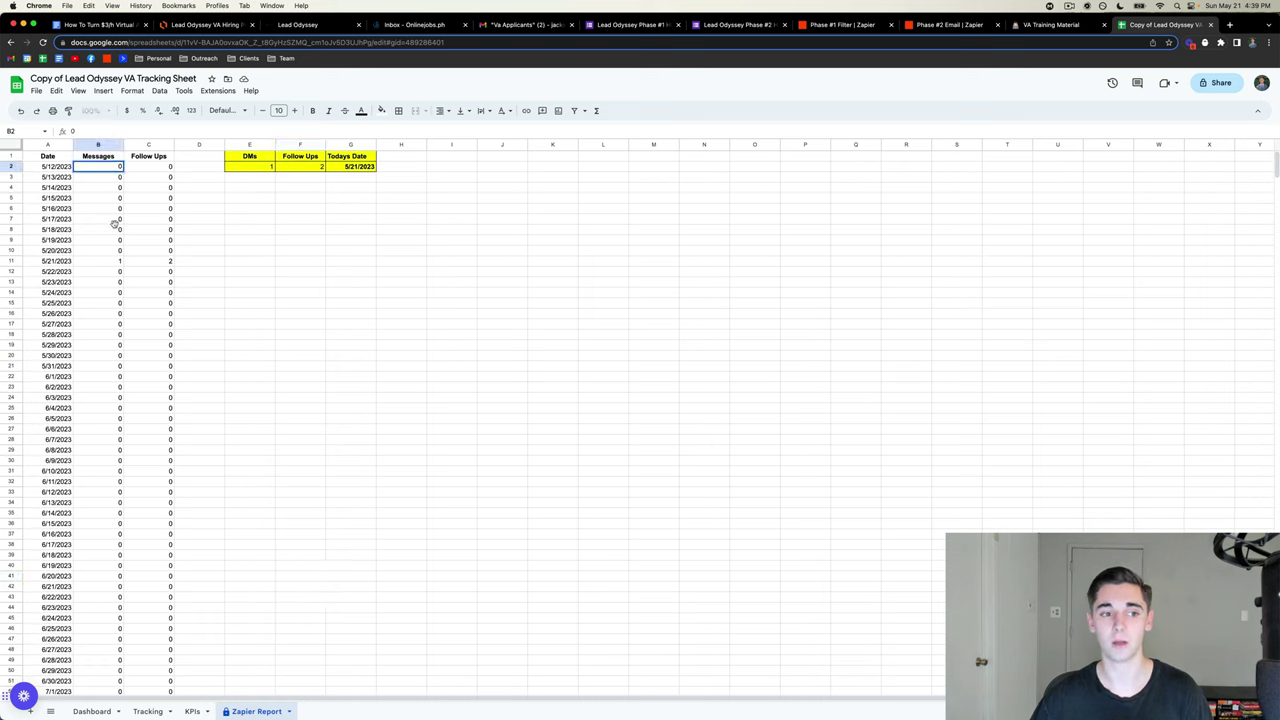
{"action": "double_click", "coordinate": [97, 187]}
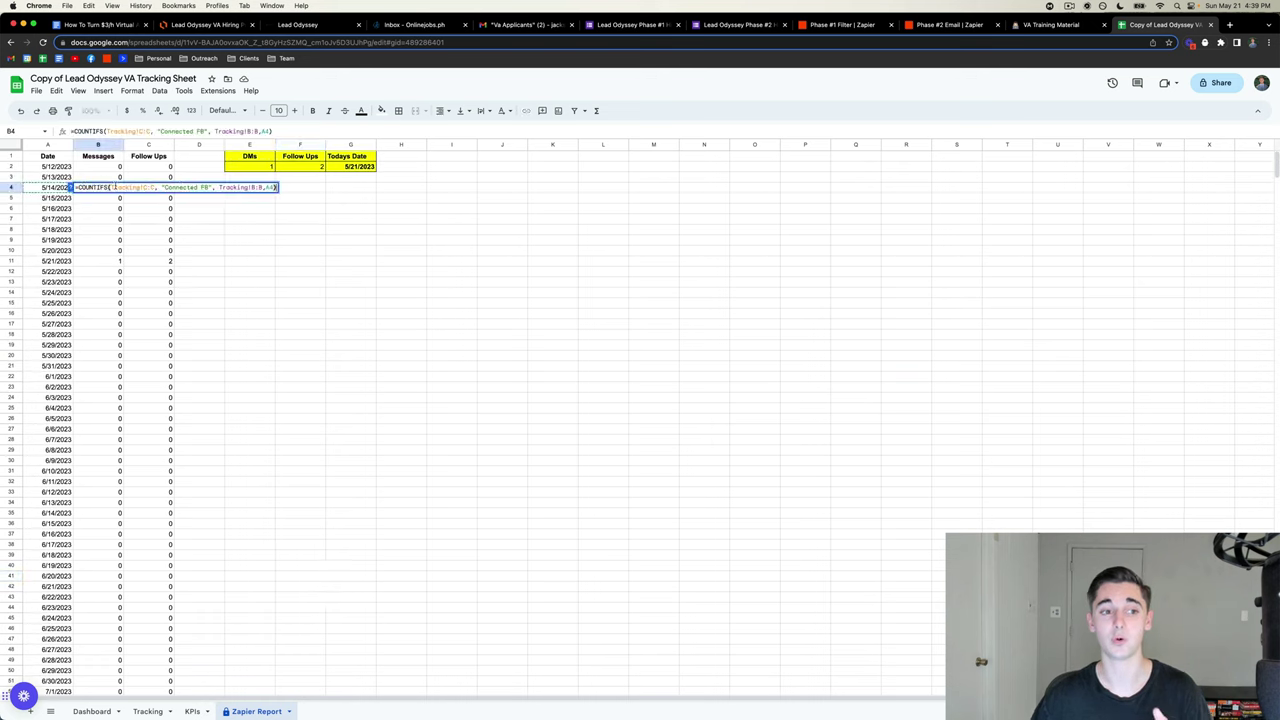
{"action": "left_click", "coordinate": [306, 282]}
{"action": "left_click_drag", "start_coordinate": [89, 188], "coordinate": [47, 188]}
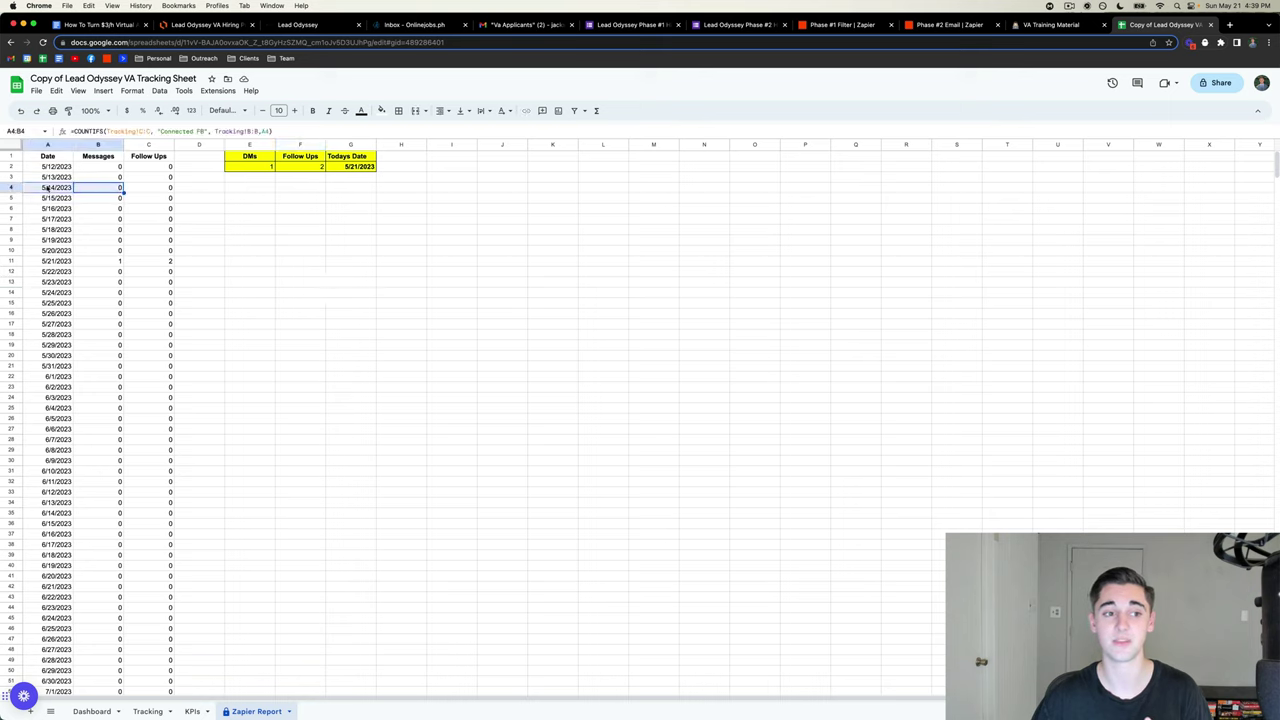
{"action": "double_click", "coordinate": [153, 188]}
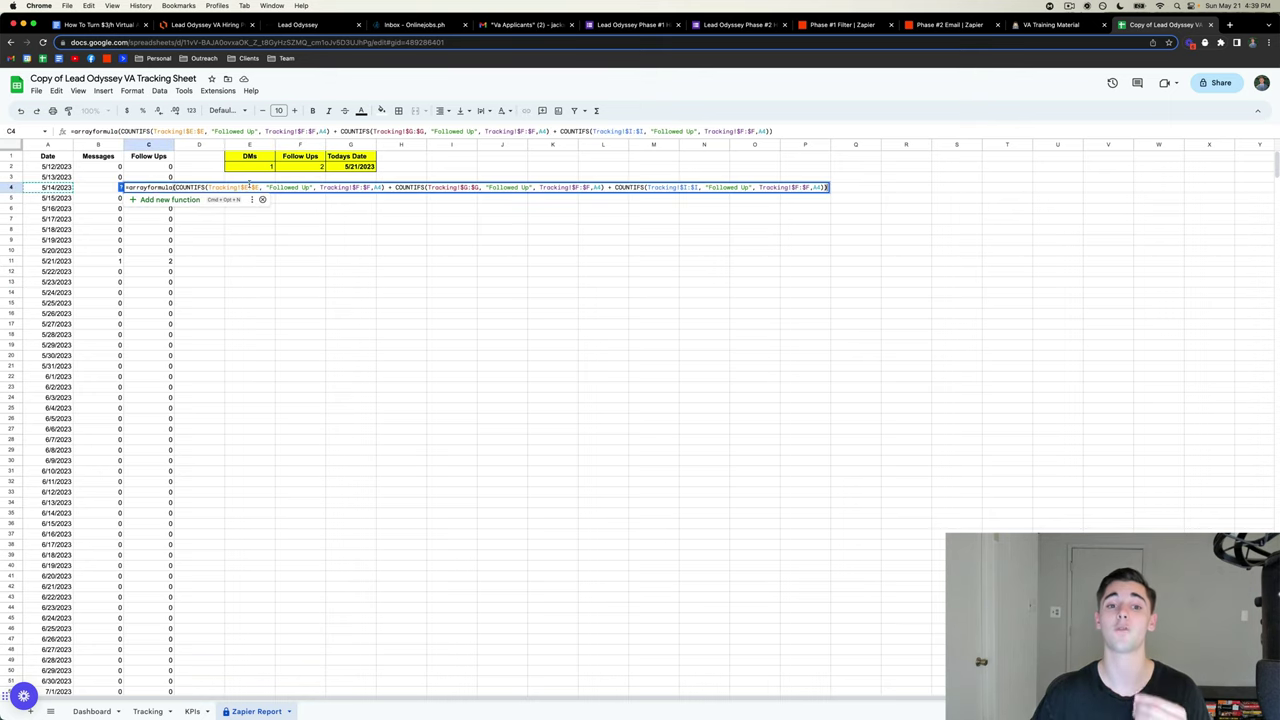
{"action": "left_click", "coordinate": [320, 325]}
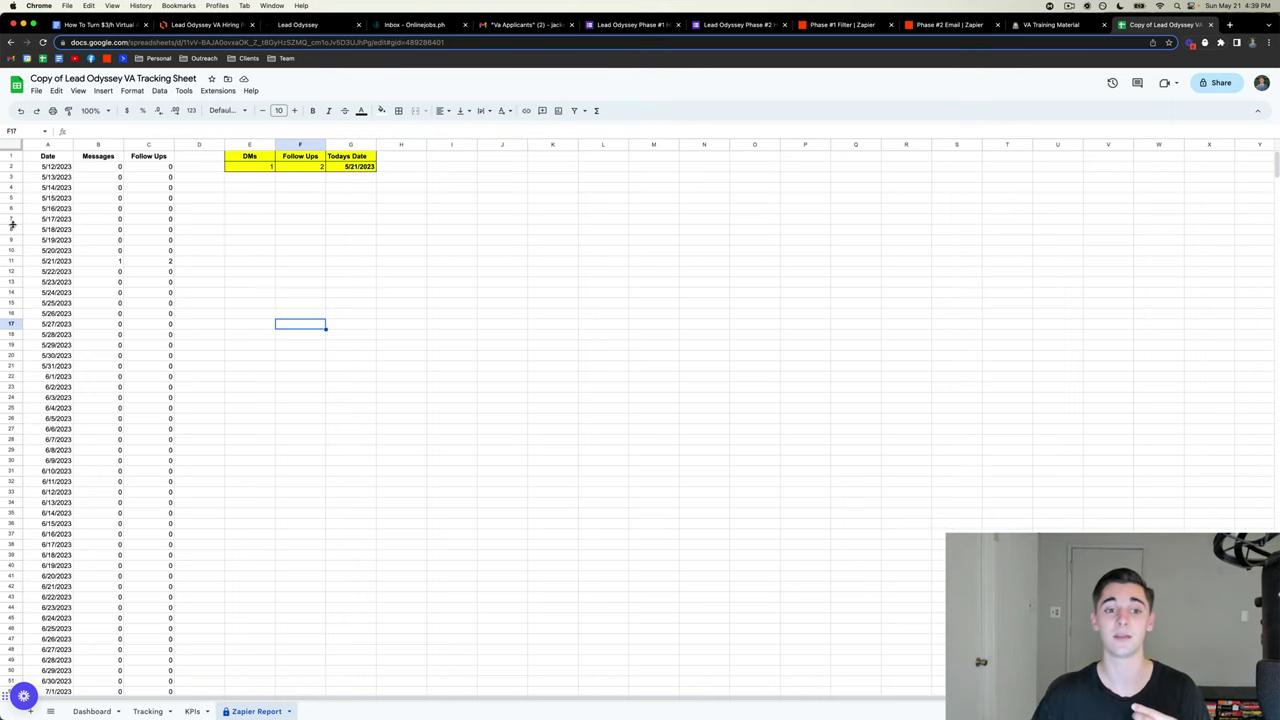
- Inspect the Todays Date, DMs (E2) and Follow Ups (F2) summary formulas, then open Dashboard
{"action": "double_click", "coordinate": [360, 166]}
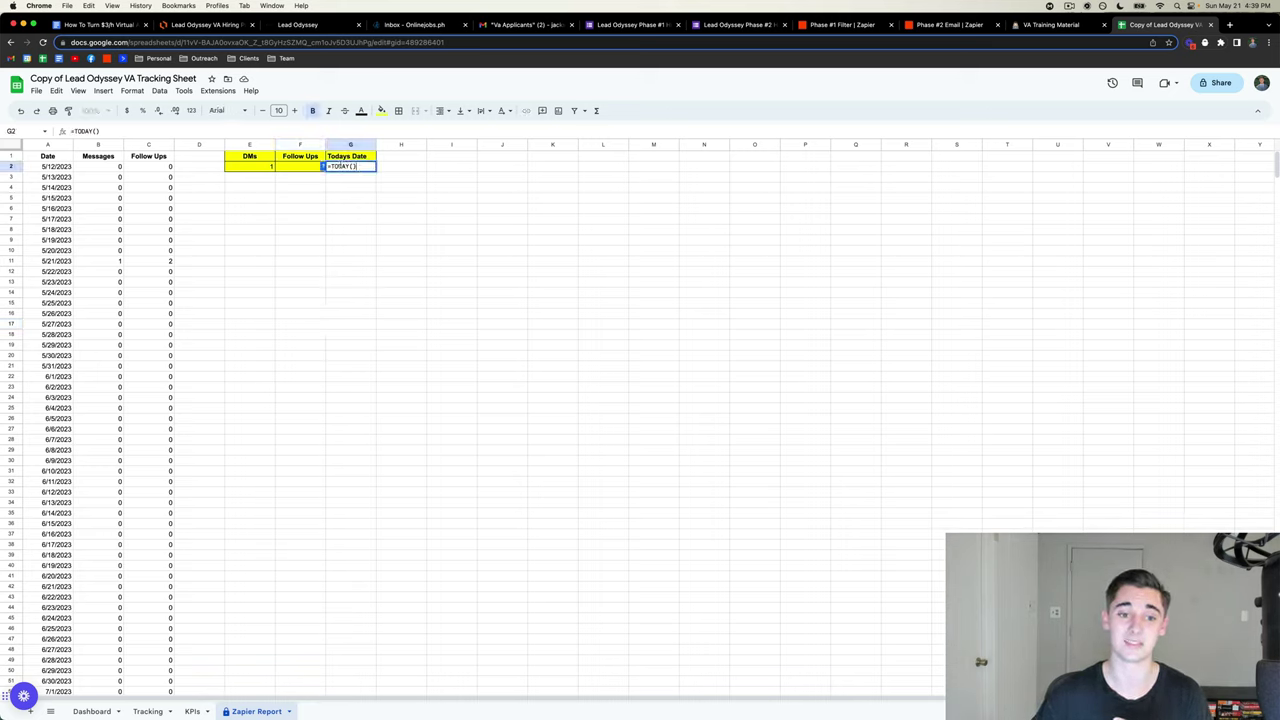
{"action": "left_click", "coordinate": [381, 264]}
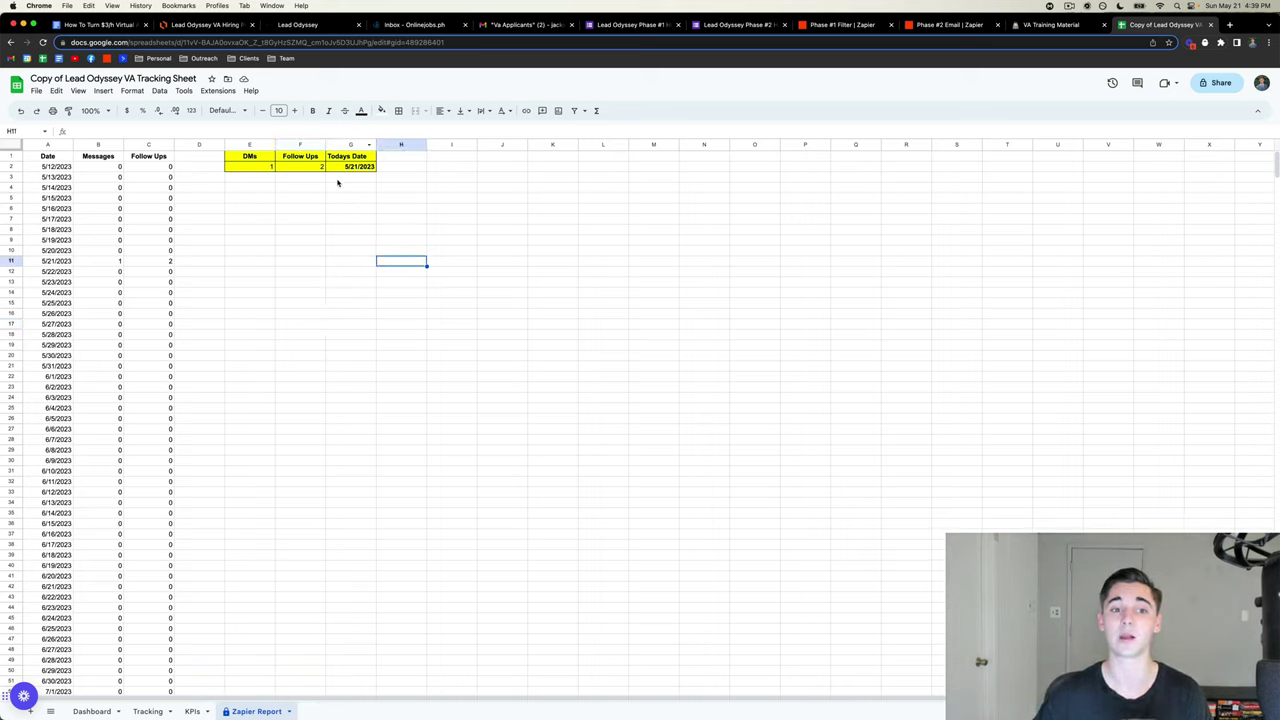
{"action": "left_click_drag", "start_coordinate": [238, 156], "coordinate": [329, 177]}
{"action": "double_click", "coordinate": [266, 166]}
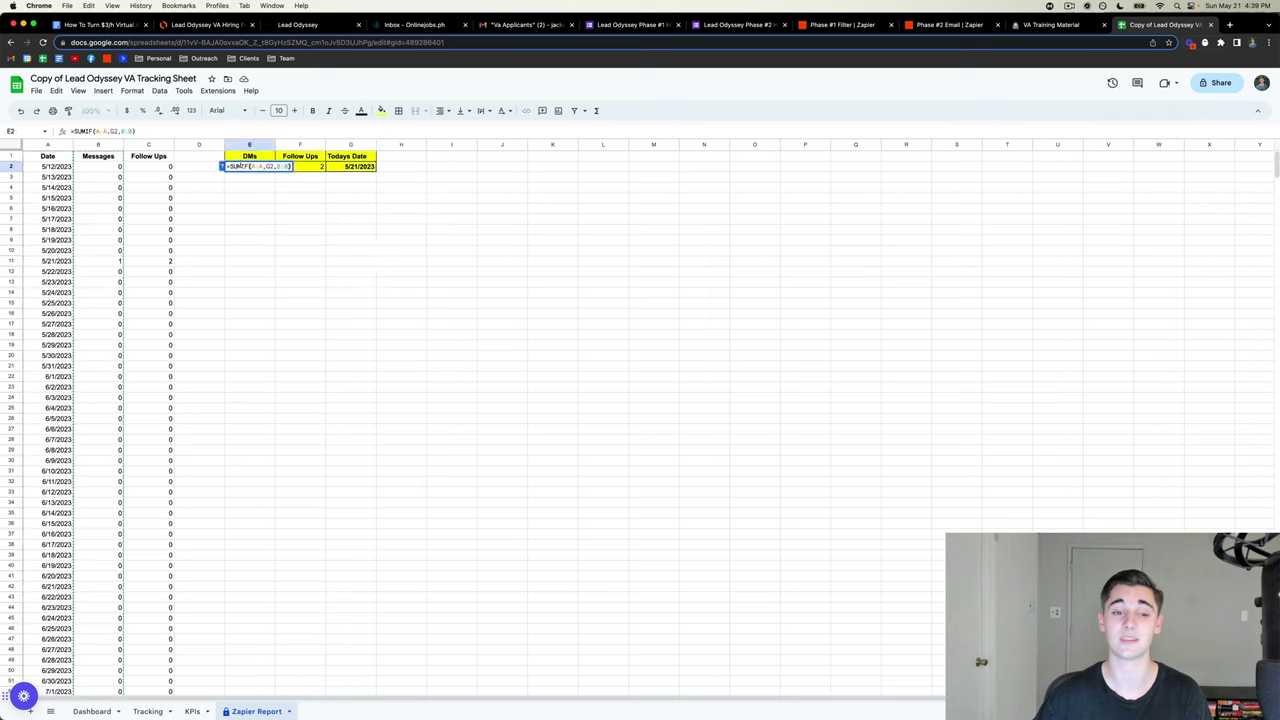
{"action": "left_click", "coordinate": [309, 240]}
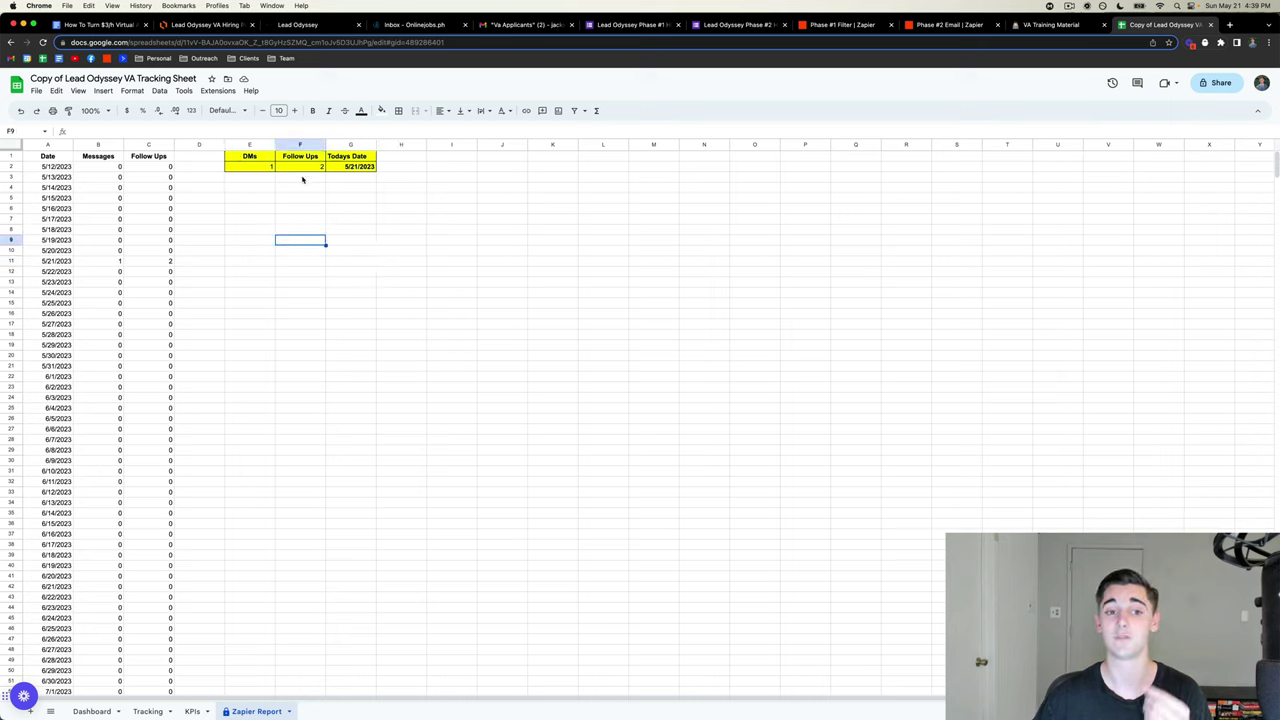
{"action": "double_click", "coordinate": [300, 166]}
{"action": "left_click", "coordinate": [354, 222]}
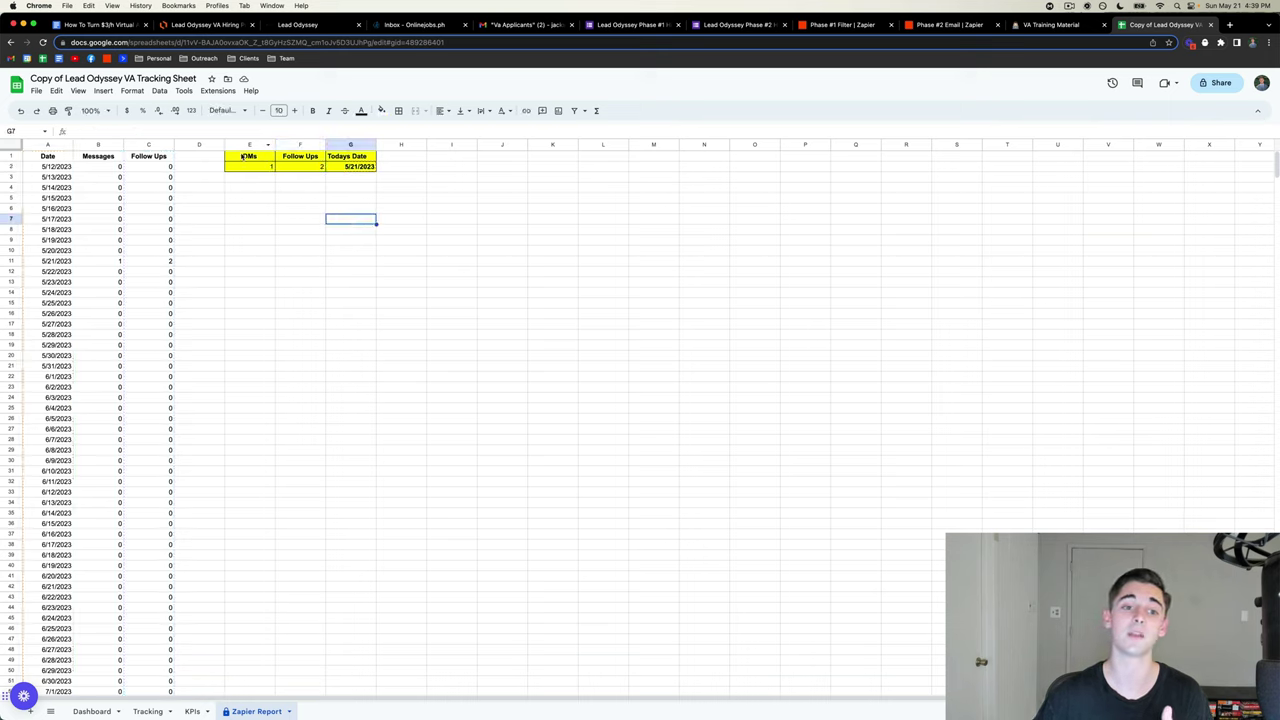
{"action": "left_click_drag", "start_coordinate": [250, 156], "coordinate": [358, 167]}
{"action": "left_click", "coordinate": [453, 229]}
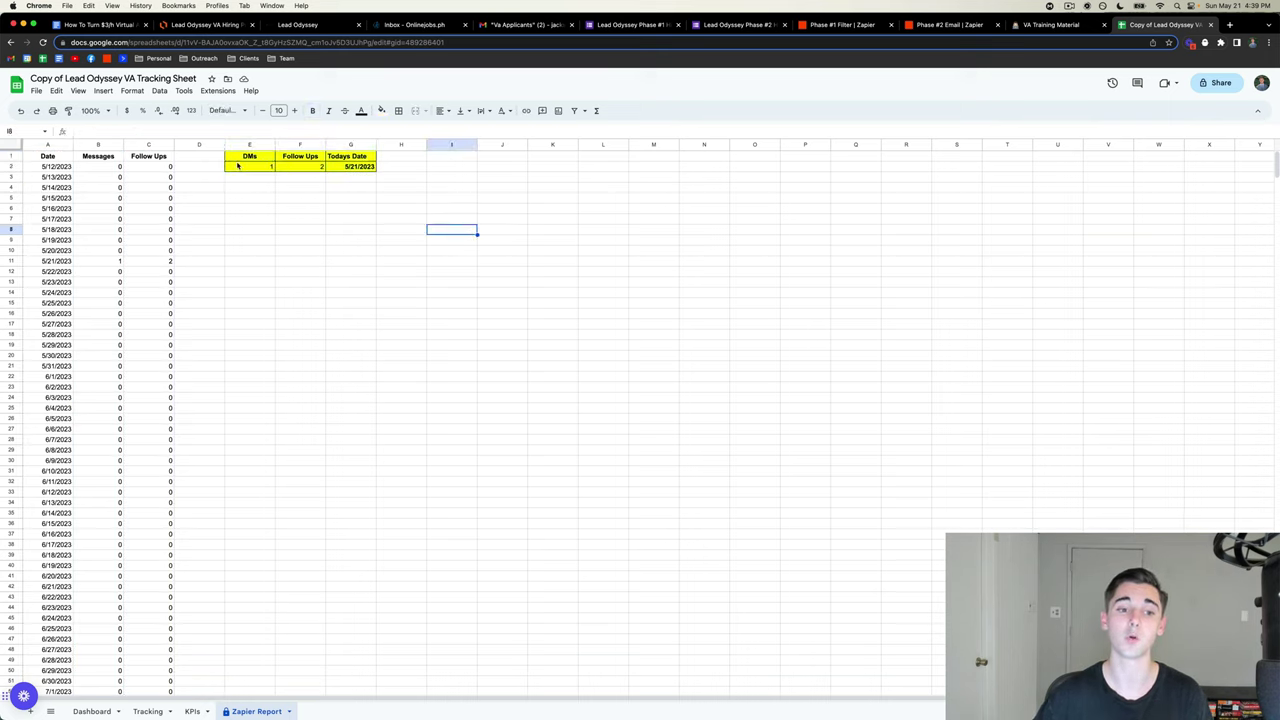
{"action": "left_click_drag", "start_coordinate": [251, 169], "coordinate": [290, 170]}
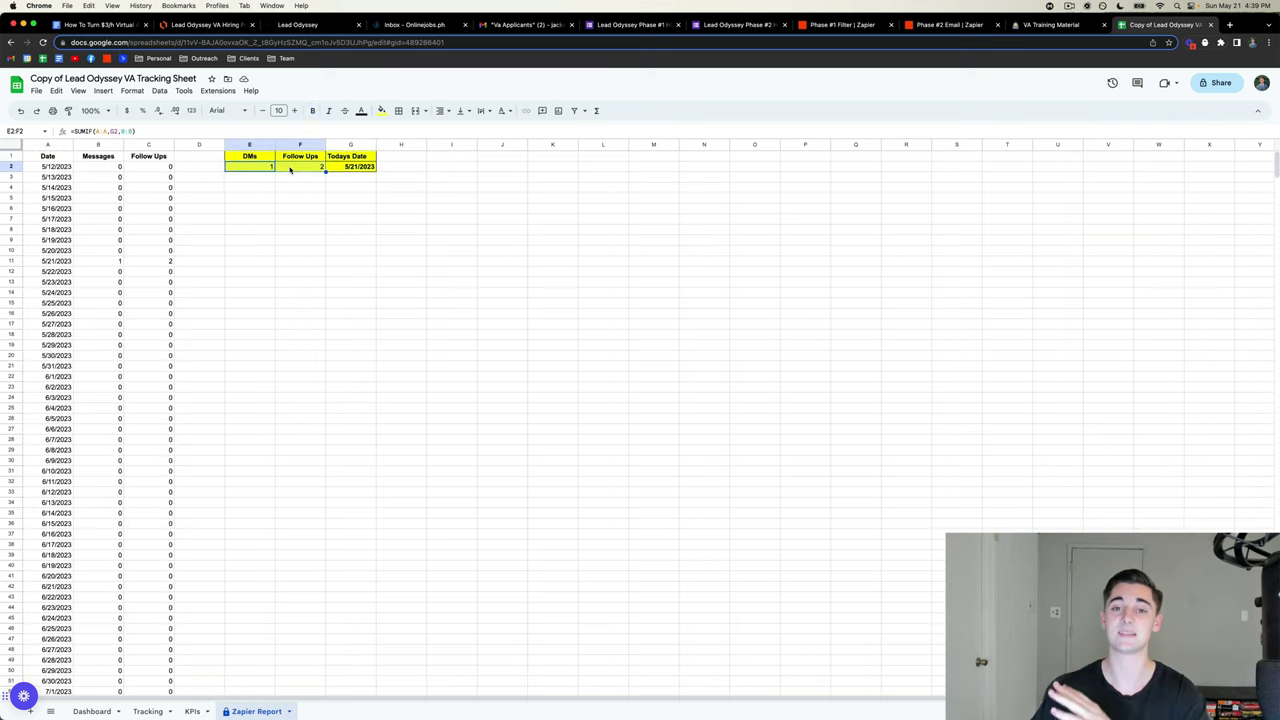
{"action": "left_click", "coordinate": [366, 264]}
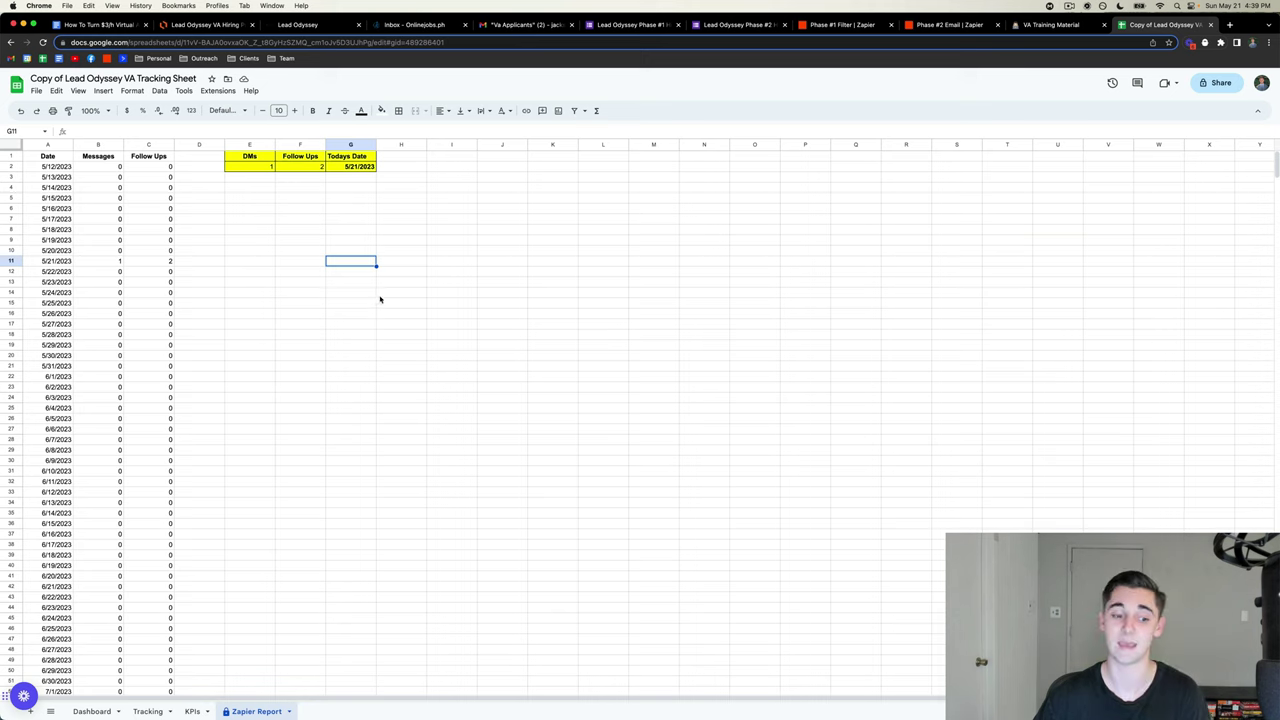
{"action": "left_click", "coordinate": [85, 711]}
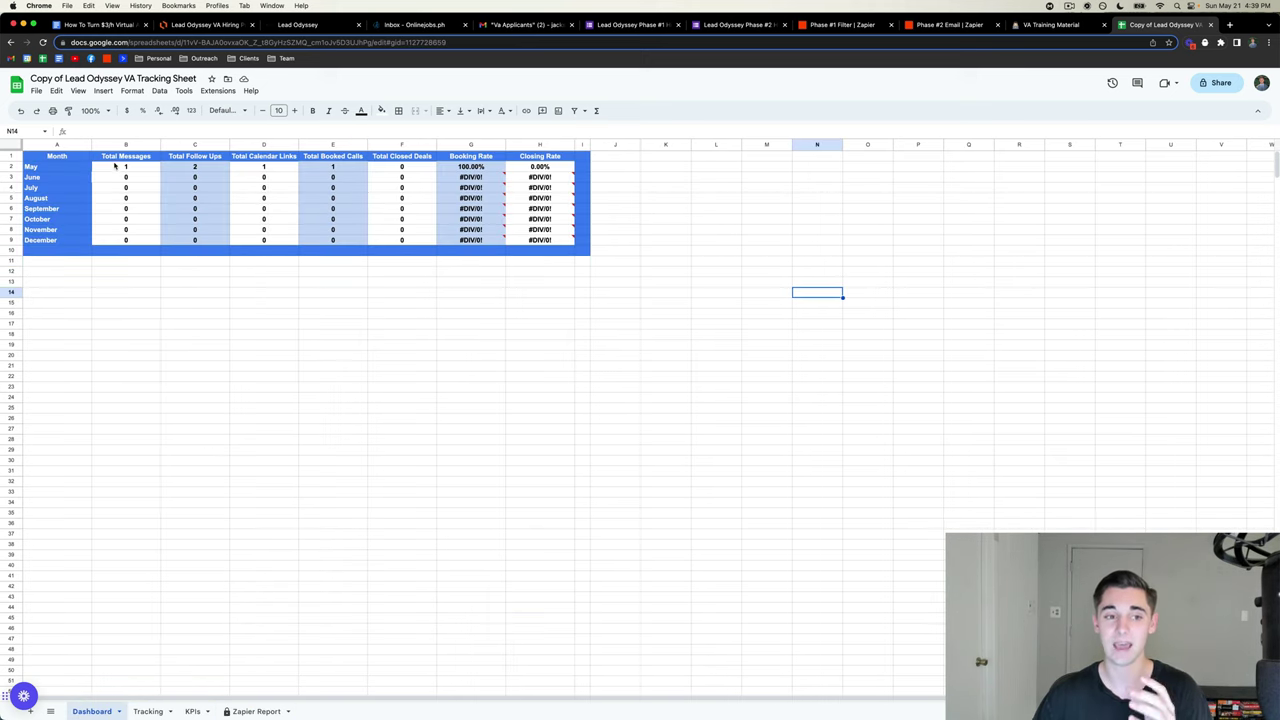
- Review the Dashboard's monthly totals table, then go via Notion to the Google Doc guide
{"action": "left_click_drag", "start_coordinate": [115, 167], "coordinate": [655, 257]}
{"action": "left_click", "coordinate": [547, 350]}
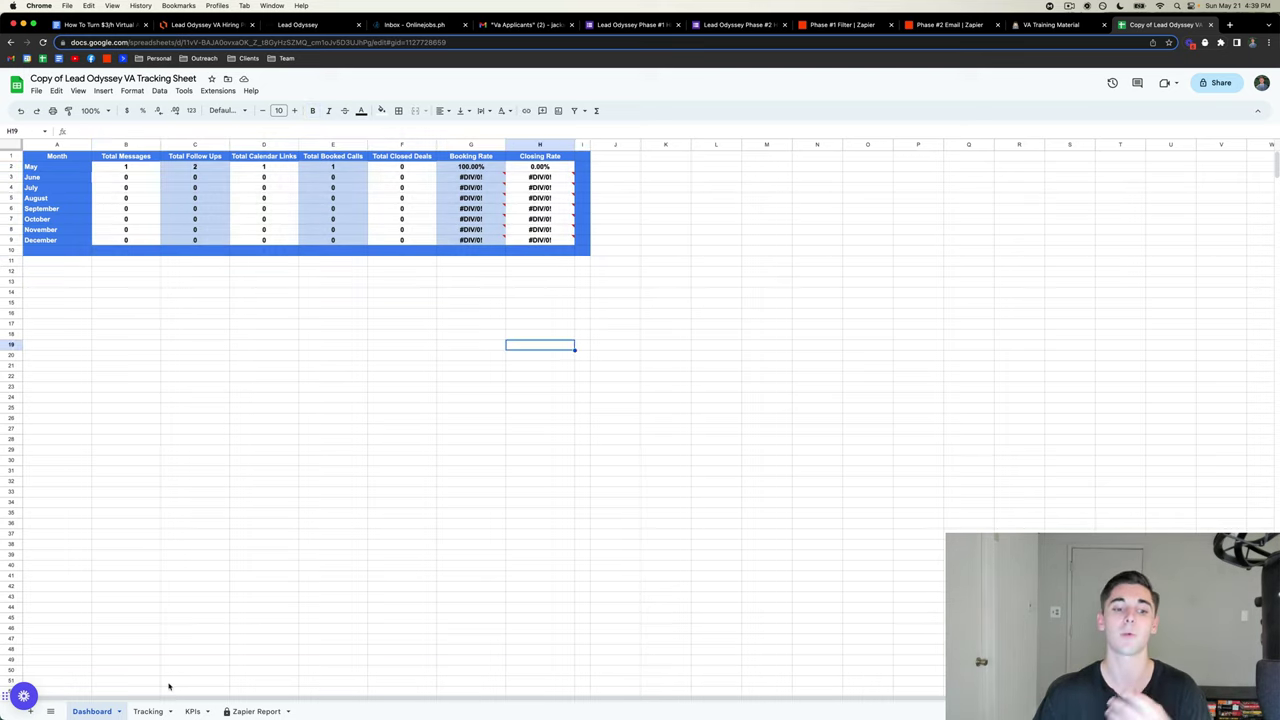
{"action": "left_click", "coordinate": [148, 711]}
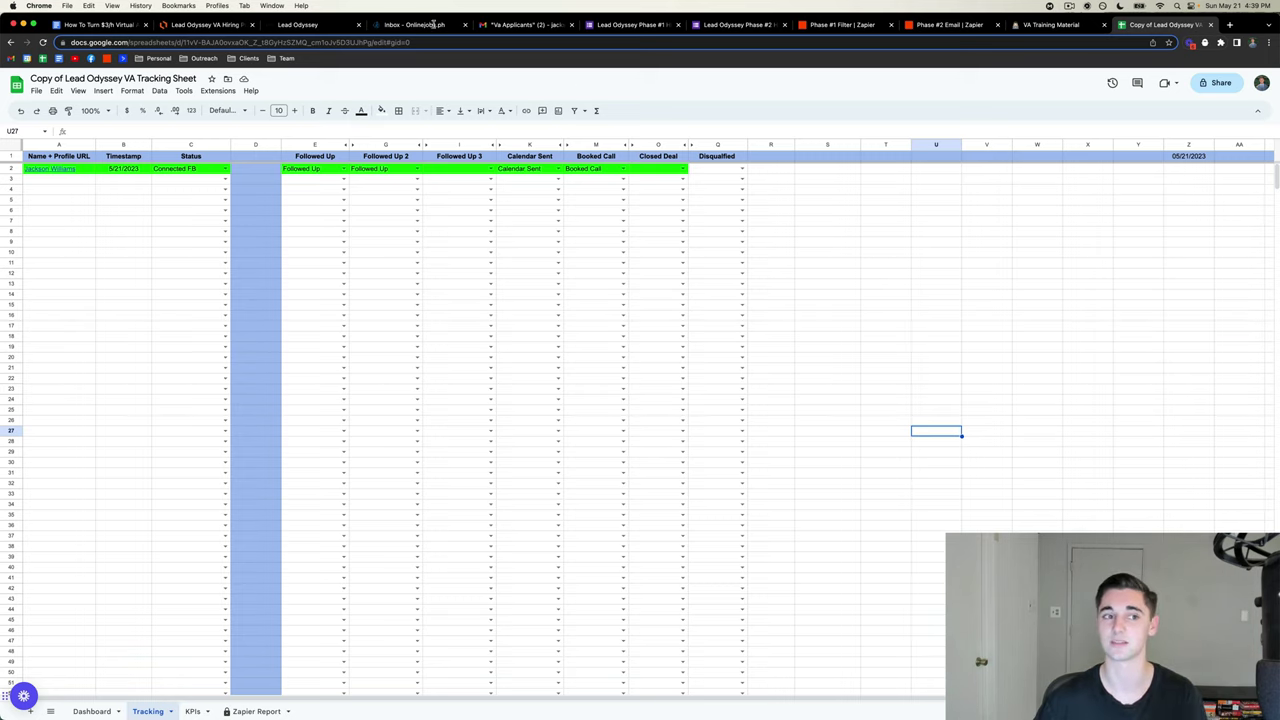
{"action": "left_click", "coordinate": [1055, 27]}
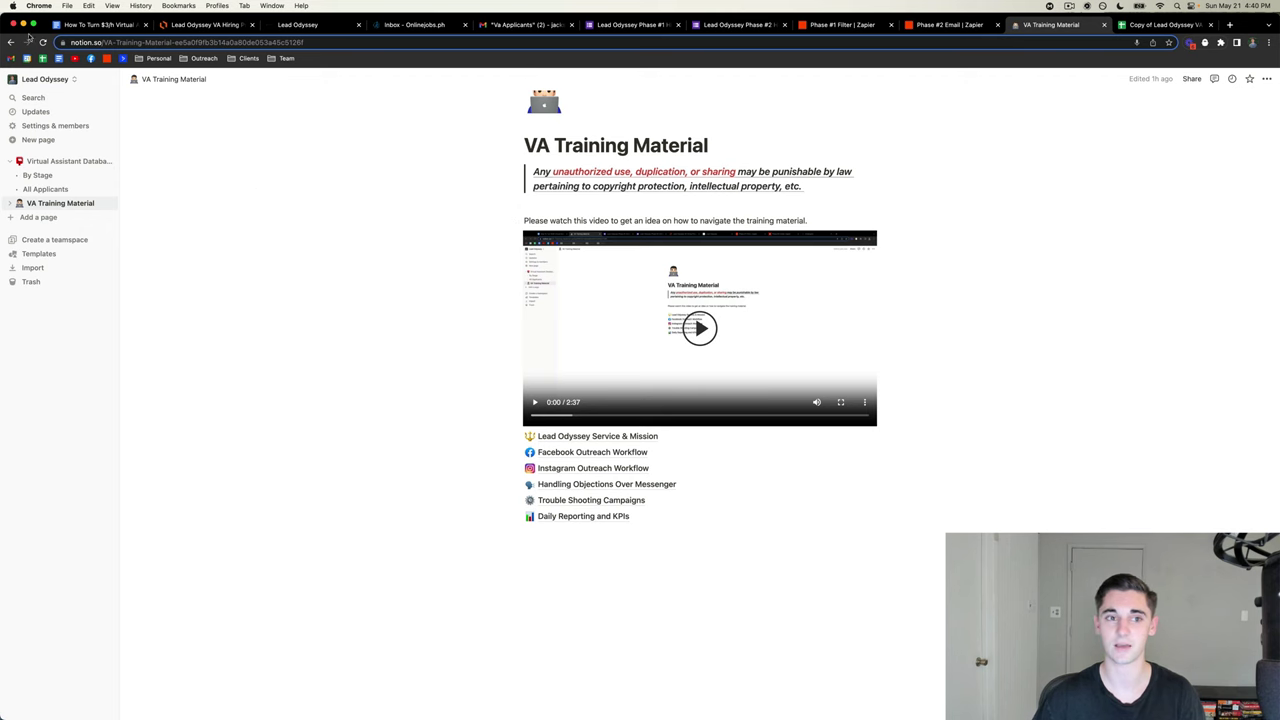
{"action": "left_click", "coordinate": [95, 24]}
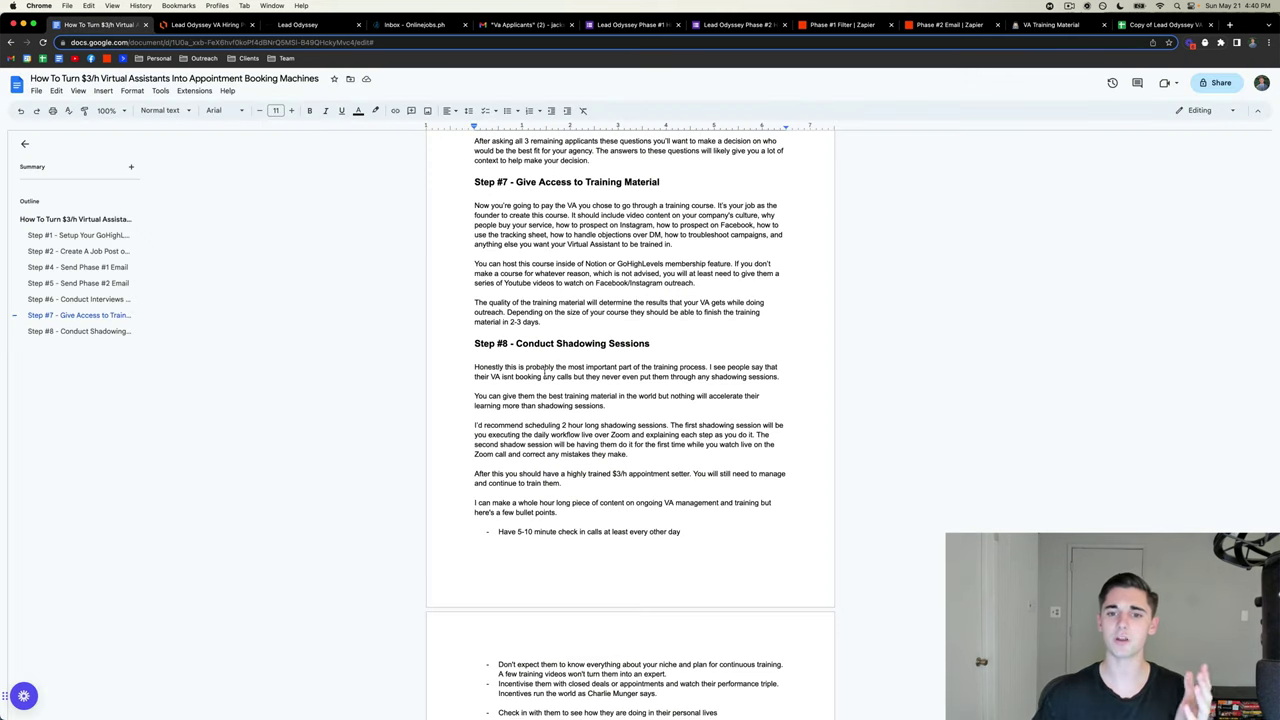
{"action": "scroll", "coordinate": [658, 283], "scroll_direction": "up", "scroll_amount": 1}
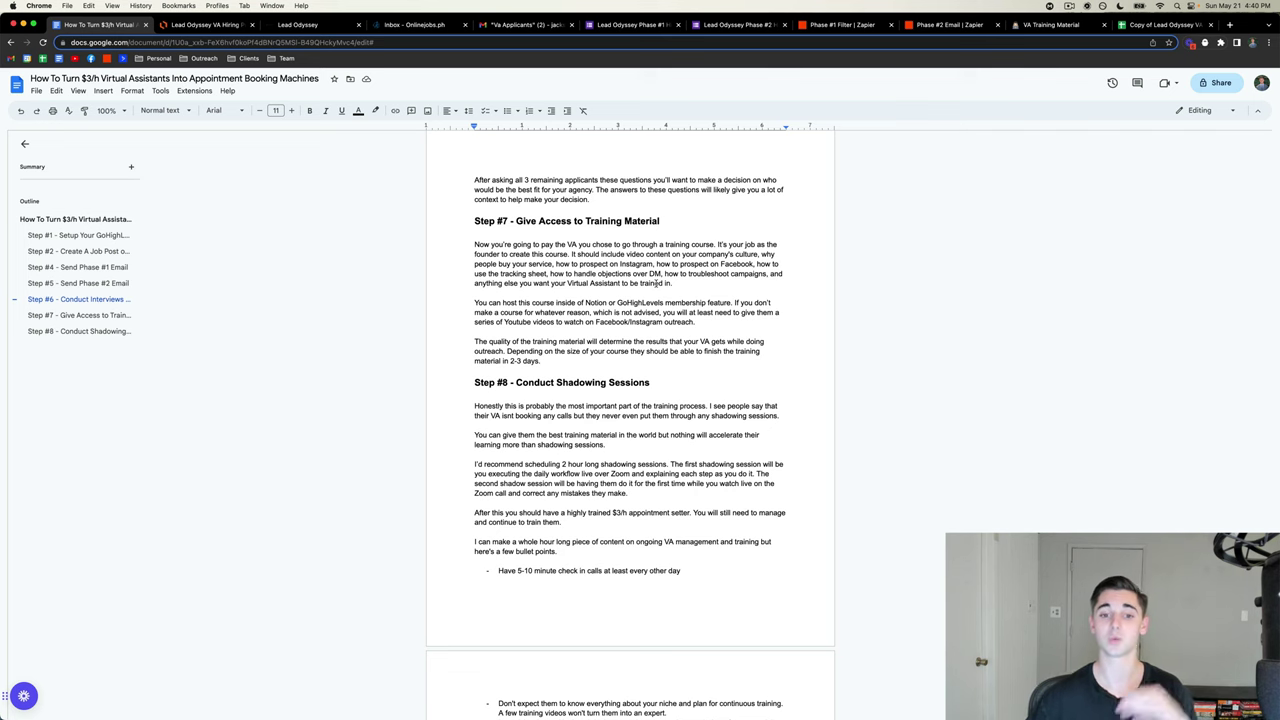
{"action": "scroll", "coordinate": [580, 355], "scroll_direction": "down", "scroll_amount": 3}
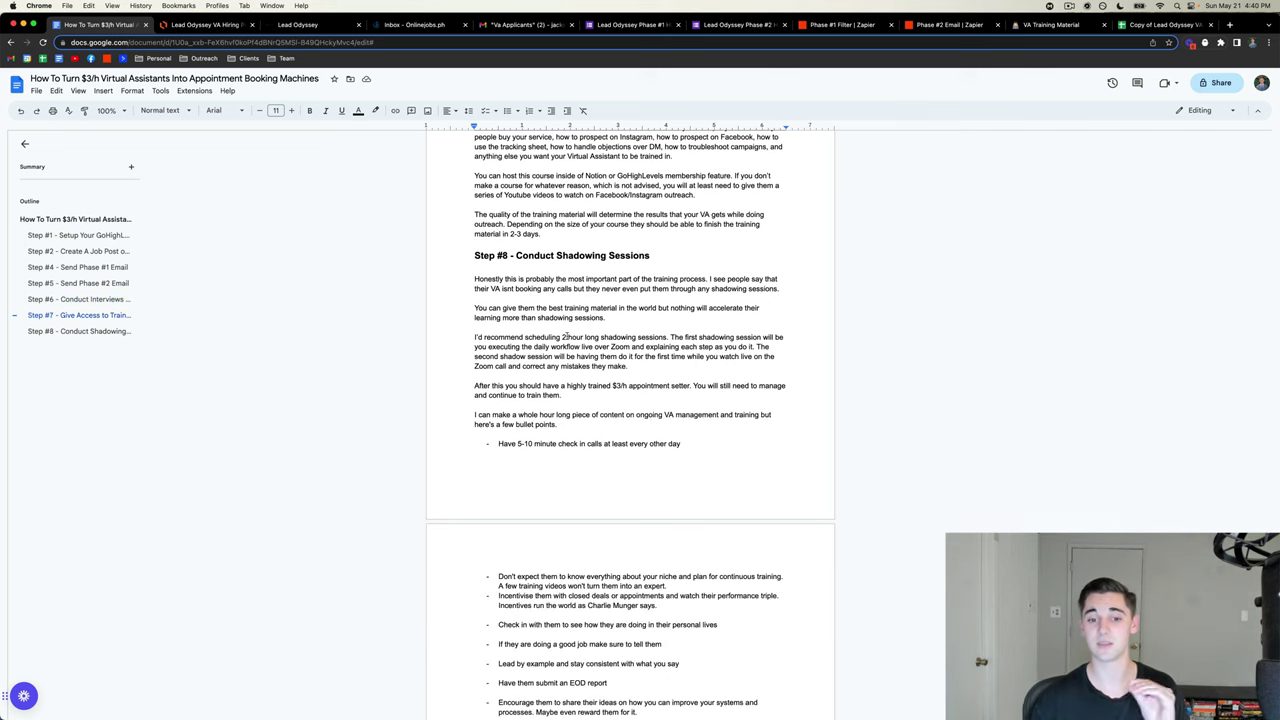
{"action": "scroll", "coordinate": [566, 336], "scroll_direction": "down", "scroll_amount": 1}
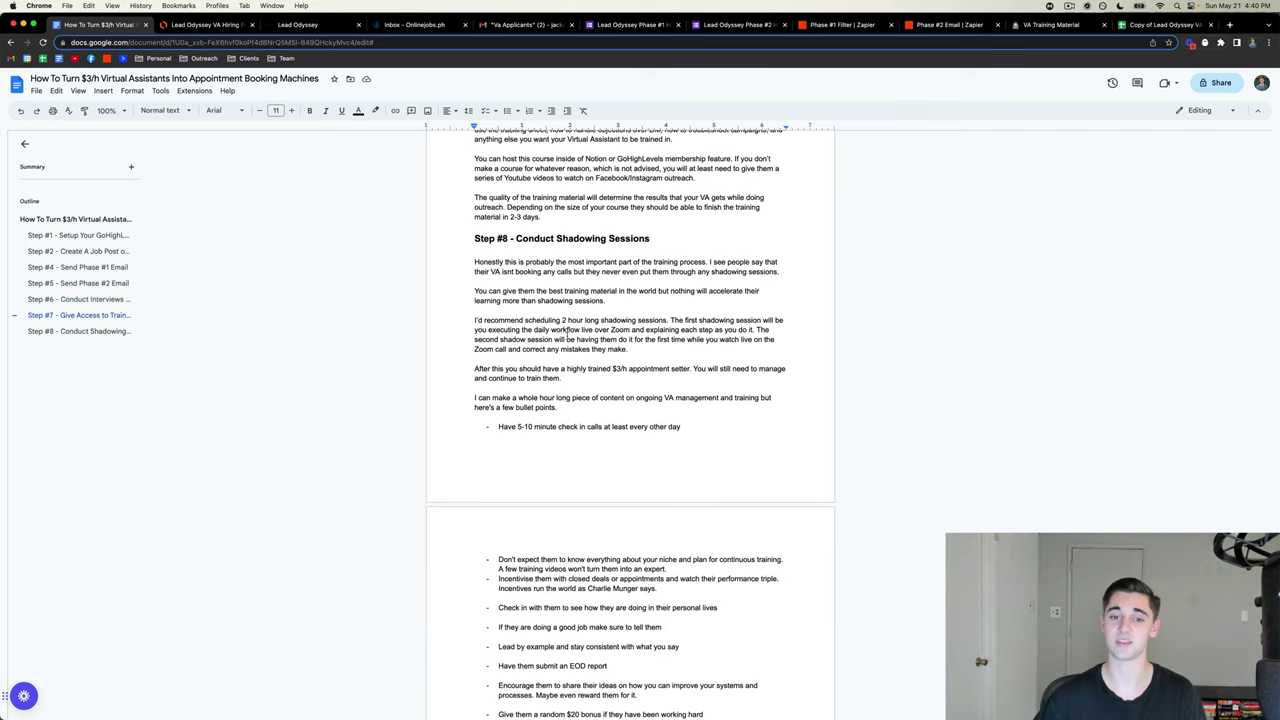